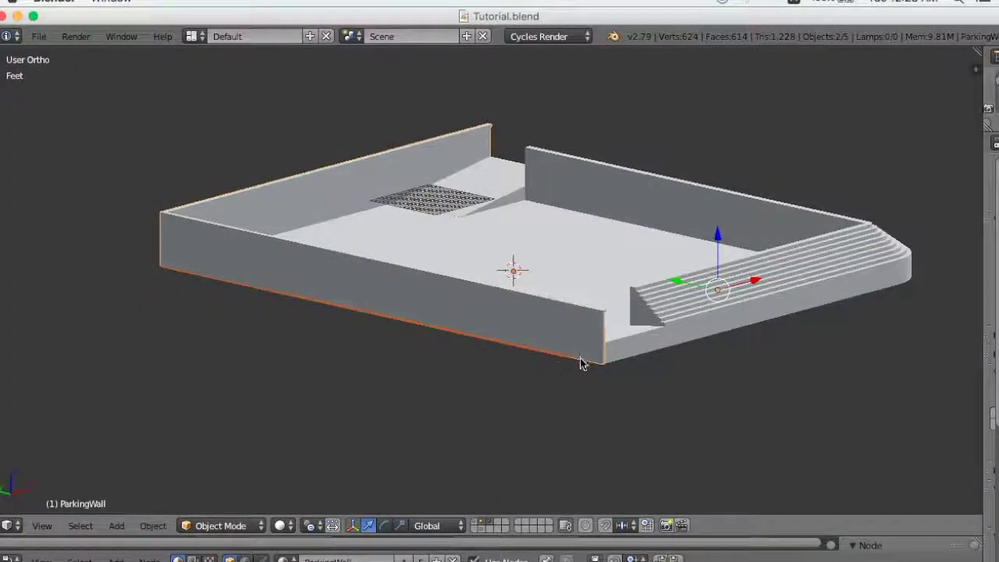
# Show the layer with the floor planes and select the lower plane, Cube.001.
pyautogui.click(474, 525)
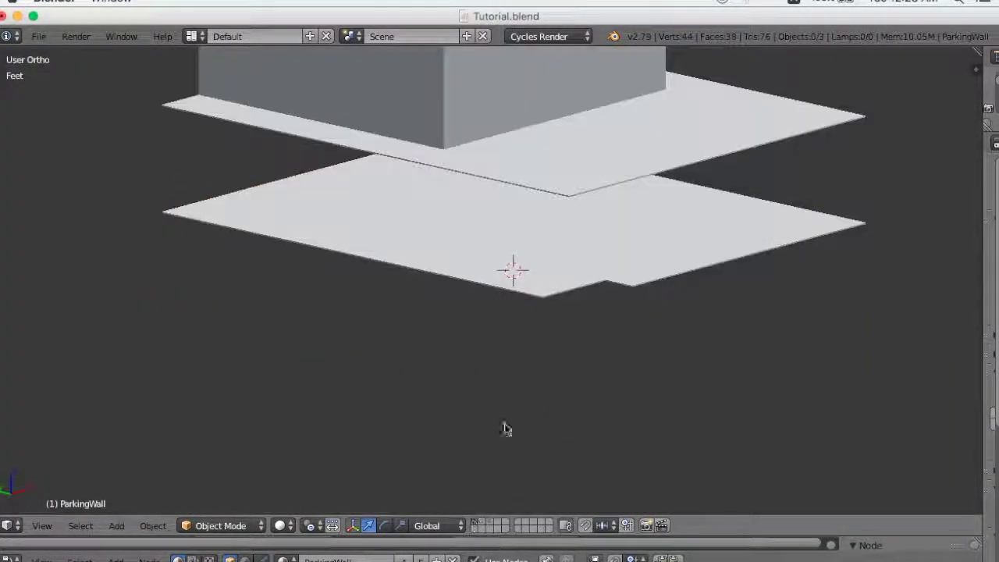
pyautogui.moveTo(613, 409); pyautogui.dragTo(647, 415, button='middle')
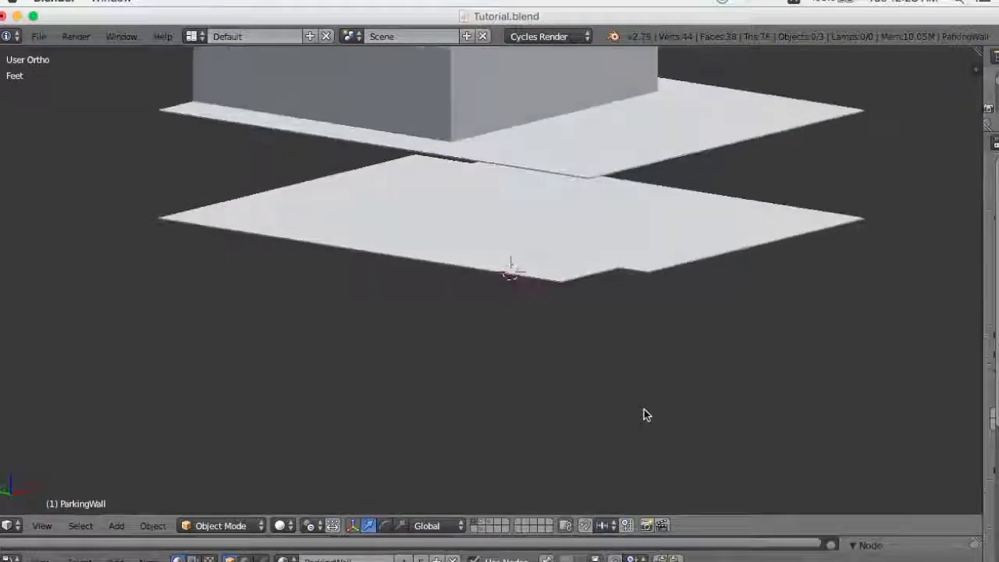
pyautogui.rightClick(624, 271)
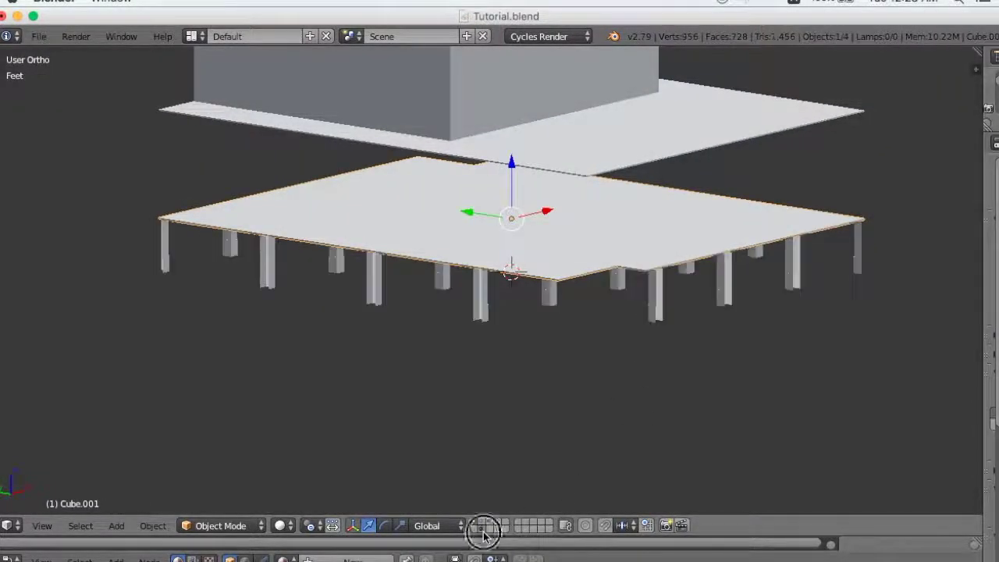
# Also show the pillars layer and inspect the pillars beneath the reselected floor slab.
pyautogui.keyDown('shift'); pyautogui.click(484, 530); pyautogui.keyUp('shift')
pyautogui.press('KP_1')
pyautogui.scroll(1, 522, 396)
pyautogui.scroll(2, 522, 396)
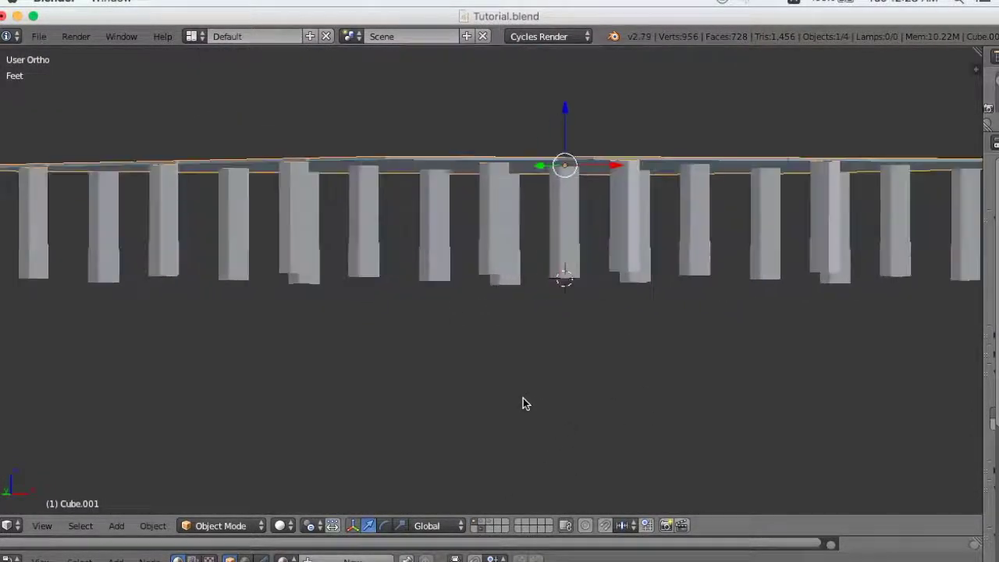
pyautogui.moveTo(523, 403); pyautogui.dragTo(531, 413, button='middle')
pyautogui.rightClick(554, 311)
pyautogui.moveTo(553, 312)
pyautogui.mouseDown(button='middle')
pyautogui.moveTo(594, 388)
pyautogui.moveTo(571, 370)
pyautogui.moveTo(598, 401)
pyautogui.moveTo(591, 397)
pyautogui.mouseUp(button='middle')
pyautogui.rightClick(433, 213)
pyautogui.moveTo(434, 213)
pyautogui.mouseDown(button='middle')
pyautogui.moveTo(542, 367)
pyautogui.moveTo(528, 339)
pyautogui.moveTo(522, 346)
pyautogui.mouseUp(button='middle')
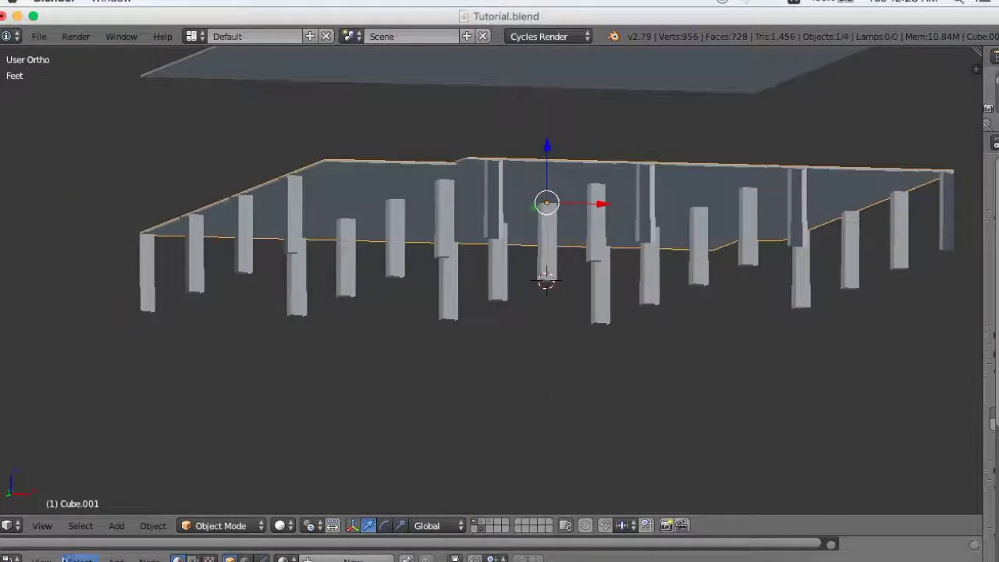
# Switch to Front Ortho wireframe view, zoomed in along the slab edge.
pyautogui.click(42, 526)
pyautogui.click(82, 419)
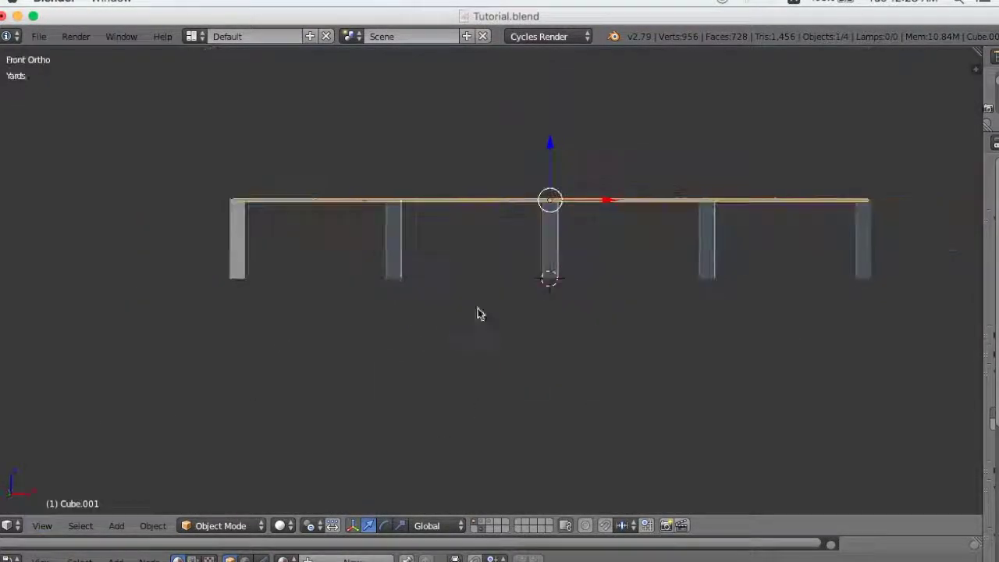
pyautogui.press('z')
pyautogui.scroll(3, 567, 255)
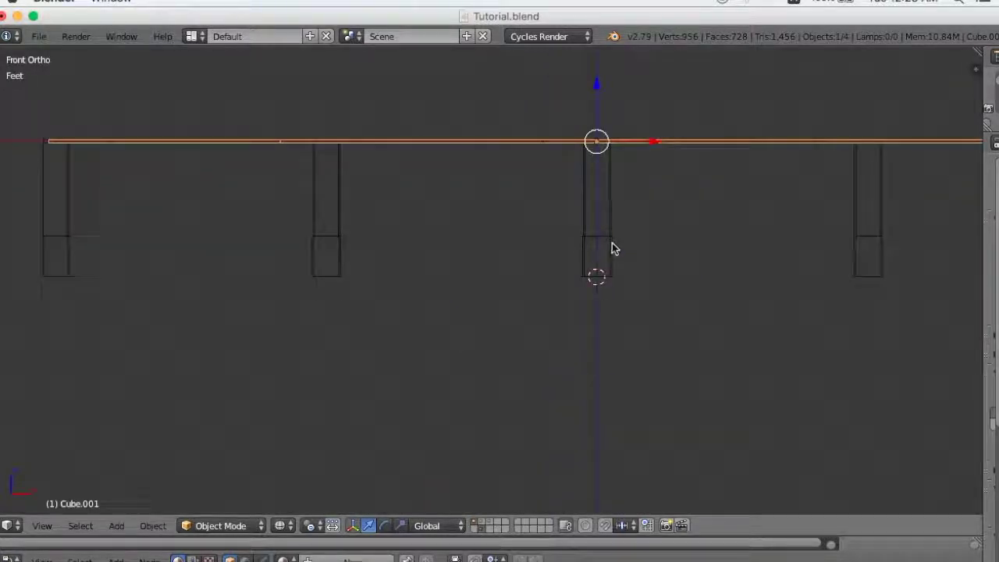
pyautogui.scroll(2, 559, 333)
pyautogui.scroll(1, 559, 333)
pyautogui.scroll(1, 559, 333)
pyautogui.scroll(1, 669, 295)
pyautogui.keyDown('shift'); pyautogui.moveTo(534, 379); pyautogui.dragTo(470, 372, button='middle'); pyautogui.keyUp('shift')
pyautogui.scroll(3, 470, 372)
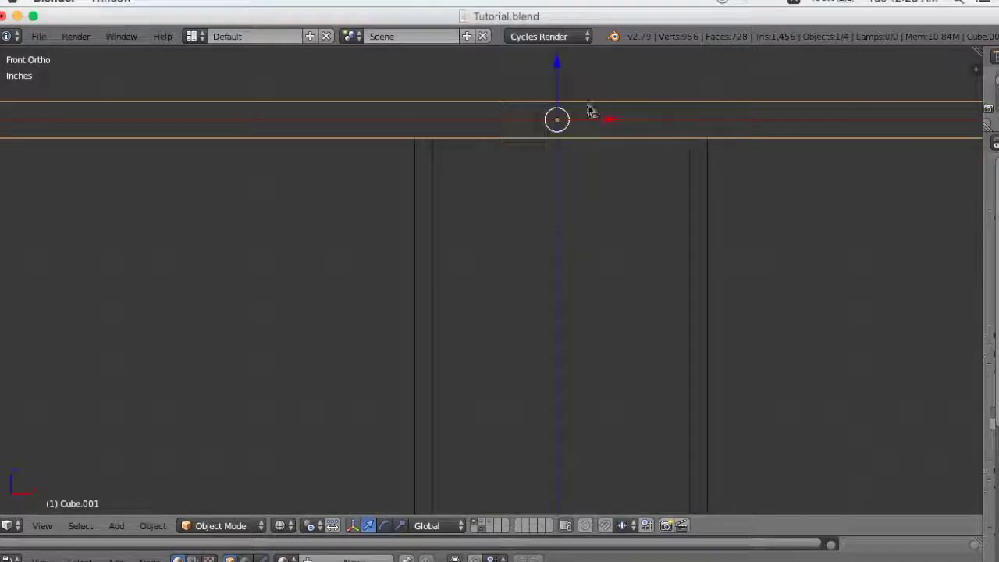
# Raise the floor slab 2.929 inches along Z so it rests on the pillars.
pyautogui.press('g')
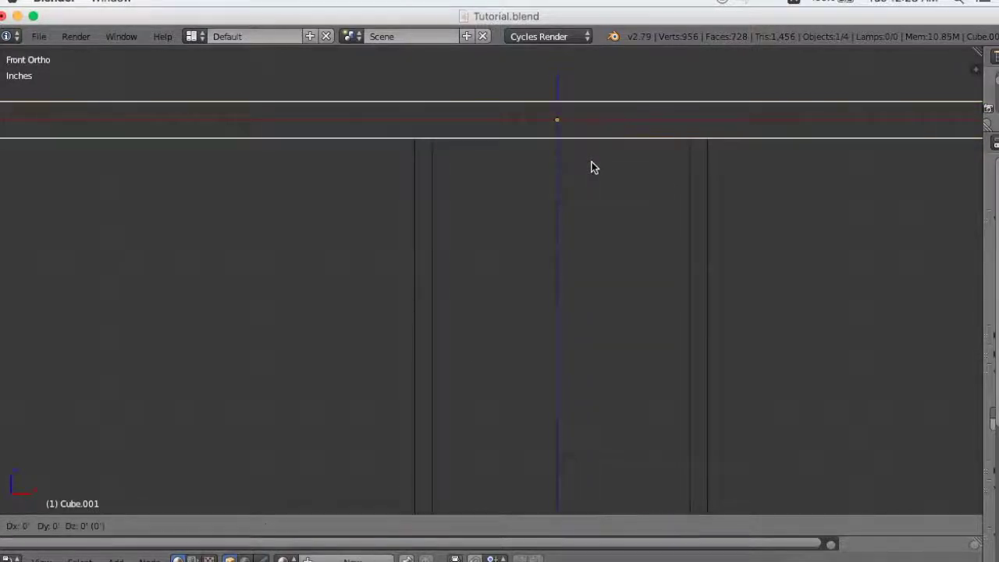
pyautogui.press('z')
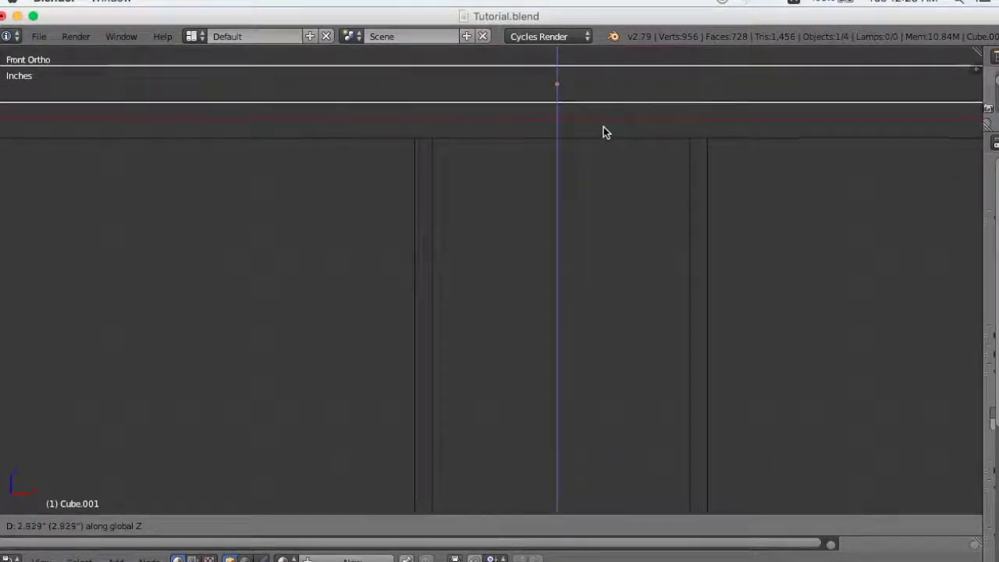
pyautogui.click(602, 130)
pyautogui.press('KP_Decimal')
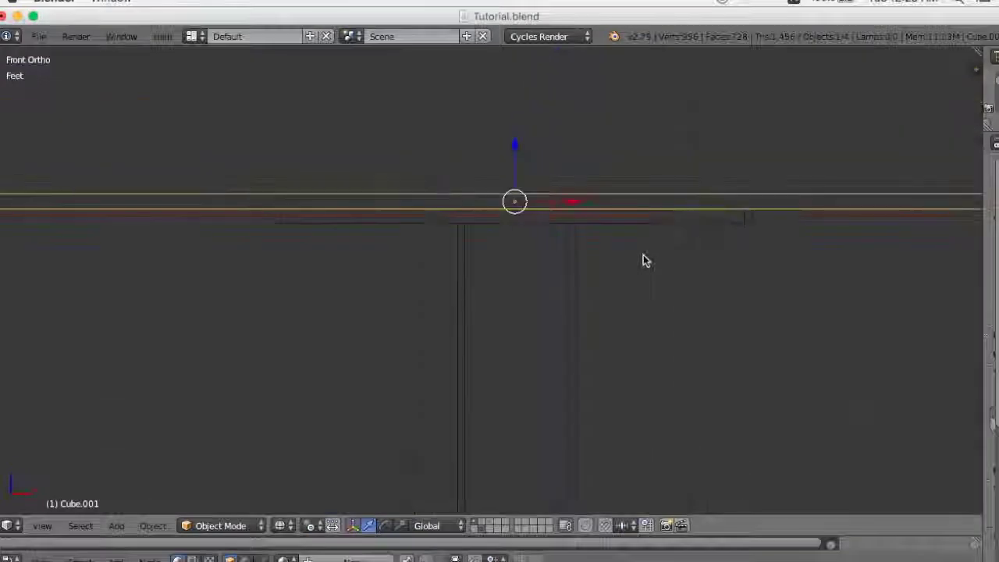
pyautogui.moveTo(605, 281)
pyautogui.mouseDown(button='middle')
pyautogui.moveTo(574, 304)
pyautogui.moveTo(594, 309)
pyautogui.mouseUp(button='middle')
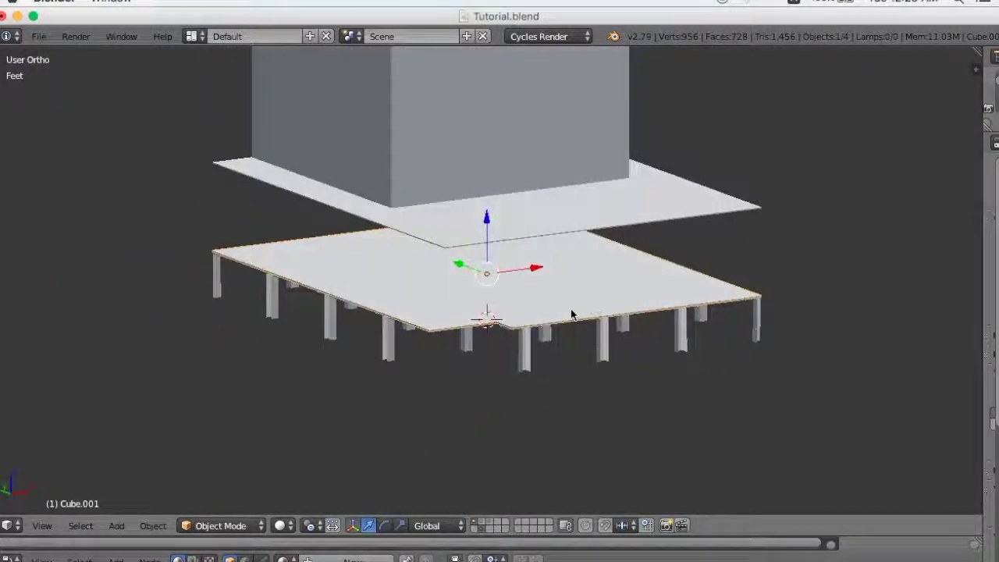
# Reselect the floor slab and also show the walls and stairs layer.
pyautogui.rightClick(572, 314)
pyautogui.rightClick(422, 302)
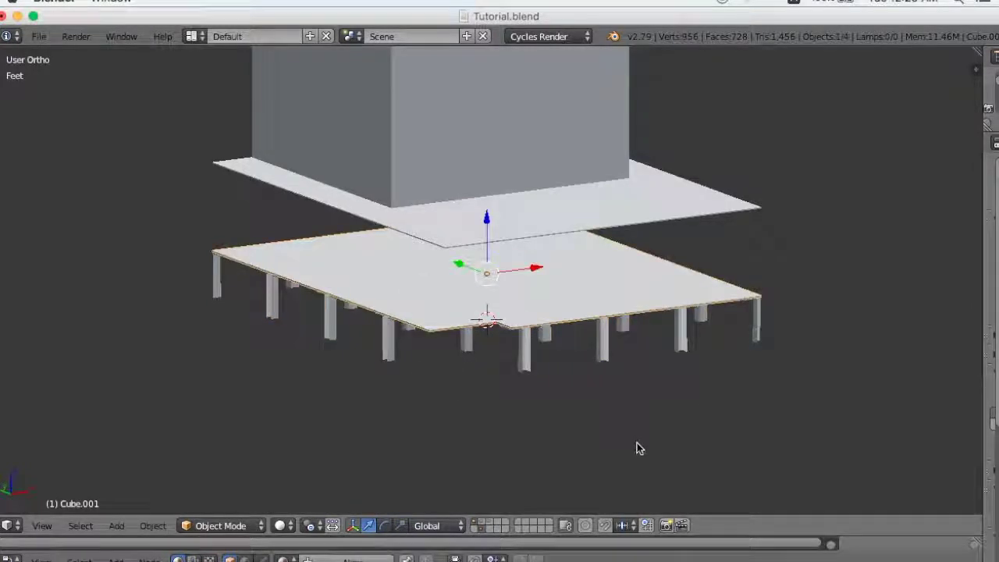
pyautogui.keyDown('shift'); pyautogui.click(492, 521); pyautogui.keyUp('shift')
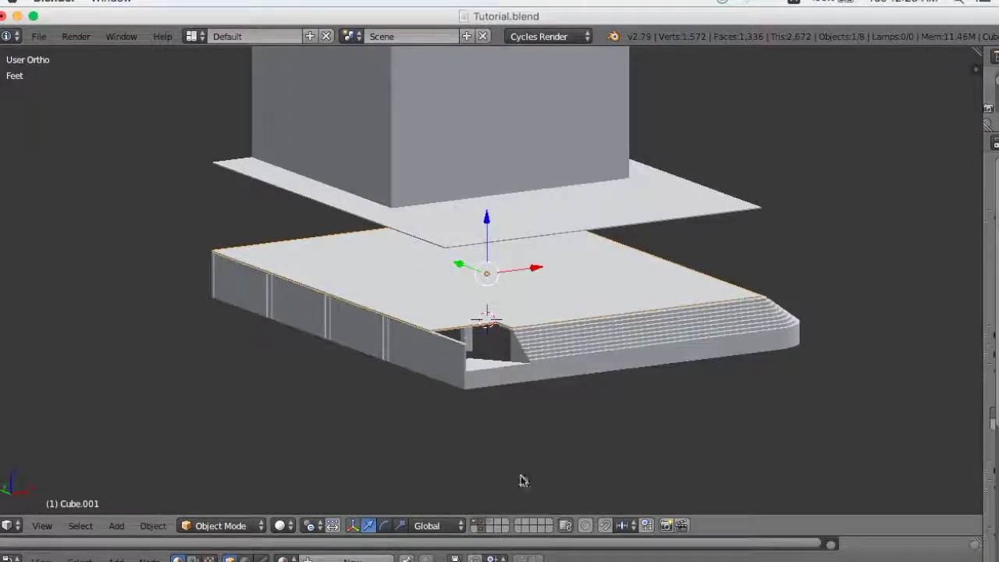
pyautogui.scroll(-2, 508, 502)
pyautogui.moveTo(542, 464)
pyautogui.mouseDown(button='middle')
pyautogui.moveTo(613, 481)
pyautogui.moveTo(516, 462)
pyautogui.moveTo(567, 461)
pyautogui.mouseUp(button='middle')
pyautogui.scroll(4, 538, 467)
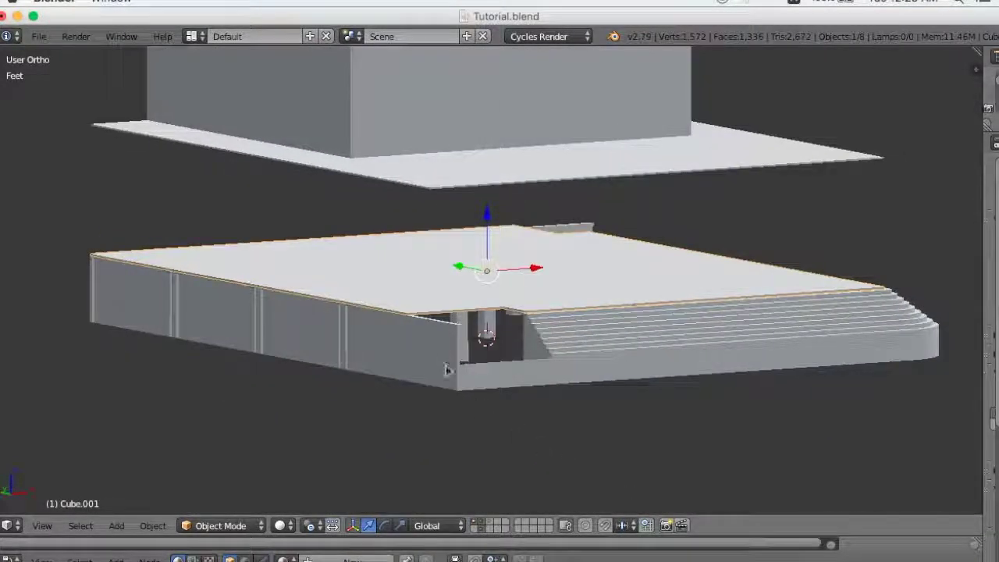
# Move the parking wall and floor slab to an empty layer and show only that layer.
pyautogui.rightClick(446, 340)
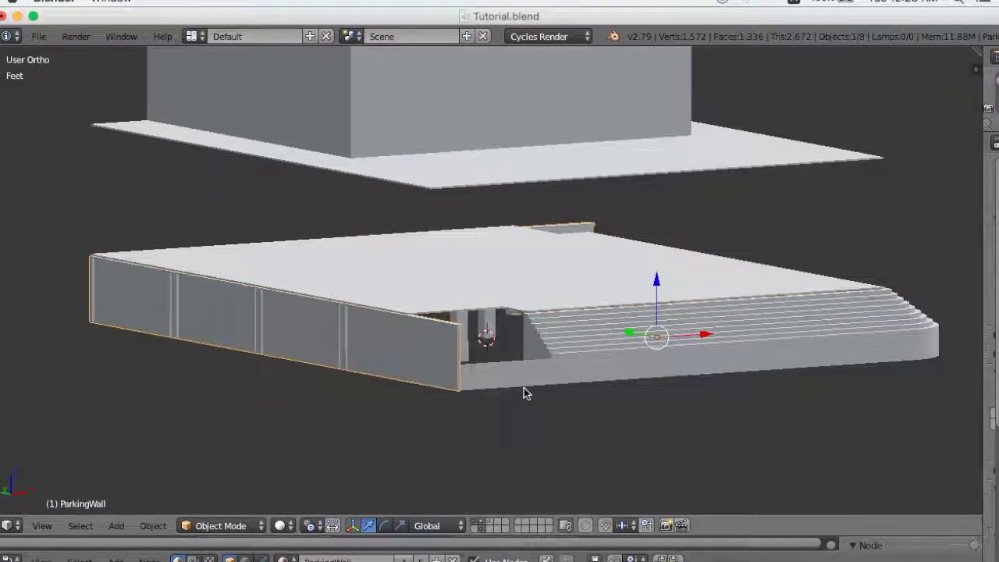
pyautogui.keyDown('shift'); pyautogui.rightClick(453, 308); pyautogui.keyUp('shift')
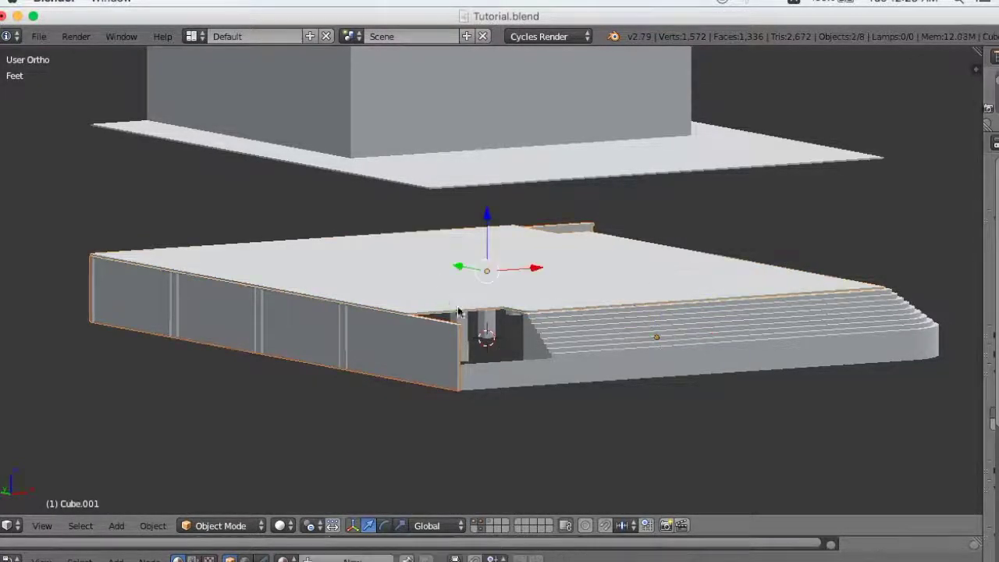
pyautogui.press('m')
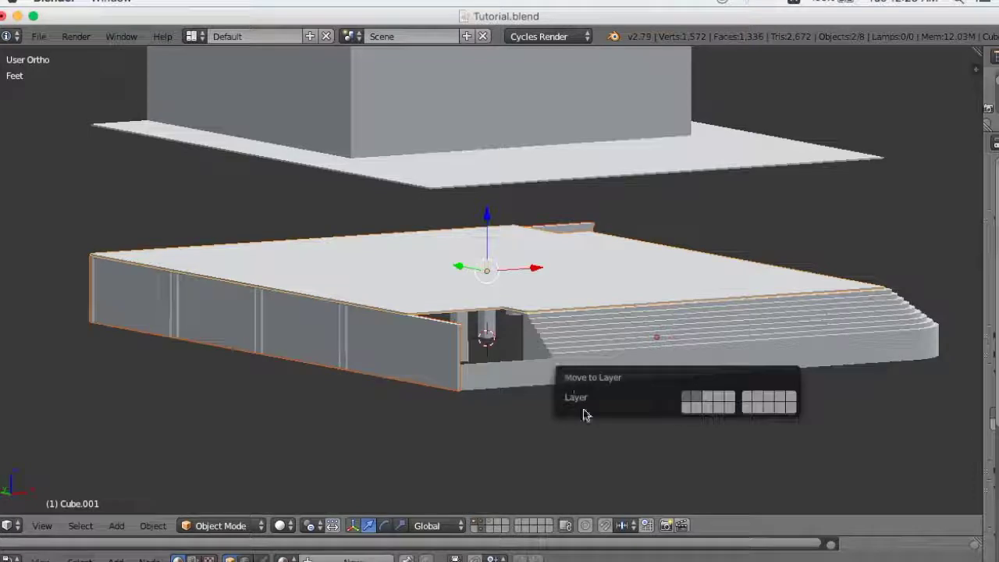
pyautogui.click(684, 406)
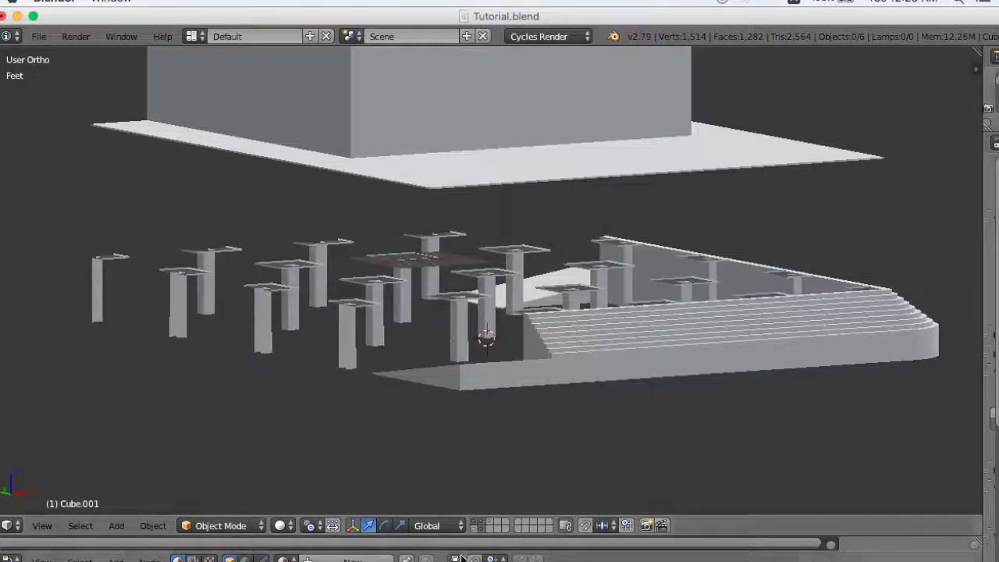
pyautogui.click(477, 528)
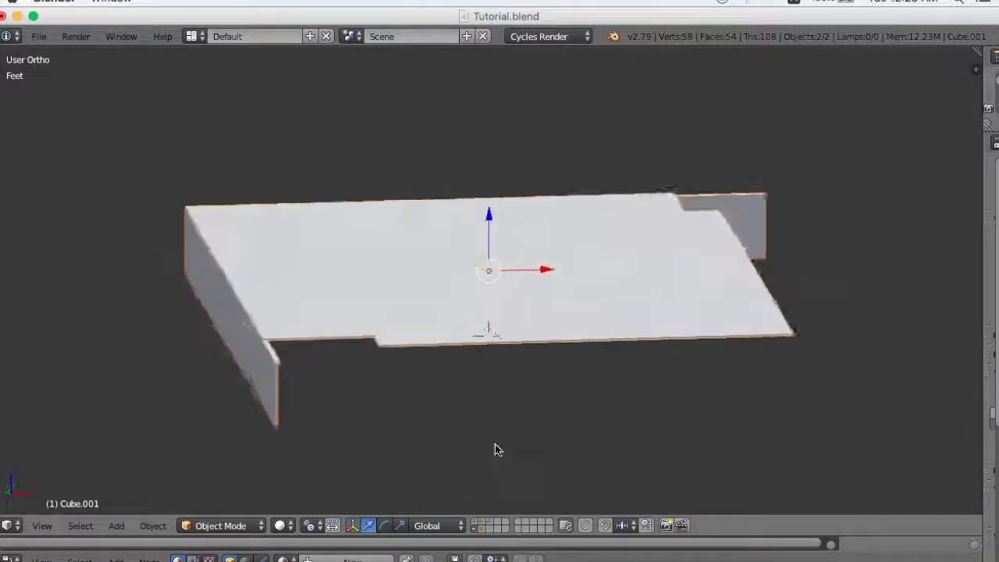
# Join the parking wall into the active floor slab Cube.001 and enter Edit Mode.
pyautogui.scroll(4, 529, 367)
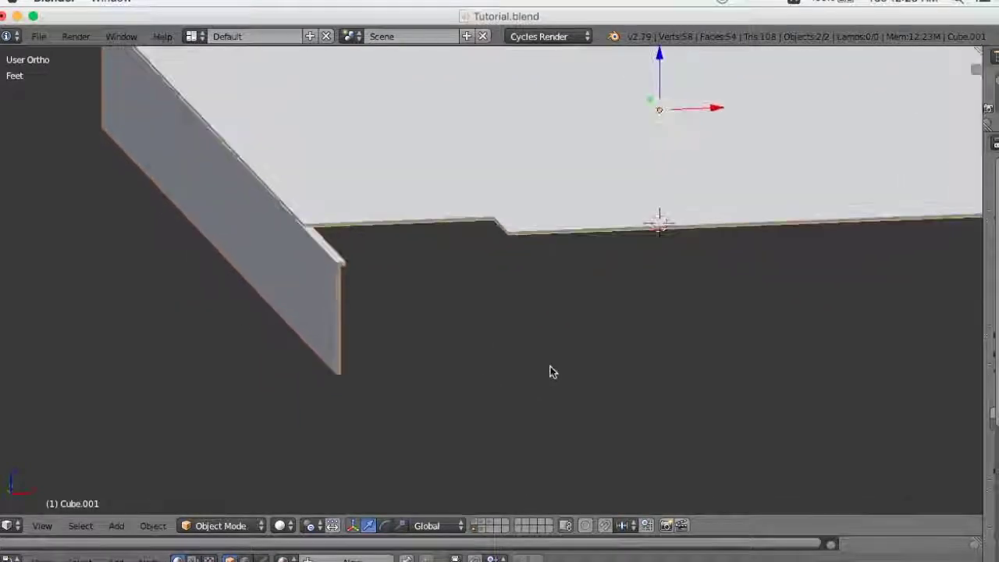
pyautogui.scroll(2, 571, 379)
pyautogui.scroll(1, 582, 380)
pyautogui.scroll(2, 584, 376)
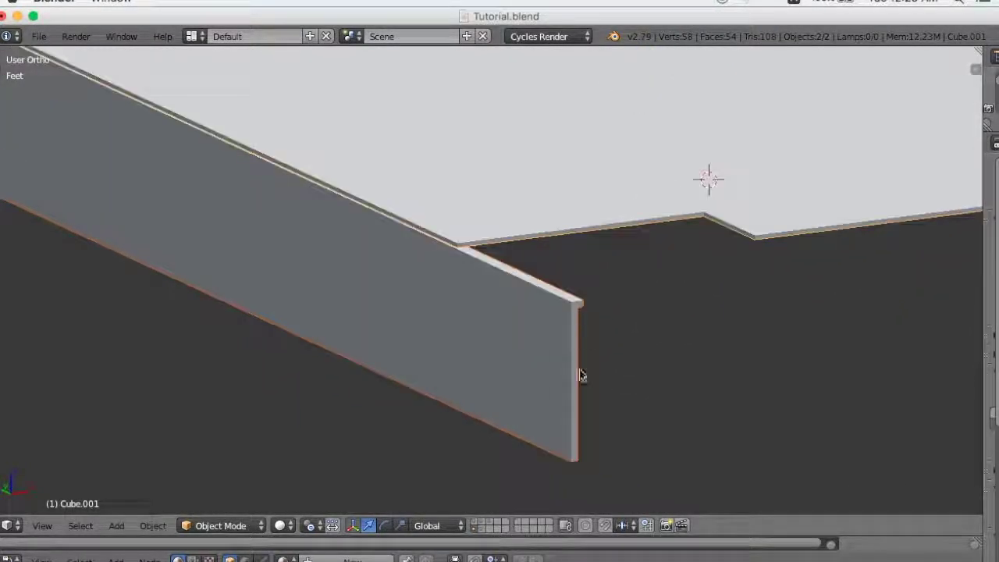
pyautogui.rightClick(577, 303)
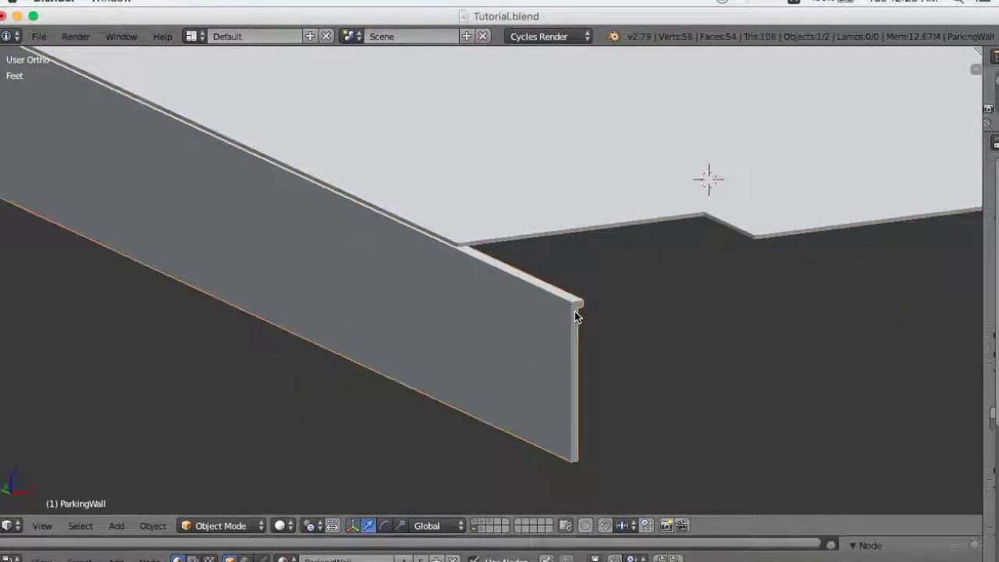
pyautogui.rightClick(480, 243)
pyautogui.moveTo(535, 311); pyautogui.dragTo(486, 280, button='middle')
pyautogui.rightClick(476, 189)
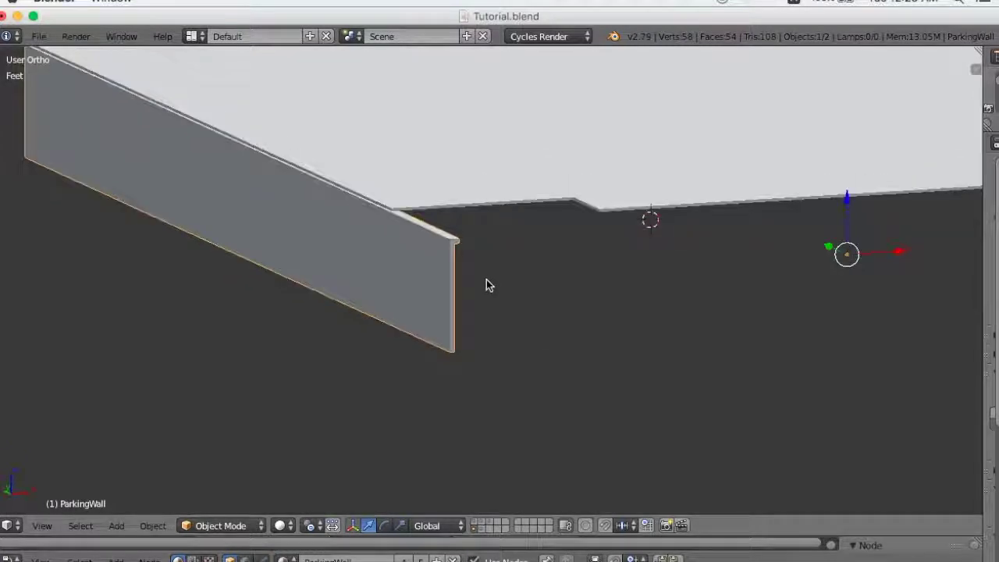
pyautogui.keyDown('shift'); pyautogui.rightClick(483, 180); pyautogui.keyUp('shift')
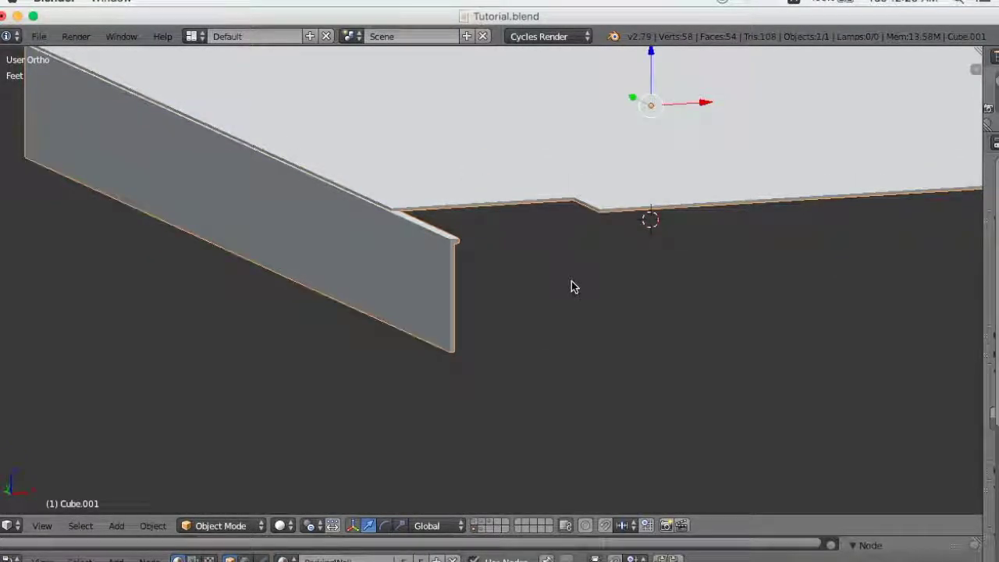
pyautogui.press('KP_Divide')
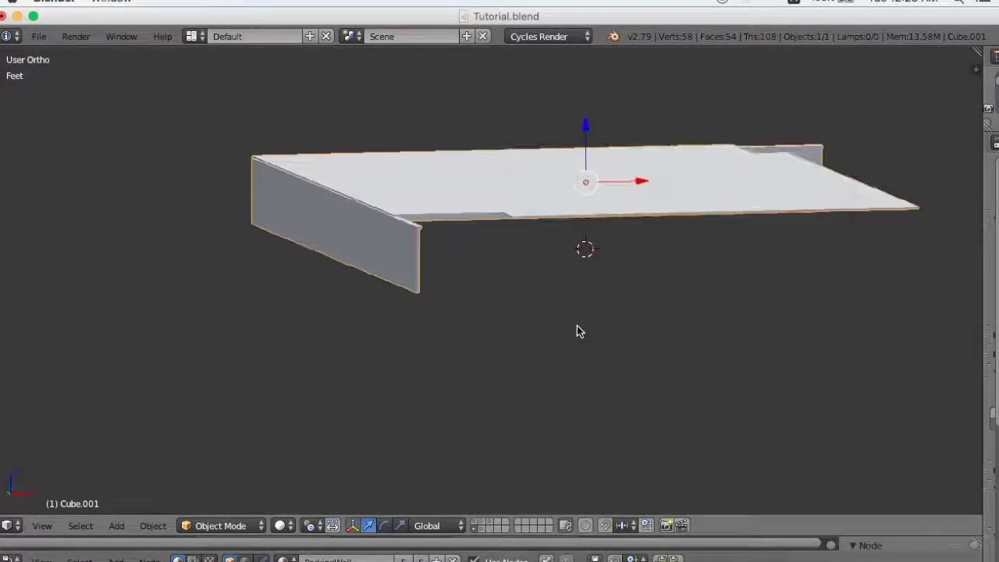
pyautogui.press('Tab')
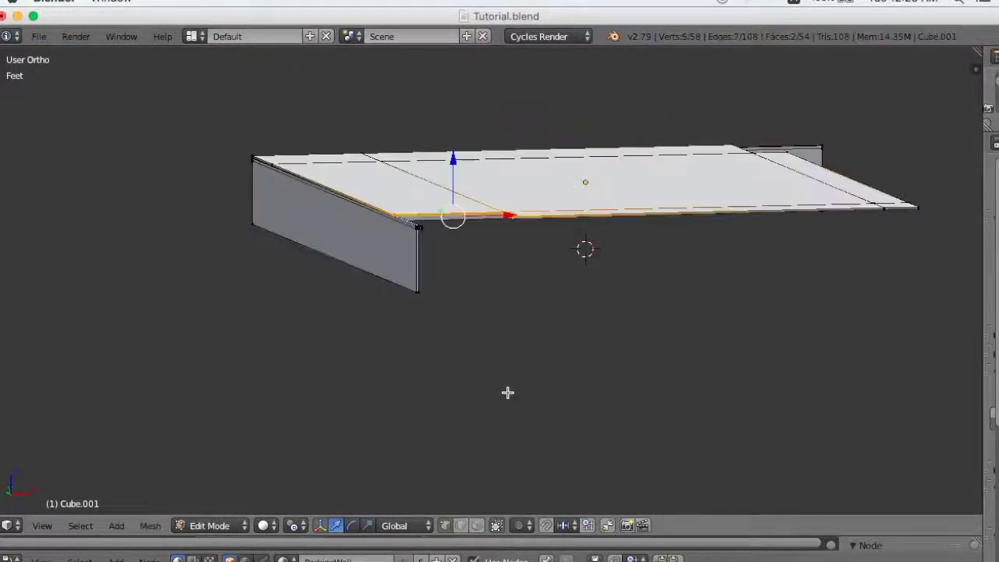
# Deselect all mesh elements and switch to the Front view.
pyautogui.scroll(2, 507, 395)
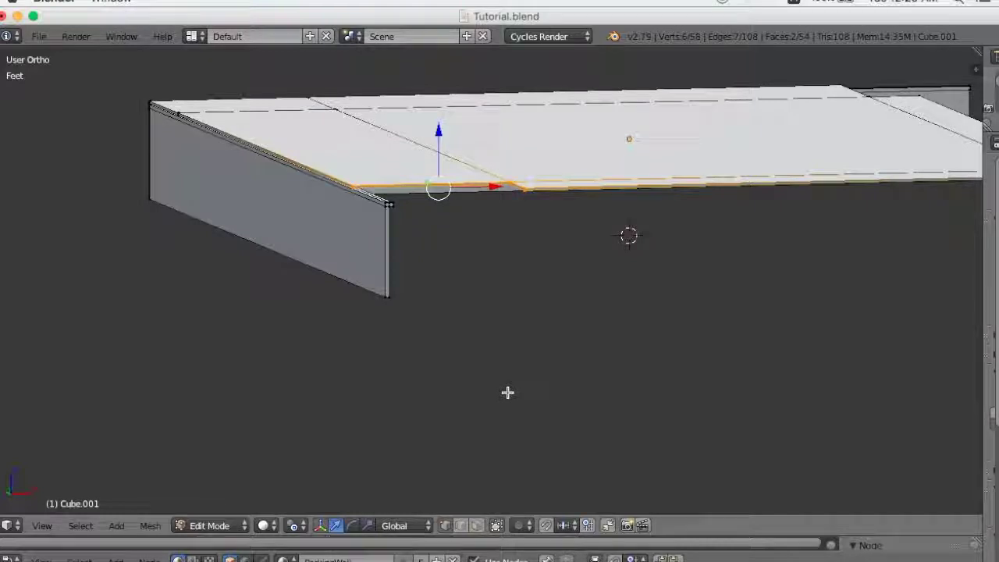
pyautogui.scroll(-3, 519, 386)
pyautogui.press('a')
pyautogui.scroll(-3, 523, 387)
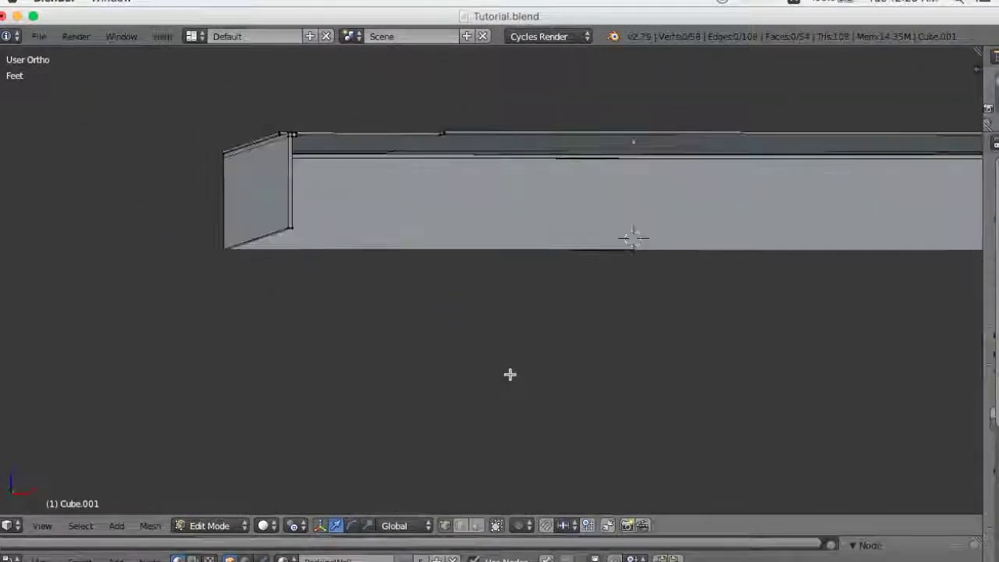
pyautogui.click(43, 526)
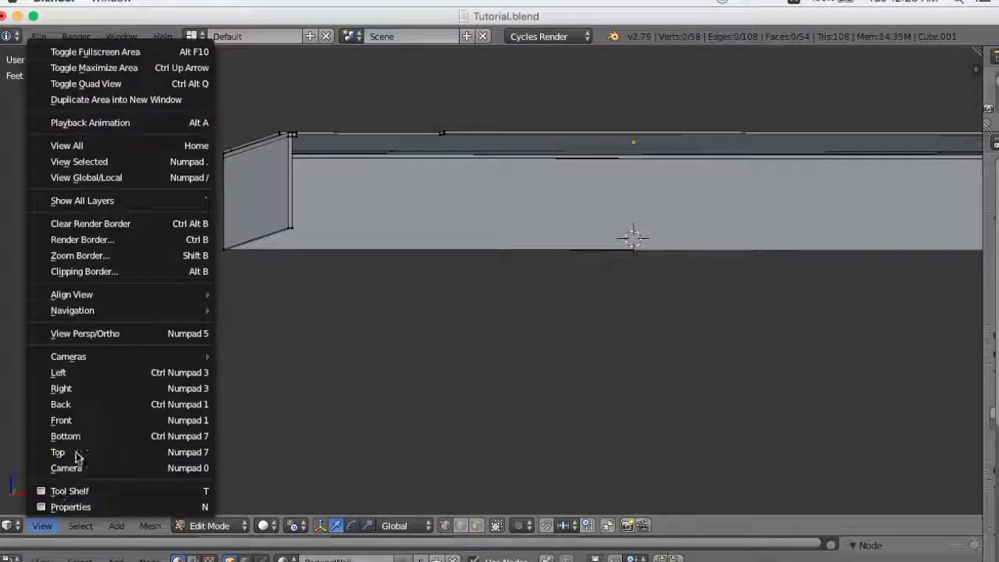
pyautogui.click(88, 420)
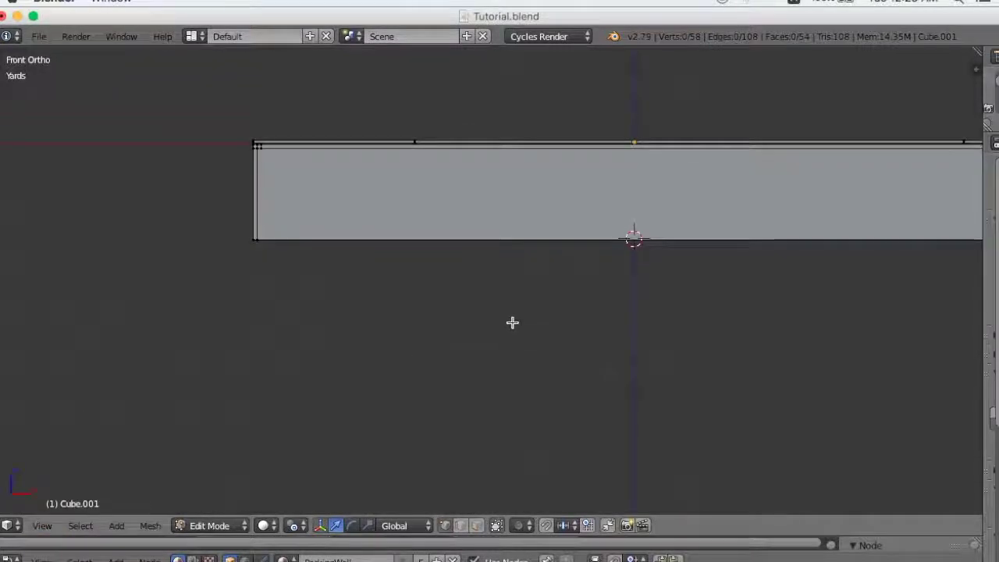
# Box-select the top edge vertices at the wall's left corner.
pyautogui.scroll(3, 442, 264)
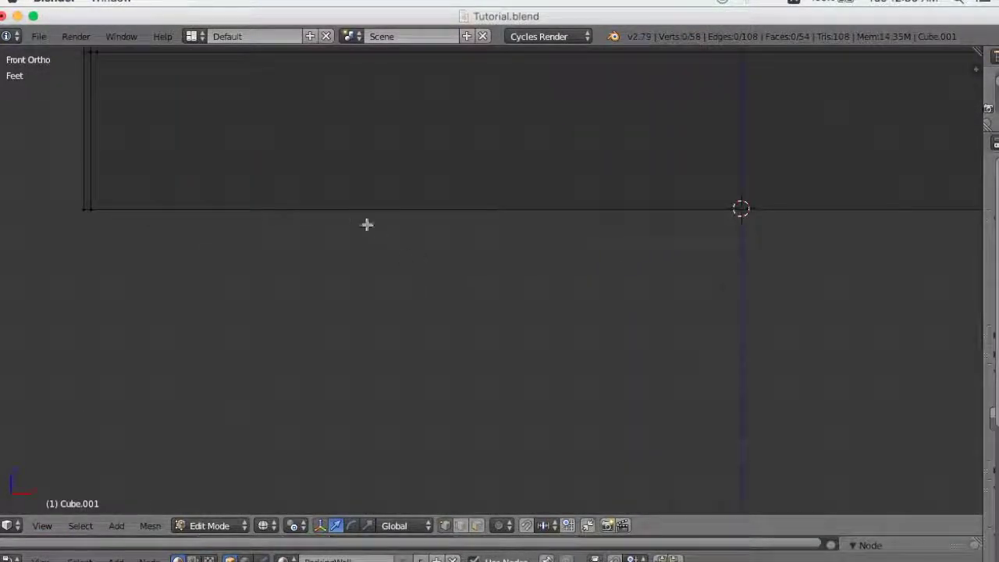
pyautogui.keyDown('shift'); pyautogui.moveTo(367, 225); pyautogui.dragTo(676, 361, button='middle'); pyautogui.keyUp('shift')
pyautogui.scroll(2, 676, 362)
pyautogui.keyDown('shift'); pyautogui.moveTo(500, 216); pyautogui.dragTo(555, 328, button='middle'); pyautogui.keyUp('shift')
pyautogui.scroll(3, 382, 283)
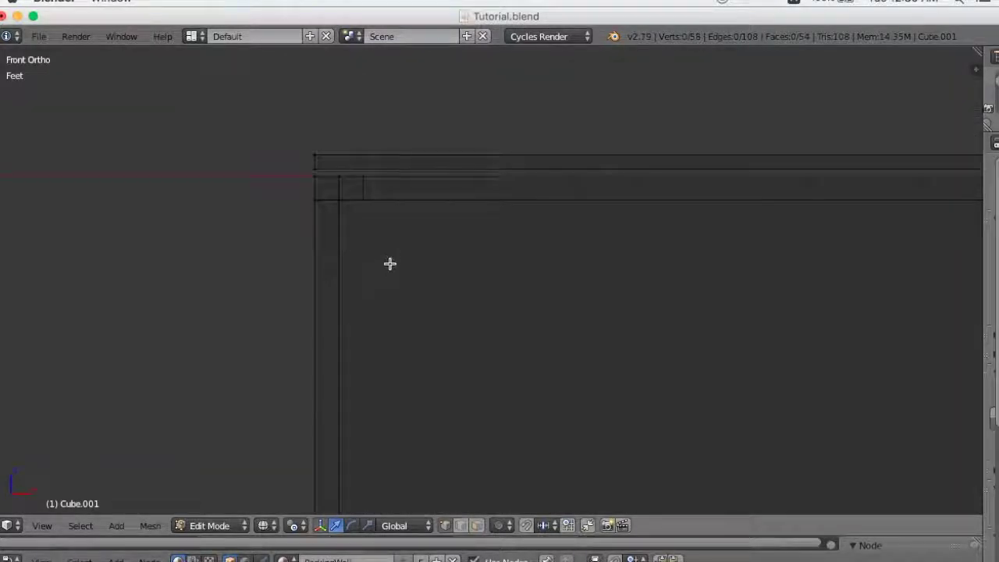
pyautogui.press('b')
pyautogui.moveTo(305, 175); pyautogui.dragTo(403, 182)
# Add the top vertices at the wall's right end to the selection.
pyautogui.scroll(-3, 573, 321)
pyautogui.scroll(-2, 593, 363)
pyautogui.moveTo(687, 365)
pyautogui.keyDown('shift'); pyautogui.mouseDown(button='middle')
pyautogui.moveTo(161, 334)
pyautogui.moveTo(937, 344)
pyautogui.mouseUp(button='middle'); pyautogui.keyUp('shift')
pyautogui.scroll(2, 765, 343)
pyautogui.scroll(3, 913, 270)
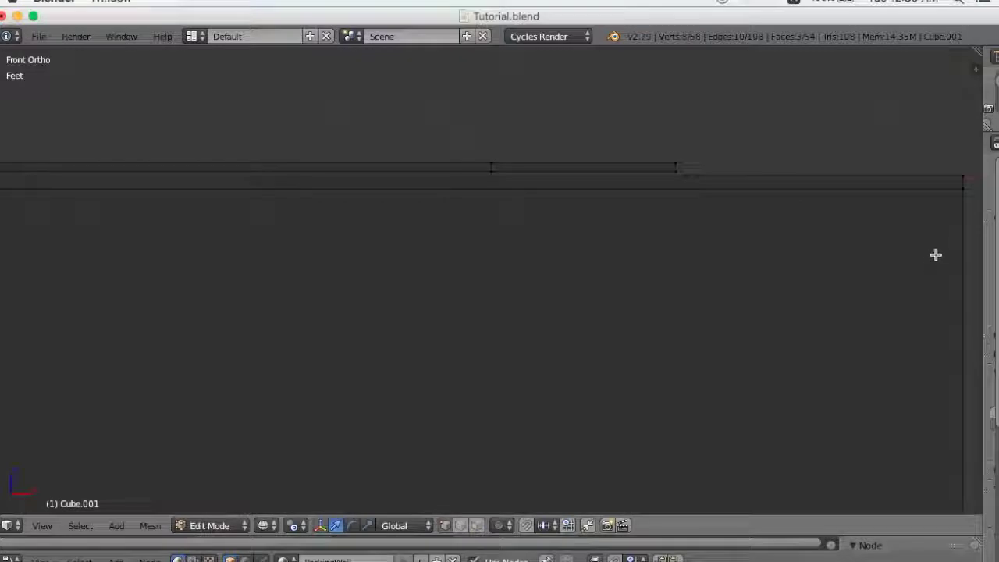
pyautogui.rightClick(964, 182)
pyautogui.moveTo(951, 161); pyautogui.dragTo(974, 190)
pyautogui.scroll(3, 724, 243)
pyautogui.scroll(-2, 725, 242)
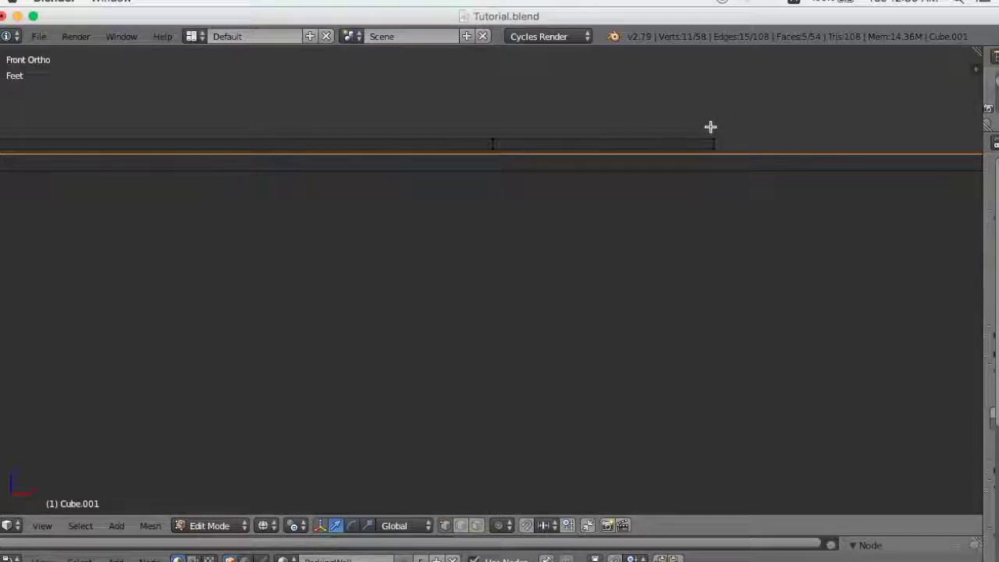
# Set the pivot point to Active Element and scale the selected top vertices to 0 to flatten them.
pyautogui.click(305, 527)
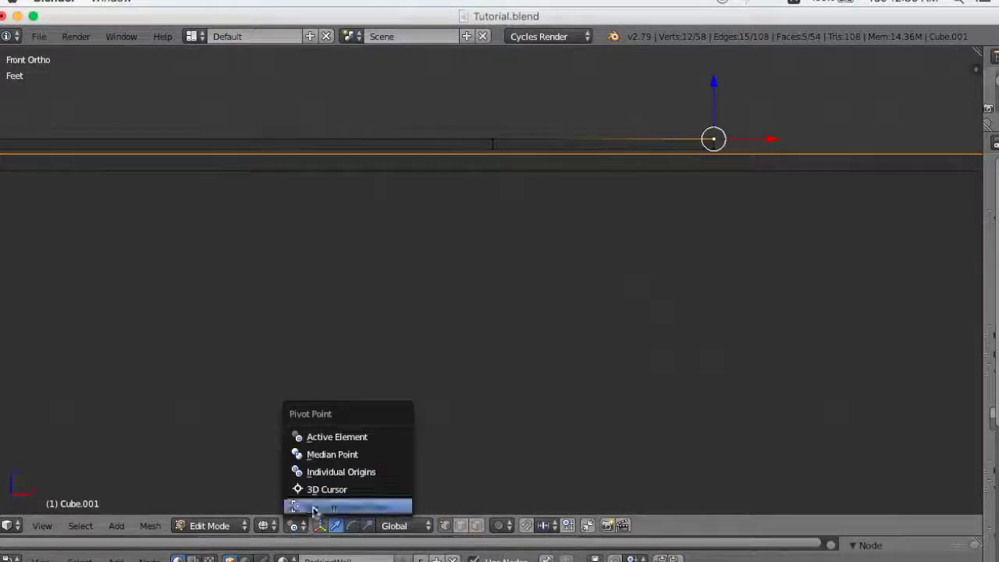
pyautogui.click(345, 441)
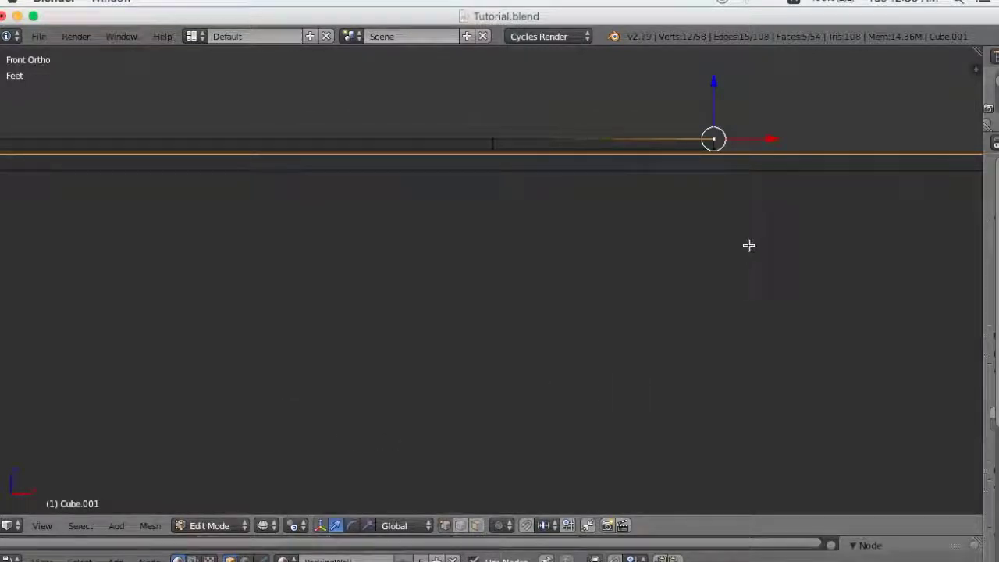
pyautogui.press('s')
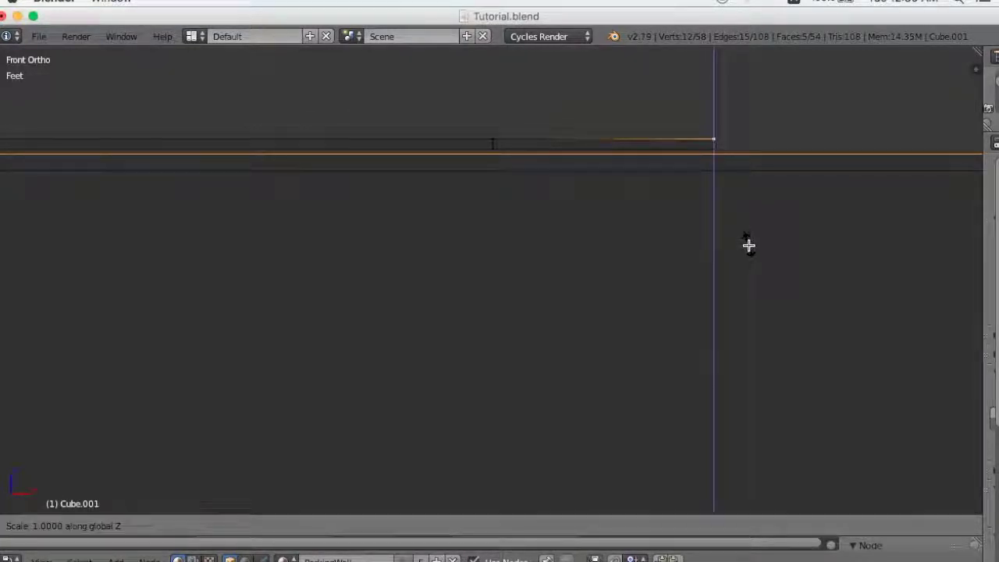
pyautogui.write('0')
pyautogui.press('Return')
pyautogui.scroll(-3, 739, 270)
pyautogui.scroll(3, 806, 316)
pyautogui.scroll(-2, 807, 315)
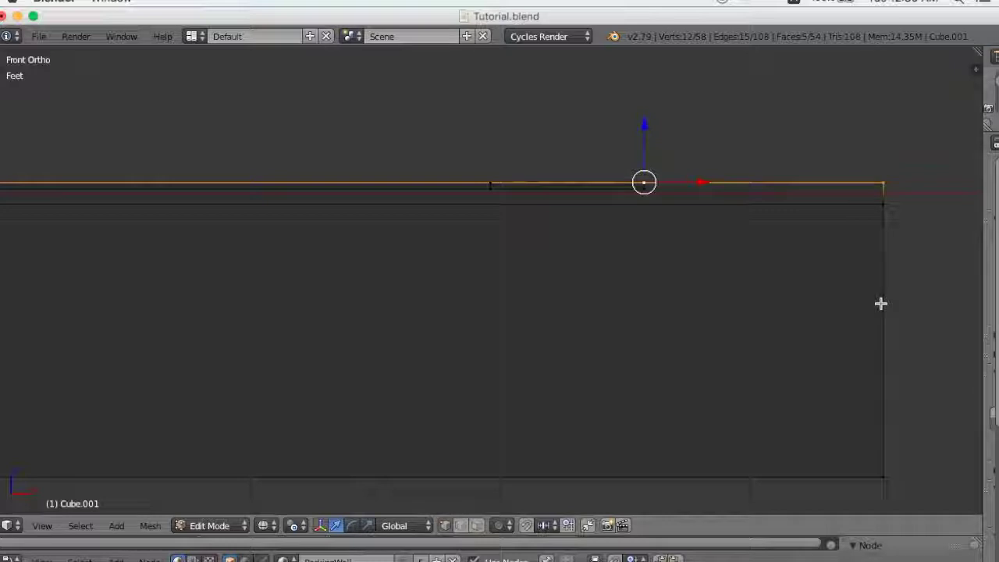
# Deselect all, then box-select the vertices at the wall's top-right and top-left corners.
pyautogui.press('a')
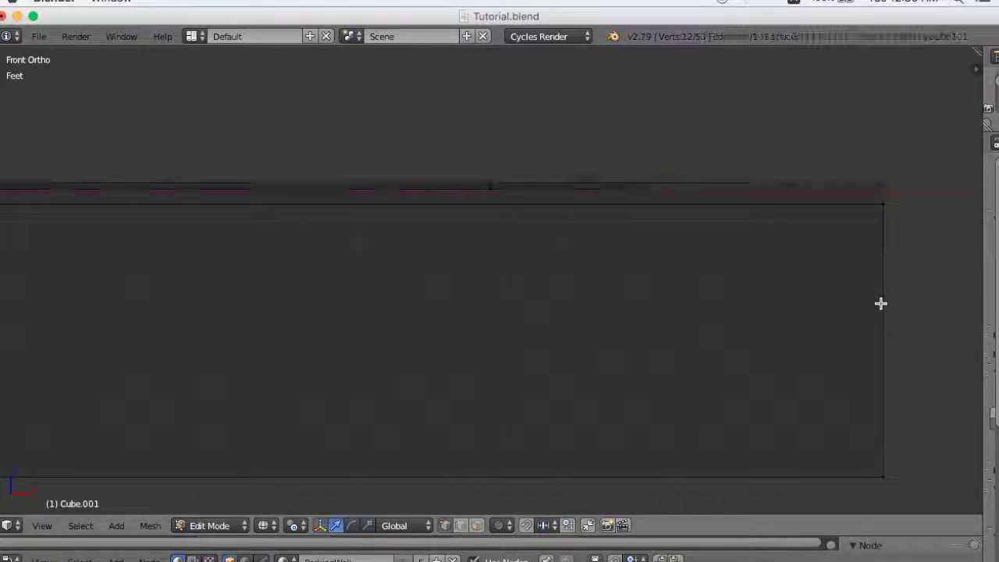
pyautogui.press('b')
pyautogui.moveTo(917, 196); pyautogui.dragTo(360, 258)
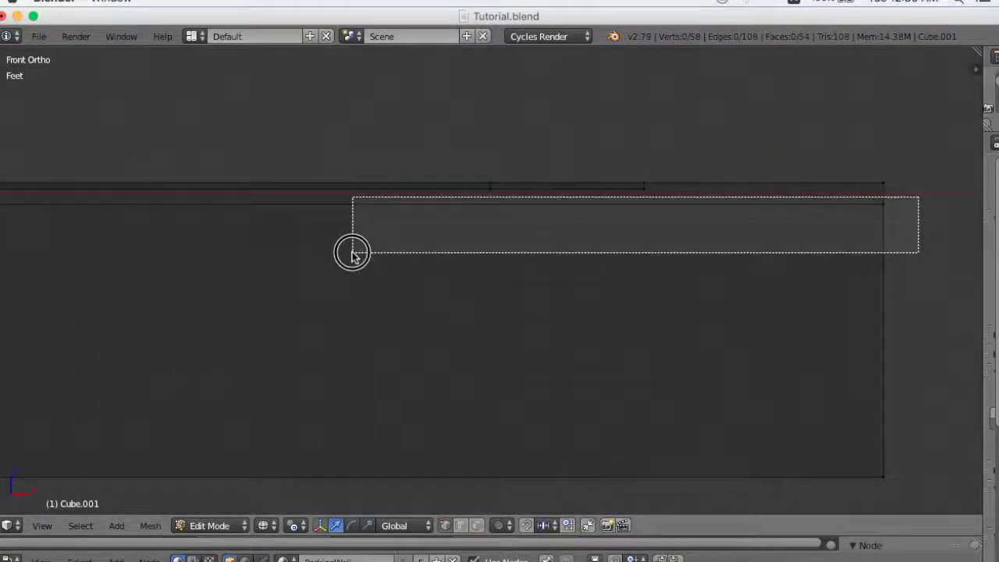
pyautogui.scroll(-4, 416, 307)
pyautogui.scroll(-3, 416, 306)
pyautogui.keyDown('shift'); pyautogui.moveTo(249, 307); pyautogui.dragTo(794, 308, button='middle'); pyautogui.keyUp('shift')
pyautogui.scroll(4, 634, 339)
pyautogui.scroll(3, 687, 306)
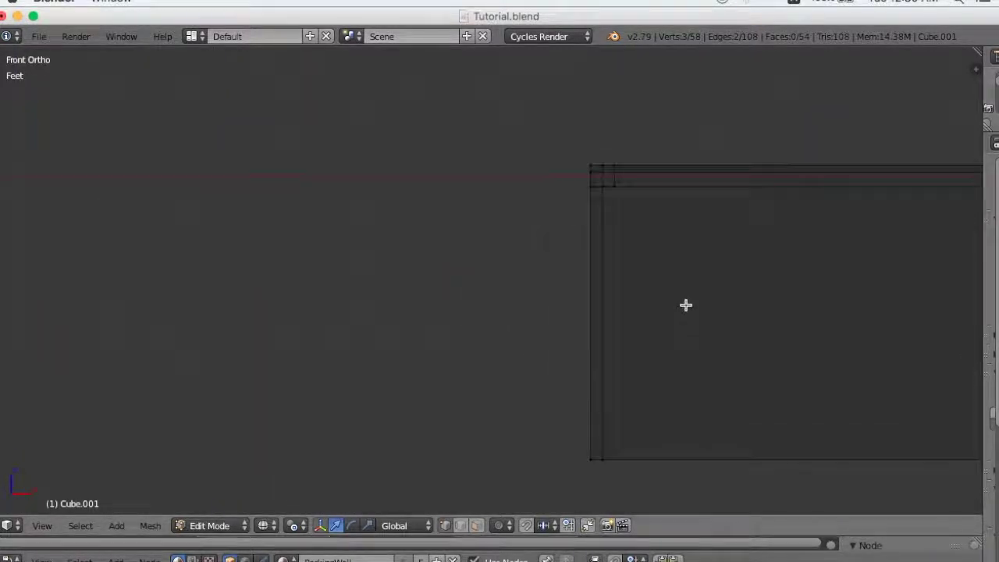
pyautogui.keyDown('shift'); pyautogui.moveTo(687, 305); pyautogui.dragTo(531, 367, button='middle'); pyautogui.keyUp('shift')
pyautogui.scroll(3, 517, 373)
pyautogui.press('b')
pyautogui.moveTo(436, 220); pyautogui.dragTo(292, 248)
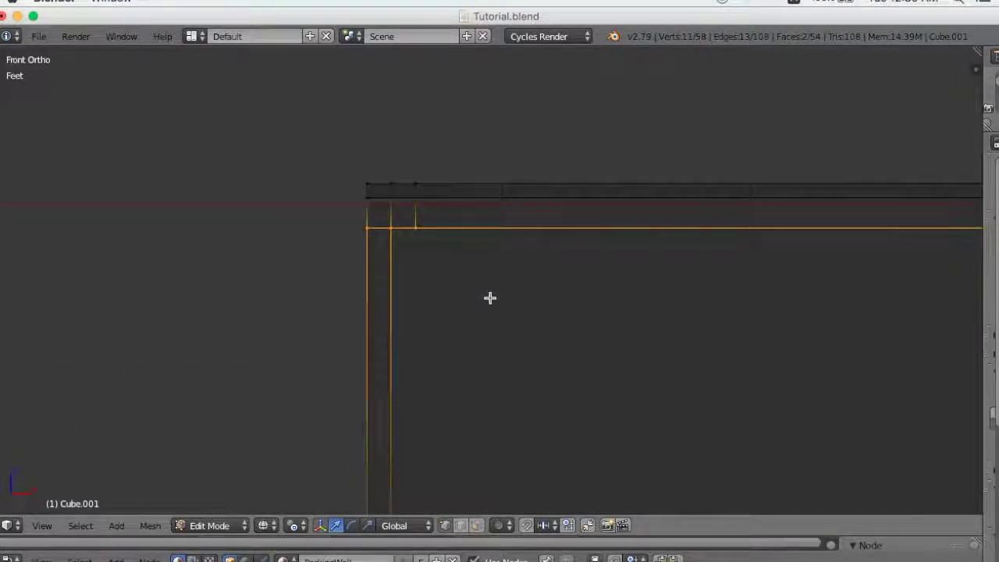
pyautogui.scroll(3, 489, 297)
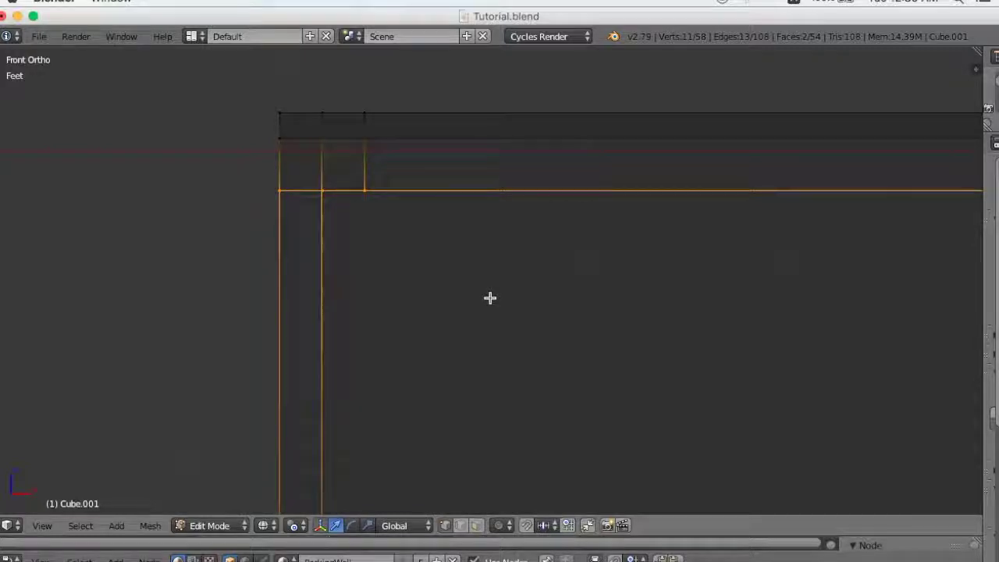
# Move the corner vertices 5.811 inches along Z and return to Object Mode.
pyautogui.press('g')
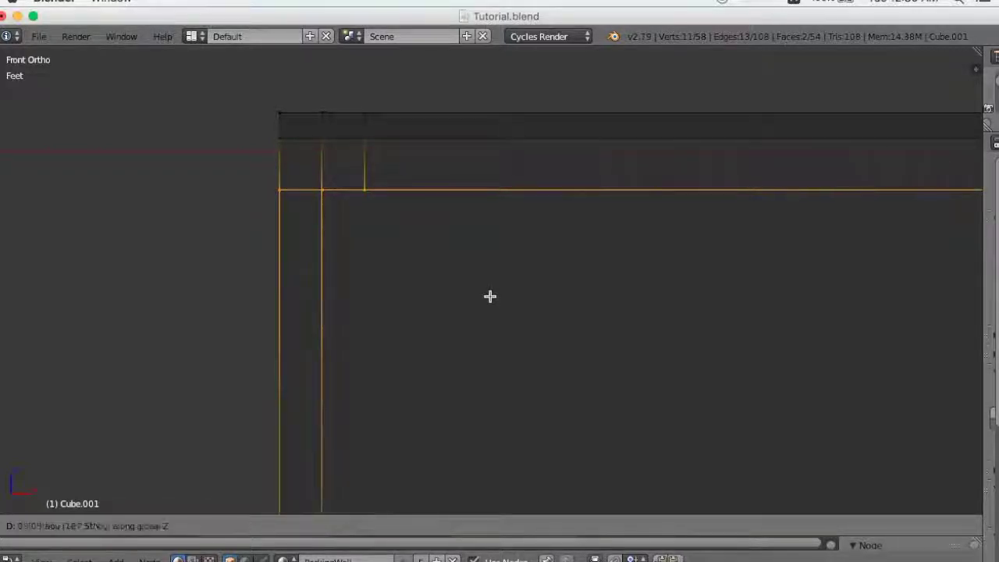
pyautogui.click(511, 245)
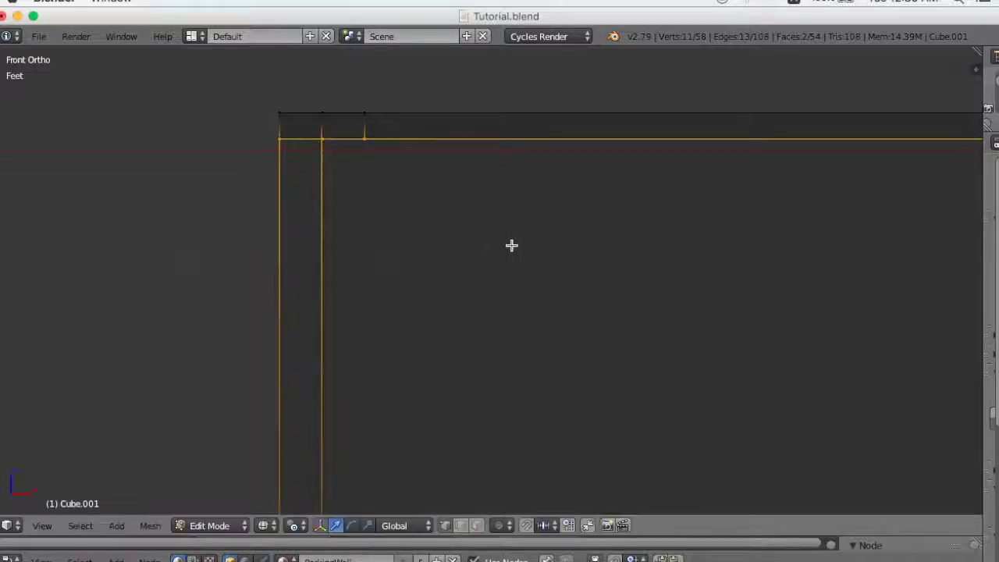
pyautogui.scroll(-1, 517, 265)
pyautogui.scroll(-2, 530, 319)
pyautogui.press('Tab')
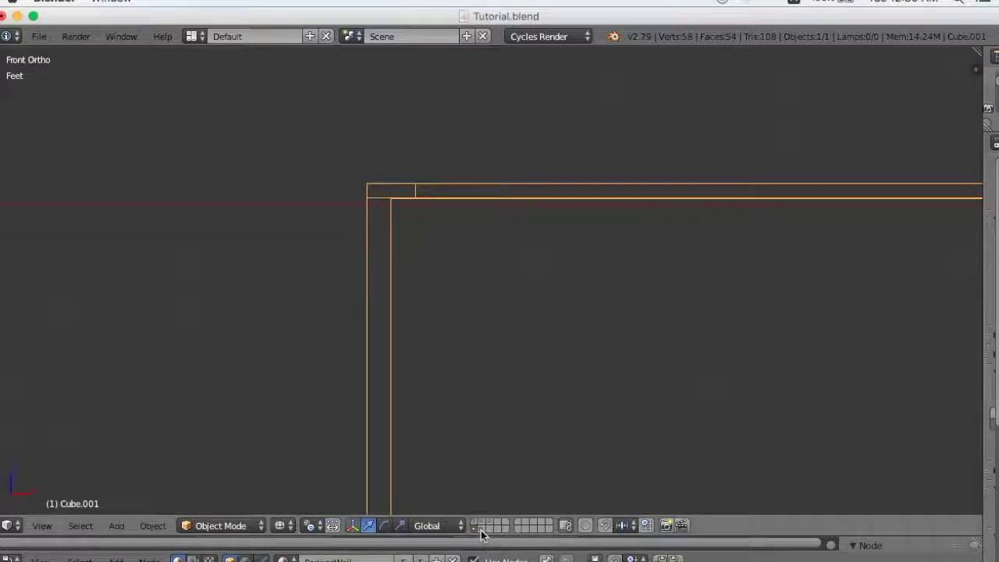
# Show layer 2's objects as well and view the model at an angle in solid shading.
pyautogui.hotkey('shift', '2')
pyautogui.scroll(2, 466, 385)
pyautogui.scroll(2, 545, 326)
pyautogui.scroll(1, 545, 332)
pyautogui.scroll(-8, 552, 347)
pyautogui.scroll(2, 562, 364)
pyautogui.moveTo(564, 373)
pyautogui.mouseDown(button='middle')
pyautogui.moveTo(591, 381)
pyautogui.moveTo(578, 386)
pyautogui.moveTo(554, 360)
pyautogui.moveTo(613, 397)
pyautogui.moveTo(531, 351)
pyautogui.mouseUp(button='middle')
pyautogui.press('z')
pyautogui.scroll(2, 557, 365)
pyautogui.scroll(2, 614, 397)
pyautogui.scroll(2, 531, 350)
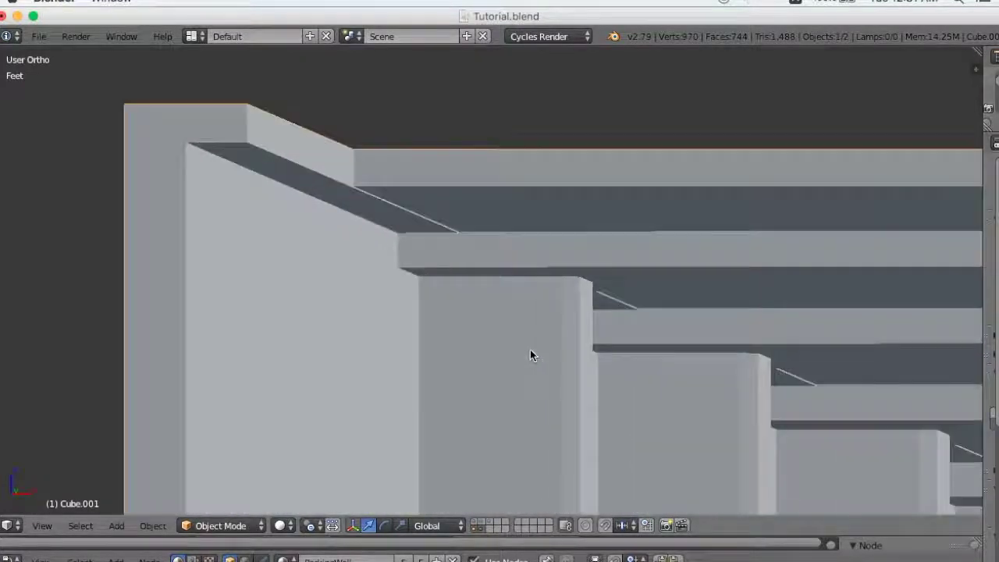
# Move the wall's ledge faces about 130.2 thou along Z in Edit Mode, then exit.
pyautogui.press('Tab')
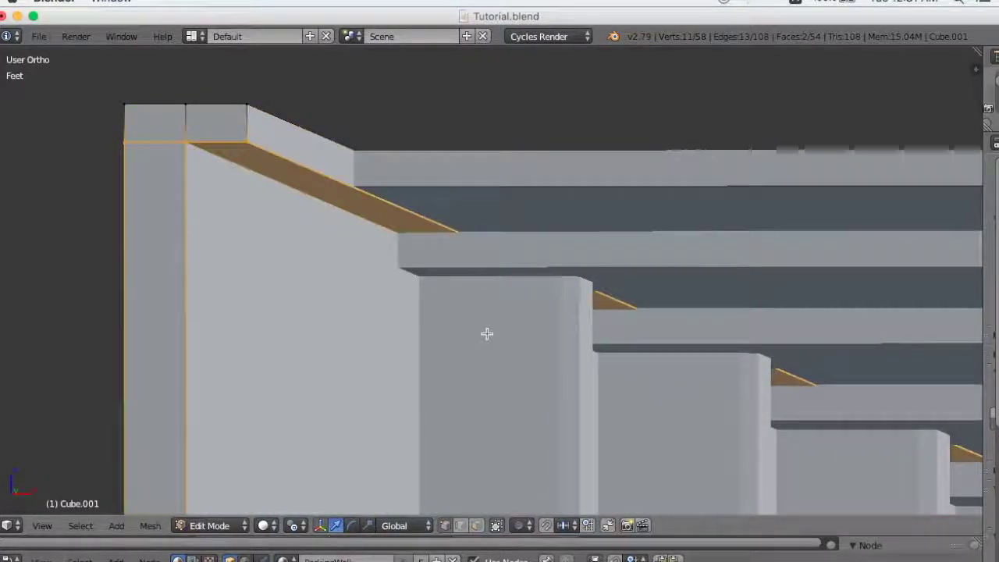
pyautogui.press('g')
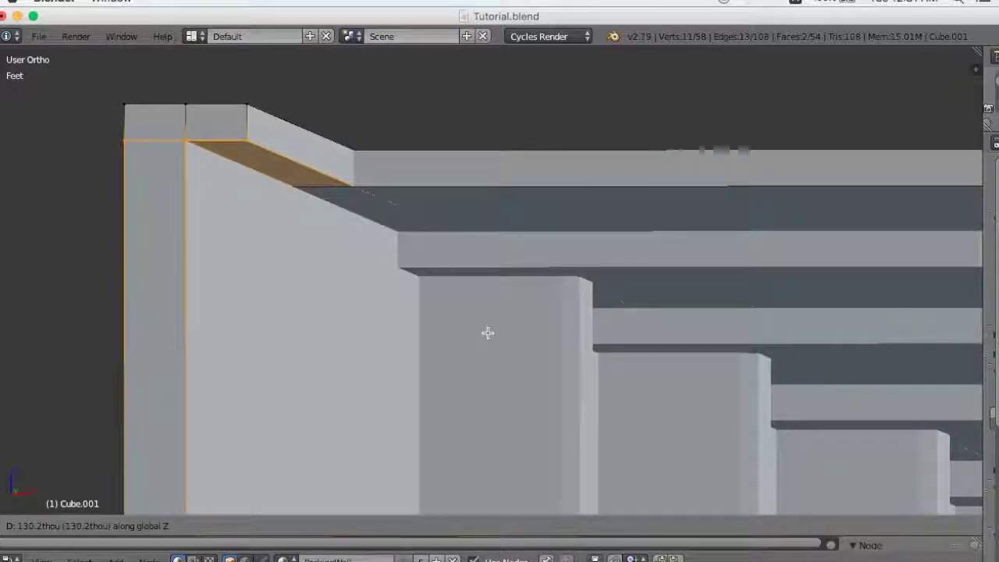
pyautogui.click(487, 333)
pyautogui.moveTo(495, 350)
pyautogui.mouseDown(button='middle')
pyautogui.moveTo(552, 372)
pyautogui.moveTo(542, 364)
pyautogui.moveTo(584, 402)
pyautogui.moveTo(571, 370)
pyautogui.moveTo(600, 425)
pyautogui.mouseUp(button='middle')
pyautogui.press('Tab')
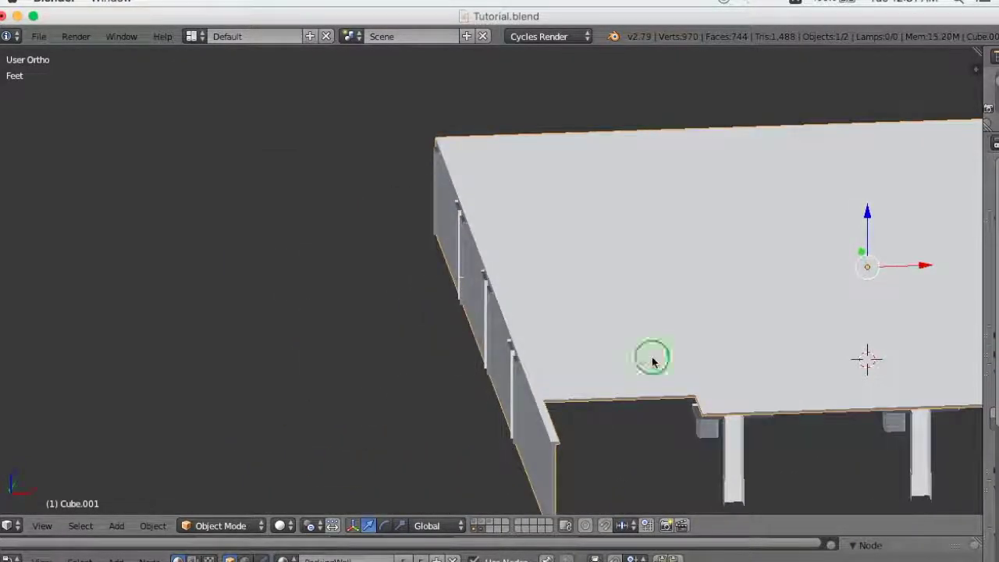
# In Edit Mode, select the whole connected floor slab and separate it by selection.
pyautogui.press('Tab')
pyautogui.moveTo(664, 370); pyautogui.dragTo(686, 373, button='middle')
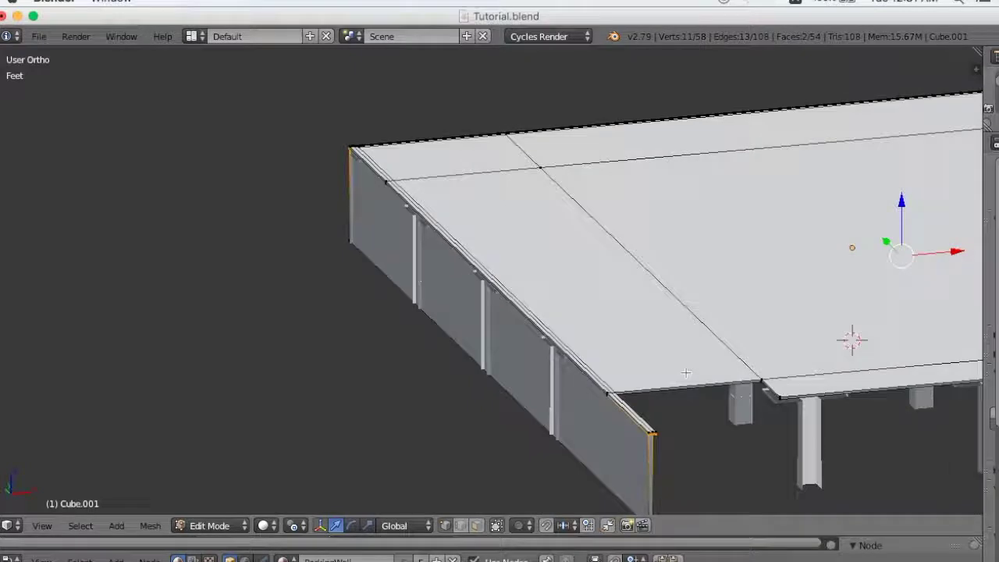
pyautogui.rightClick(779, 373)
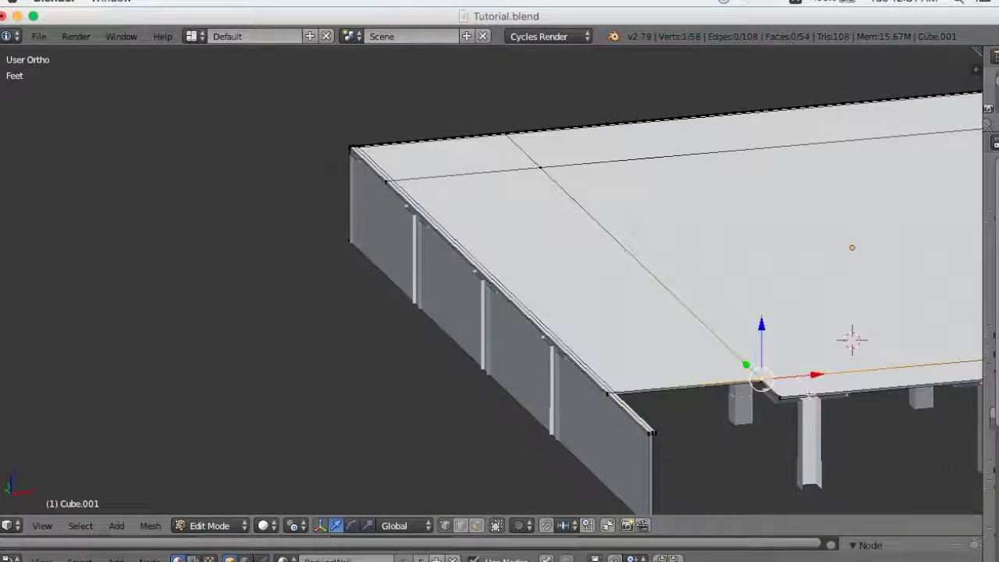
pyautogui.hotkey('ctrl', 'l')
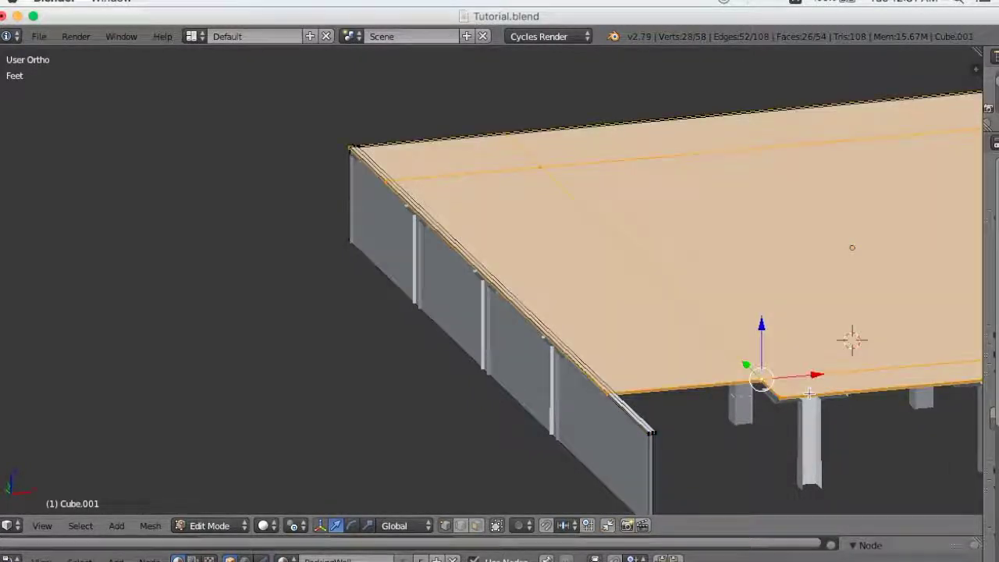
pyautogui.moveTo(785, 364); pyautogui.dragTo(670, 353, button='middle')
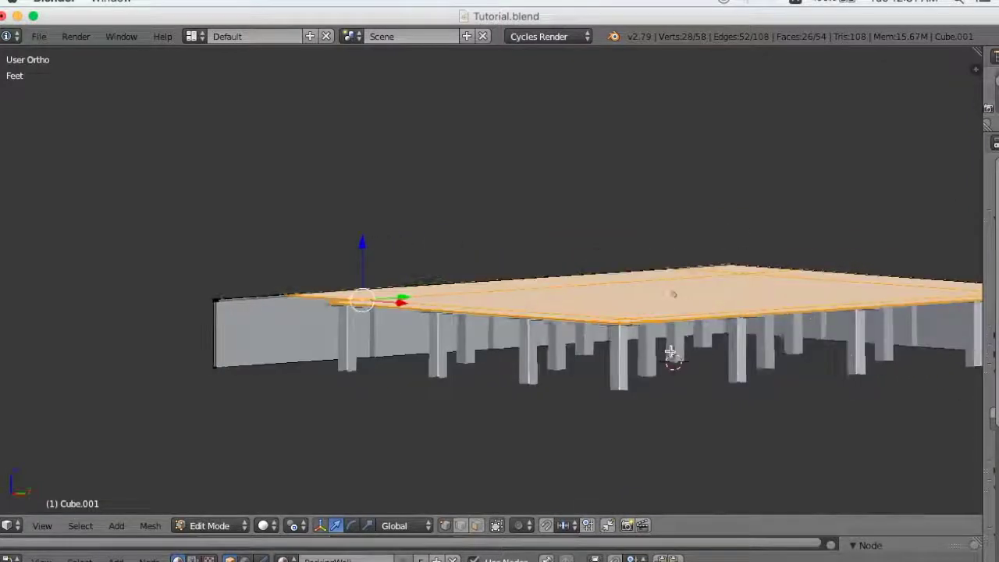
pyautogui.press('p')
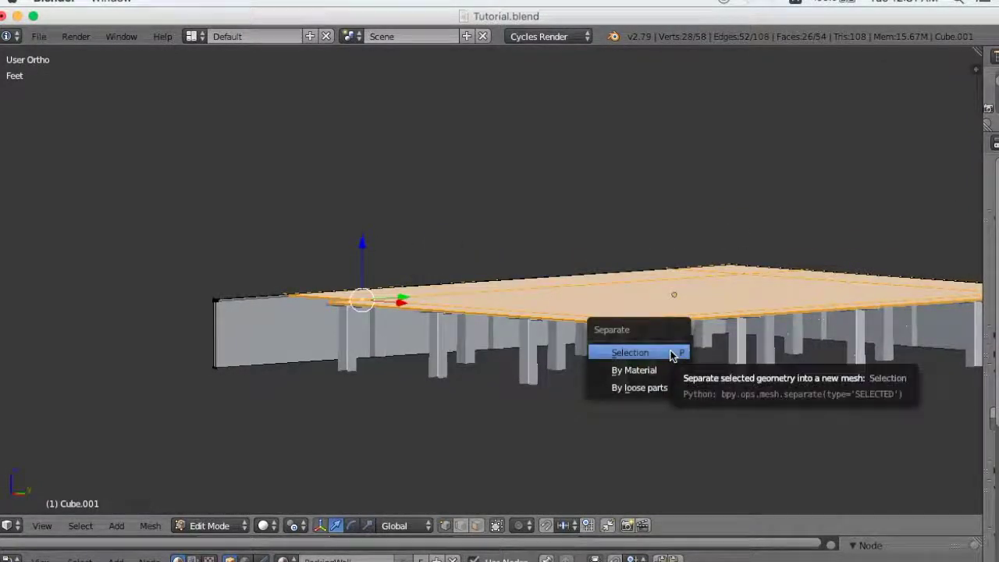
pyautogui.click(676, 351)
# Back in Object Mode, select the new slab object Cube.003 in orthographic view.
pyautogui.moveTo(670, 353)
pyautogui.mouseDown(button='middle')
pyautogui.moveTo(714, 362)
pyautogui.moveTo(685, 398)
pyautogui.moveTo(736, 395)
pyautogui.moveTo(679, 365)
pyautogui.moveTo(496, 325)
pyautogui.mouseUp(button='middle')
pyautogui.press('Tab')
pyautogui.scroll(3, 703, 383)
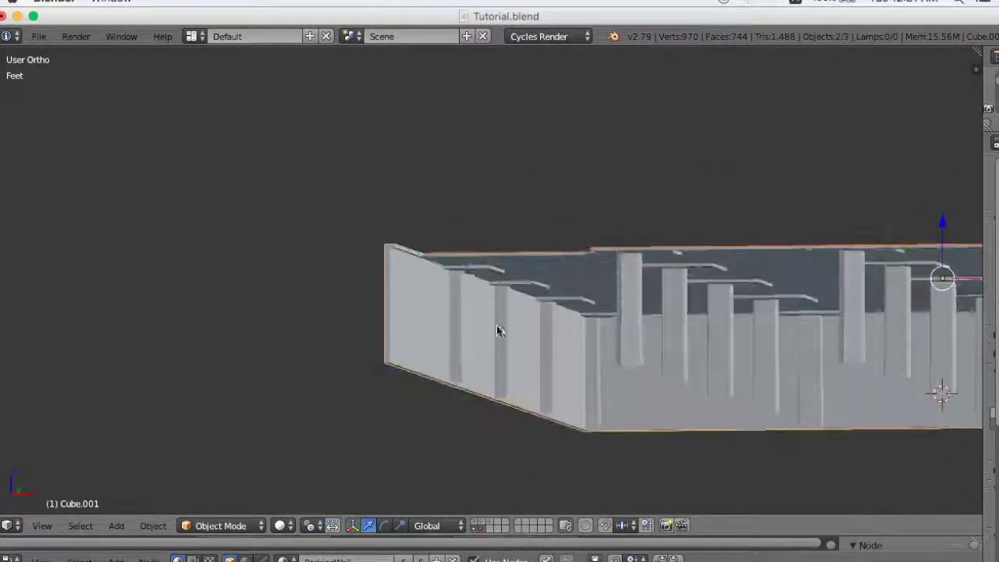
pyautogui.moveTo(431, 318)
pyautogui.mouseDown(button='middle')
pyautogui.moveTo(510, 323)
pyautogui.moveTo(500, 352)
pyautogui.mouseUp(button='middle')
pyautogui.moveTo(585, 382)
pyautogui.mouseDown(button='middle')
pyautogui.moveTo(586, 339)
pyautogui.moveTo(605, 390)
pyautogui.moveTo(638, 406)
pyautogui.moveTo(683, 397)
pyautogui.moveTo(468, 357)
pyautogui.mouseUp(button='middle')
pyautogui.scroll(4, 507, 273)
pyautogui.rightClick(541, 194)
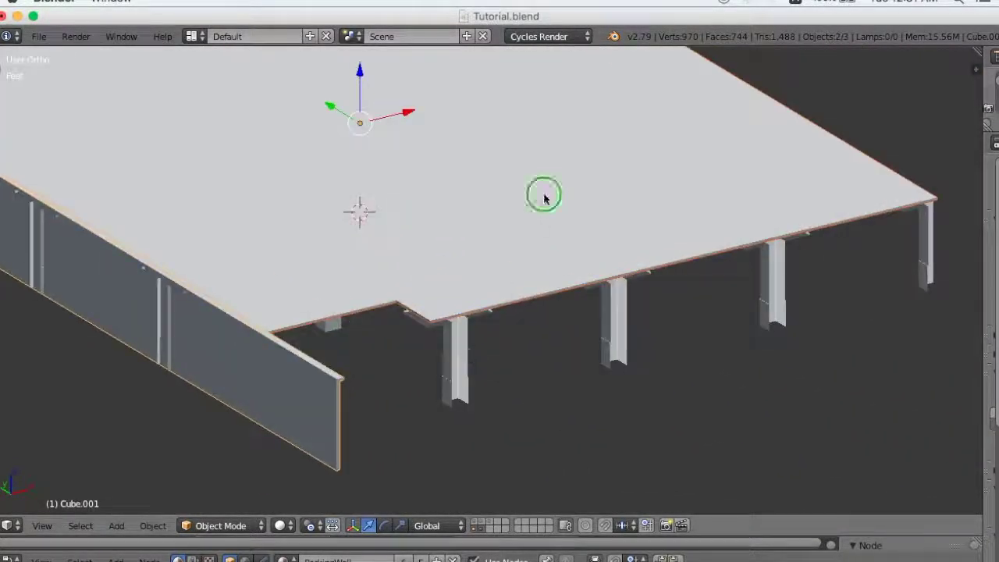
pyautogui.scroll(-1, 623, 366)
pyautogui.scroll(-3, 622, 366)
pyautogui.press('KP_5')
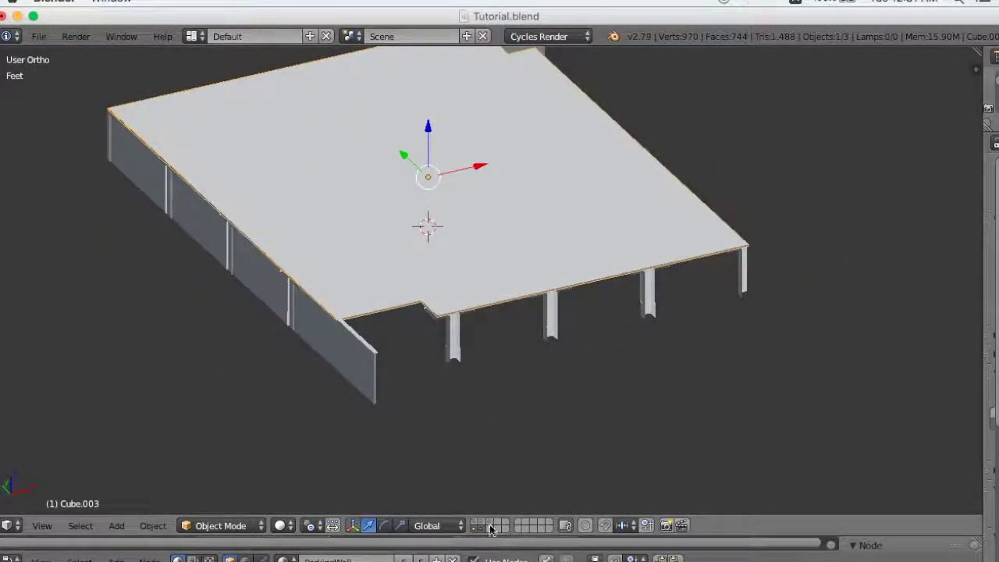
# Check the stair layers, then return to the slab's layer and orbit around the slab.
pyautogui.click(484, 528)
pyautogui.moveTo(528, 435)
pyautogui.mouseDown(button='middle')
pyautogui.moveTo(575, 434)
pyautogui.moveTo(560, 444)
pyautogui.mouseUp(button='middle')
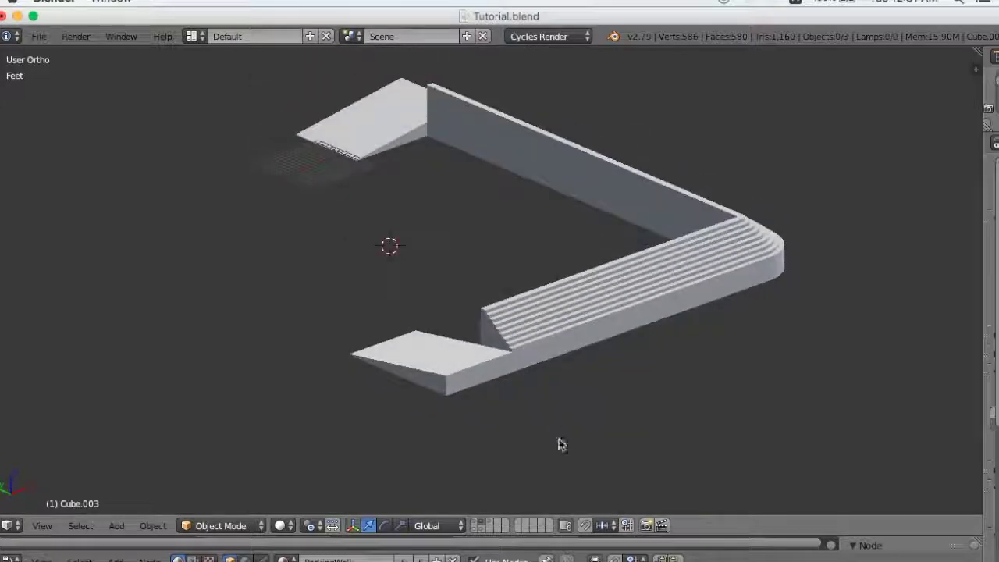
pyautogui.click(476, 531)
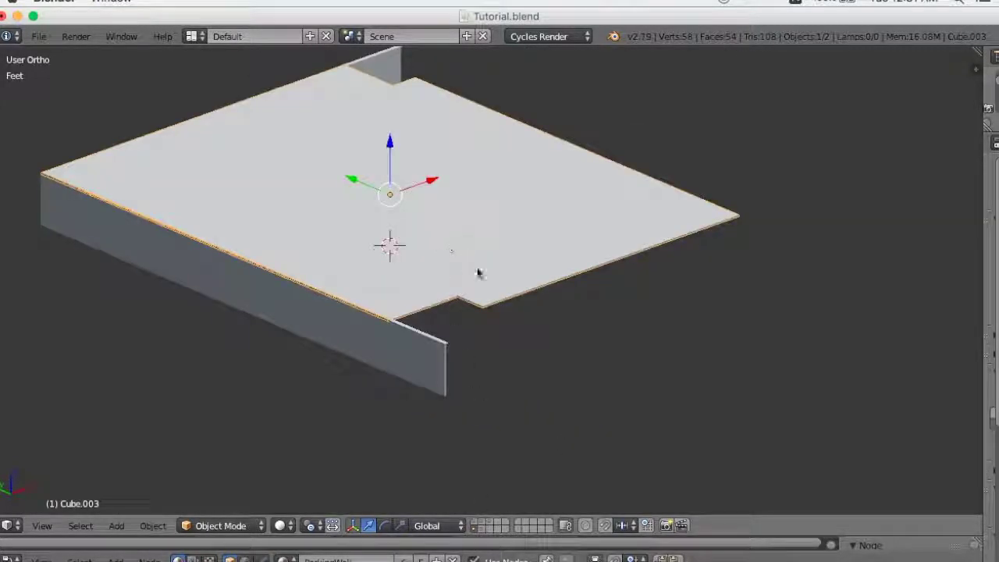
pyautogui.moveTo(506, 248); pyautogui.dragTo(471, 180, button='middle')
pyautogui.scroll(3, 472, 195)
pyautogui.scroll(1, 499, 339)
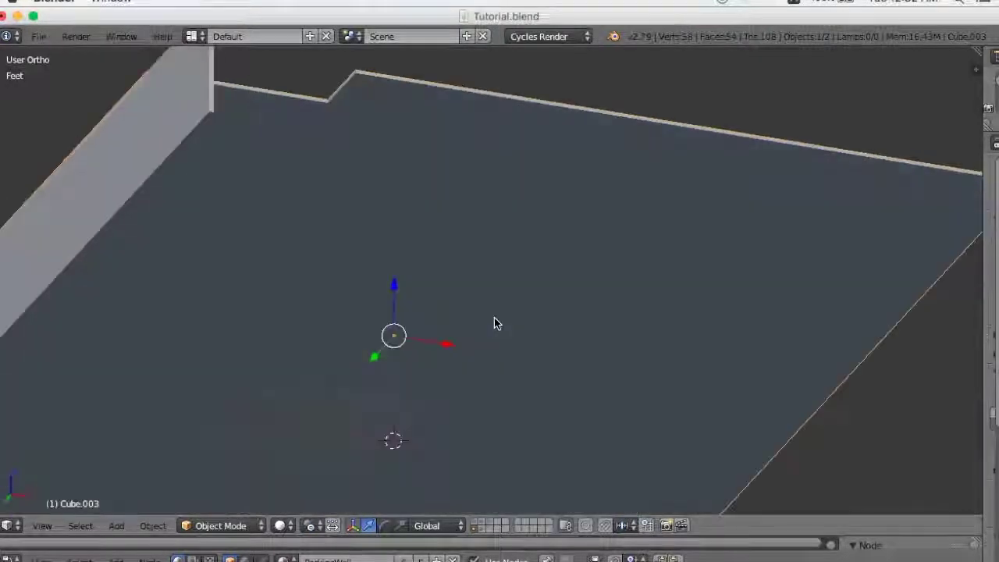
pyautogui.scroll(-1, 492, 323)
pyautogui.scroll(1, 482, 339)
pyautogui.moveTo(385, 266)
pyautogui.mouseDown(button='middle')
pyautogui.moveTo(453, 383)
pyautogui.moveTo(453, 374)
pyautogui.mouseUp(button='middle')
pyautogui.moveTo(445, 266)
pyautogui.mouseDown(button='middle')
pyautogui.moveTo(513, 281)
pyautogui.moveTo(475, 281)
pyautogui.mouseUp(button='middle')
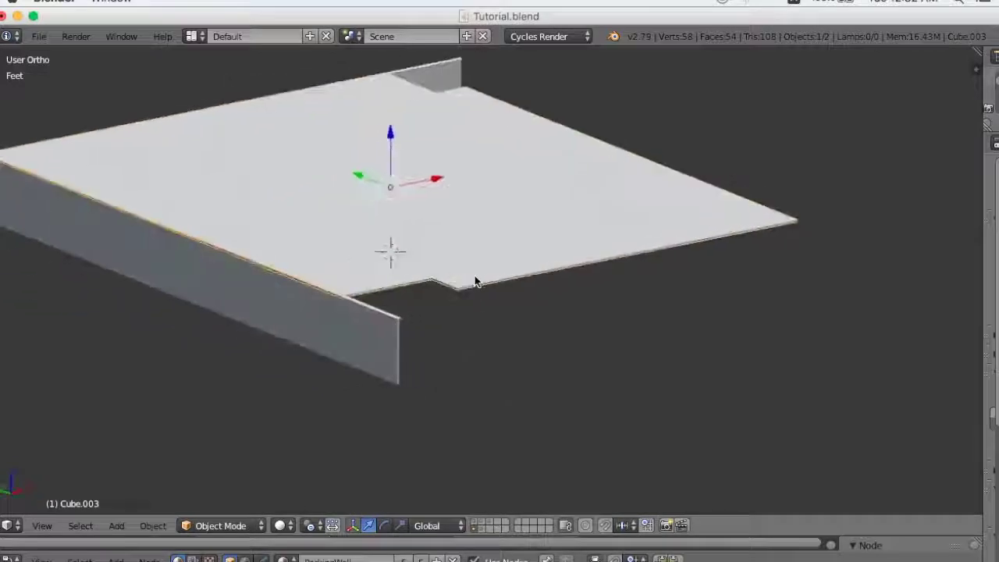
pyautogui.scroll(-3, 546, 274)
pyautogui.moveTo(573, 319)
pyautogui.mouseDown(button='middle')
pyautogui.moveTo(476, 301)
pyautogui.moveTo(499, 339)
pyautogui.moveTo(529, 344)
pyautogui.moveTo(542, 308)
pyautogui.moveTo(536, 258)
pyautogui.moveTo(539, 326)
pyautogui.mouseUp(button='middle')
pyautogui.scroll(3, 539, 325)
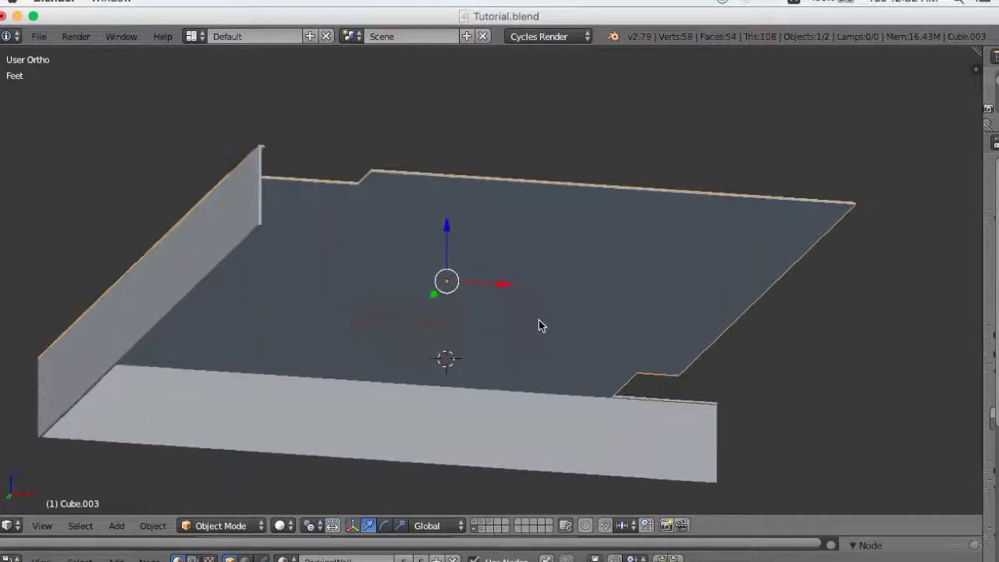
# Move the floor slab Cube.003 to an empty layer of its own and display that layer.
pyautogui.keyDown('shift'); pyautogui.click(483, 528); pyautogui.keyUp('shift')
pyautogui.keyDown('shift'); pyautogui.click(485, 528); pyautogui.keyUp('shift')
pyautogui.moveTo(556, 355)
pyautogui.mouseDown(button='middle')
pyautogui.moveTo(583, 424)
pyautogui.moveTo(535, 433)
pyautogui.moveTo(555, 430)
pyautogui.mouseUp(button='middle')
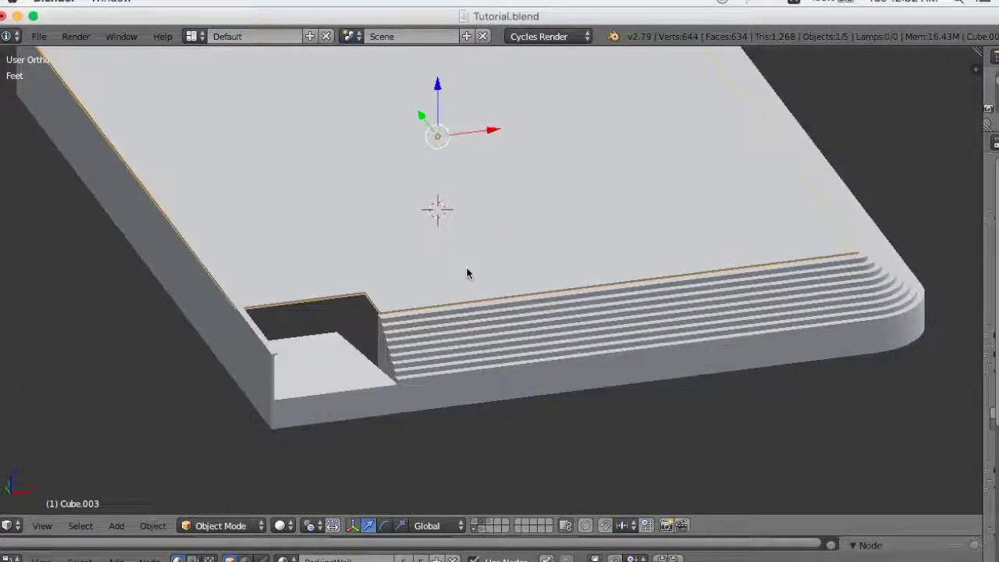
pyautogui.moveTo(486, 355)
pyautogui.mouseDown(button='middle')
pyautogui.moveTo(470, 352)
pyautogui.moveTo(502, 341)
pyautogui.mouseUp(button='middle')
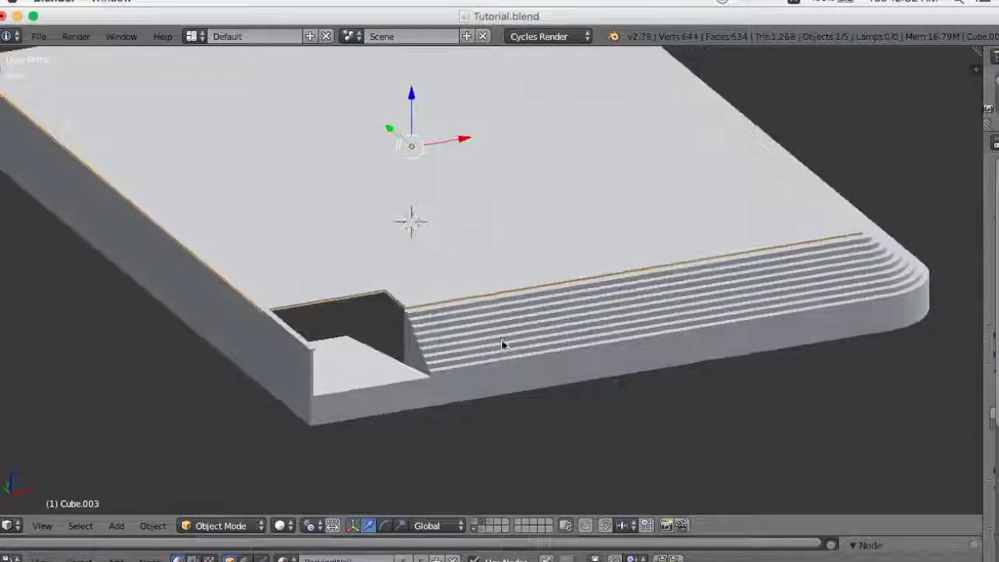
pyautogui.rightClick(507, 355)
pyautogui.rightClick(451, 269)
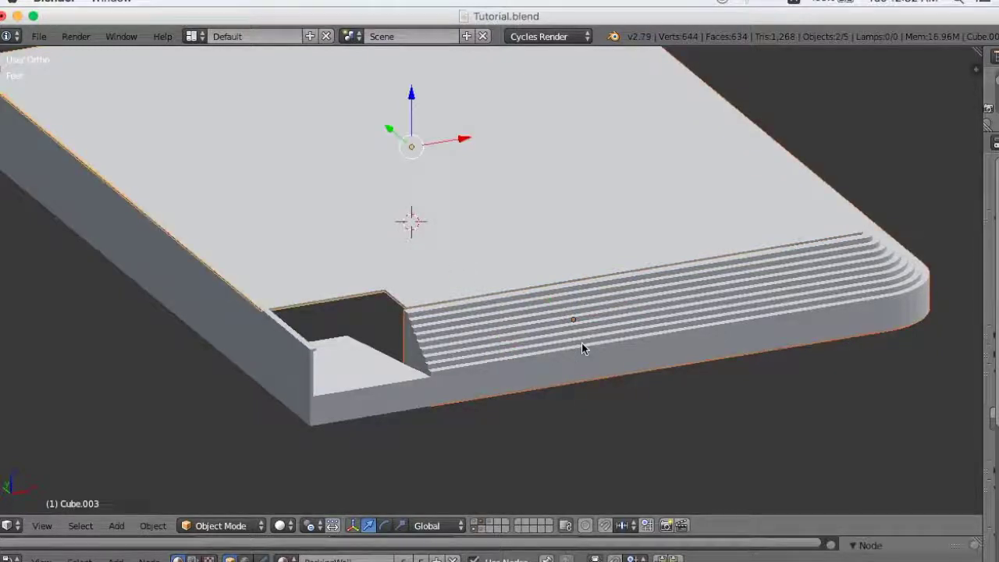
pyautogui.press('m')
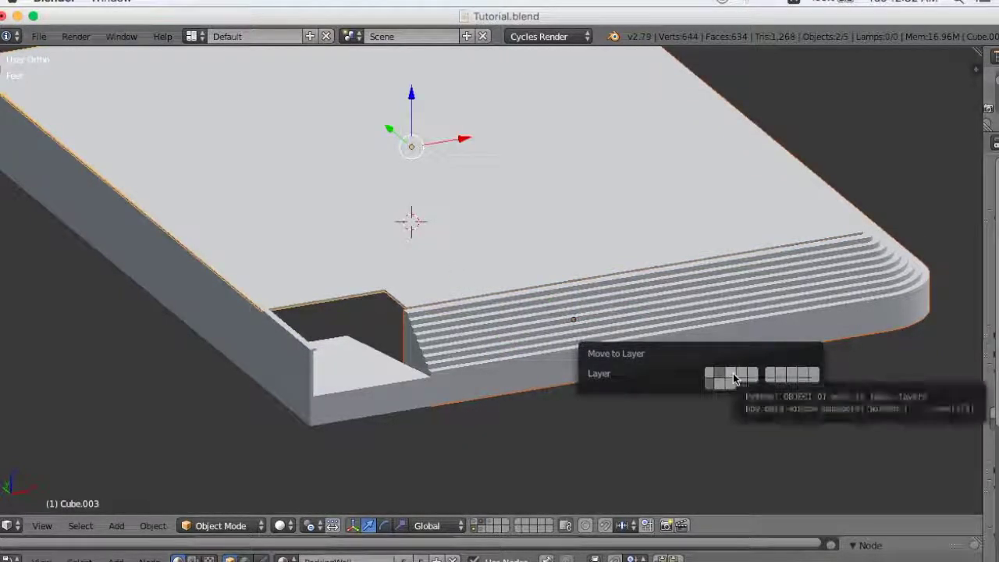
pyautogui.click(732, 385)
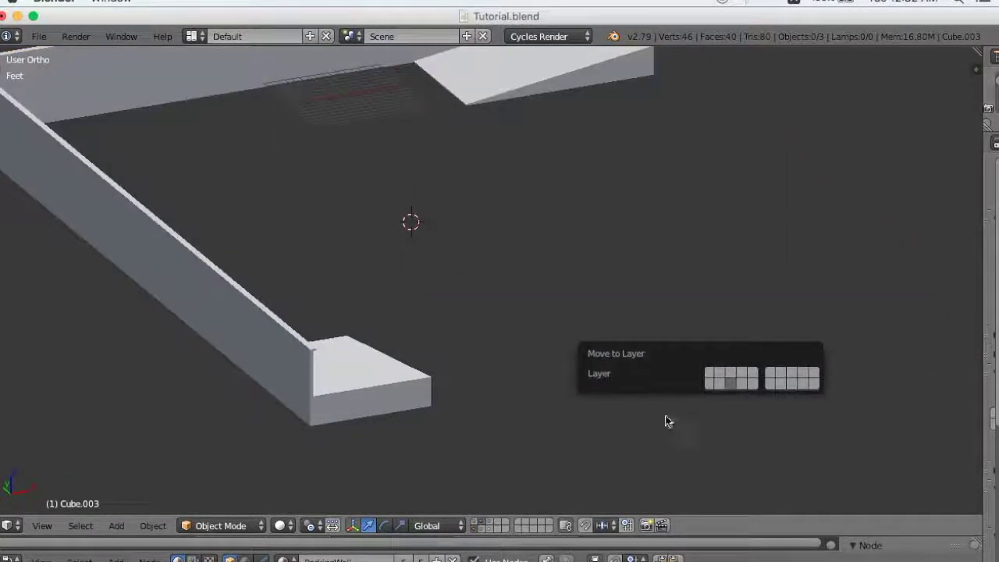
pyautogui.click(493, 525)
pyautogui.scroll(-2, 557, 334)
# Select the ribbed steps object Cube.004 and edit it in face select mode.
pyautogui.moveTo(558, 339)
pyautogui.mouseDown(button='middle')
pyautogui.moveTo(613, 284)
pyautogui.moveTo(636, 294)
pyautogui.moveTo(568, 349)
pyautogui.mouseUp(button='middle')
pyautogui.scroll(2, 567, 350)
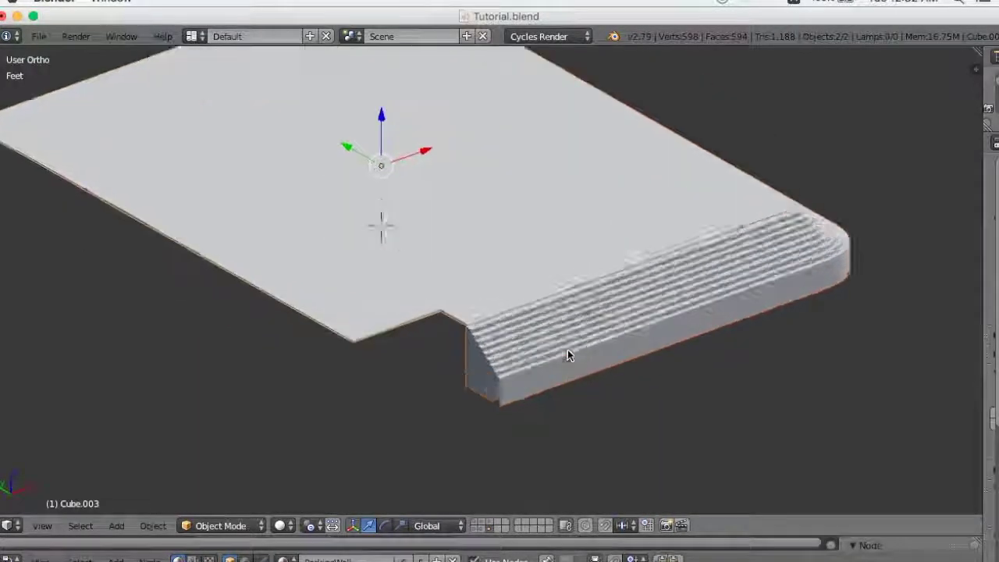
pyautogui.scroll(2, 568, 350)
pyautogui.scroll(1, 568, 356)
pyautogui.scroll(1, 564, 342)
pyautogui.scroll(1, 565, 344)
pyautogui.scroll(-2, 560, 353)
pyautogui.scroll(-1, 562, 387)
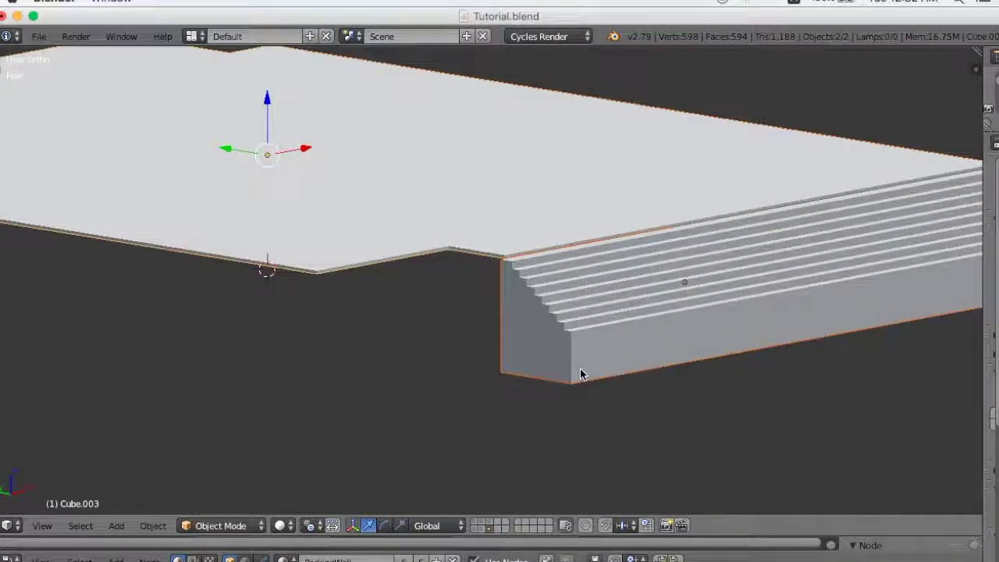
pyautogui.scroll(2, 580, 368)
pyautogui.scroll(-1, 583, 372)
pyautogui.moveTo(584, 372)
pyautogui.mouseDown(button='middle')
pyautogui.moveTo(627, 314)
pyautogui.moveTo(621, 337)
pyautogui.mouseUp(button='middle')
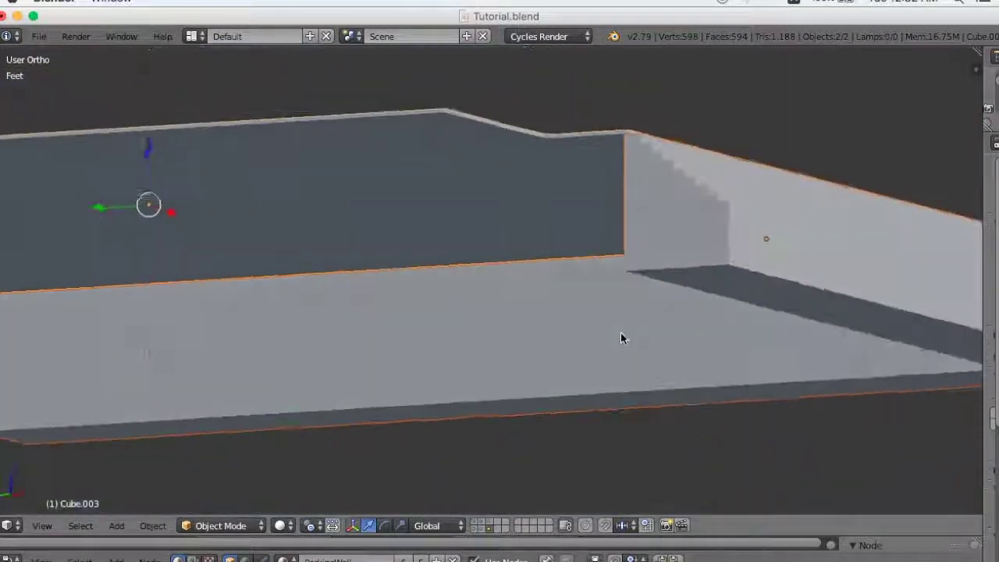
pyautogui.rightClick(723, 368)
pyautogui.moveTo(723, 367)
pyautogui.mouseDown(button='middle')
pyautogui.moveTo(713, 335)
pyautogui.moveTo(699, 334)
pyautogui.moveTo(709, 348)
pyautogui.moveTo(736, 342)
pyautogui.moveTo(732, 351)
pyautogui.mouseUp(button='middle')
pyautogui.press('Tab')
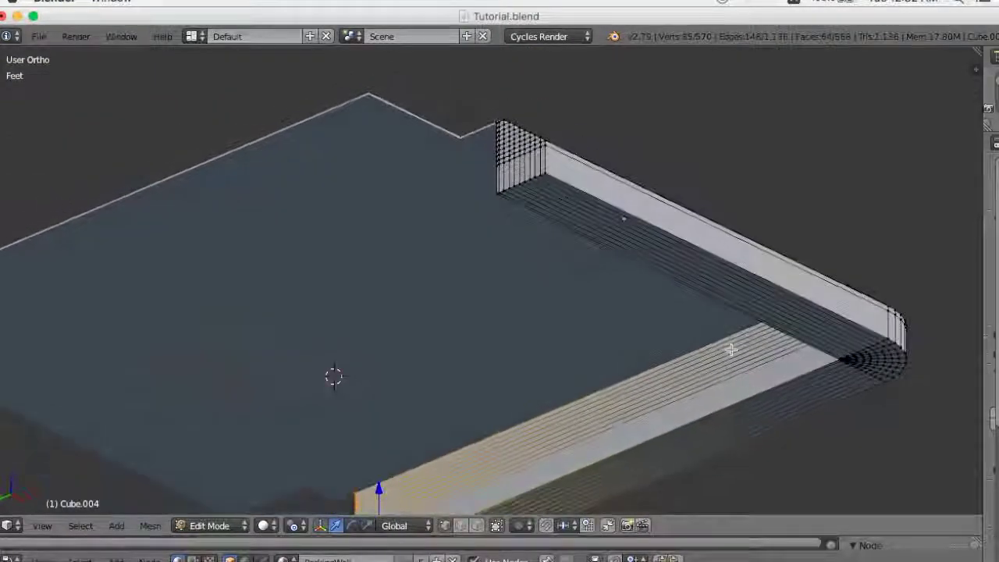
pyautogui.hotkey('ctrl', 'Tab')
pyautogui.click(703, 383)
# Select one long wall face of the steps and switch to front orthographic view.
pyautogui.click(694, 266)
pyautogui.scroll(-3, 694, 266)
pyautogui.scroll(-1, 726, 312)
pyautogui.moveTo(742, 314)
pyautogui.mouseDown(button='middle')
pyautogui.moveTo(732, 348)
pyautogui.moveTo(729, 331)
pyautogui.moveTo(679, 367)
pyautogui.moveTo(658, 362)
pyautogui.moveTo(692, 414)
pyautogui.moveTo(669, 426)
pyautogui.moveTo(110, 420)
pyautogui.mouseUp(button='middle')
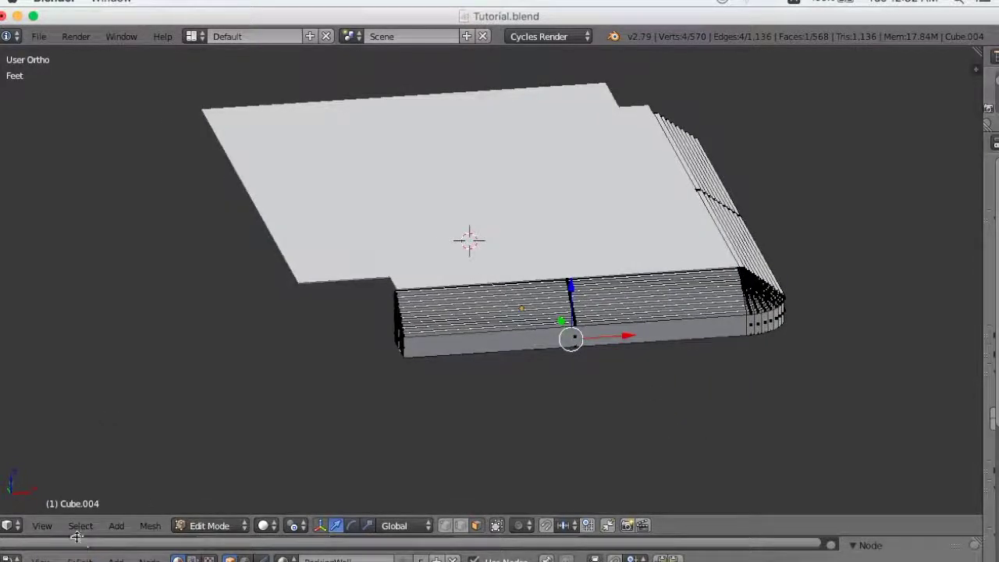
pyautogui.click(42, 525)
pyautogui.click(78, 417)
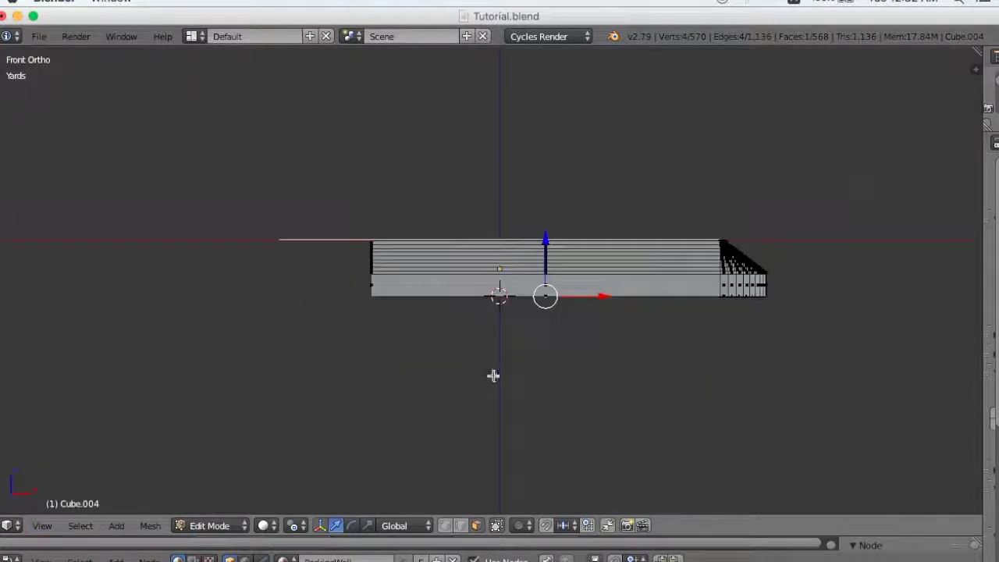
pyautogui.scroll(4, 497, 375)
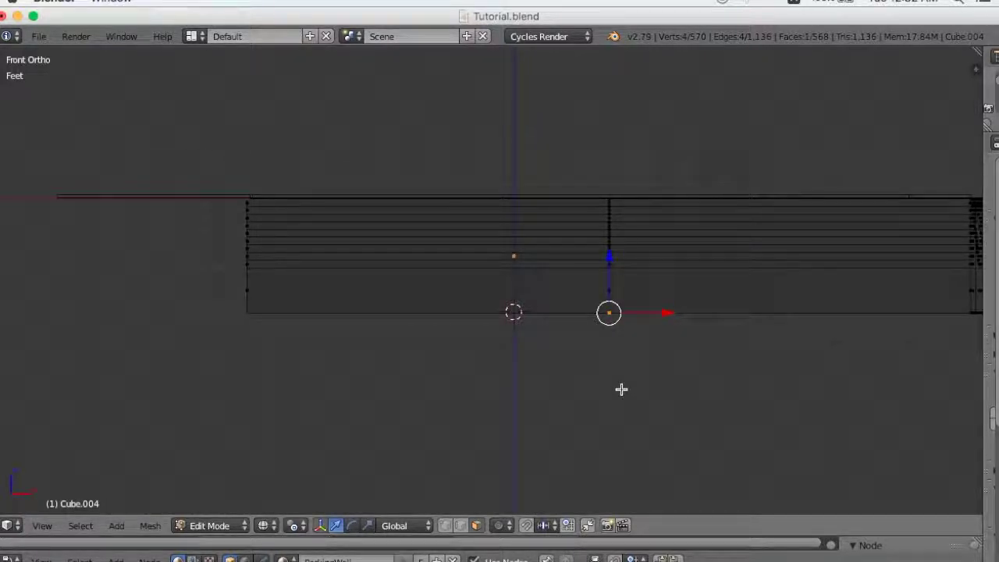
pyautogui.hotkey('shift', 's')
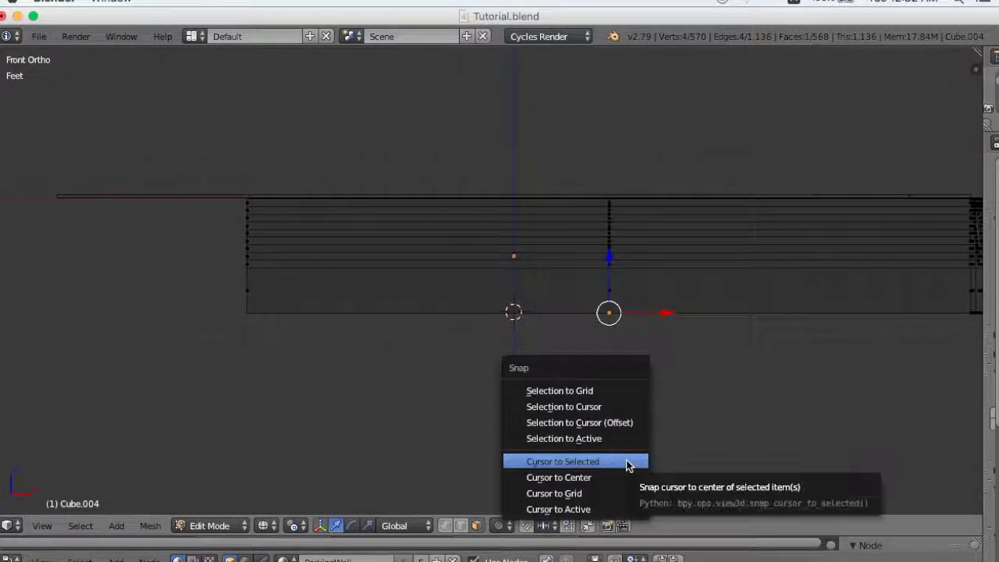
# Snap the 3D cursor to the selected face and set Cube.004's origin to the cursor.
pyautogui.click(629, 463)
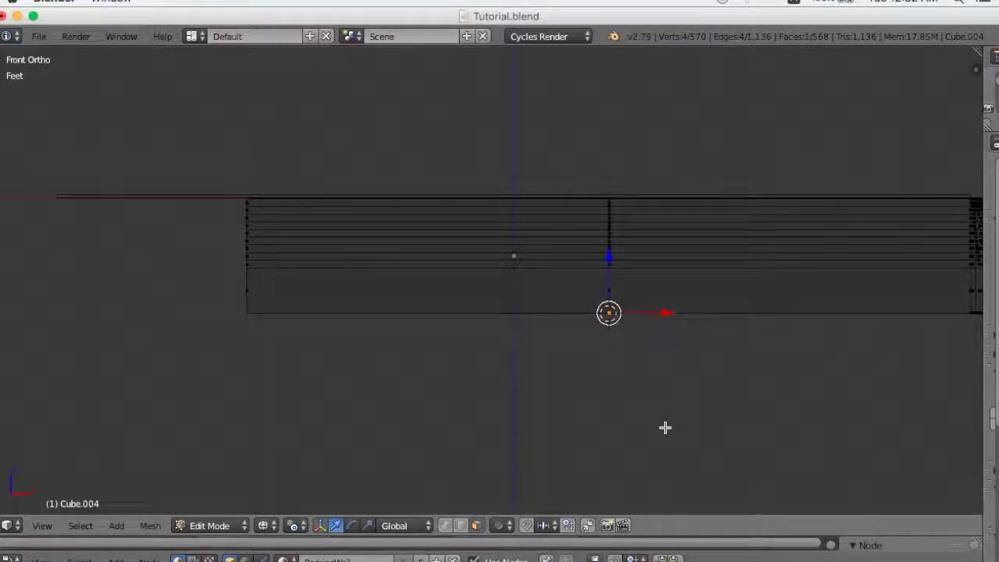
pyautogui.press('Tab')
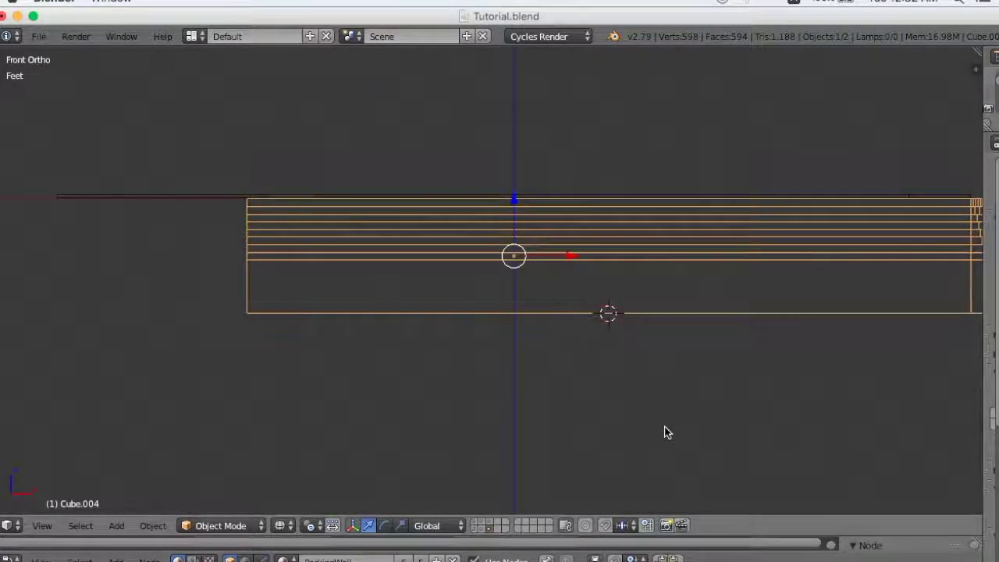
pyautogui.press('t')
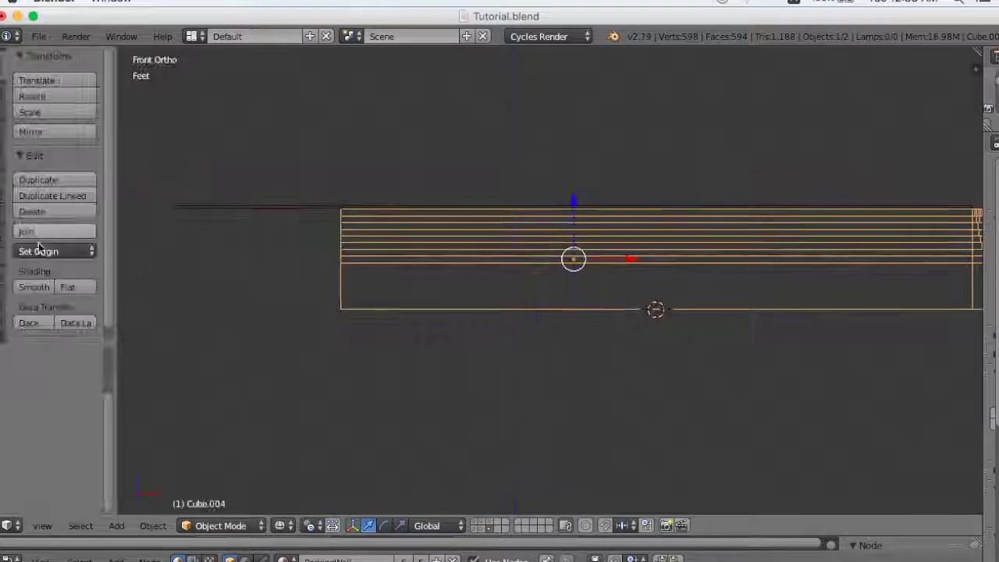
pyautogui.click(54, 254)
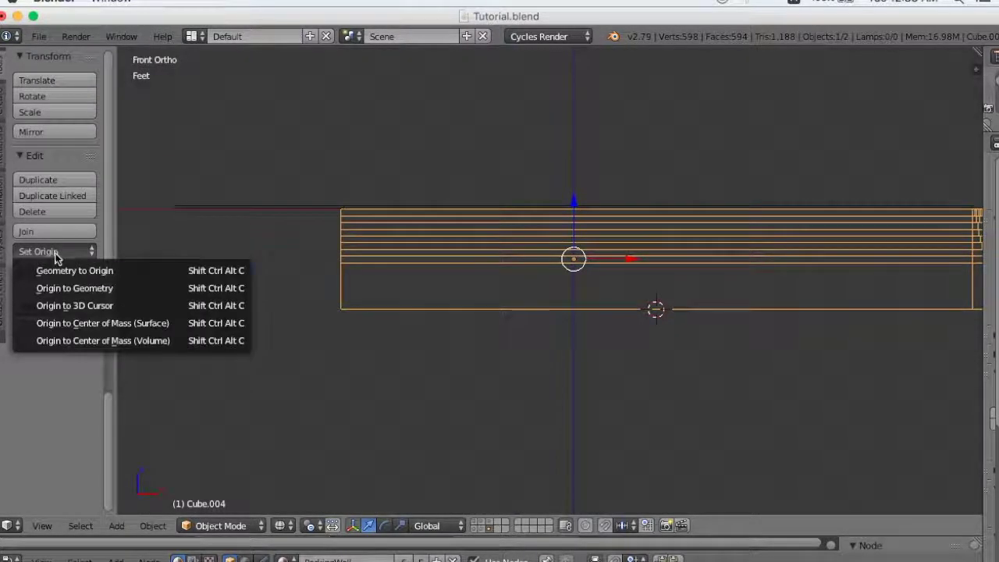
pyautogui.click(93, 305)
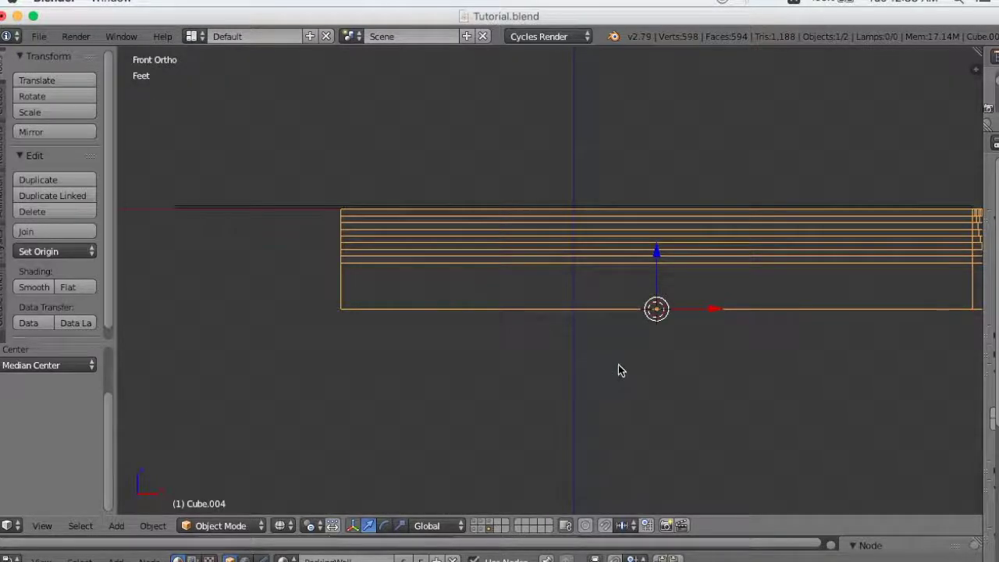
# Scale Cube.004 along Z, first landing at 1.036.
pyautogui.keyDown('shift'); pyautogui.moveTo(618, 365); pyautogui.dragTo(493, 419, button='middle'); pyautogui.keyUp('shift')
pyautogui.scroll(3, 515, 417)
pyautogui.scroll(2, 539, 413)
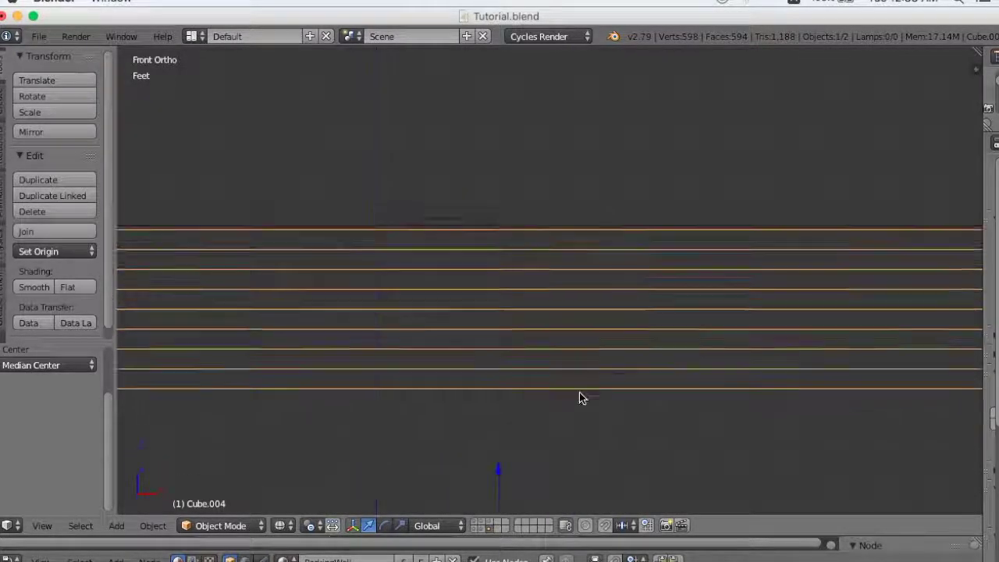
pyautogui.moveTo(547, 408)
pyautogui.keyDown('shift'); pyautogui.mouseDown(button='middle')
pyautogui.moveTo(566, 357)
pyautogui.moveTo(556, 401)
pyautogui.mouseUp(button='middle'); pyautogui.keyUp('shift')
pyautogui.scroll(1, 556, 400)
pyautogui.scroll(2, 542, 313)
pyautogui.scroll(2, 585, 416)
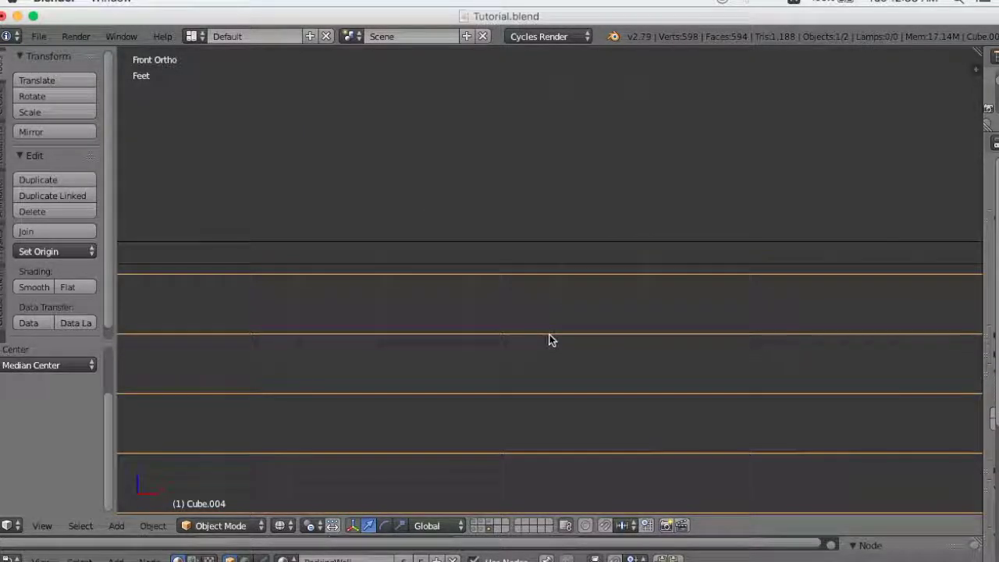
pyautogui.press('s')
pyautogui.press('z')
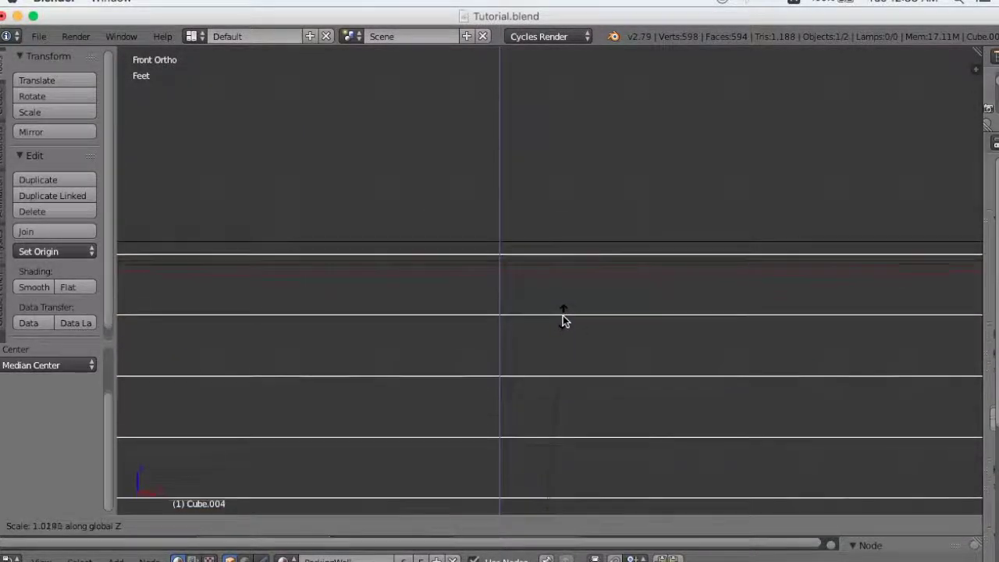
pyautogui.click(570, 306)
pyautogui.scroll(4, 579, 308)
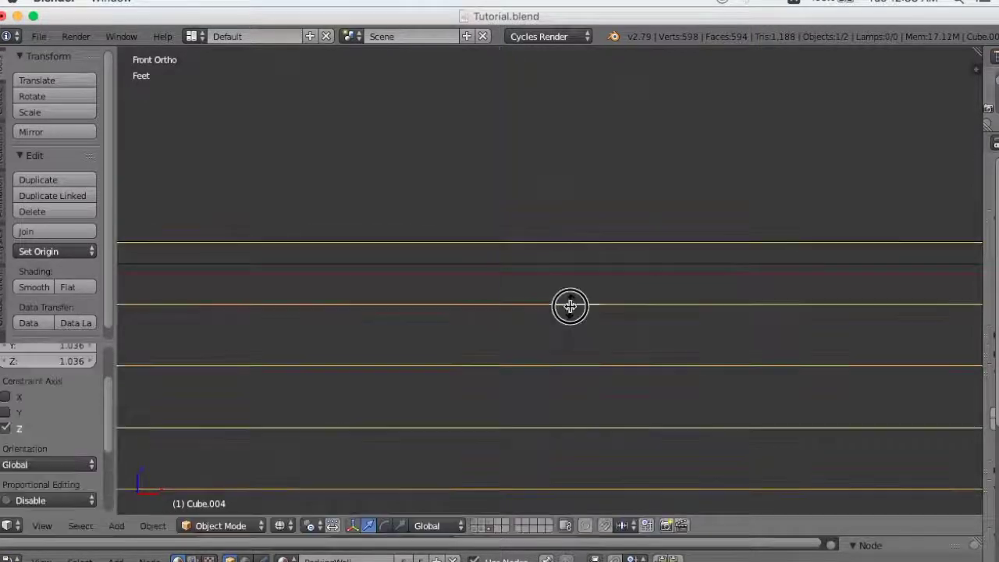
pyautogui.scroll(2, 578, 309)
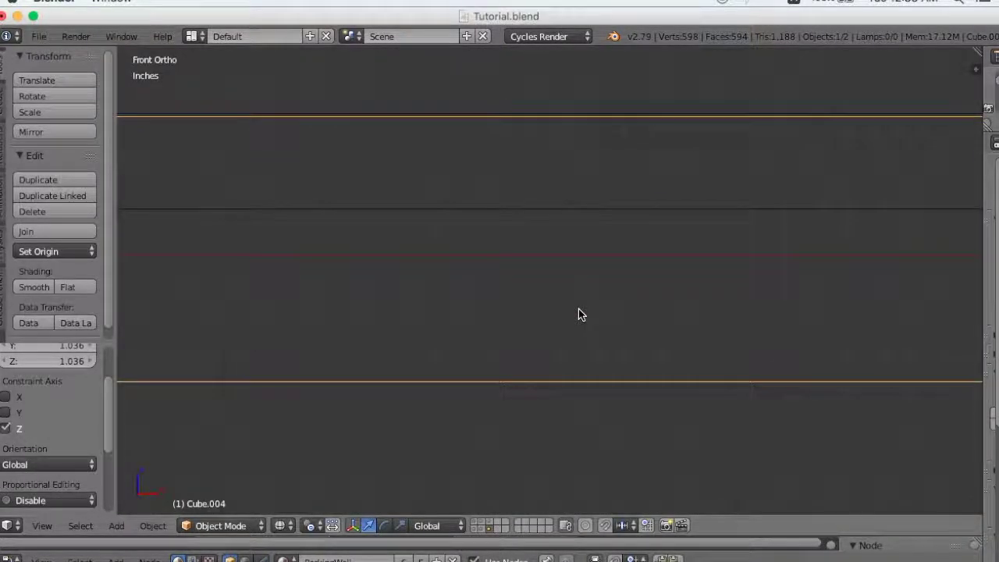
# Correct the Z scale to 1.001, then to exactly 1.000.
pyautogui.press('s')
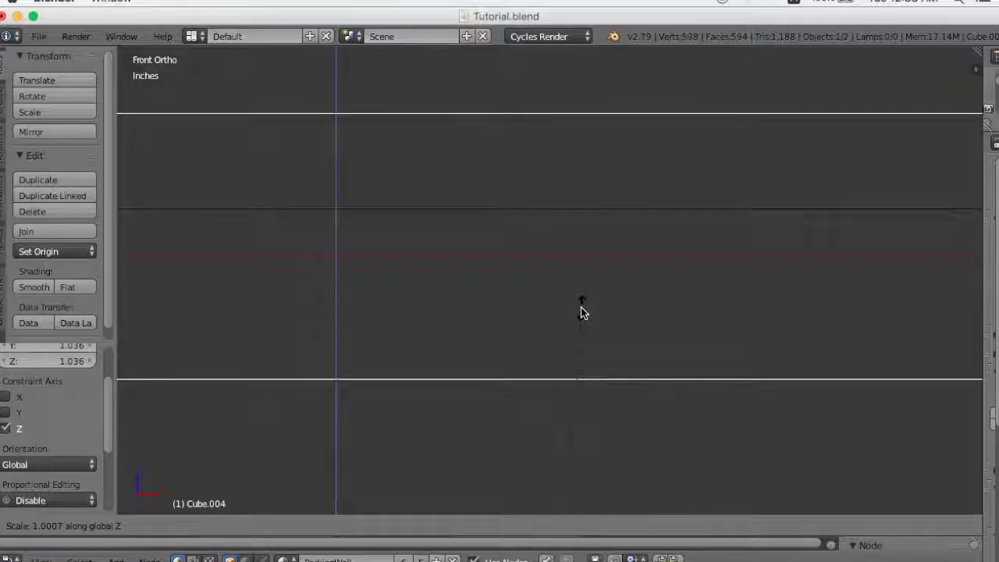
pyautogui.click(582, 311)
pyautogui.scroll(2, 583, 306)
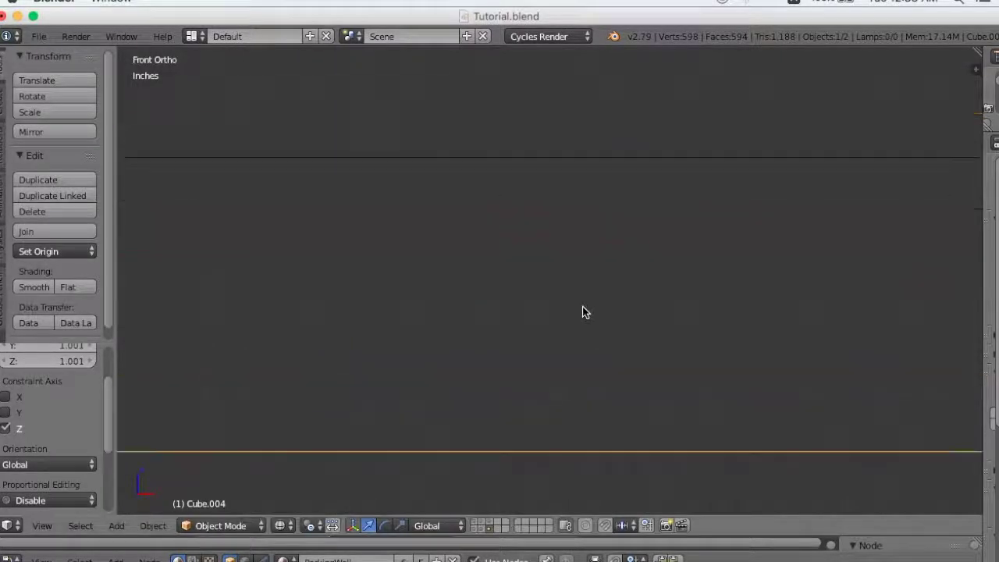
pyautogui.scroll(2, 591, 413)
pyautogui.scroll(2, 591, 413)
pyautogui.scroll(1, 616, 351)
pyautogui.scroll(2, 620, 480)
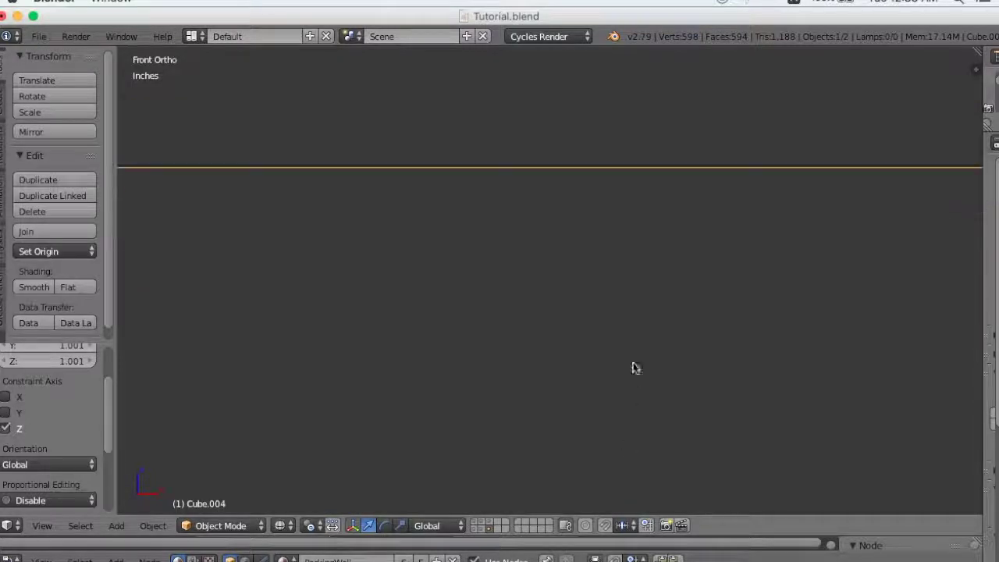
pyautogui.scroll(2, 643, 399)
pyautogui.scroll(2, 635, 433)
pyautogui.keyDown('shift'); pyautogui.moveTo(627, 447); pyautogui.dragTo(617, 324, button='middle'); pyautogui.keyUp('shift')
pyautogui.press('s')
pyautogui.press('z')
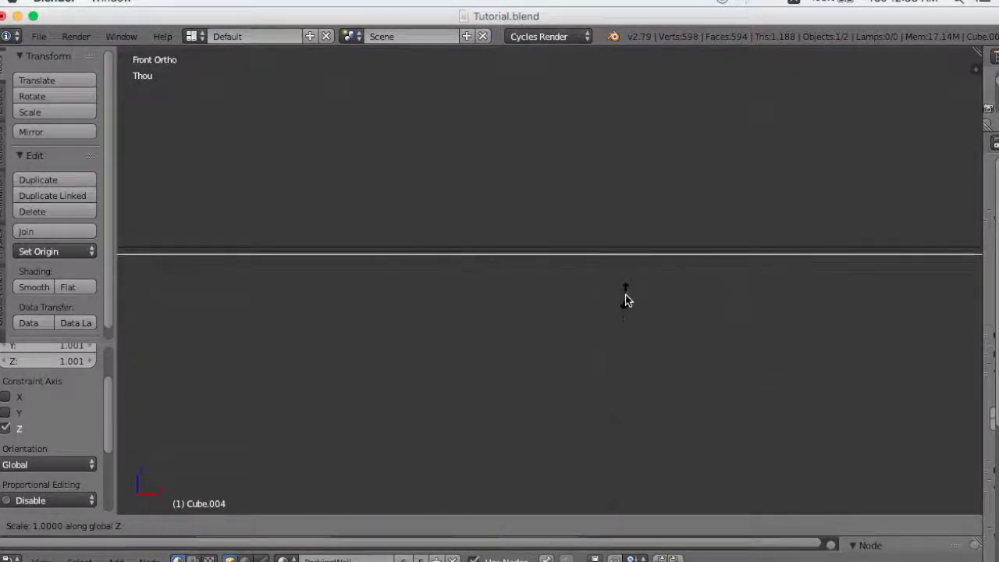
pyautogui.click(629, 304)
# Orbit to view the rescaled slab in 3D and enter Edit Mode.
pyautogui.scroll(-2, 638, 315)
pyautogui.scroll(-1, 644, 336)
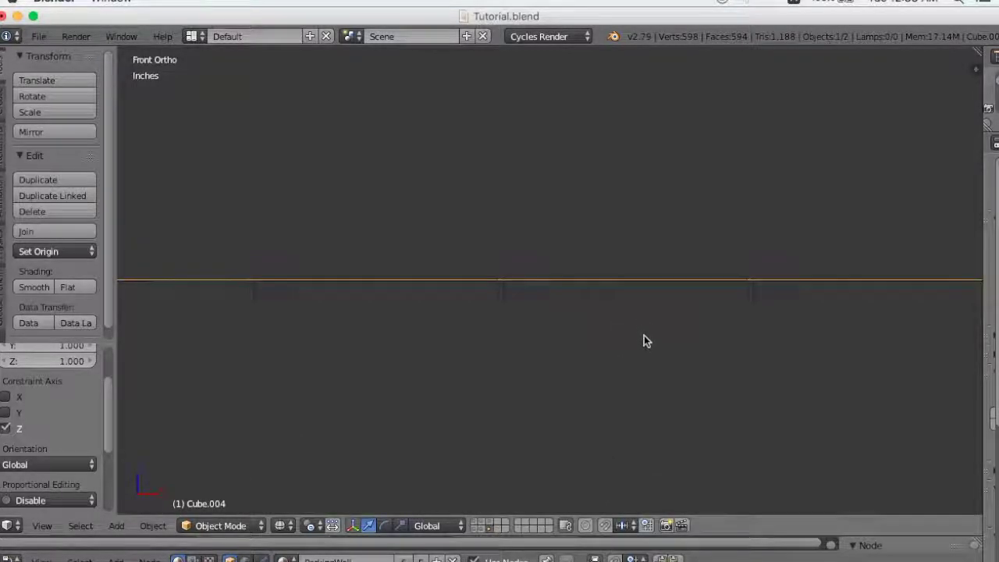
pyautogui.scroll(-2, 644, 337)
pyautogui.scroll(-3, 646, 337)
pyautogui.scroll(-3, 646, 338)
pyautogui.moveTo(646, 337)
pyautogui.mouseDown(button='middle')
pyautogui.moveTo(685, 366)
pyautogui.moveTo(698, 343)
pyautogui.moveTo(725, 348)
pyautogui.moveTo(658, 405)
pyautogui.moveTo(695, 411)
pyautogui.mouseUp(button='middle')
pyautogui.scroll(2, 671, 375)
pyautogui.scroll(3, 684, 409)
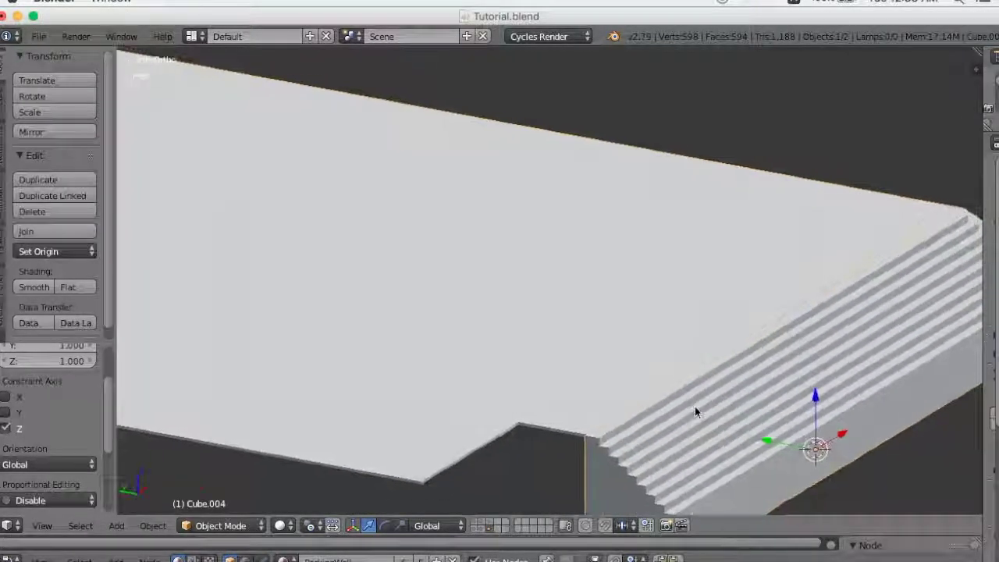
pyautogui.press('Tab')
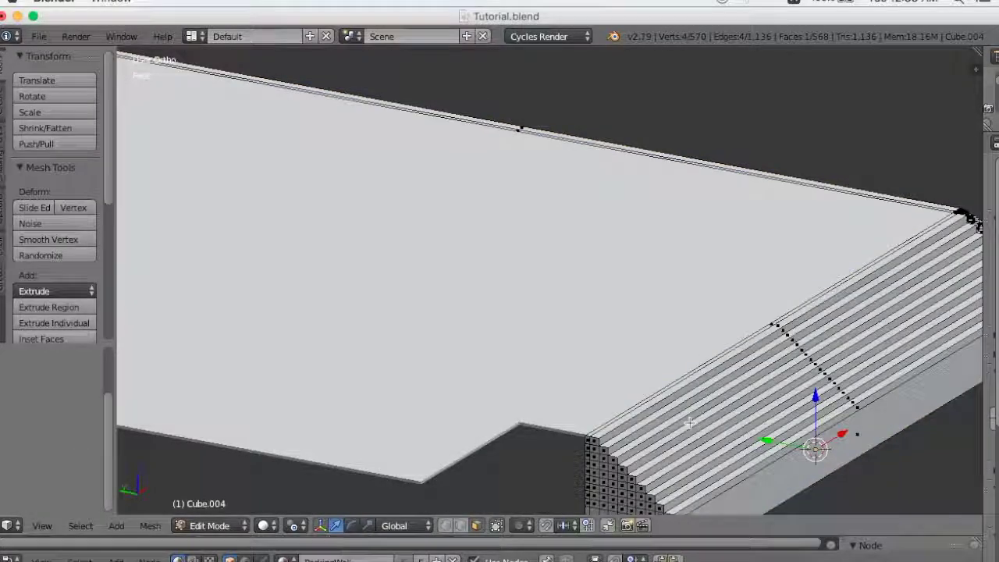
# Orbit and zoom around Cube.004 to view its long side and stepped end.
pyautogui.scroll(-2, 690, 422)
pyautogui.scroll(4, 574, 314)
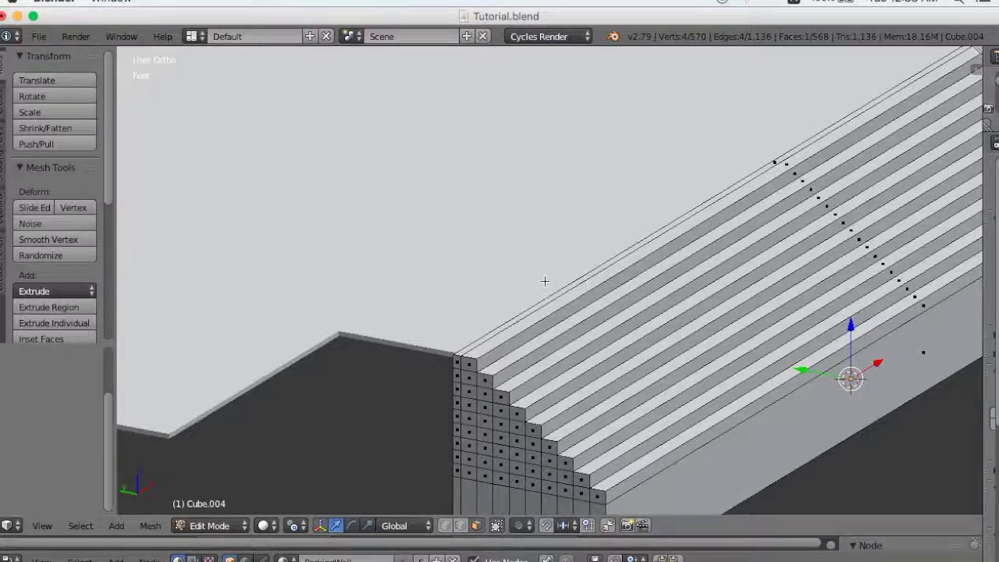
pyautogui.scroll(-3, 543, 280)
pyautogui.scroll(1, 579, 316)
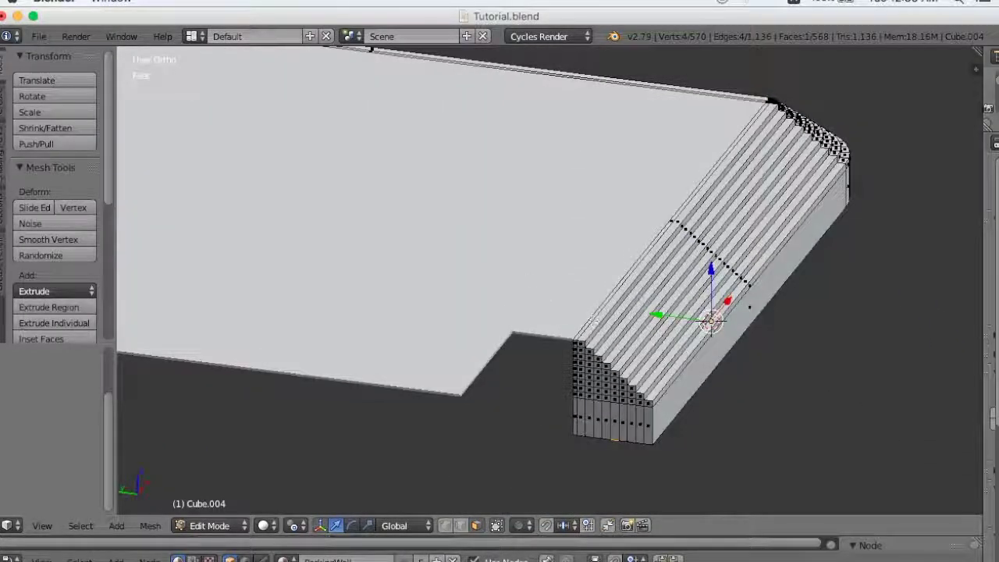
pyautogui.moveTo(577, 305)
pyautogui.mouseDown(button='middle')
pyautogui.moveTo(598, 281)
pyautogui.moveTo(633, 273)
pyautogui.moveTo(643, 232)
pyautogui.moveTo(616, 218)
pyautogui.moveTo(598, 228)
pyautogui.moveTo(596, 203)
pyautogui.moveTo(620, 226)
pyautogui.moveTo(734, 218)
pyautogui.mouseUp(button='middle')
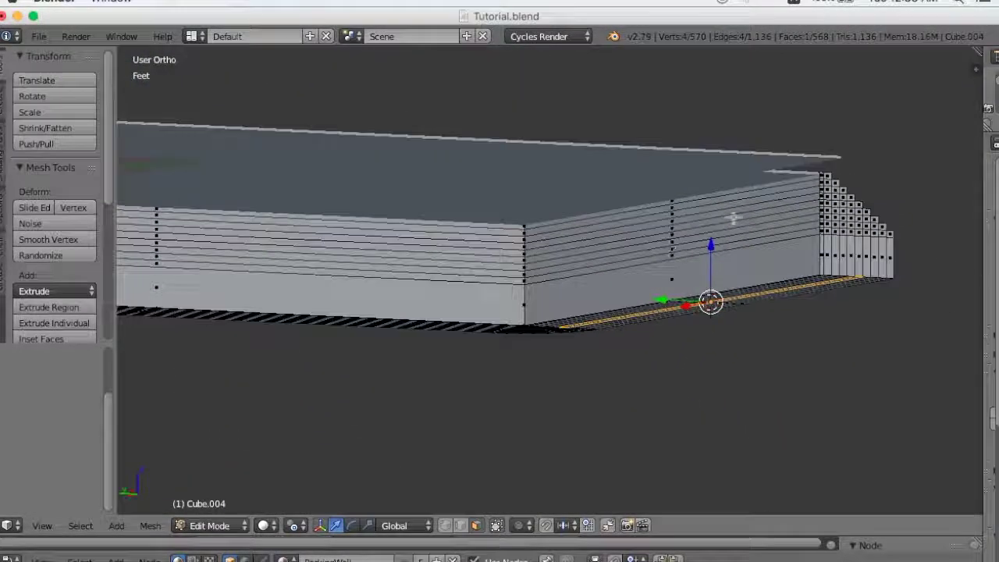
pyautogui.moveTo(732, 330)
pyautogui.mouseDown(button='middle')
pyautogui.moveTo(692, 289)
pyautogui.moveTo(460, 367)
pyautogui.moveTo(515, 364)
pyautogui.moveTo(430, 426)
pyautogui.moveTo(465, 406)
pyautogui.moveTo(498, 289)
pyautogui.moveTo(749, 277)
pyautogui.moveTo(714, 297)
pyautogui.moveTo(750, 336)
pyautogui.moveTo(805, 348)
pyautogui.moveTo(781, 357)
pyautogui.moveTo(711, 424)
pyautogui.moveTo(664, 413)
pyautogui.moveTo(666, 328)
pyautogui.mouseUp(button='middle')
pyautogui.scroll(2, 781, 357)
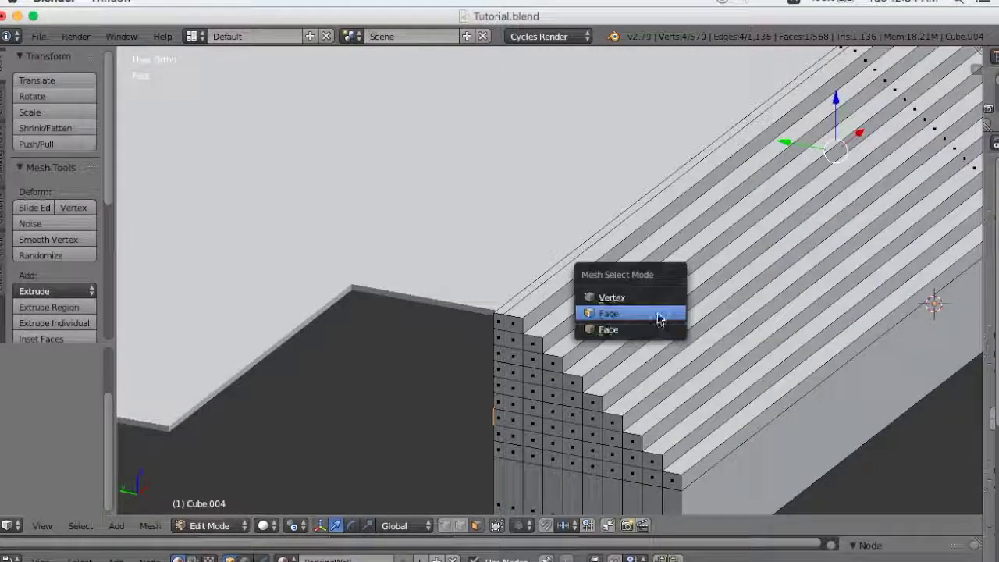
# Collapse the selected top edge strip (570 to 528 vertices), then return to vertex select.
pyautogui.click(658, 316)
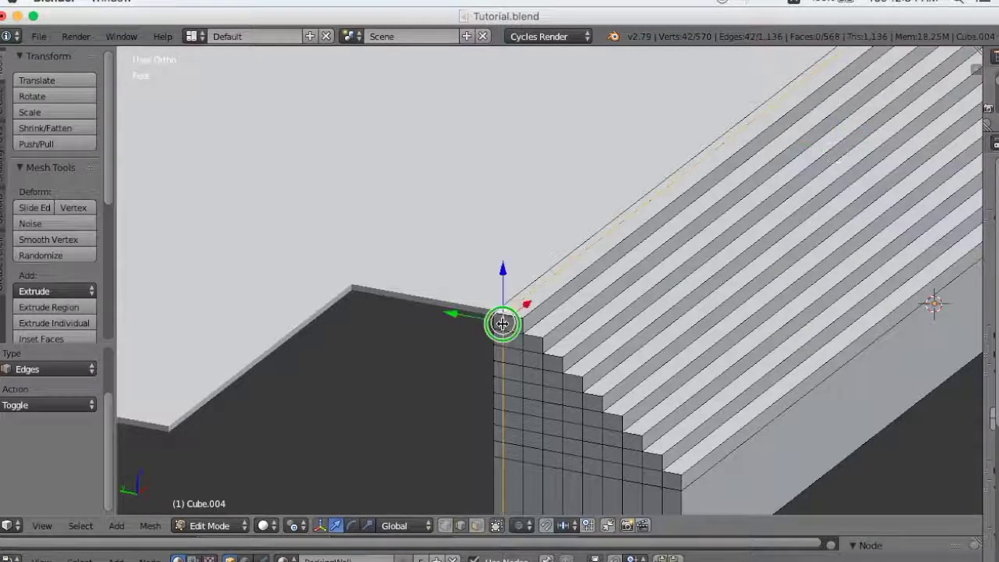
pyautogui.moveTo(540, 357)
pyautogui.mouseDown(button='middle')
pyautogui.moveTo(674, 364)
pyautogui.moveTo(435, 368)
pyautogui.moveTo(245, 344)
pyautogui.moveTo(445, 380)
pyautogui.mouseUp(button='middle')
pyautogui.scroll(5, 496, 398)
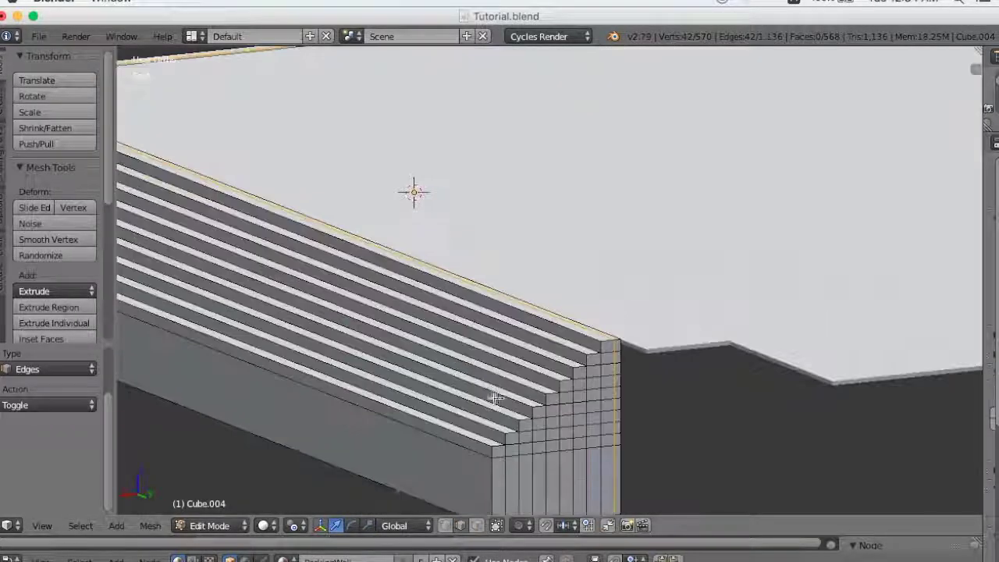
pyautogui.press('x')
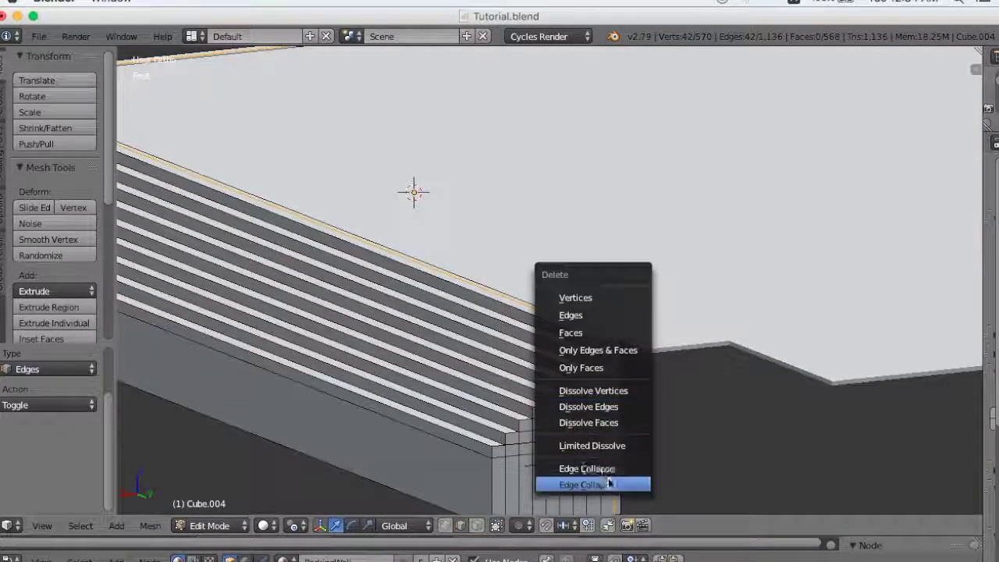
pyautogui.click(609, 484)
pyautogui.moveTo(632, 471)
pyautogui.mouseDown(button='middle')
pyautogui.moveTo(645, 444)
pyautogui.moveTo(529, 414)
pyautogui.moveTo(861, 410)
pyautogui.mouseUp(button='middle')
pyautogui.scroll(2, 821, 416)
pyautogui.scroll(-2, 786, 408)
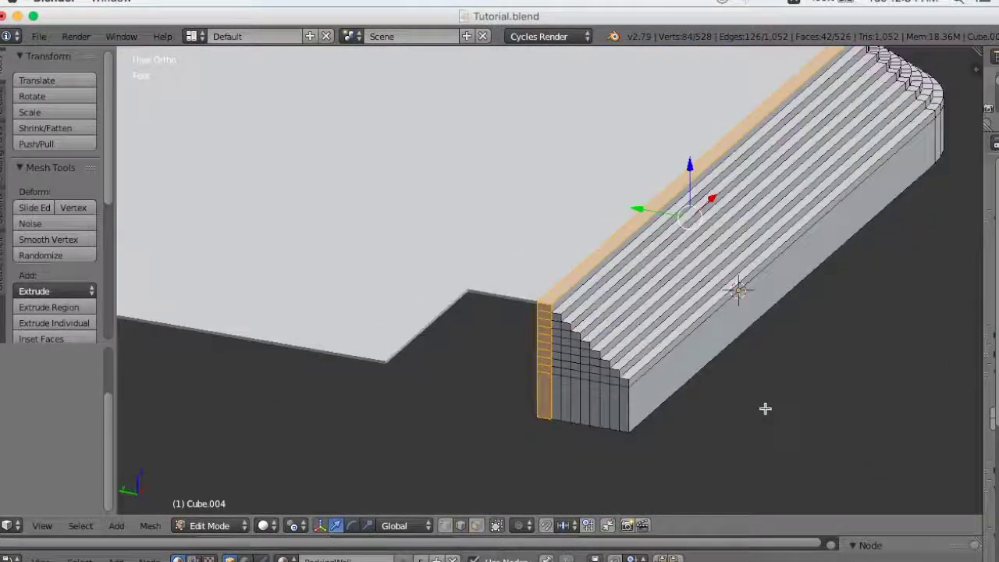
pyautogui.hotkey('ctrl', 'Tab')
pyautogui.click(756, 397)
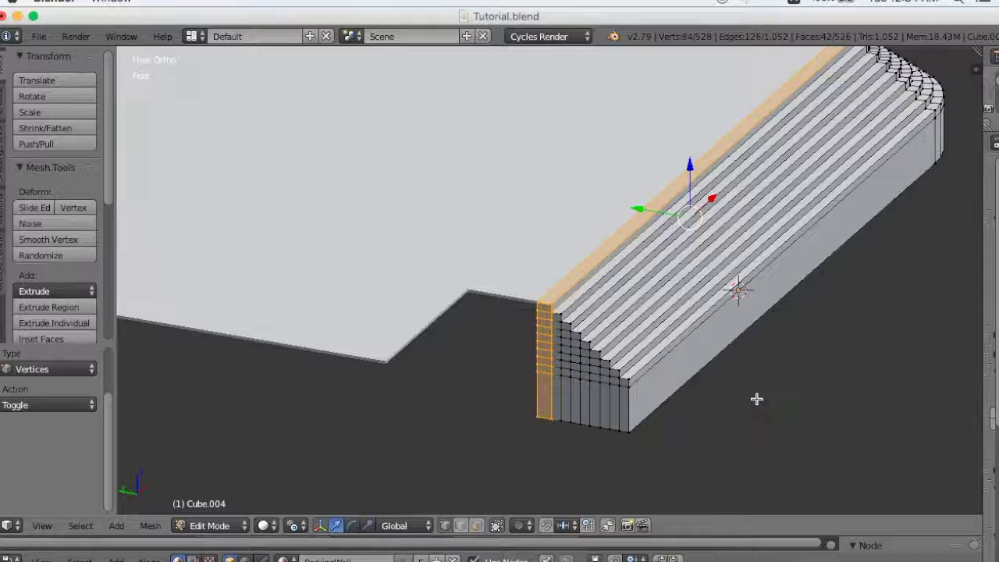
# Select all and Remove Doubles, merging 99 vertices to leave 429.
pyautogui.press('a')
pyautogui.press('a')
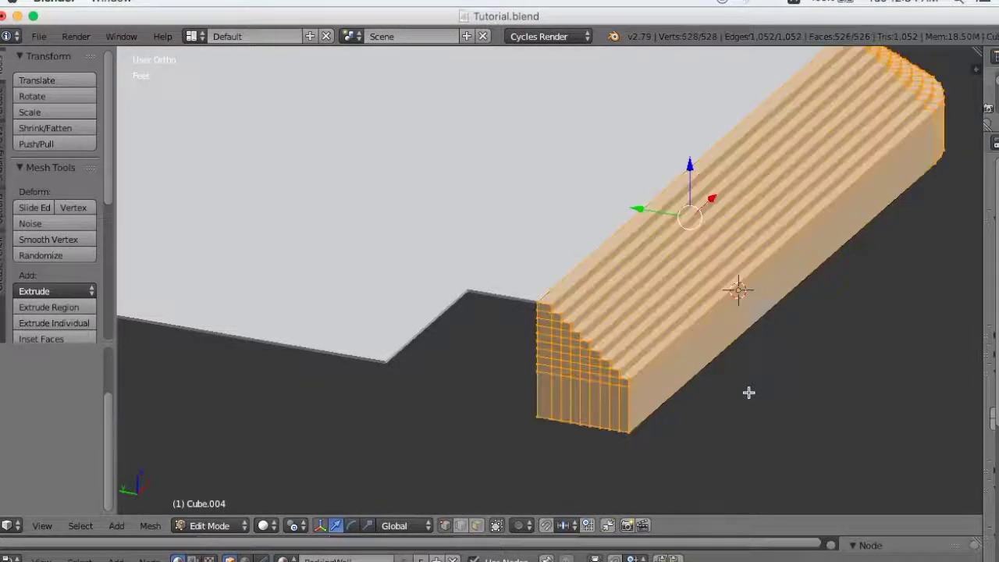
pyautogui.scroll(-3, 748, 393)
pyautogui.moveTo(748, 393)
pyautogui.mouseDown(button='middle')
pyautogui.moveTo(642, 403)
pyautogui.moveTo(655, 404)
pyautogui.mouseUp(button='middle')
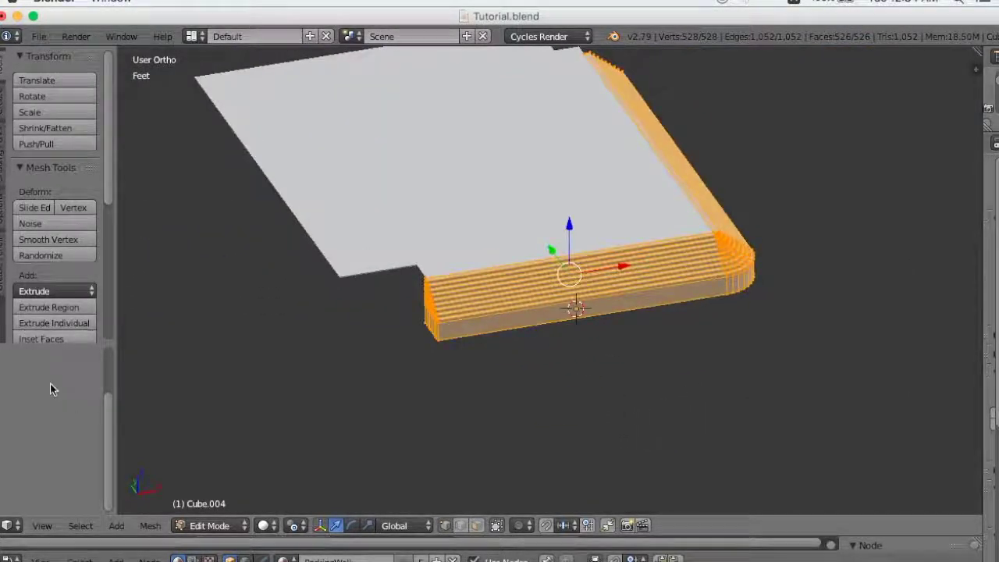
pyautogui.scroll(-5, 34, 286)
pyautogui.scroll(-3, 38, 280)
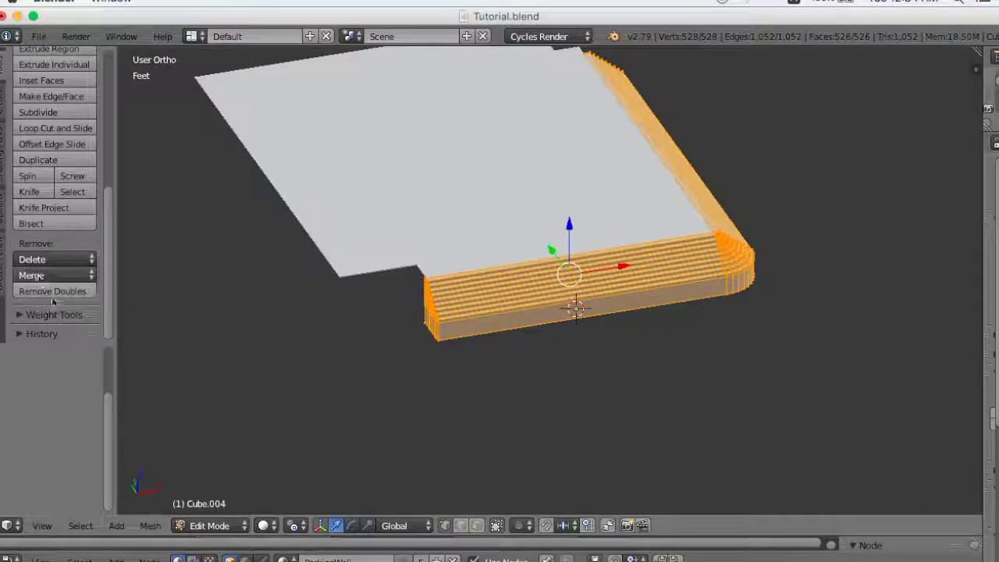
pyautogui.click(56, 297)
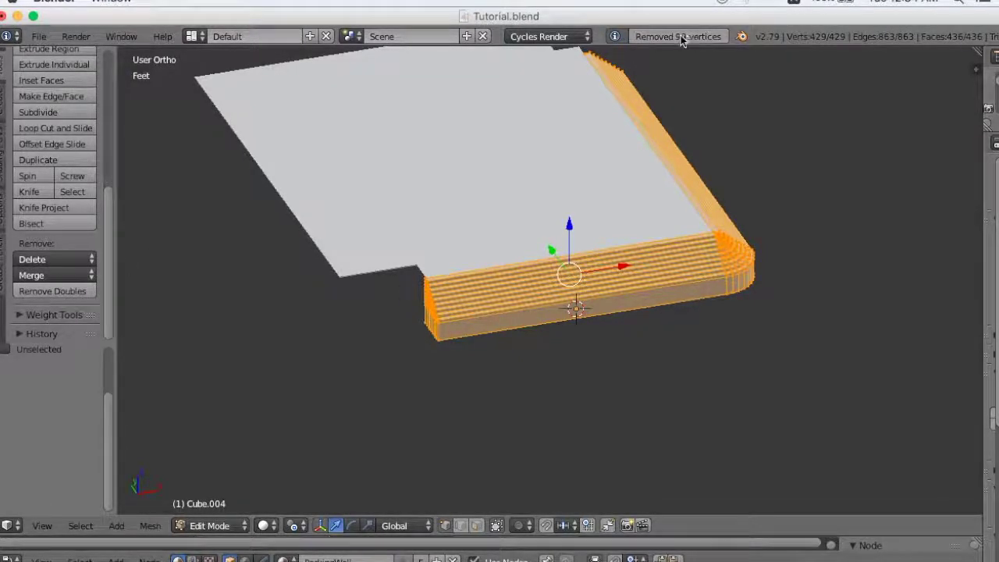
# Inspect the slab corner after the merge and deselect everything.
pyautogui.moveTo(516, 336)
pyautogui.mouseDown(button='middle')
pyautogui.moveTo(630, 312)
pyautogui.moveTo(684, 351)
pyautogui.mouseUp(button='middle')
pyautogui.scroll(4, 685, 350)
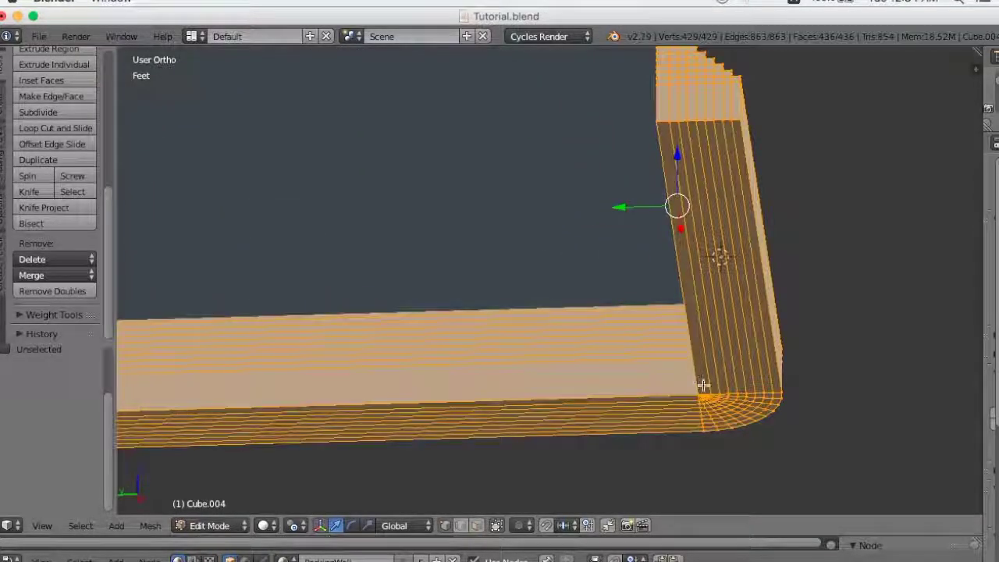
pyautogui.keyDown('shift'); pyautogui.moveTo(704, 386); pyautogui.dragTo(585, 321, button='middle'); pyautogui.keyUp('shift')
pyautogui.scroll(2, 598, 341)
pyautogui.scroll(2, 598, 341)
pyautogui.scroll(-3, 599, 343)
pyautogui.moveTo(598, 344)
pyautogui.mouseDown(button='middle')
pyautogui.moveTo(599, 355)
pyautogui.moveTo(592, 334)
pyautogui.moveTo(609, 364)
pyautogui.moveTo(613, 352)
pyautogui.moveTo(641, 395)
pyautogui.moveTo(648, 390)
pyautogui.mouseUp(button='middle')
pyautogui.press('a')
pyautogui.hotkey('ctrl', 'Tab')
# In face select mode, select the slab's side face strip and bottom face strip.
pyautogui.click(588, 366)
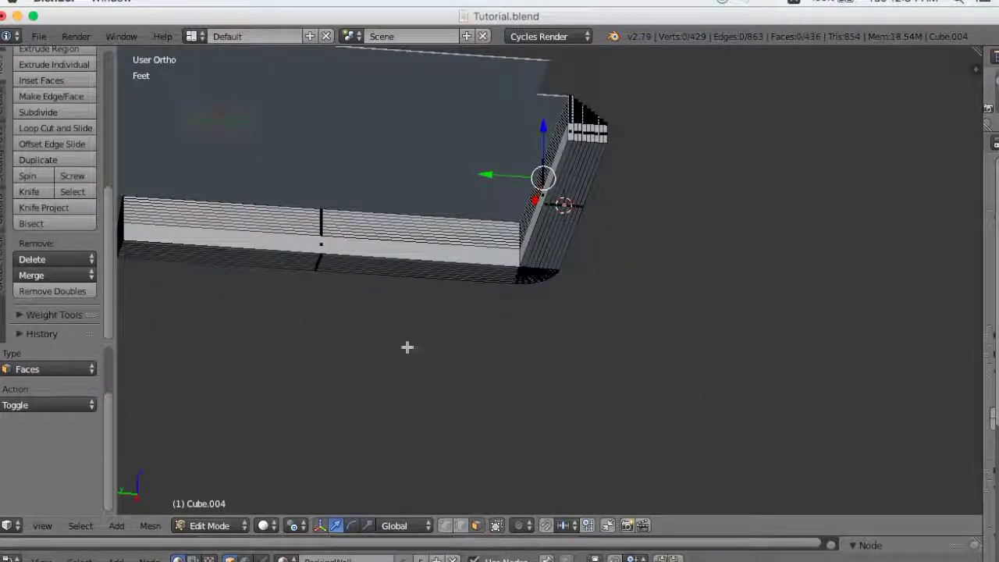
pyautogui.moveTo(465, 408)
pyautogui.mouseDown(button='middle')
pyautogui.moveTo(504, 352)
pyautogui.moveTo(503, 361)
pyautogui.mouseUp(button='middle')
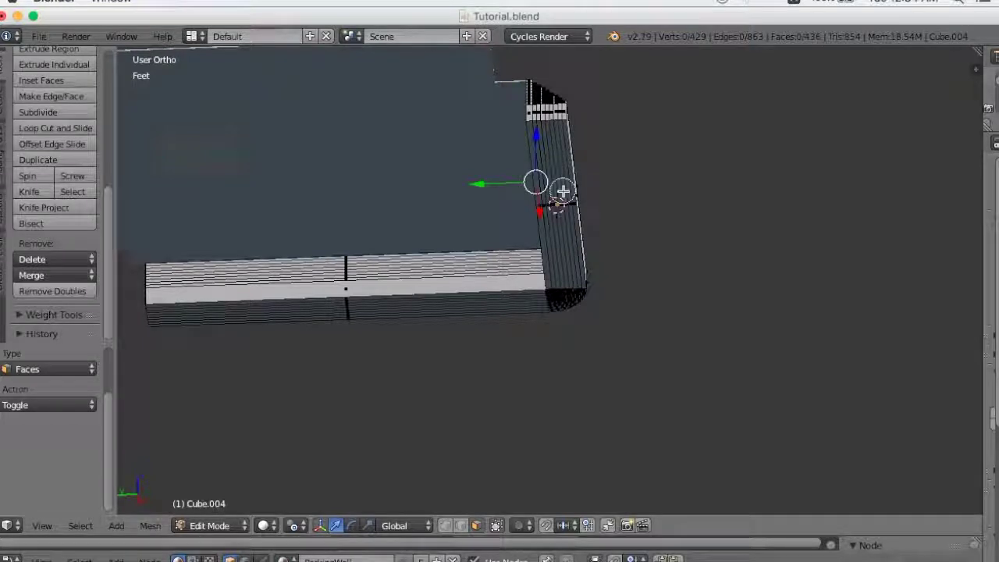
pyautogui.keyDown('alt'); pyautogui.rightClick(552, 193); pyautogui.keyUp('alt')
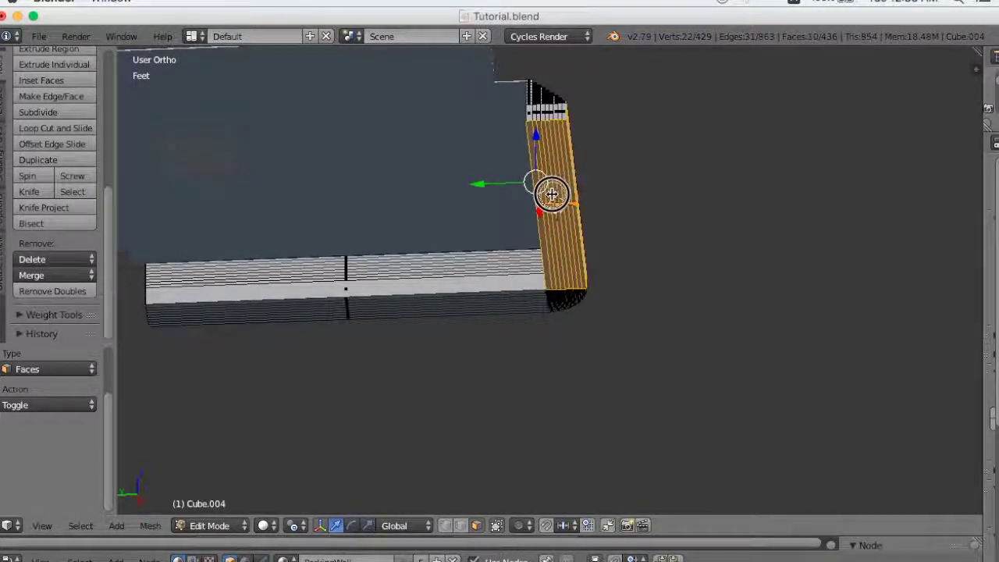
pyautogui.keyDown('alt'); pyautogui.keyDown('shift'); pyautogui.rightClick(557, 299); pyautogui.keyUp('shift'); pyautogui.keyUp('alt')
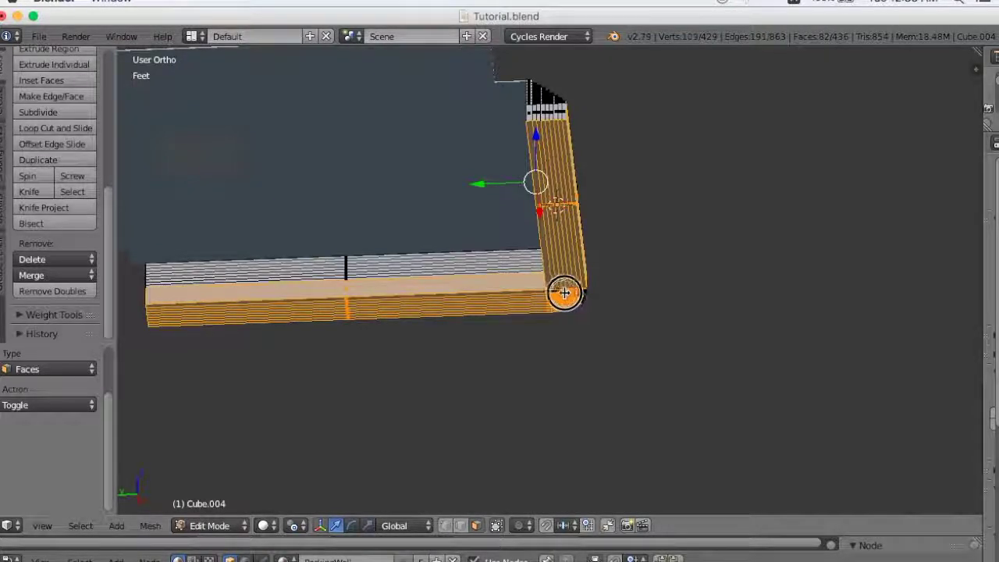
# Add the rounded corner faces to the selection, bringing it to 99 of 436 faces.
pyautogui.scroll(4, 589, 314)
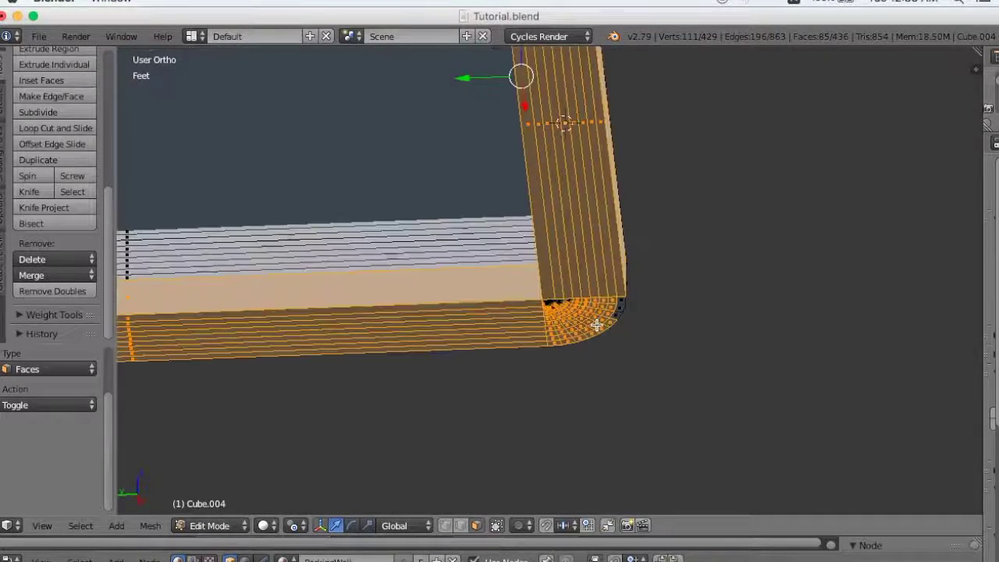
pyautogui.scroll(4, 593, 320)
pyautogui.scroll(2, 578, 336)
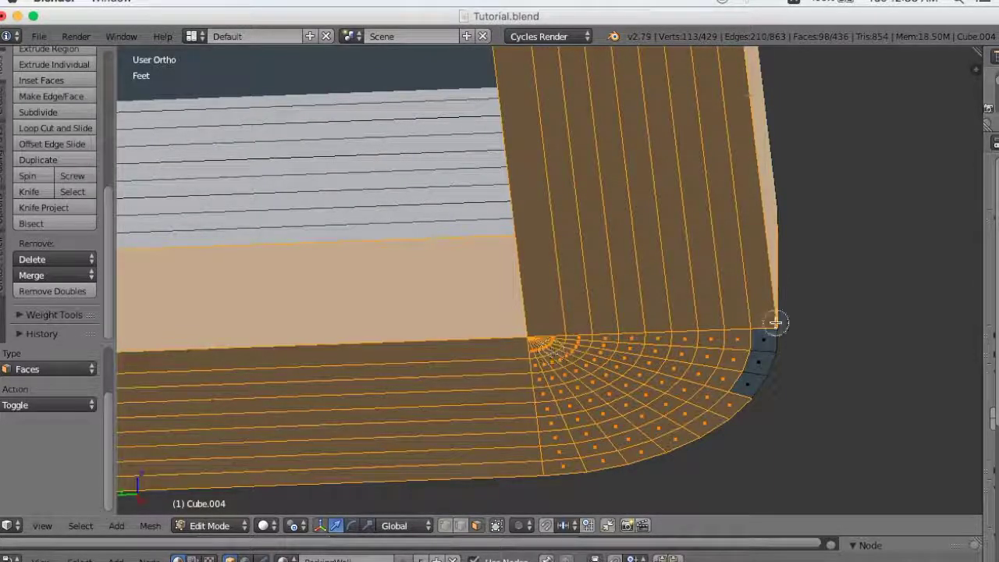
pyautogui.keyDown('shift'); pyautogui.rightClick(749, 352); pyautogui.keyUp('shift')
pyautogui.keyDown('shift'); pyautogui.rightClick(735, 364); pyautogui.keyUp('shift')
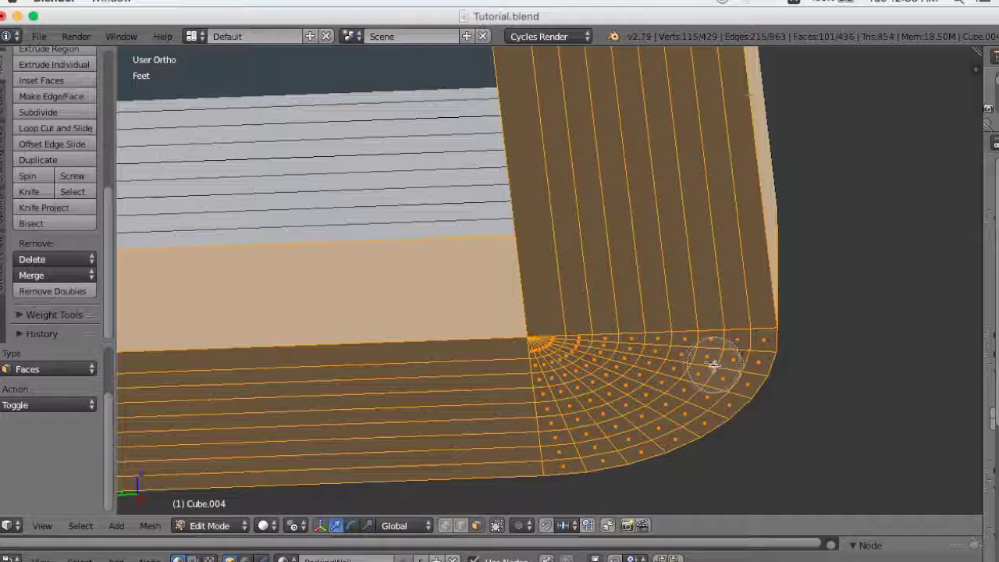
pyautogui.scroll(-5, 707, 343)
pyautogui.moveTo(713, 352)
pyautogui.mouseDown(button='middle')
pyautogui.moveTo(667, 382)
pyautogui.moveTo(651, 409)
pyautogui.mouseUp(button='middle')
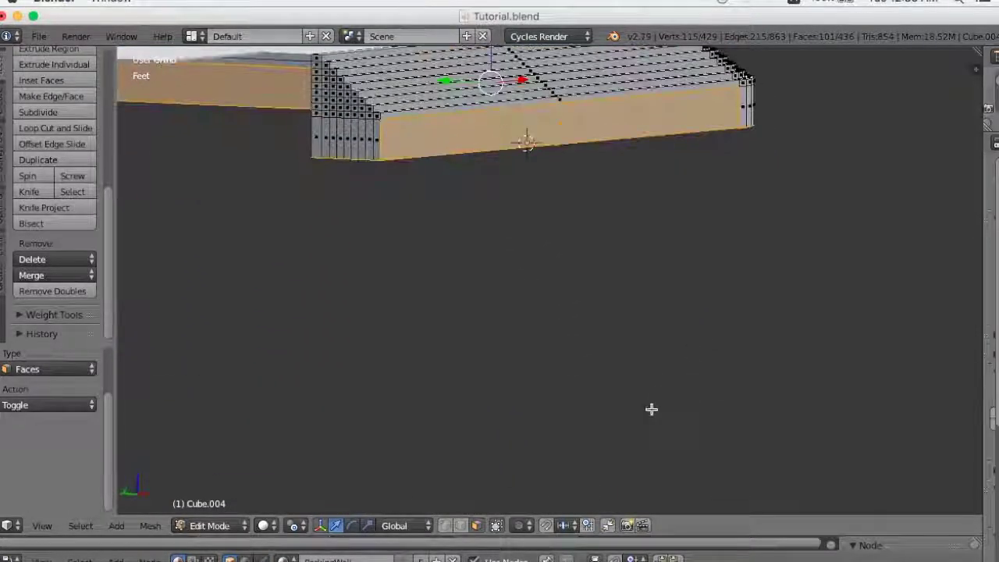
pyautogui.moveTo(570, 176)
pyautogui.mouseDown(button='middle')
pyautogui.moveTo(535, 265)
pyautogui.moveTo(160, 286)
pyautogui.moveTo(879, 273)
pyautogui.moveTo(768, 256)
pyautogui.moveTo(808, 270)
pyautogui.mouseUp(button='middle')
pyautogui.moveTo(448, 220)
pyautogui.mouseDown(button='middle')
pyautogui.moveTo(520, 243)
pyautogui.moveTo(508, 248)
pyautogui.moveTo(593, 216)
pyautogui.moveTo(605, 227)
pyautogui.moveTo(593, 252)
pyautogui.mouseUp(button='middle')
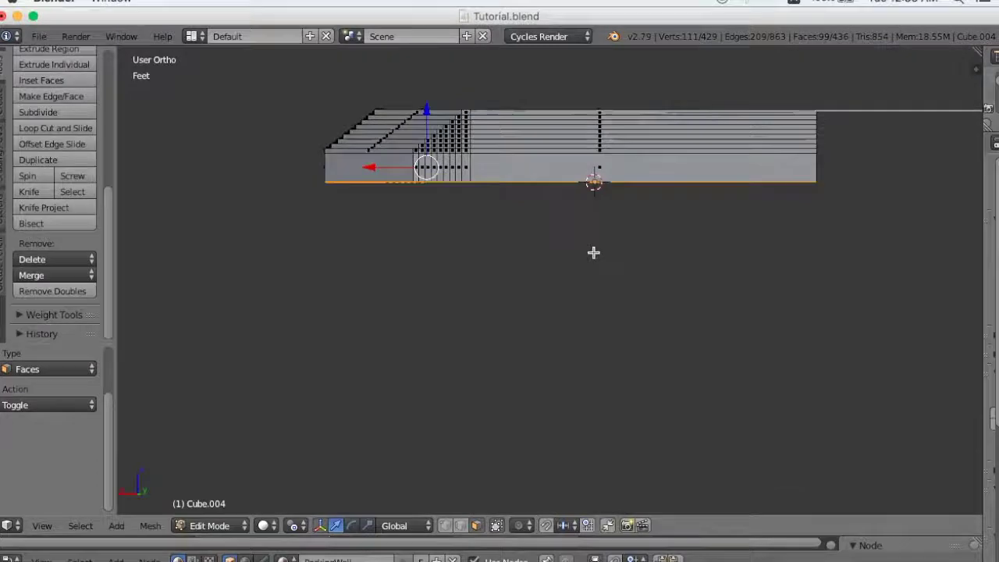
pyautogui.moveTo(586, 297)
pyautogui.mouseDown(button='middle')
pyautogui.moveTo(551, 294)
pyautogui.moveTo(653, 323)
pyautogui.moveTo(912, 318)
pyautogui.moveTo(505, 317)
pyautogui.mouseUp(button='middle')
pyautogui.scroll(2, 502, 317)
pyautogui.scroll(2, 508, 318)
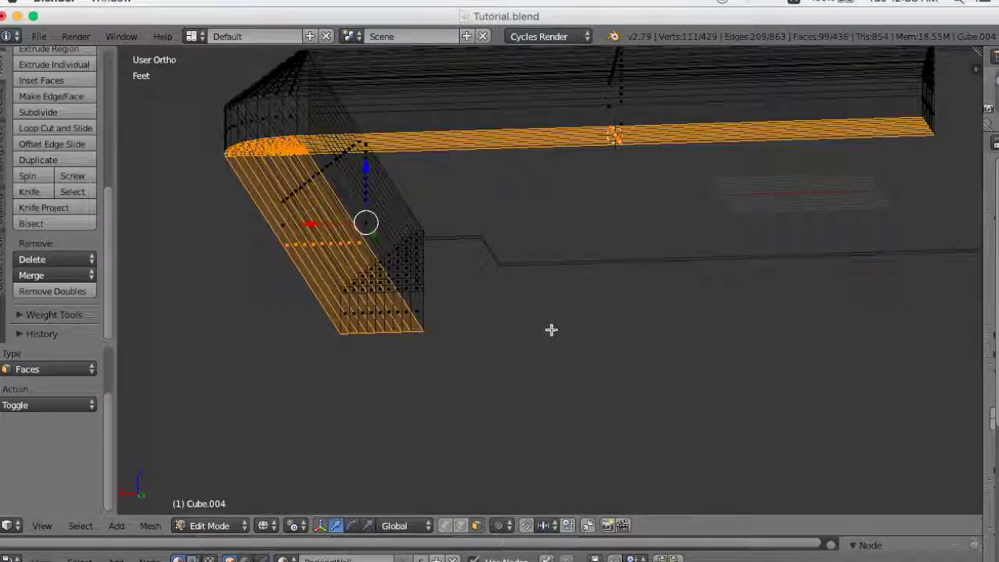
# Delete the selected faces, leaving 349 vertices and 337 faces, and switch to solid shading.
pyautogui.press('x')
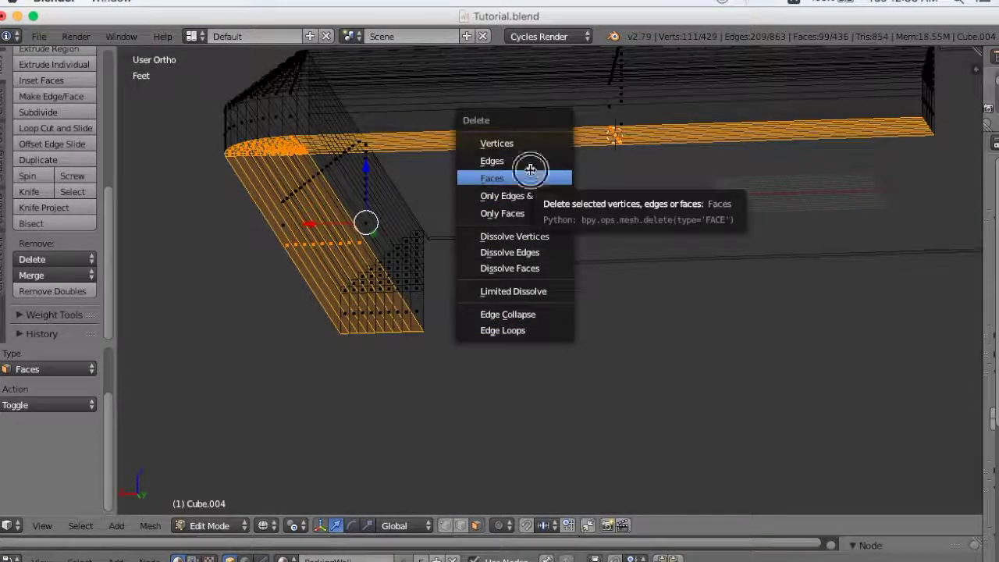
pyautogui.click(530, 176)
pyautogui.moveTo(538, 206)
pyautogui.mouseDown(button='middle')
pyautogui.moveTo(522, 327)
pyautogui.moveTo(942, 328)
pyautogui.moveTo(659, 342)
pyautogui.mouseUp(button='middle')
pyautogui.press('z')
pyautogui.moveTo(605, 324)
pyautogui.mouseDown(button='middle')
pyautogui.moveTo(562, 289)
pyautogui.moveTo(641, 289)
pyautogui.moveTo(662, 266)
pyautogui.moveTo(638, 292)
pyautogui.moveTo(631, 284)
pyautogui.moveTo(648, 289)
pyautogui.moveTo(591, 274)
pyautogui.mouseUp(button='middle')
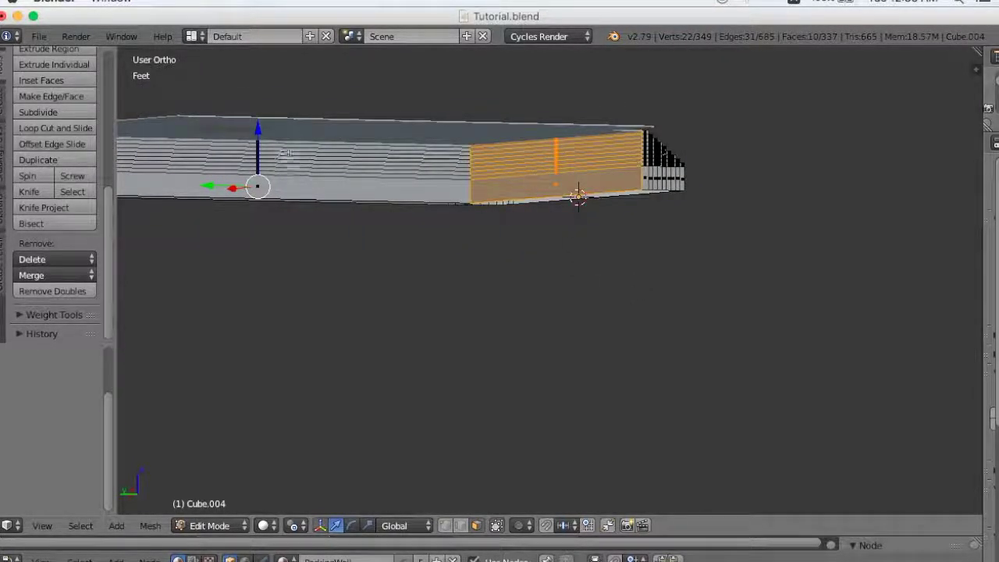
# Add the slab's left section faces to the selection and view them in wireframe.
pyautogui.moveTo(263, 145); pyautogui.dragTo(254, 186)
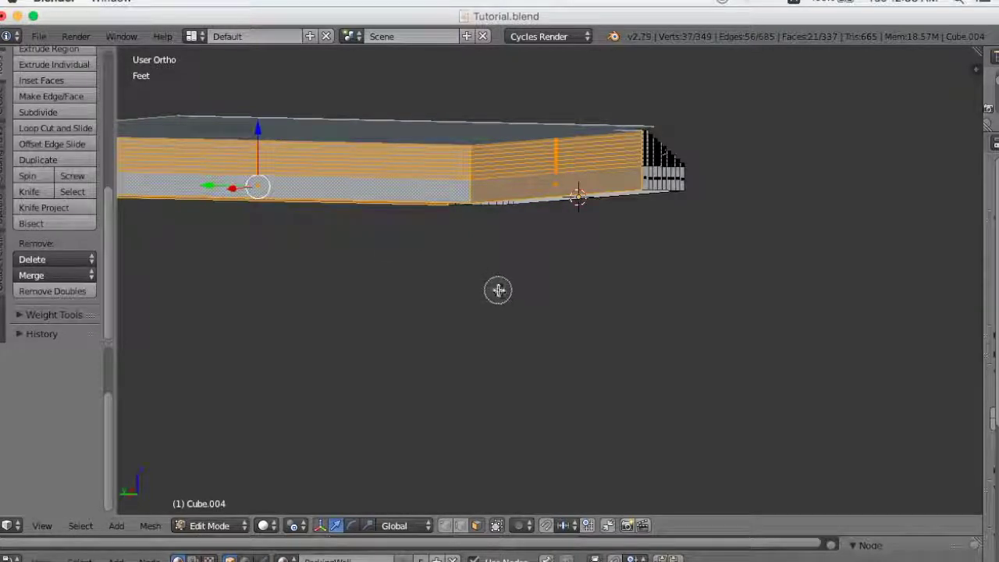
pyautogui.moveTo(493, 292)
pyautogui.mouseDown(button='middle')
pyautogui.moveTo(554, 243)
pyautogui.moveTo(685, 290)
pyautogui.moveTo(694, 301)
pyautogui.moveTo(683, 336)
pyautogui.moveTo(669, 341)
pyautogui.moveTo(453, 325)
pyautogui.moveTo(470, 294)
pyautogui.moveTo(460, 340)
pyautogui.moveTo(663, 292)
pyautogui.moveTo(709, 276)
pyautogui.moveTo(709, 261)
pyautogui.moveTo(694, 288)
pyautogui.moveTo(632, 290)
pyautogui.moveTo(545, 279)
pyautogui.moveTo(527, 241)
pyautogui.moveTo(477, 218)
pyautogui.moveTo(408, 206)
pyautogui.moveTo(385, 232)
pyautogui.moveTo(397, 219)
pyautogui.moveTo(433, 246)
pyautogui.moveTo(511, 325)
pyautogui.moveTo(618, 331)
pyautogui.mouseUp(button='middle')
pyautogui.press('z')
# Separate the selected faces into a new object, Cube.005, and return to Object Mode.
pyautogui.press('p')
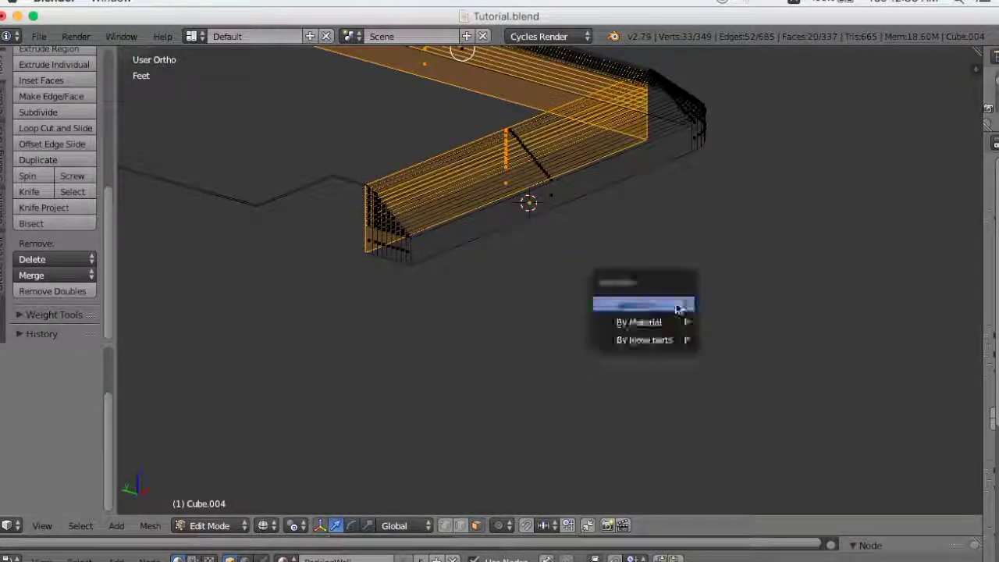
pyautogui.click(678, 306)
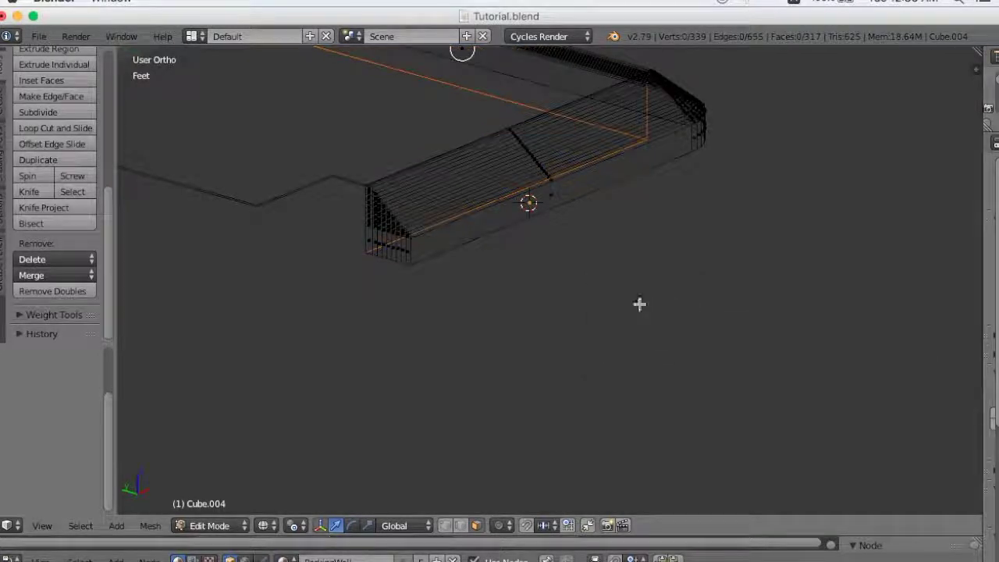
pyautogui.press('z')
pyautogui.moveTo(617, 301)
pyautogui.mouseDown(button='middle')
pyautogui.moveTo(562, 292)
pyautogui.moveTo(627, 265)
pyautogui.moveTo(618, 262)
pyautogui.mouseUp(button='middle')
pyautogui.press('Tab')
pyautogui.scroll(3, 629, 273)
pyautogui.moveTo(653, 130)
pyautogui.mouseDown(button='middle')
pyautogui.moveTo(699, 319)
pyautogui.moveTo(689, 270)
pyautogui.mouseUp(button='middle')
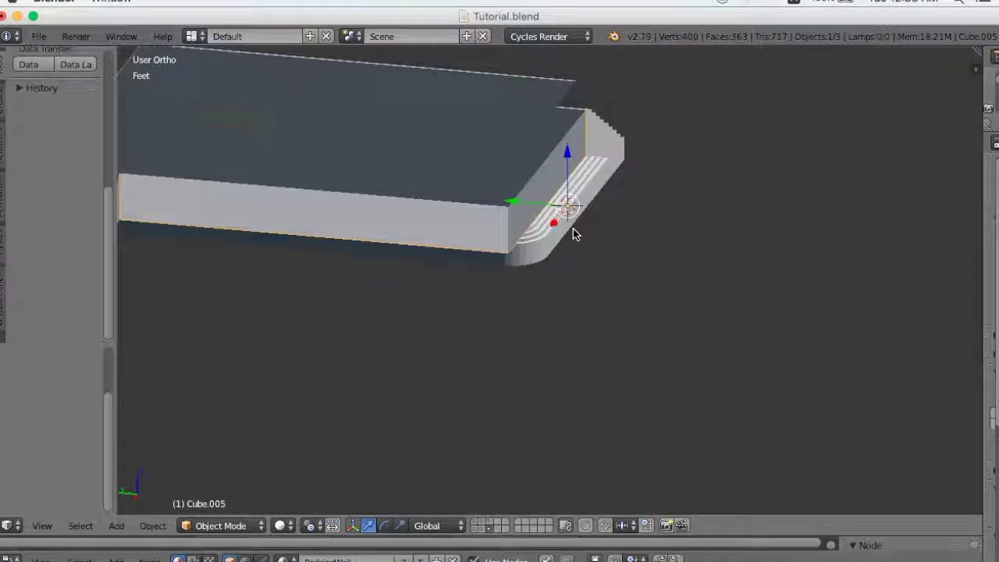
# Cancel the accidental slab move, reselect the slab, and also show the pillars' layer.
pyautogui.press('g')
pyautogui.rightClick(625, 310)
pyautogui.moveTo(625, 310); pyautogui.dragTo(542, 401, button='middle')
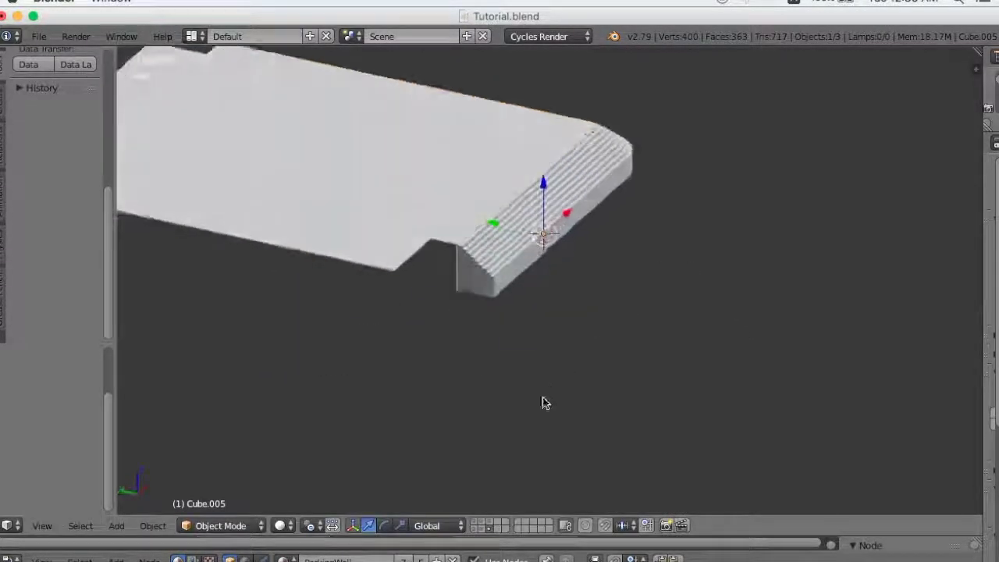
pyautogui.rightClick(493, 270)
pyautogui.moveTo(549, 337)
pyautogui.mouseDown(button='middle')
pyautogui.moveTo(714, 292)
pyautogui.moveTo(754, 351)
pyautogui.moveTo(680, 382)
pyautogui.moveTo(677, 326)
pyautogui.moveTo(783, 243)
pyautogui.moveTo(758, 279)
pyautogui.mouseUp(button='middle')
pyautogui.scroll(3, 752, 312)
pyautogui.moveTo(752, 312)
pyautogui.mouseDown(button='middle')
pyautogui.moveTo(658, 397)
pyautogui.moveTo(714, 346)
pyautogui.moveTo(679, 279)
pyautogui.mouseUp(button='middle')
pyautogui.moveTo(613, 159)
pyautogui.mouseDown(button='middle')
pyautogui.moveTo(692, 301)
pyautogui.moveTo(629, 313)
pyautogui.moveTo(616, 252)
pyautogui.moveTo(612, 271)
pyautogui.mouseUp(button='middle')
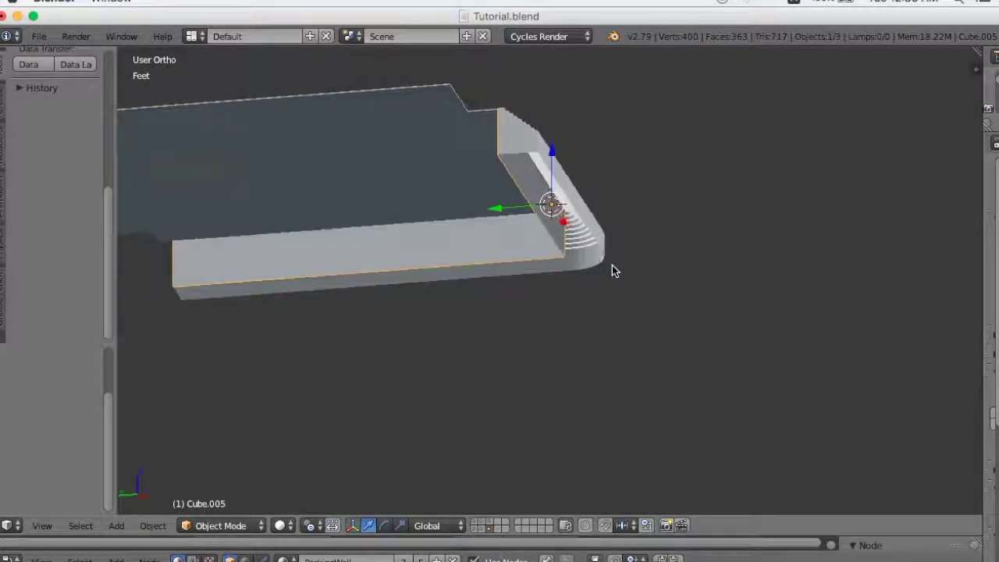
pyautogui.moveTo(486, 531)
pyautogui.mouseDown(button='middle')
pyautogui.moveTo(553, 397)
pyautogui.moveTo(565, 417)
pyautogui.moveTo(545, 470)
pyautogui.mouseUp(button='middle')
pyautogui.click(484, 528)
pyautogui.moveTo(557, 462)
pyautogui.mouseDown(button='middle')
pyautogui.moveTo(618, 486)
pyautogui.moveTo(622, 362)
pyautogui.moveTo(446, 404)
pyautogui.moveTo(487, 349)
pyautogui.moveTo(471, 474)
pyautogui.moveTo(536, 274)
pyautogui.moveTo(563, 289)
pyautogui.moveTo(466, 476)
pyautogui.moveTo(335, 491)
pyautogui.mouseUp(button='middle')
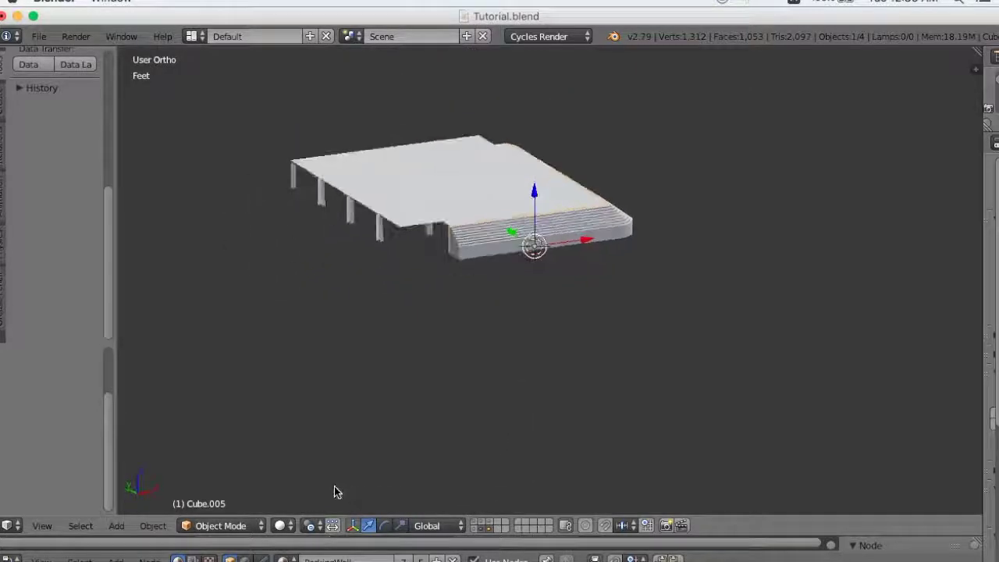
# Move the separated slab Cube.005 onto the walls layer and show that layer alone.
pyautogui.click(475, 531)
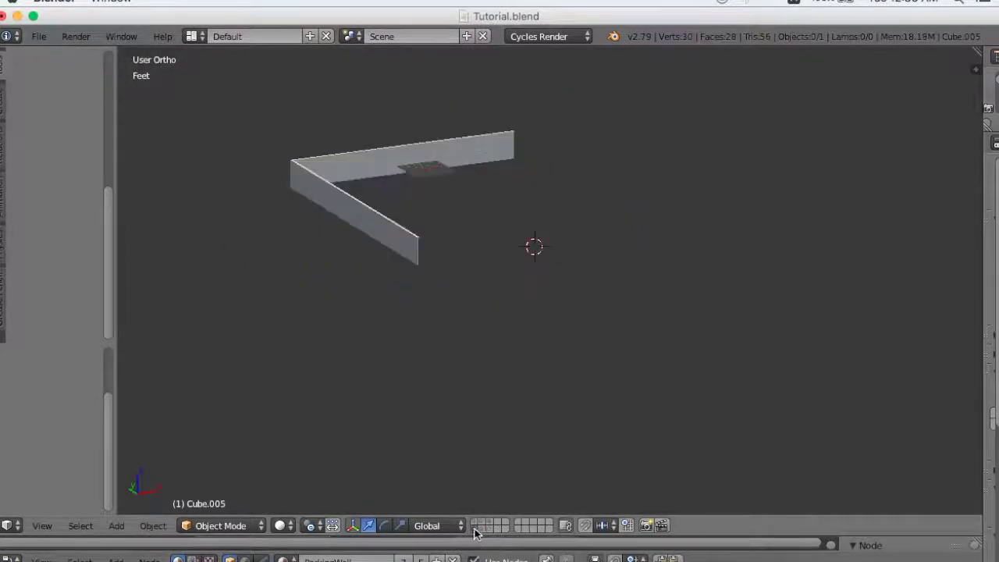
pyautogui.keyDown('shift'); pyautogui.click(491, 532); pyautogui.keyUp('shift')
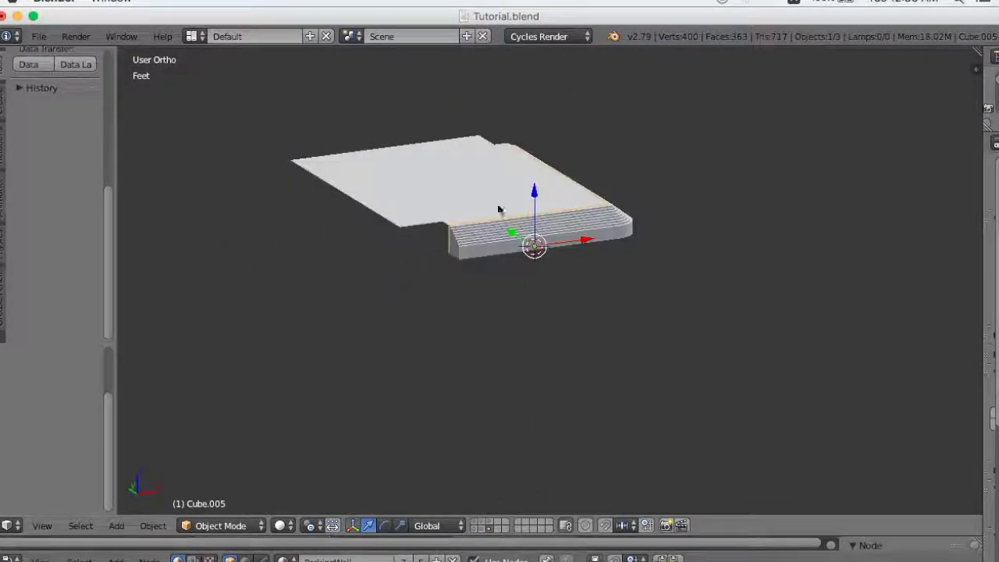
pyautogui.moveTo(495, 235); pyautogui.dragTo(510, 276, button='middle')
pyautogui.press('m')
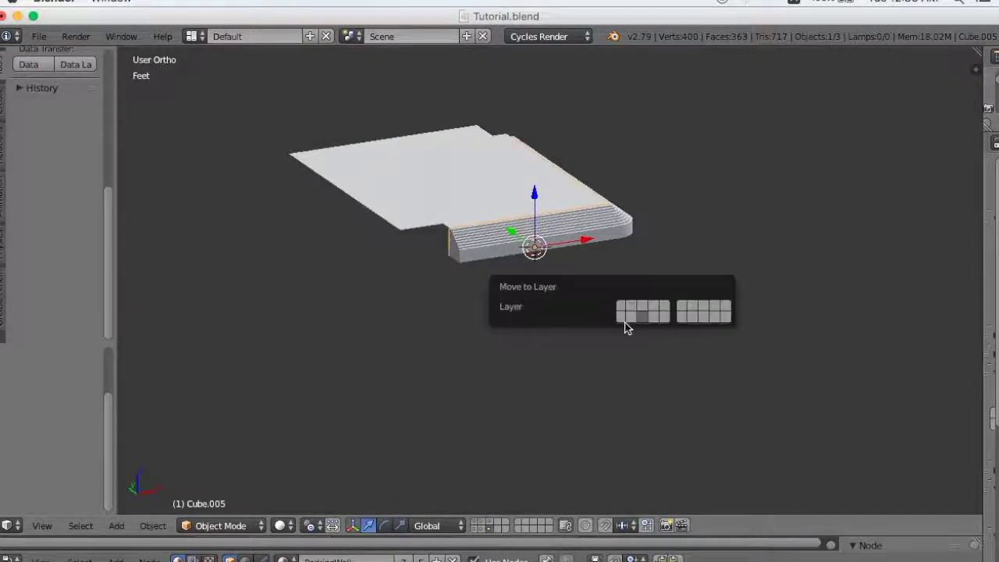
pyautogui.click(620, 315)
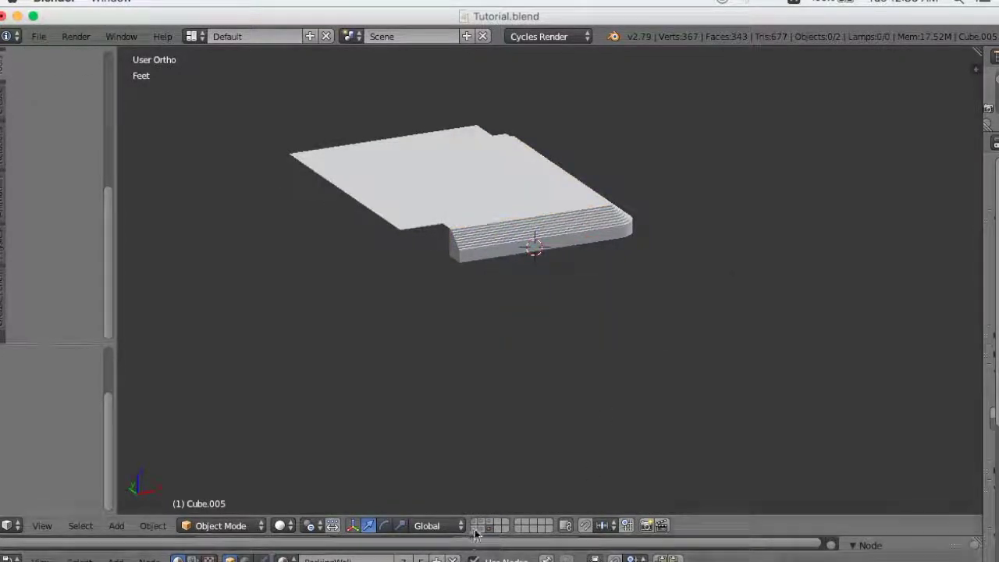
pyautogui.click(475, 530)
pyautogui.moveTo(501, 500)
pyautogui.mouseDown(button='middle')
pyautogui.moveTo(571, 359)
pyautogui.moveTo(707, 351)
pyautogui.moveTo(591, 357)
pyautogui.mouseUp(button='middle')
# Select both wall pieces and join them into one object with Ctrl+J.
pyautogui.scroll(5, 601, 359)
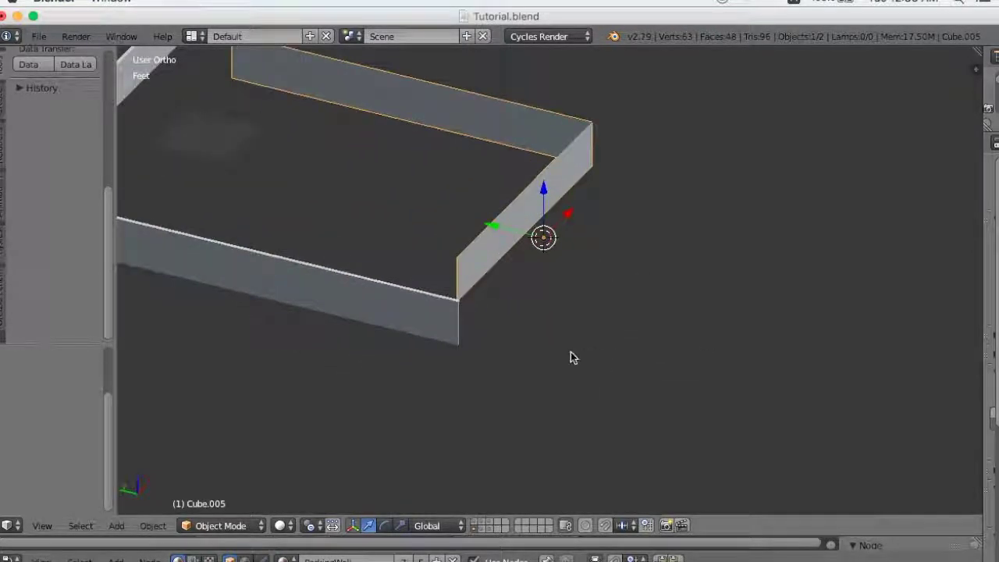
pyautogui.moveTo(561, 387)
pyautogui.mouseDown(button='middle')
pyautogui.moveTo(516, 362)
pyautogui.moveTo(529, 370)
pyautogui.moveTo(438, 372)
pyautogui.mouseUp(button='middle')
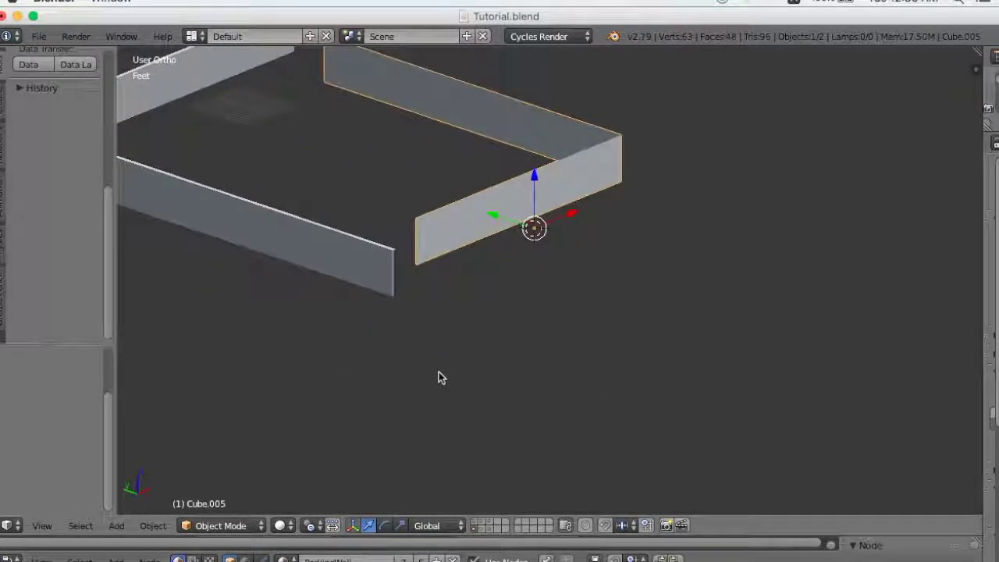
pyautogui.keyDown('shift'); pyautogui.rightClick(367, 273); pyautogui.keyUp('shift')
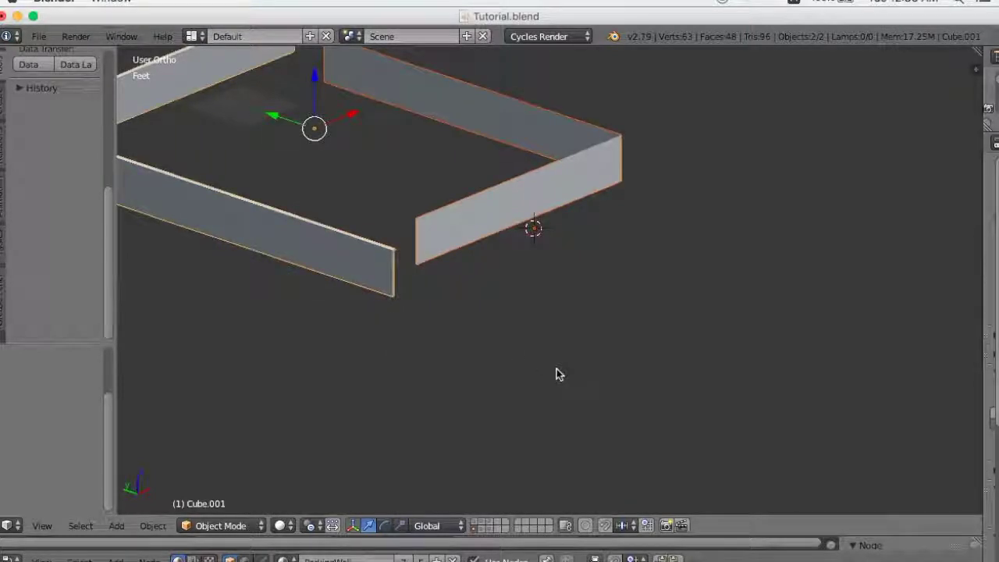
pyautogui.hotkey('ctrl', 'j')
# Enter Edit Mode on the joined walls with edge selection.
pyautogui.press('Tab')
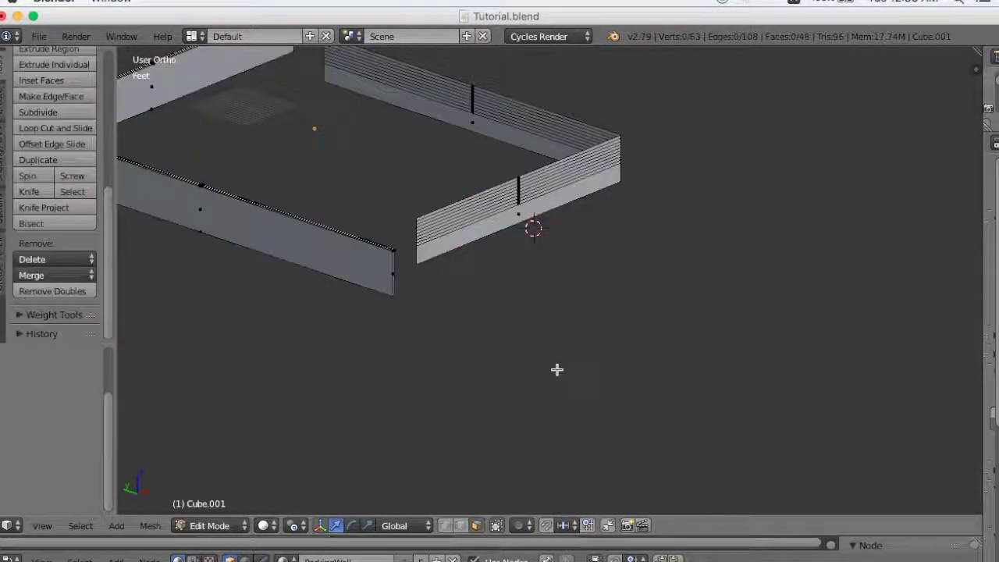
pyautogui.scroll(3, 548, 354)
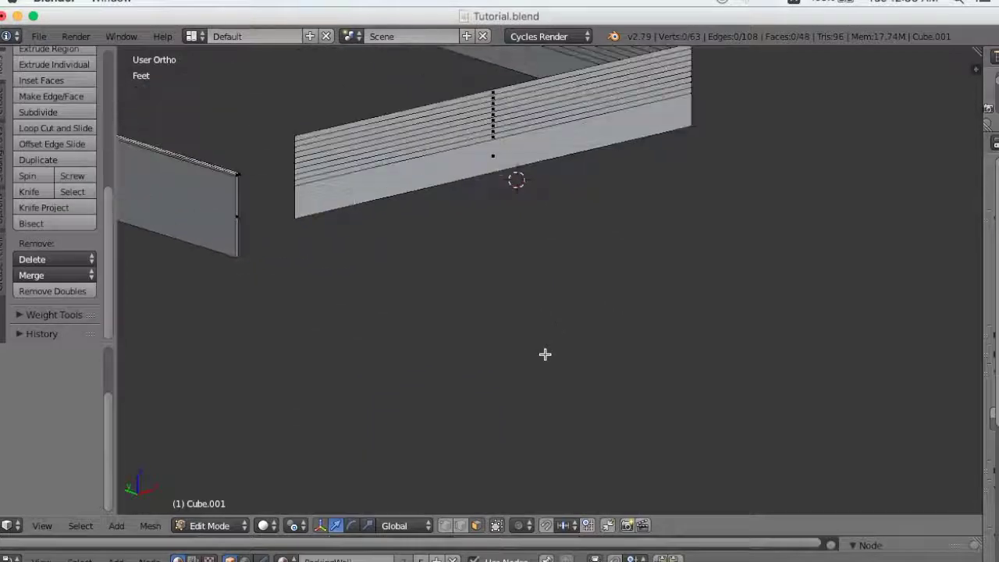
pyautogui.hotkey('ctrl', 'Tab')
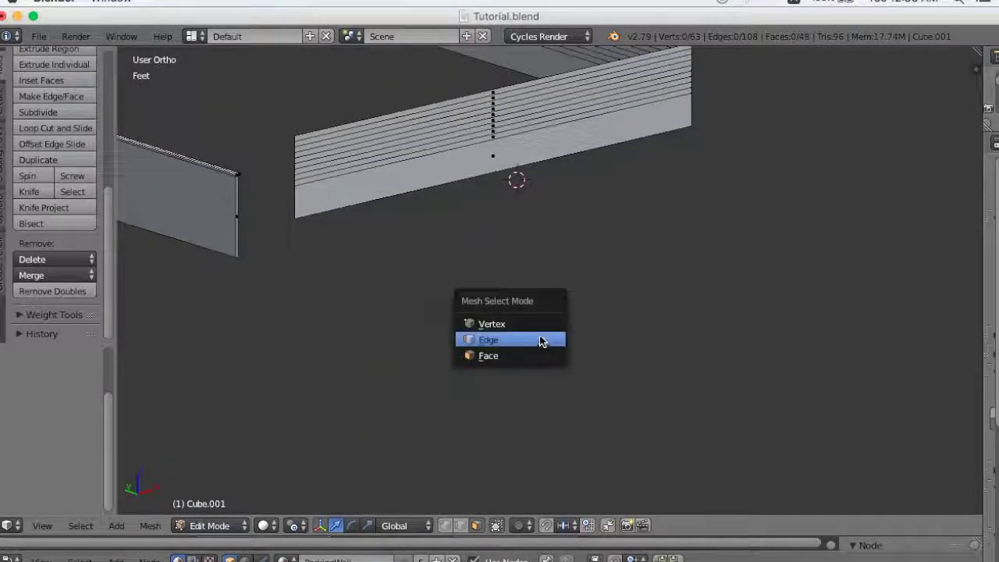
pyautogui.click(542, 341)
pyautogui.moveTo(495, 313)
pyautogui.mouseDown(button='middle')
pyautogui.moveTo(531, 295)
pyautogui.moveTo(508, 277)
pyautogui.moveTo(530, 382)
pyautogui.mouseUp(button='middle')
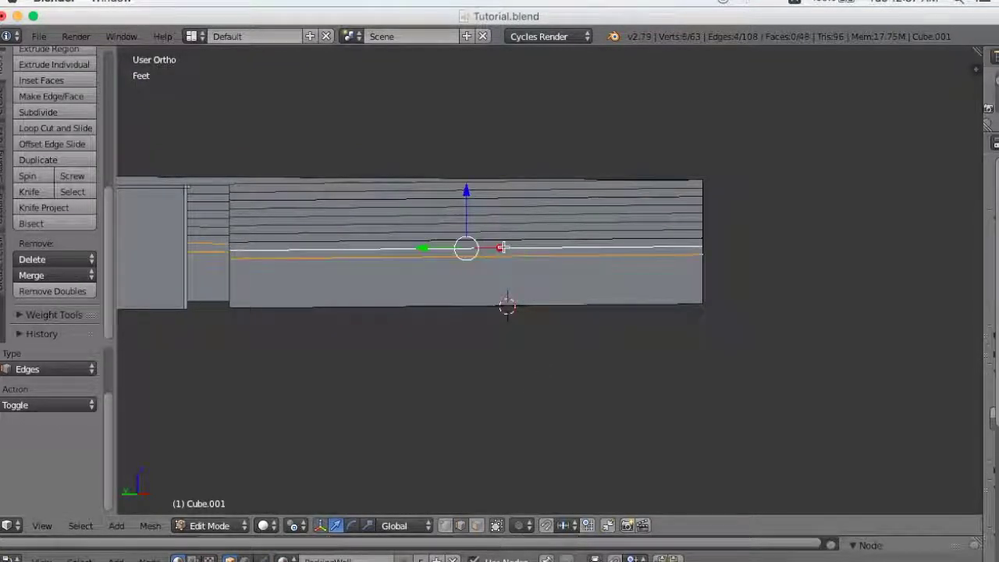
# Delete the selected horizontal edge loops from the walls and return to Object Mode.
pyautogui.keyDown('alt'); pyautogui.keyDown('shift'); pyautogui.click(522, 222); pyautogui.keyUp('shift'); pyautogui.keyUp('alt')
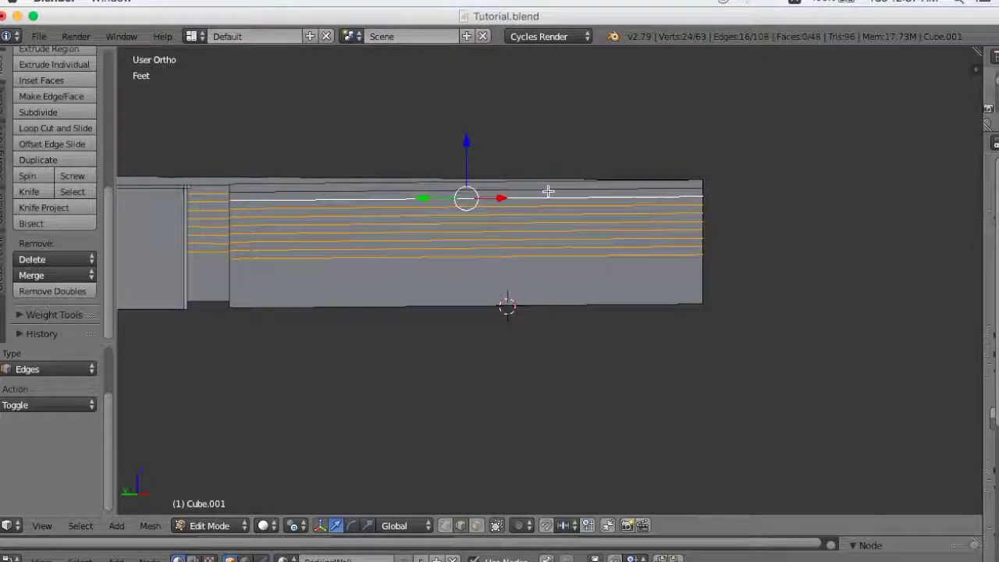
pyautogui.moveTo(549, 191)
pyautogui.mouseDown(button='middle')
pyautogui.moveTo(599, 274)
pyautogui.moveTo(807, 324)
pyautogui.moveTo(575, 281)
pyautogui.mouseUp(button='middle')
pyautogui.press('x')
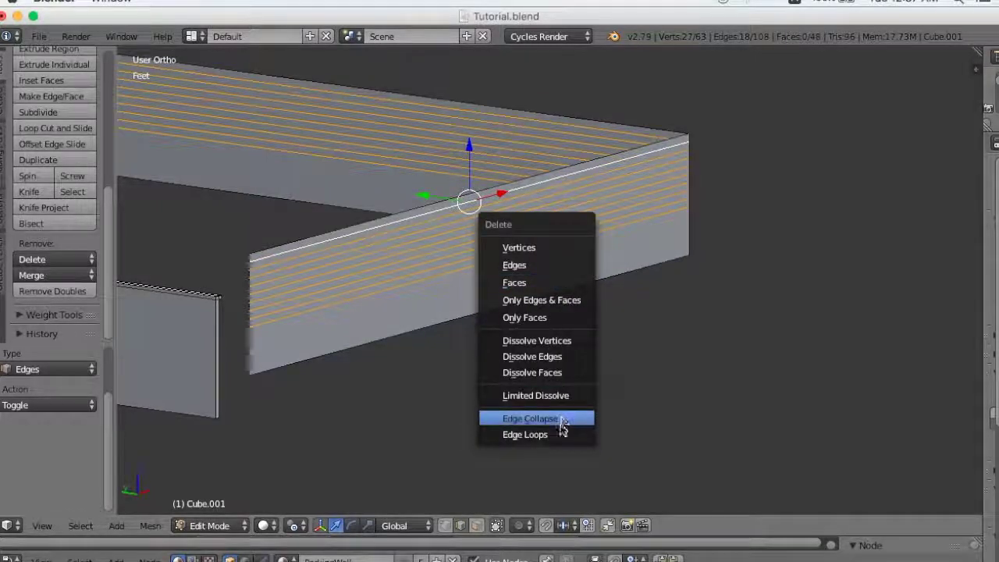
pyautogui.click(559, 437)
pyautogui.moveTo(559, 437)
pyautogui.mouseDown(button='middle')
pyautogui.moveTo(586, 402)
pyautogui.moveTo(521, 404)
pyautogui.moveTo(546, 422)
pyautogui.moveTo(519, 433)
pyautogui.moveTo(518, 420)
pyautogui.moveTo(538, 435)
pyautogui.moveTo(527, 437)
pyautogui.moveTo(477, 419)
pyautogui.moveTo(649, 426)
pyautogui.moveTo(565, 426)
pyautogui.moveTo(500, 468)
pyautogui.moveTo(594, 457)
pyautogui.moveTo(578, 448)
pyautogui.mouseUp(button='middle')
pyautogui.scroll(-3, 529, 427)
pyautogui.scroll(4, 526, 437)
pyautogui.press('Tab')
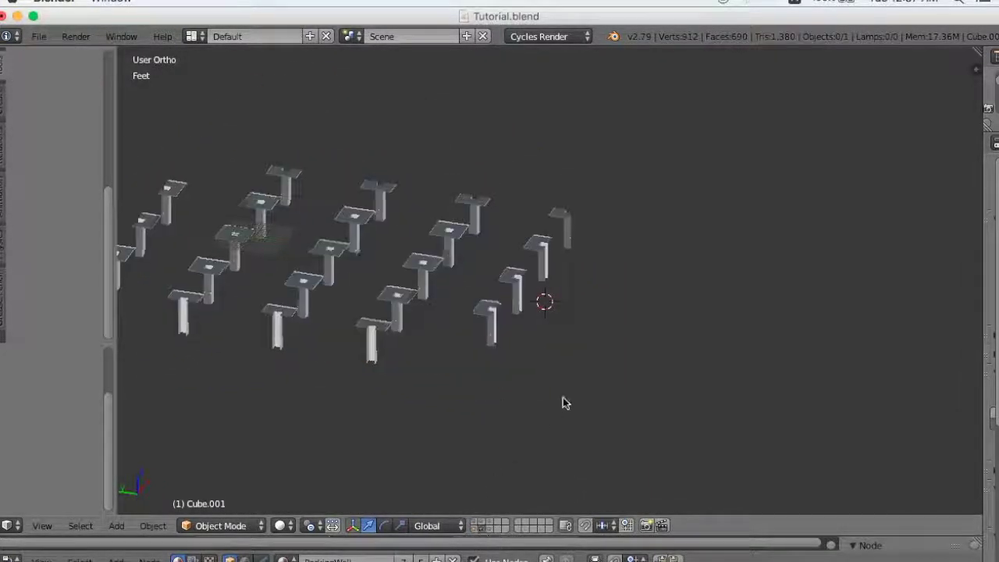
# Toggle scene layers to bring the layer with the two floor slabs back into view.
pyautogui.moveTo(563, 396)
pyautogui.mouseDown(button='middle')
pyautogui.moveTo(551, 404)
pyautogui.moveTo(560, 400)
pyautogui.moveTo(547, 394)
pyautogui.mouseUp(button='middle')
pyautogui.scroll(2, 546, 393)
pyautogui.scroll(-3, 546, 399)
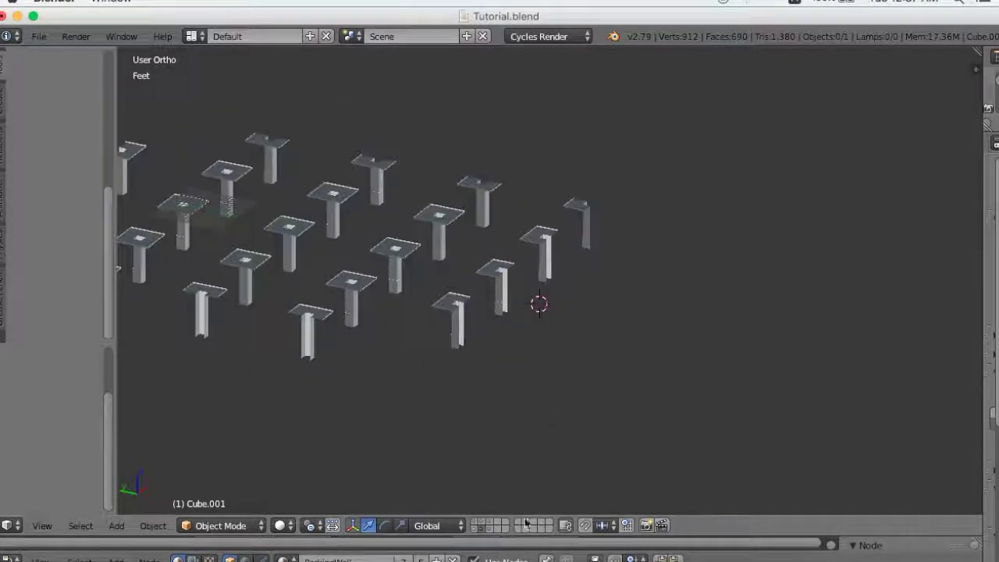
pyautogui.click(481, 528)
pyautogui.moveTo(529, 432)
pyautogui.mouseDown(button='middle')
pyautogui.moveTo(520, 443)
pyautogui.moveTo(544, 416)
pyautogui.moveTo(598, 417)
pyautogui.moveTo(607, 429)
pyautogui.mouseUp(button='middle')
pyautogui.click(491, 524)
pyautogui.click(495, 532)
pyautogui.scroll(2, 580, 451)
pyautogui.scroll(2, 581, 452)
# Select the ridged part Cube.004 and edit its mesh in face select mode.
pyautogui.rightClick(417, 328)
pyautogui.moveTo(538, 375)
pyautogui.mouseDown(button='middle')
pyautogui.moveTo(587, 370)
pyautogui.moveTo(595, 397)
pyautogui.moveTo(500, 370)
pyautogui.moveTo(518, 364)
pyautogui.moveTo(513, 357)
pyautogui.moveTo(522, 455)
pyautogui.mouseUp(button='middle')
pyautogui.scroll(1, 584, 373)
pyautogui.scroll(2, 584, 373)
pyautogui.rightClick(492, 387)
pyautogui.press('Tab')
pyautogui.hotkey('ctrl', 'Tab')
pyautogui.click(579, 422)
pyautogui.scroll(2, 513, 360)
pyautogui.scroll(2, 451, 101)
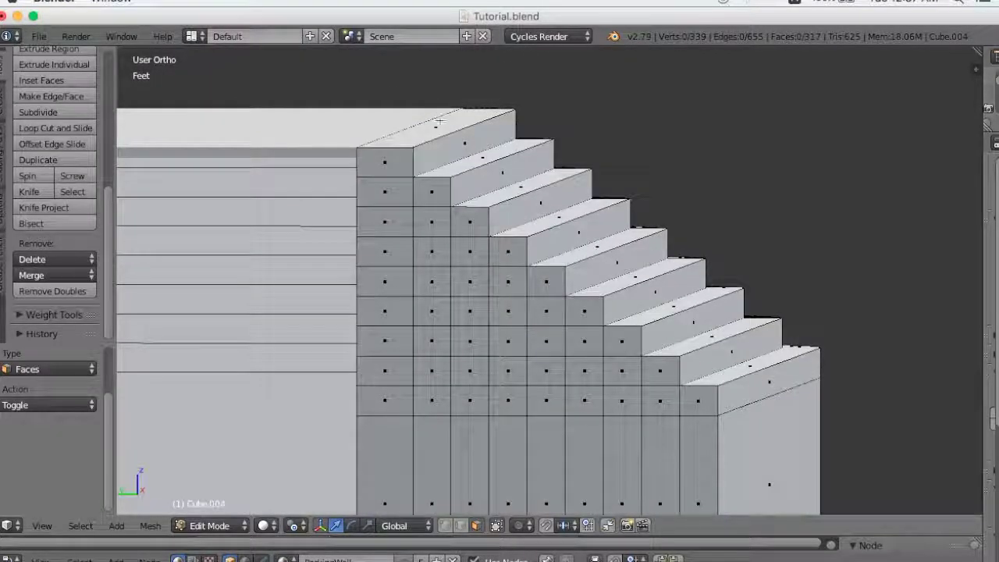
# Select the steps' top face plus the long top strip along the rounded edge.
pyautogui.rightClick(440, 121)
pyautogui.moveTo(440, 121)
pyautogui.mouseDown(button='middle')
pyautogui.moveTo(417, 468)
pyautogui.moveTo(406, 367)
pyautogui.moveTo(335, 335)
pyautogui.moveTo(346, 331)
pyautogui.mouseUp(button='middle')
pyautogui.scroll(3, 346, 330)
pyautogui.scroll(2, 355, 331)
pyautogui.moveTo(485, 332); pyautogui.dragTo(521, 328, button='middle')
pyautogui.scroll(3, 538, 331)
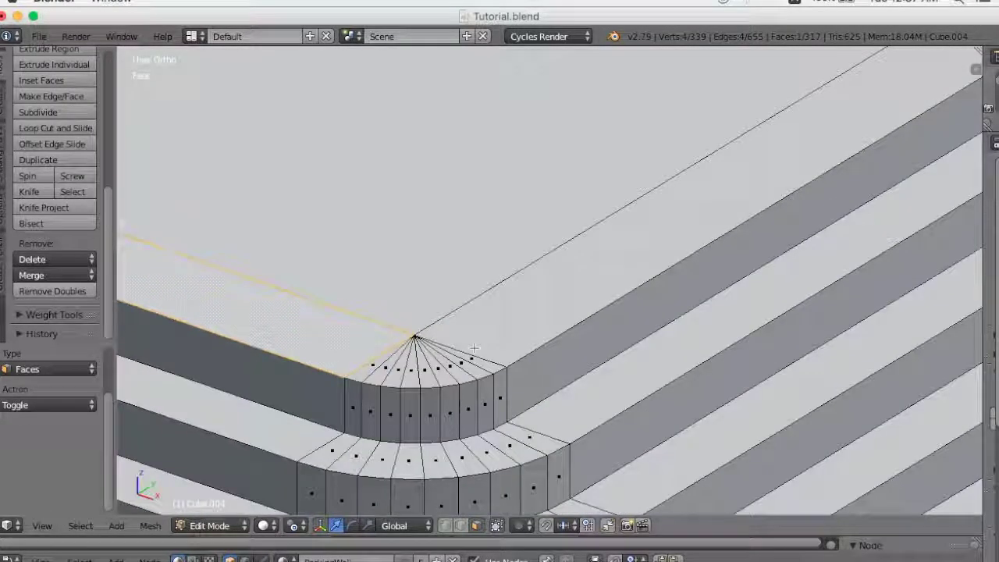
pyautogui.keyDown('shift'); pyautogui.rightClick(464, 351); pyautogui.keyUp('shift')
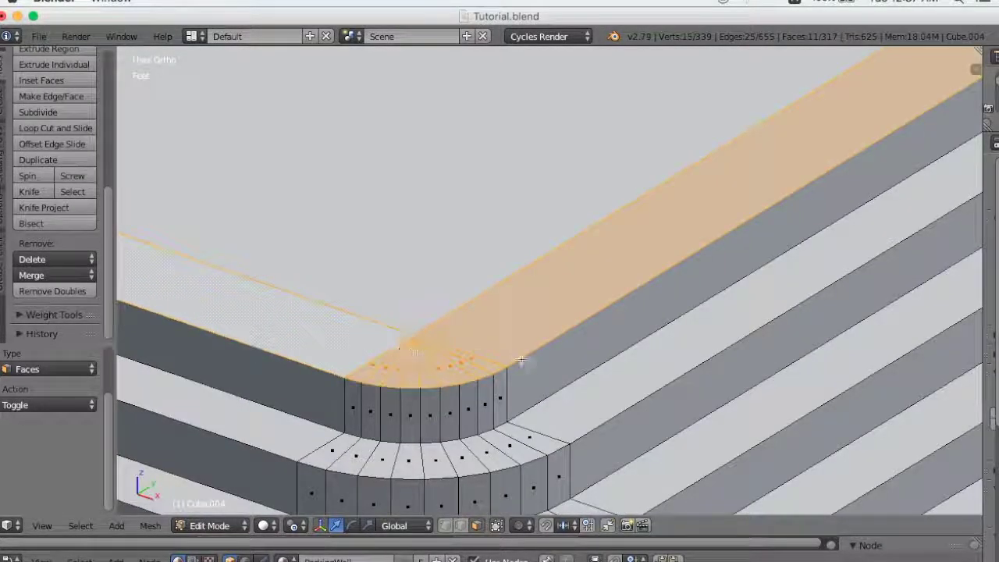
# Inspect the slab edge from several angles, then return to Object Mode.
pyautogui.scroll(-3, 541, 358)
pyautogui.moveTo(542, 358)
pyautogui.mouseDown(button='middle')
pyautogui.moveTo(446, 370)
pyautogui.moveTo(323, 368)
pyautogui.moveTo(385, 395)
pyautogui.moveTo(530, 408)
pyautogui.moveTo(518, 392)
pyautogui.moveTo(732, 427)
pyautogui.moveTo(820, 426)
pyautogui.moveTo(817, 440)
pyautogui.mouseUp(button='middle')
pyautogui.moveTo(574, 404)
pyautogui.mouseDown(button='middle')
pyautogui.moveTo(539, 375)
pyautogui.moveTo(514, 408)
pyautogui.mouseUp(button='middle')
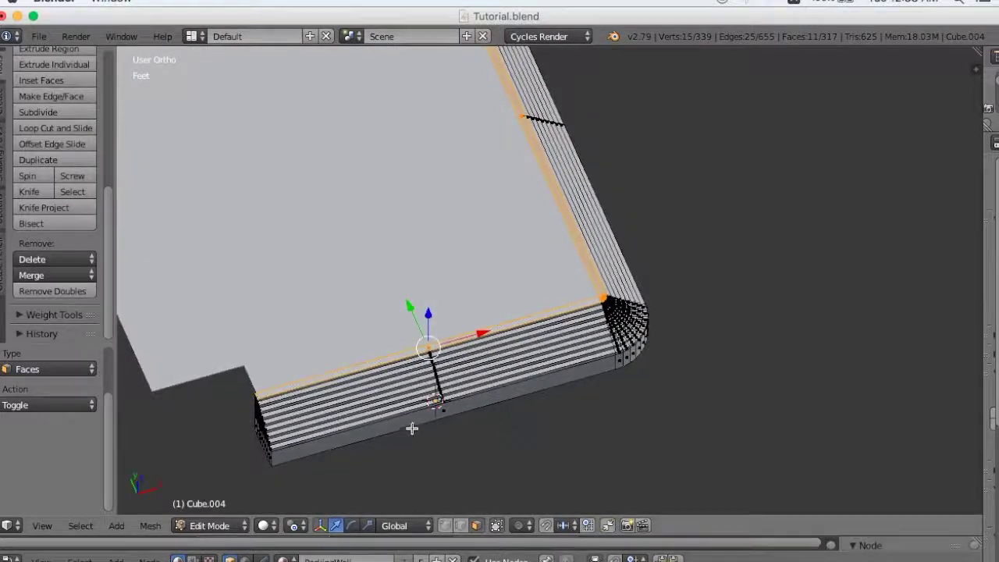
pyautogui.keyDown('shift'); pyautogui.moveTo(416, 428); pyautogui.dragTo(551, 342, button='middle'); pyautogui.keyUp('shift')
pyautogui.scroll(3, 665, 284)
pyautogui.scroll(2, 523, 312)
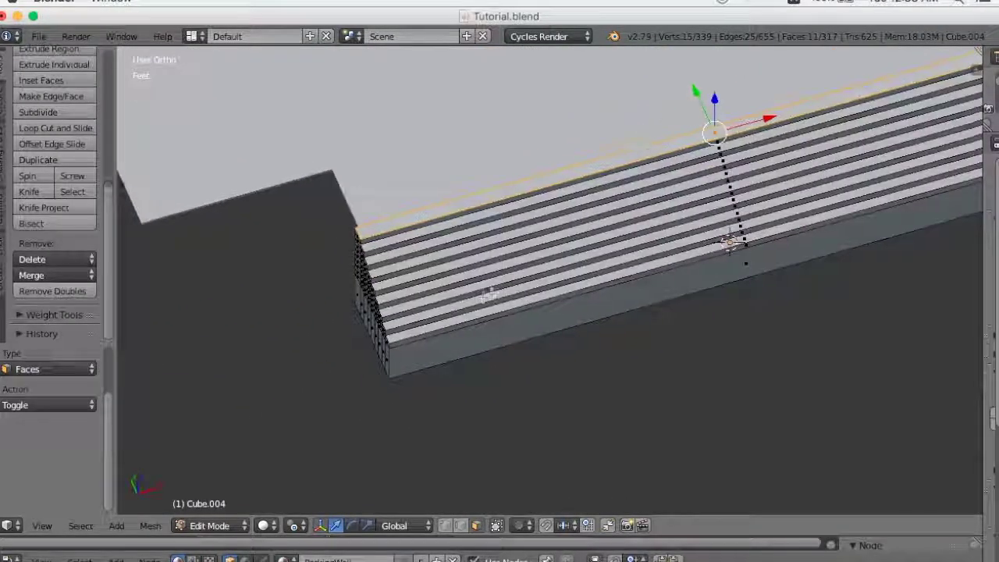
pyautogui.keyDown('shift'); pyautogui.moveTo(490, 293); pyautogui.dragTo(641, 270, button='middle'); pyautogui.keyUp('shift')
pyautogui.press('Tab')
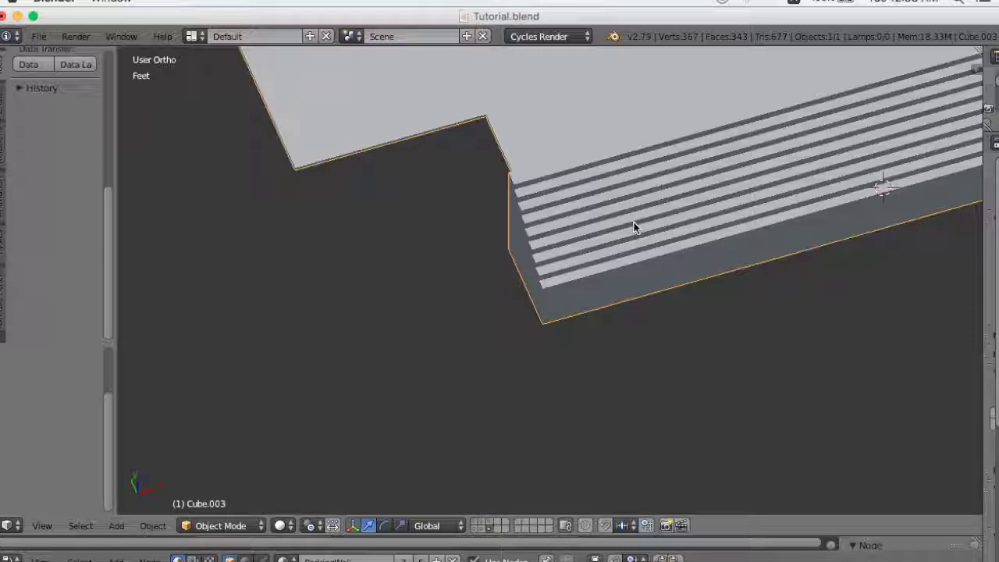
# Edit the slab's mesh at its ribbed edge in orthographic view with vertex selection.
pyautogui.scroll(-5, 634, 227)
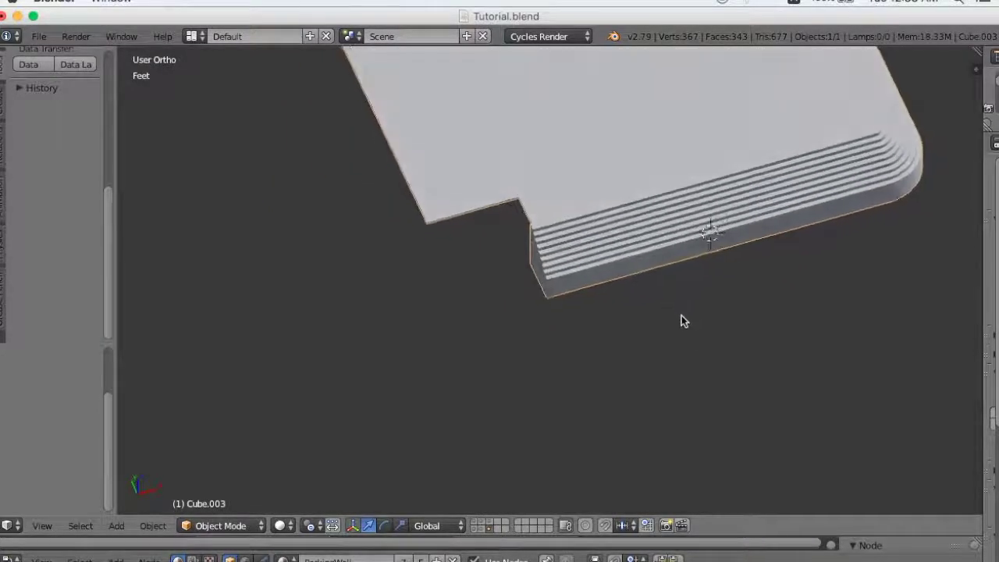
pyautogui.scroll(5, 681, 319)
pyautogui.moveTo(536, 161)
pyautogui.mouseDown(button='middle')
pyautogui.moveTo(633, 214)
pyautogui.moveTo(512, 230)
pyautogui.moveTo(629, 290)
pyautogui.moveTo(580, 312)
pyautogui.moveTo(513, 292)
pyautogui.moveTo(527, 286)
pyautogui.mouseUp(button='middle')
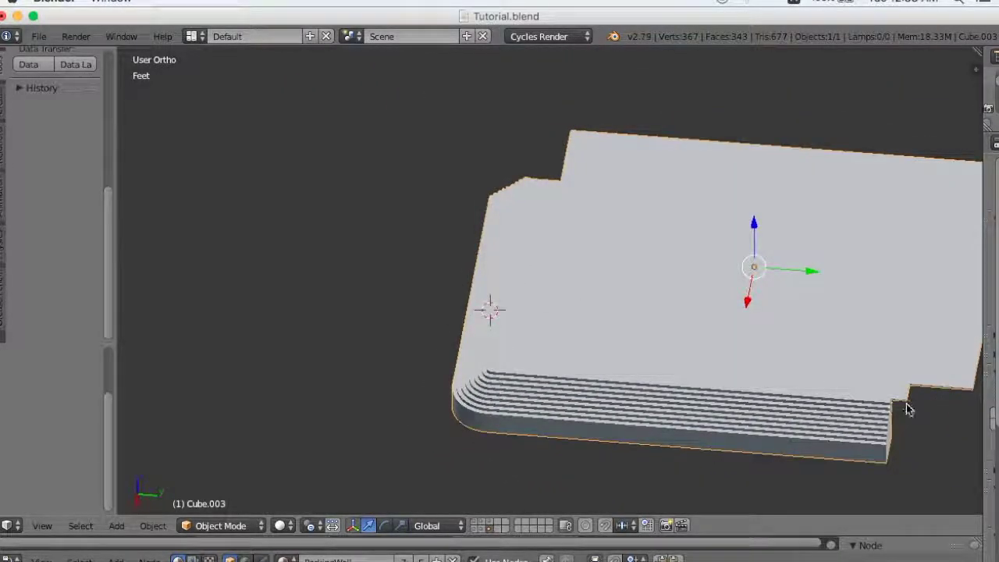
pyautogui.moveTo(654, 369); pyautogui.dragTo(876, 372, button='middle')
pyautogui.scroll(2, 734, 351)
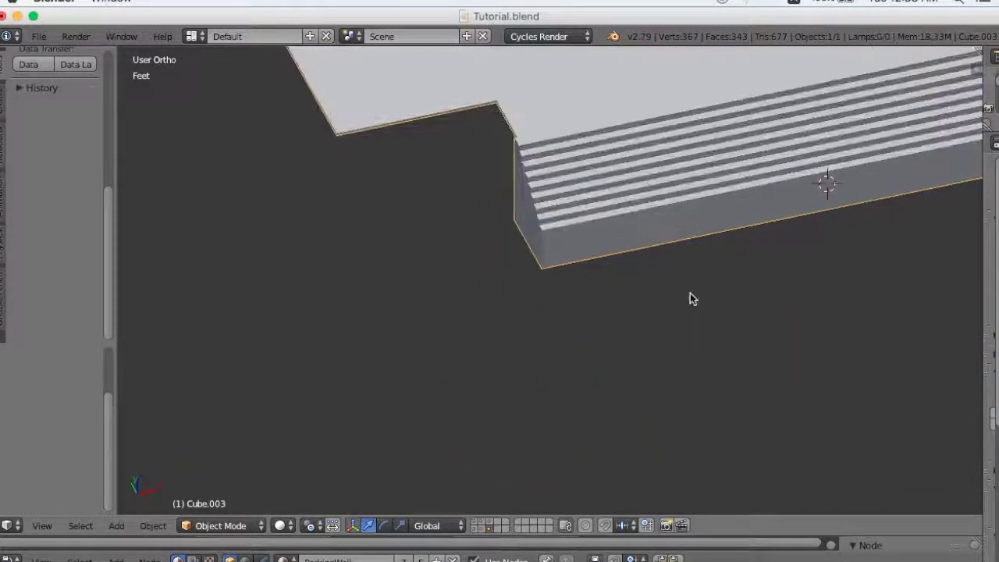
pyautogui.scroll(2, 692, 299)
pyautogui.moveTo(673, 331)
pyautogui.mouseDown(button='middle')
pyautogui.moveTo(678, 384)
pyautogui.moveTo(705, 368)
pyautogui.mouseUp(button='middle')
pyautogui.press('Tab')
pyautogui.press('KP_5')
pyautogui.hotkey('ctrl', 'Tab')
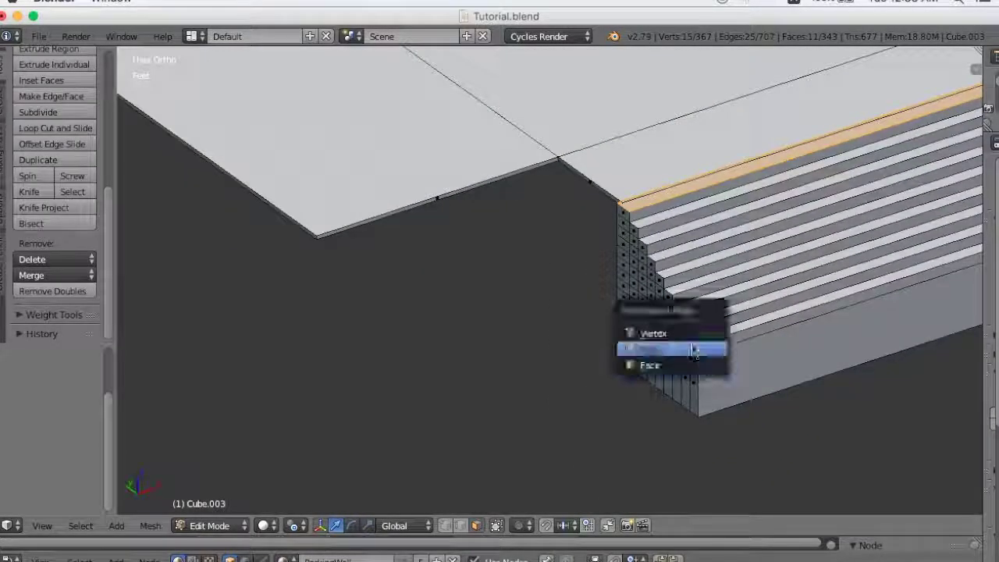
pyautogui.click(700, 331)
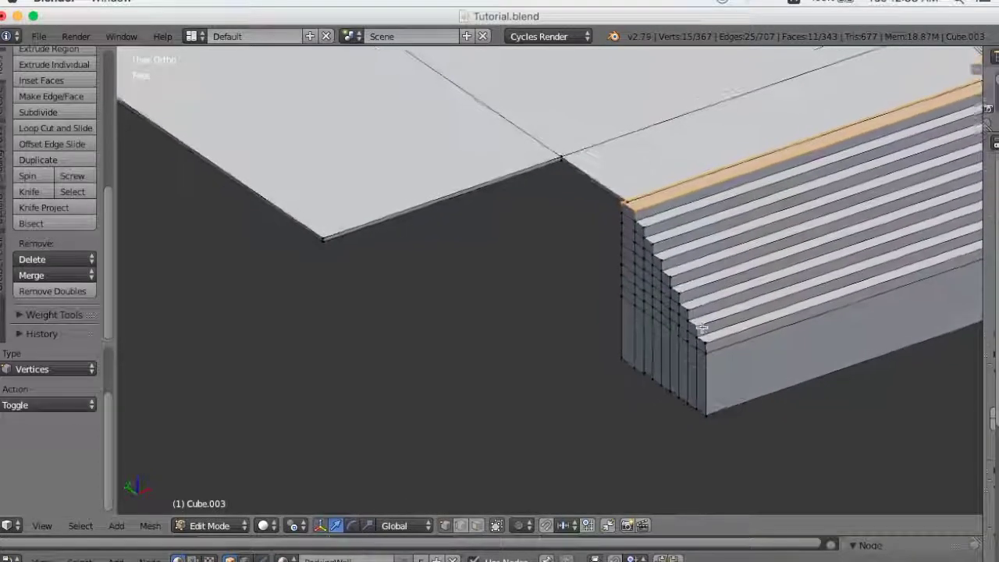
# Clear the selection and pick the slab's first corner vertex in wireframe view.
pyautogui.press('a')
pyautogui.scroll(2, 699, 328)
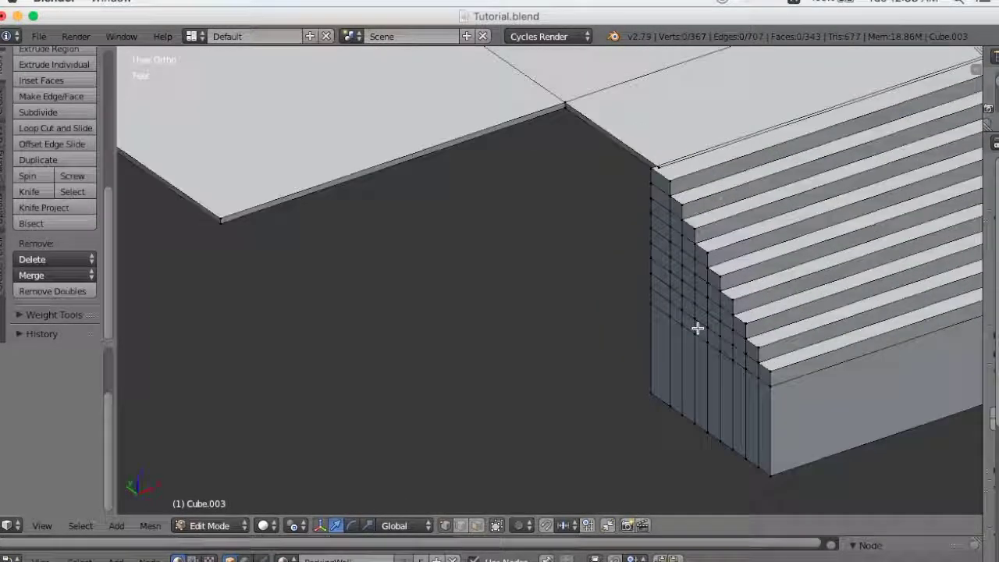
pyautogui.rightClick(670, 156)
pyautogui.scroll(-2, 658, 219)
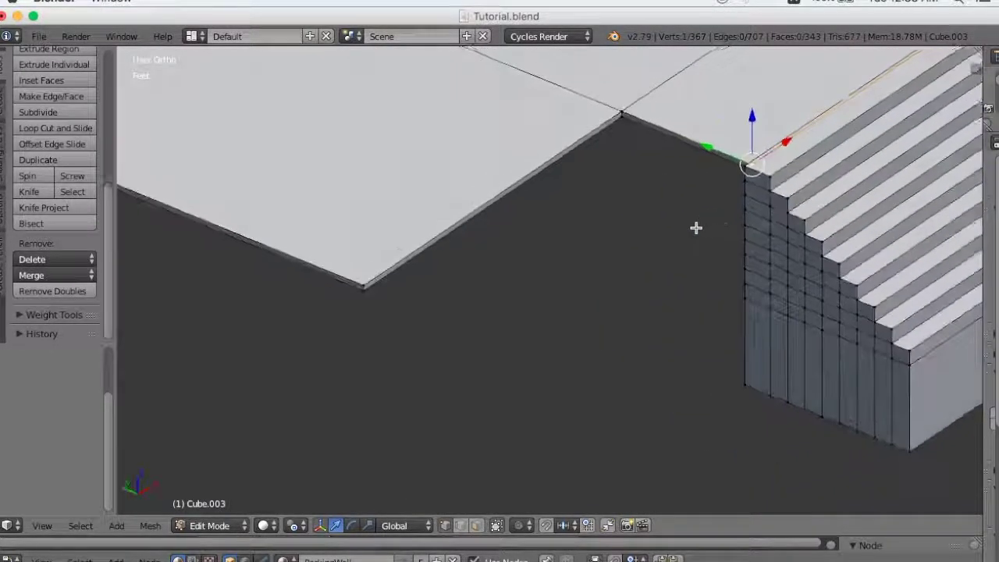
pyautogui.scroll(2, 696, 226)
pyautogui.scroll(2, 664, 223)
pyautogui.press('z')
pyautogui.press('KP_5')
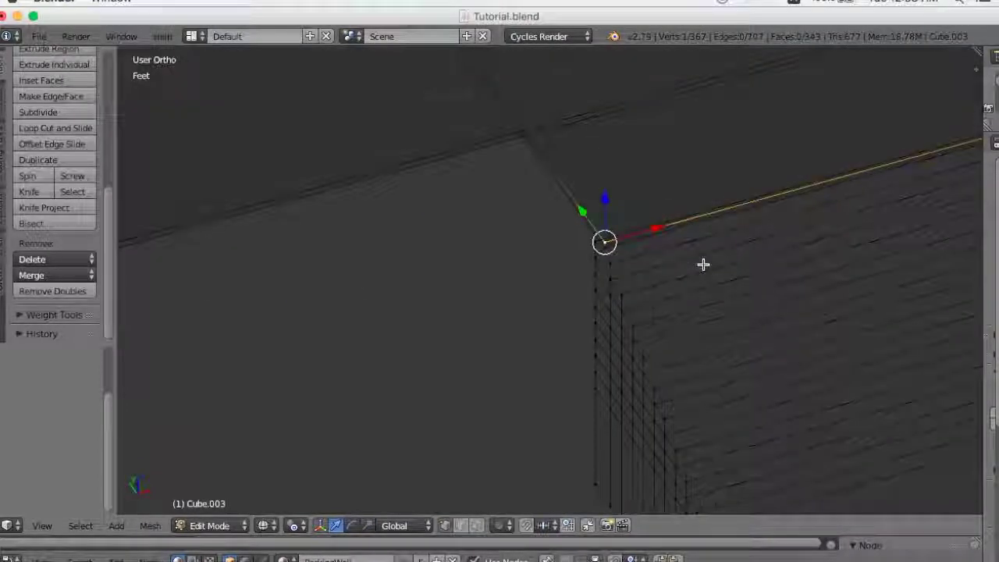
# Add a second corner vertex and box-select the corner's remaining vertices.
pyautogui.keyDown('shift'); pyautogui.rightClick(632, 234); pyautogui.keyUp('shift')
pyautogui.scroll(-2, 680, 283)
pyautogui.scroll(-5, 683, 283)
pyautogui.moveTo(682, 283); pyautogui.dragTo(661, 286, button='middle')
pyautogui.press('b')
pyautogui.moveTo(526, 265)
pyautogui.mouseDown()
pyautogui.moveTo(552, 78)
pyautogui.moveTo(486, 111)
pyautogui.mouseUp()
pyautogui.press('b')
# Scale the nine selected corner vertices to zero along the global X axis.
pyautogui.scroll(4, 623, 317)
pyautogui.scroll(2, 604, 330)
pyautogui.moveTo(604, 330)
pyautogui.mouseDown(button='middle')
pyautogui.moveTo(635, 331)
pyautogui.moveTo(682, 276)
pyautogui.moveTo(618, 330)
pyautogui.moveTo(627, 317)
pyautogui.mouseUp(button='middle')
pyautogui.moveTo(653, 261); pyautogui.dragTo(650, 277, button='middle')
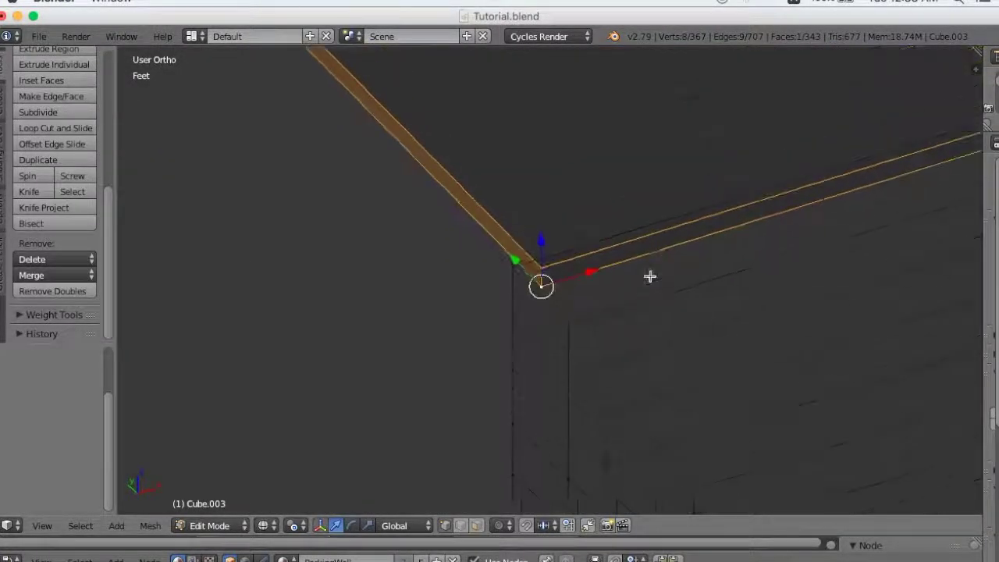
pyautogui.moveTo(569, 323); pyautogui.dragTo(690, 366, button='middle')
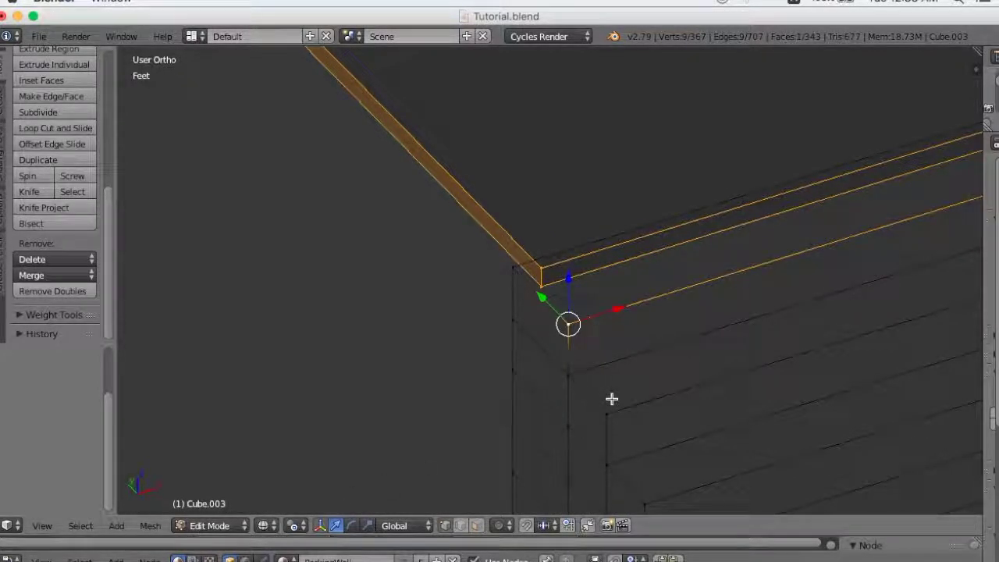
pyautogui.press('s')
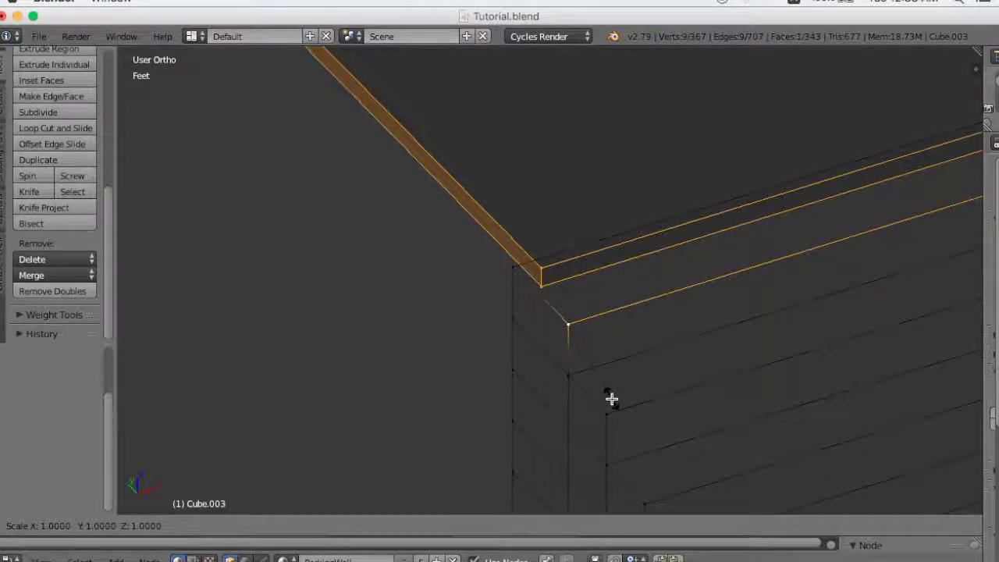
pyautogui.press('x')
pyautogui.press('Return')
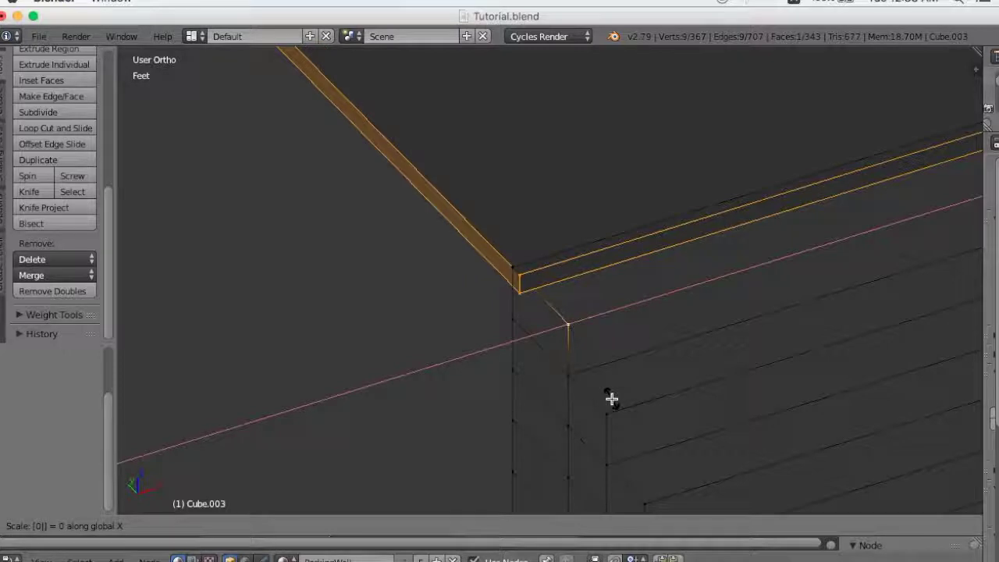
pyautogui.moveTo(611, 399)
pyautogui.mouseDown(button='middle')
pyautogui.moveTo(471, 399)
pyautogui.moveTo(635, 408)
pyautogui.moveTo(570, 417)
pyautogui.moveTo(484, 356)
pyautogui.moveTo(367, 338)
pyautogui.mouseUp(button='middle')
# Clear the selection, box-select the slab's corner vertices, and add one more corner vertex.
pyautogui.press('a')
pyautogui.scroll(4, 542, 353)
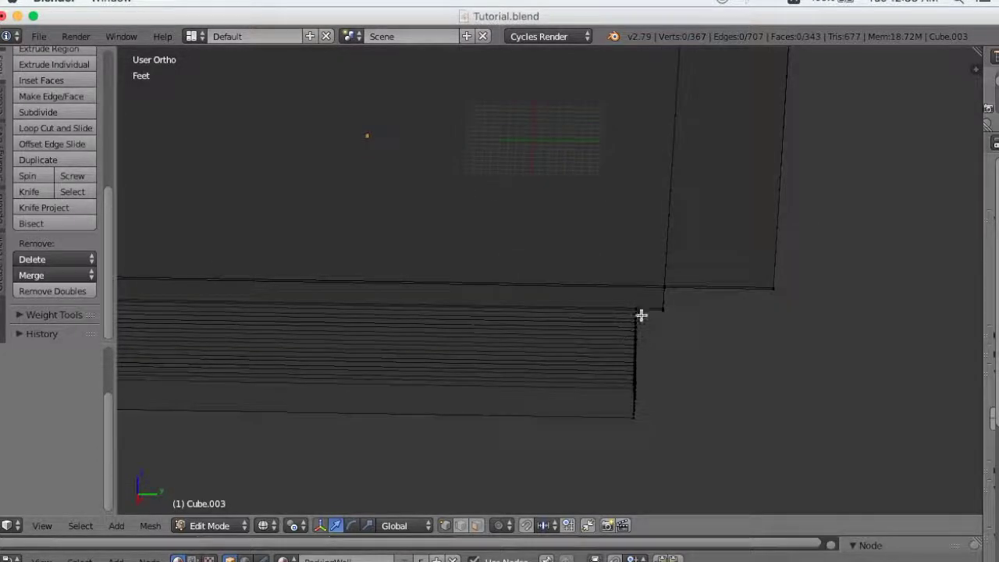
pyautogui.rightClick(654, 323)
pyautogui.scroll(-3, 654, 324)
pyautogui.moveTo(689, 369)
pyautogui.mouseDown(button='middle')
pyautogui.moveTo(711, 295)
pyautogui.moveTo(709, 346)
pyautogui.mouseUp(button='middle')
pyautogui.press('b')
pyautogui.moveTo(665, 146); pyautogui.dragTo(602, 218)
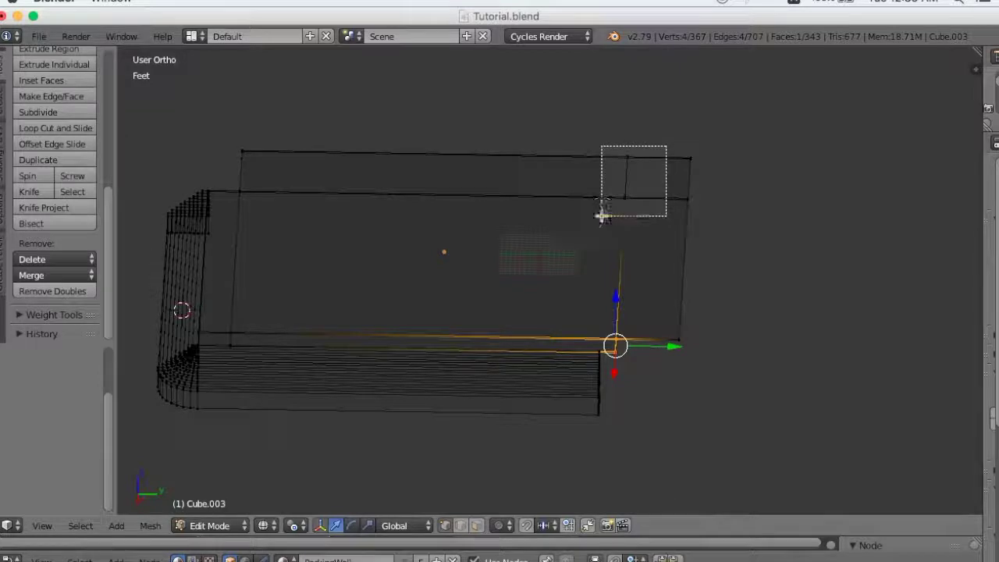
pyautogui.scroll(3, 692, 382)
pyautogui.scroll(2, 727, 411)
pyautogui.keyDown('shift'); pyautogui.moveTo(734, 384); pyautogui.dragTo(591, 236, button='middle'); pyautogui.keyUp('shift')
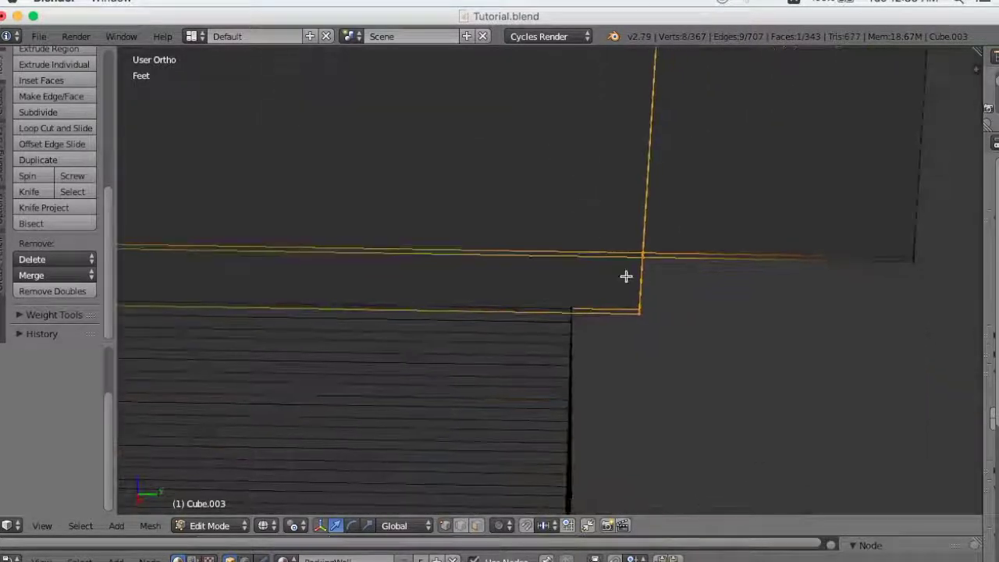
pyautogui.scroll(3, 639, 290)
pyautogui.moveTo(635, 377)
pyautogui.mouseDown(button='middle')
pyautogui.moveTo(624, 364)
pyautogui.moveTo(638, 373)
pyautogui.moveTo(629, 370)
pyautogui.mouseUp(button='middle')
pyautogui.keyDown('shift'); pyautogui.rightClick(427, 274); pyautogui.keyUp('shift')
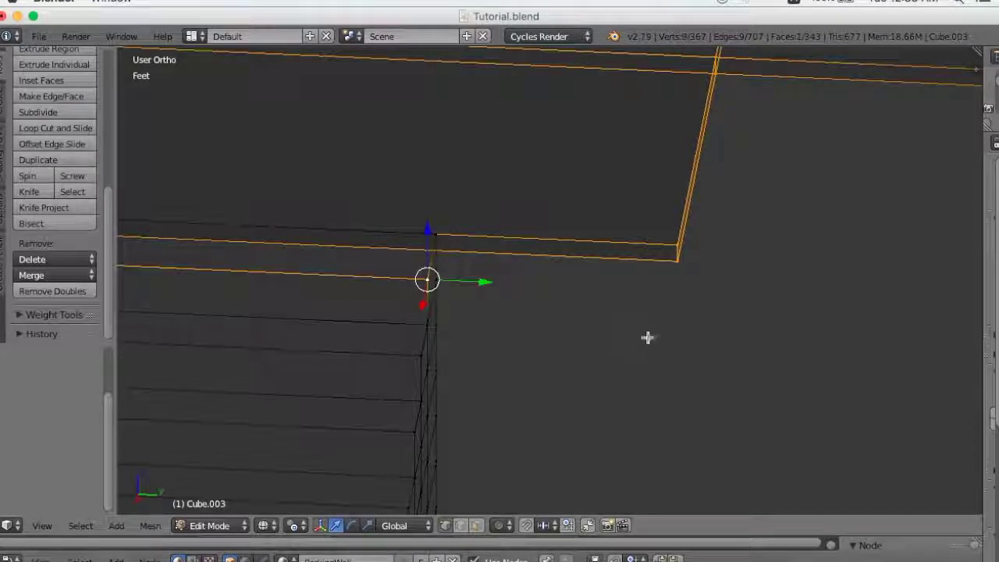
# Scale the selected corner vertices to zero along the global Y axis.
pyautogui.press('s')
pyautogui.hotkey('shift', 'z')
pyautogui.press('0')
pyautogui.press('y')
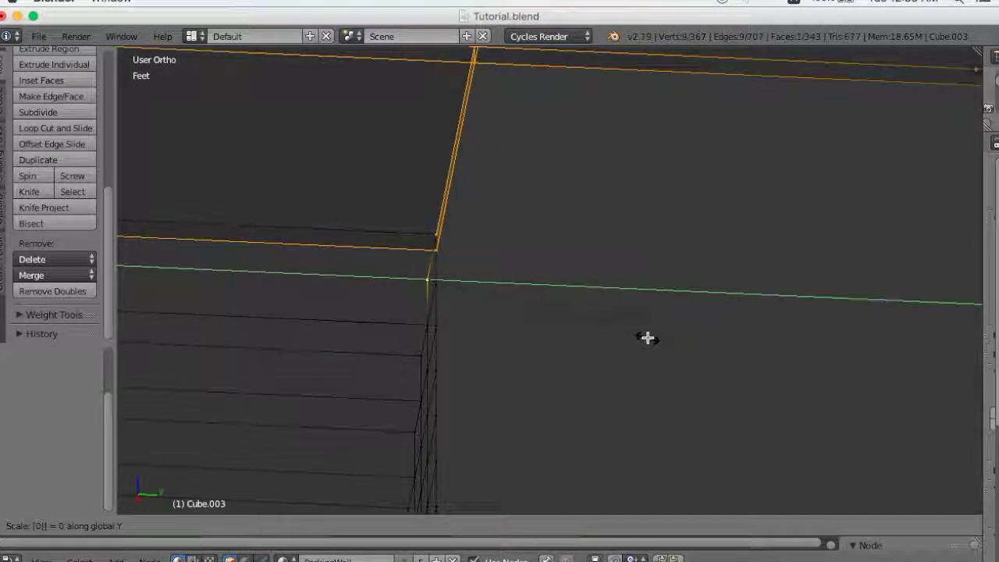
pyautogui.click(649, 338)
pyautogui.moveTo(498, 299)
pyautogui.mouseDown(button='middle')
pyautogui.moveTo(468, 289)
pyautogui.moveTo(562, 327)
pyautogui.moveTo(630, 323)
pyautogui.mouseUp(button='middle')
pyautogui.scroll(-5, 562, 327)
# Return to solid shading and select the whole connected top floor piece.
pyautogui.press('z')
pyautogui.scroll(4, 689, 389)
pyautogui.scroll(-2, 690, 388)
pyautogui.moveTo(689, 389)
pyautogui.mouseDown(button='middle')
pyautogui.moveTo(703, 419)
pyautogui.moveTo(602, 380)
pyautogui.moveTo(601, 365)
pyautogui.mouseUp(button='middle')
pyautogui.rightClick(569, 320)
pyautogui.hotkey('ctrl', 'l')
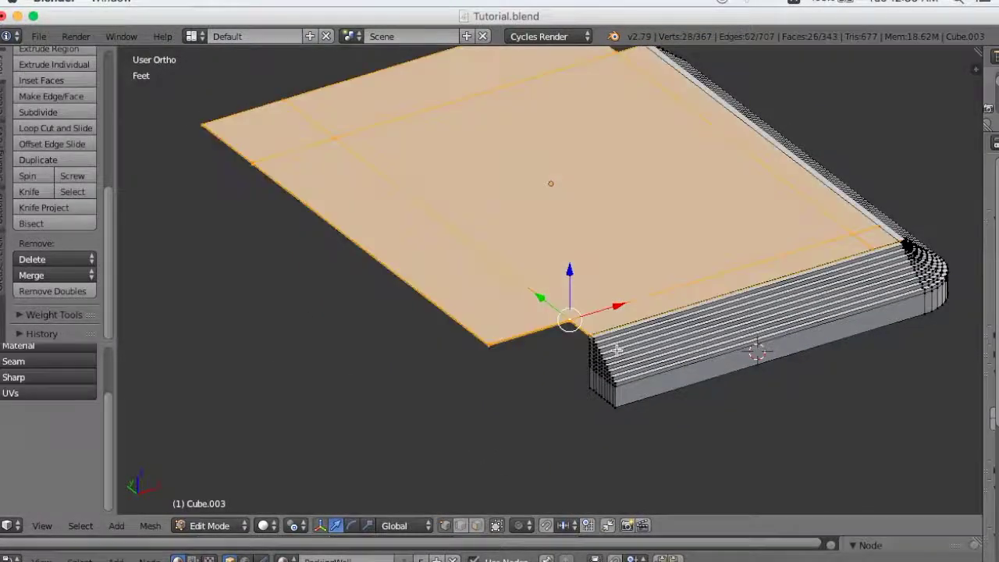
# Separate the selected floor surface from the ribbed slab into its own object.
pyautogui.press('p')
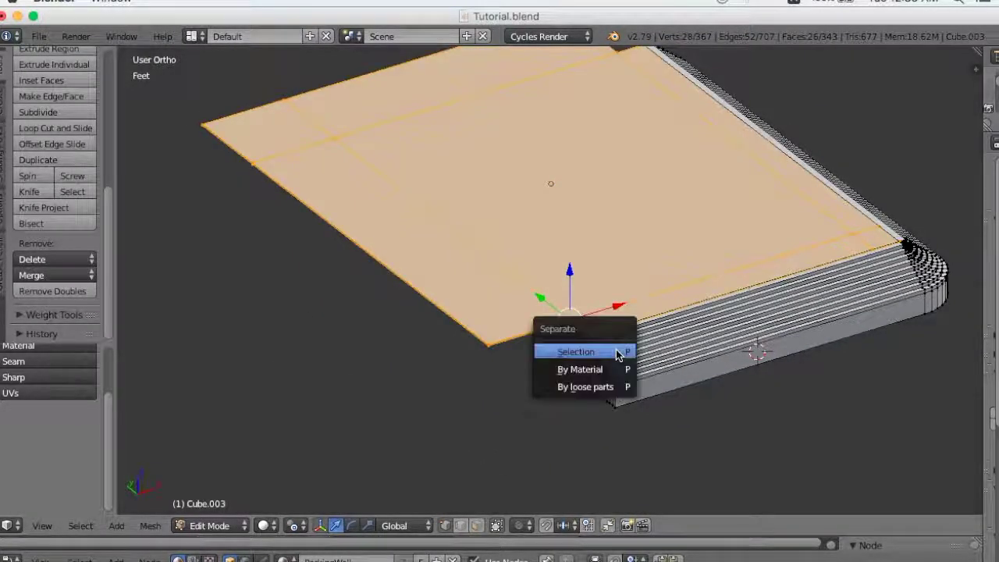
pyautogui.click(617, 352)
pyautogui.press('Tab')
pyautogui.moveTo(691, 371); pyautogui.dragTo(703, 353, button='middle')
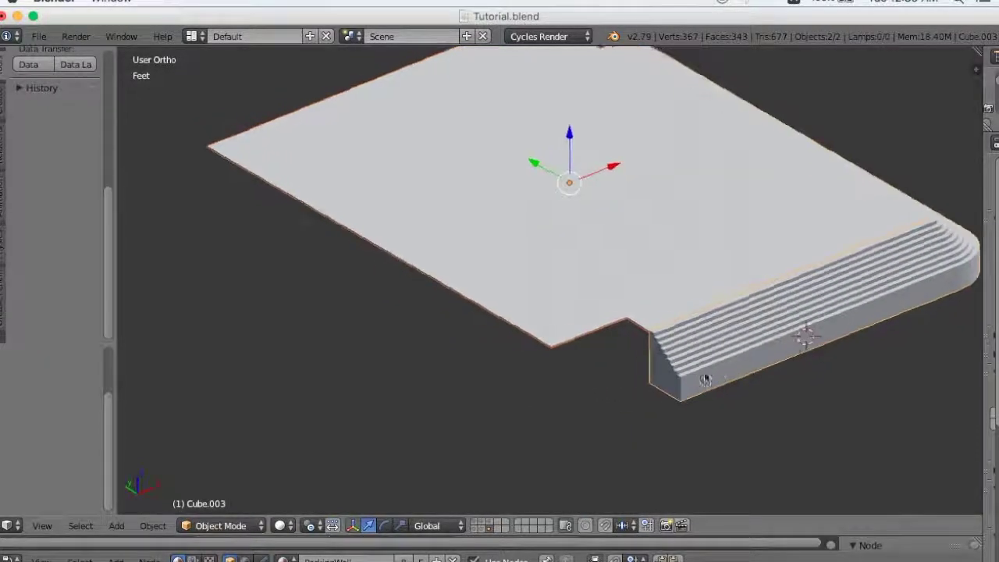
# Edit the remaining slab mesh in face select mode.
pyautogui.press('Tab')
pyautogui.scroll(4, 765, 416)
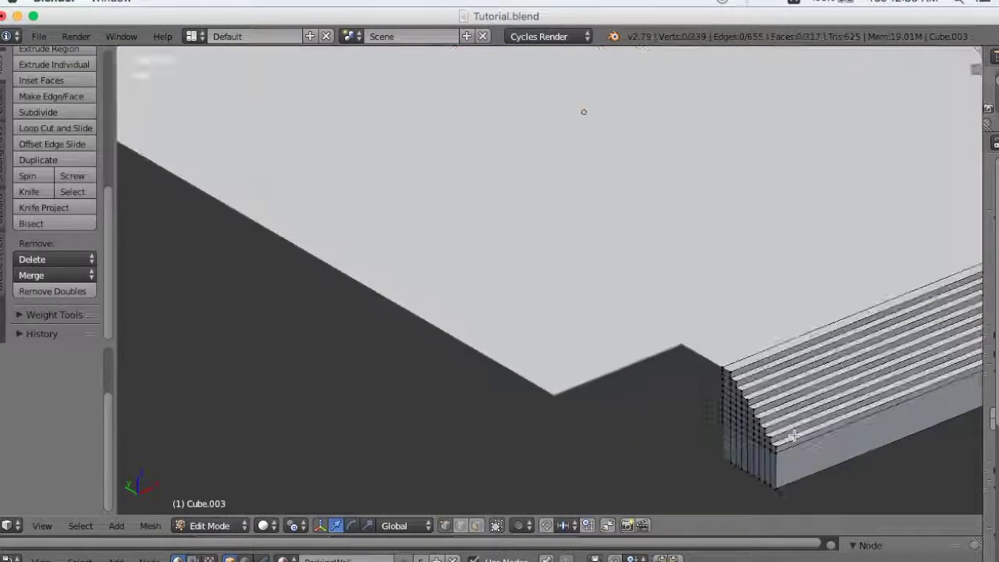
pyautogui.hotkey('ctrl', 'Tab')
pyautogui.click(758, 469)
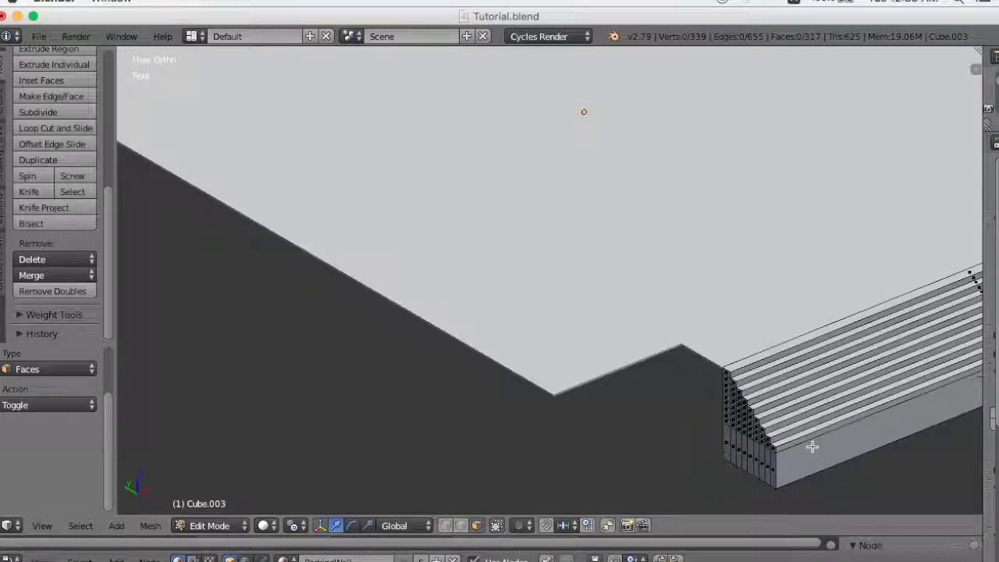
pyautogui.keyDown('shift'); pyautogui.moveTo(808, 444); pyautogui.dragTo(551, 444, button='middle'); pyautogui.keyUp('shift')
pyautogui.scroll(3, 551, 443)
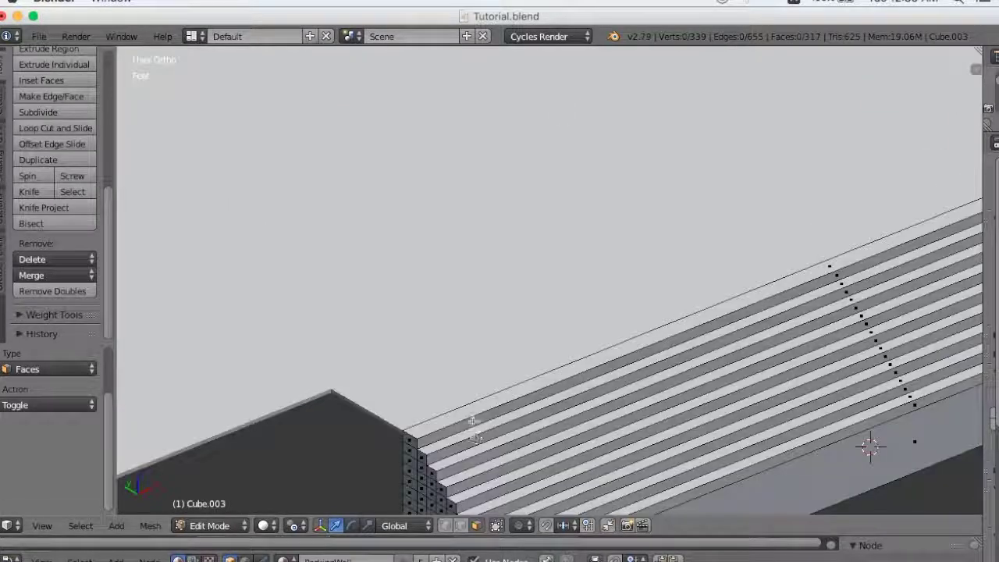
pyautogui.scroll(-4, 441, 363)
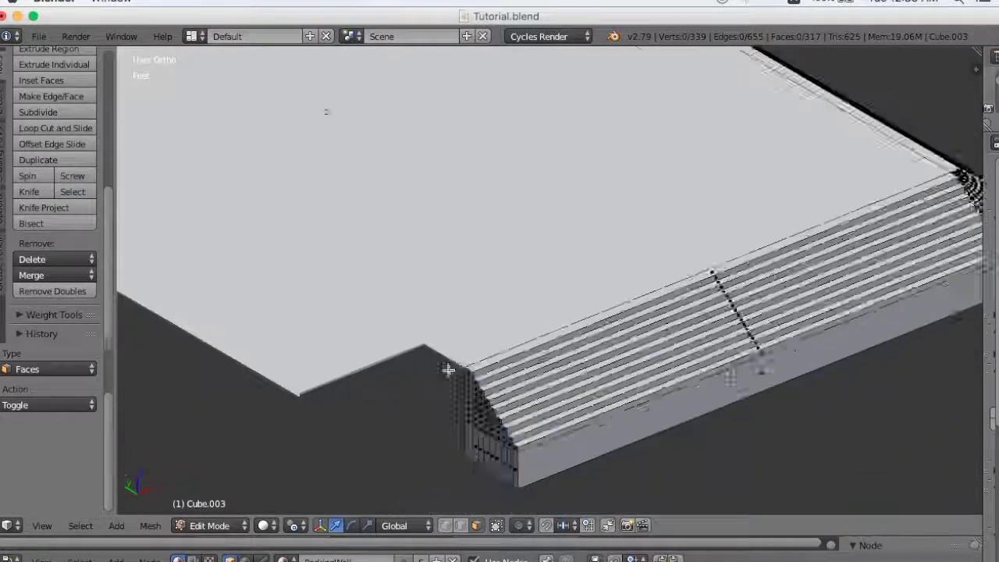
pyautogui.scroll(1, 610, 334)
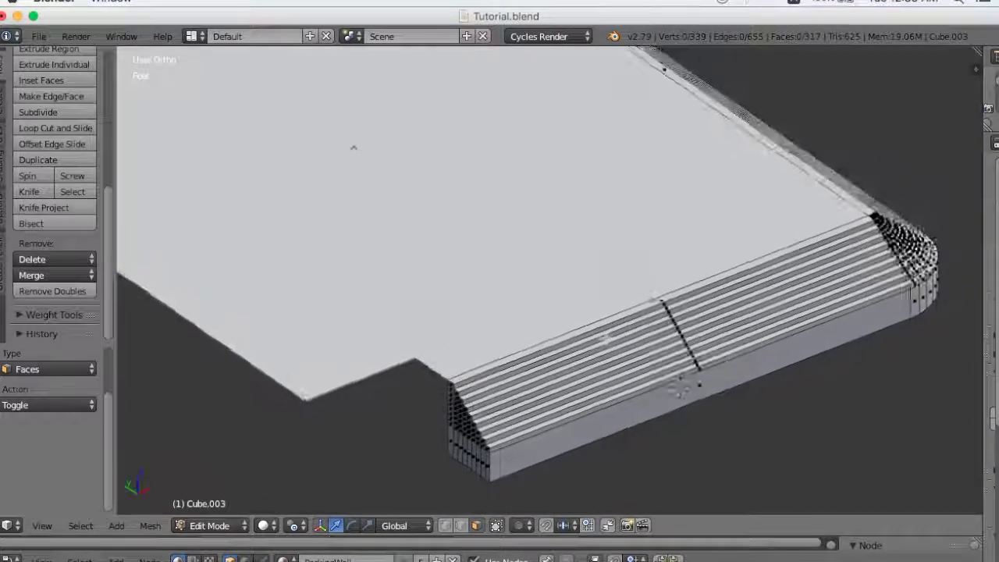
pyautogui.scroll(2, 623, 348)
# Select the face loops along the top edge strip, including around the rounded corner.
pyautogui.keyDown('alt'); pyautogui.click(658, 328); pyautogui.keyUp('alt')
pyautogui.moveTo(658, 327)
pyautogui.mouseDown(button='middle')
pyautogui.moveTo(593, 297)
pyautogui.moveTo(607, 363)
pyautogui.mouseUp(button='middle')
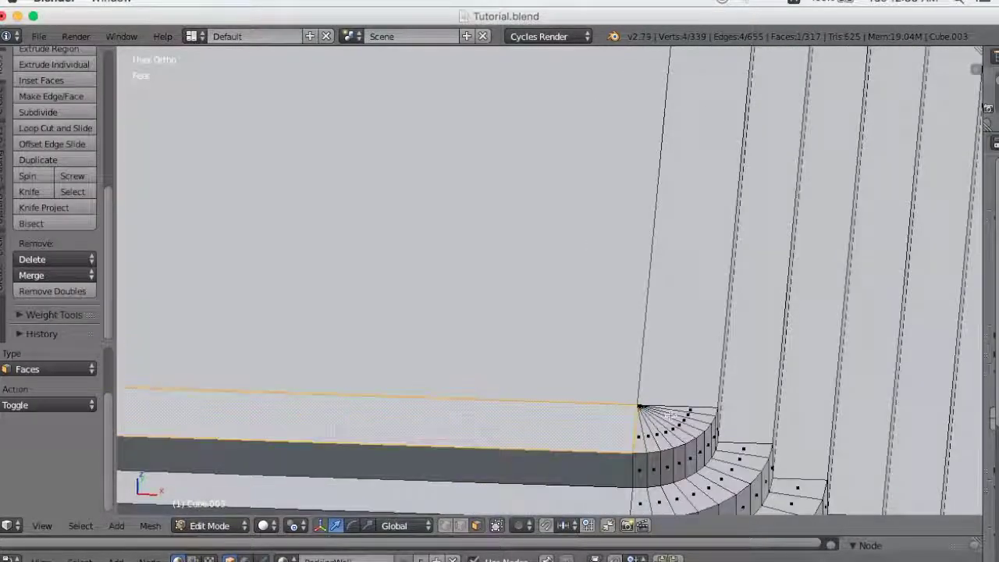
pyautogui.keyDown('alt'); pyautogui.keyDown('shift'); pyautogui.click(654, 415); pyautogui.keyUp('shift'); pyautogui.keyUp('alt')
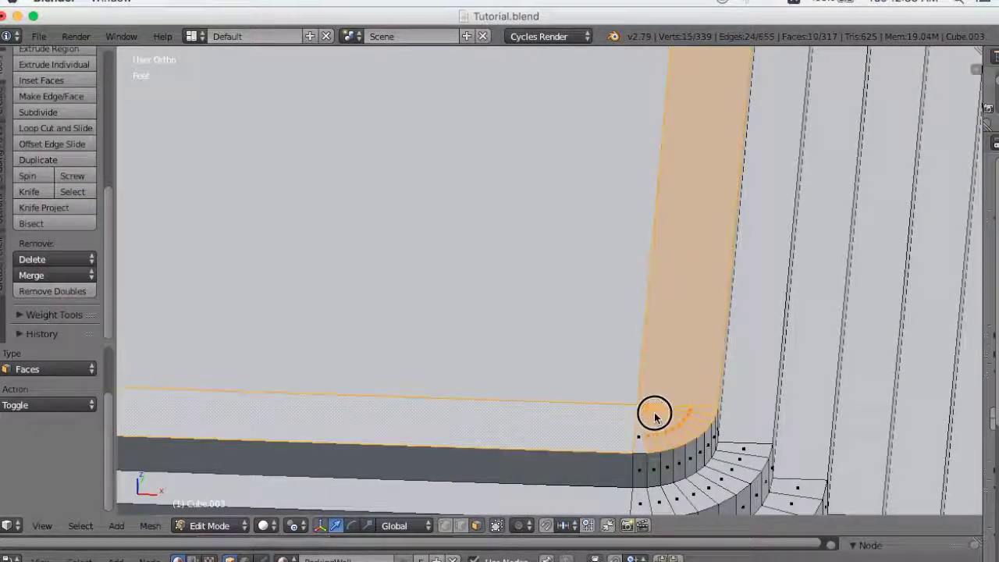
pyautogui.scroll(-4, 673, 398)
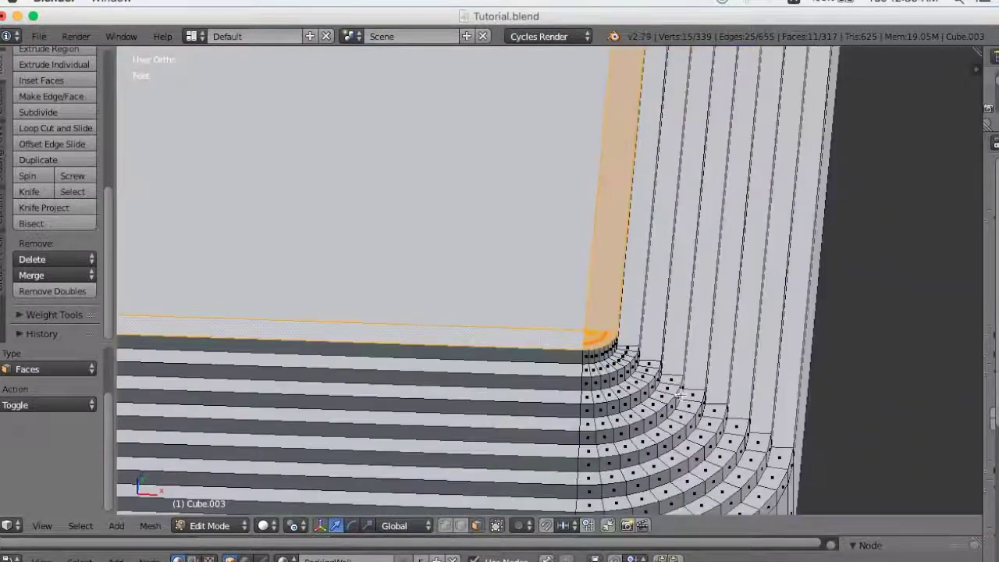
pyautogui.scroll(-3, 687, 397)
pyautogui.moveTo(692, 397)
pyautogui.mouseDown(button='middle')
pyautogui.moveTo(532, 385)
pyautogui.moveTo(542, 368)
pyautogui.moveTo(667, 345)
pyautogui.moveTo(623, 323)
pyautogui.moveTo(667, 296)
pyautogui.moveTo(651, 281)
pyautogui.moveTo(569, 292)
pyautogui.moveTo(576, 351)
pyautogui.moveTo(613, 355)
pyautogui.mouseUp(button='middle')
pyautogui.scroll(3, 576, 350)
pyautogui.press('z')
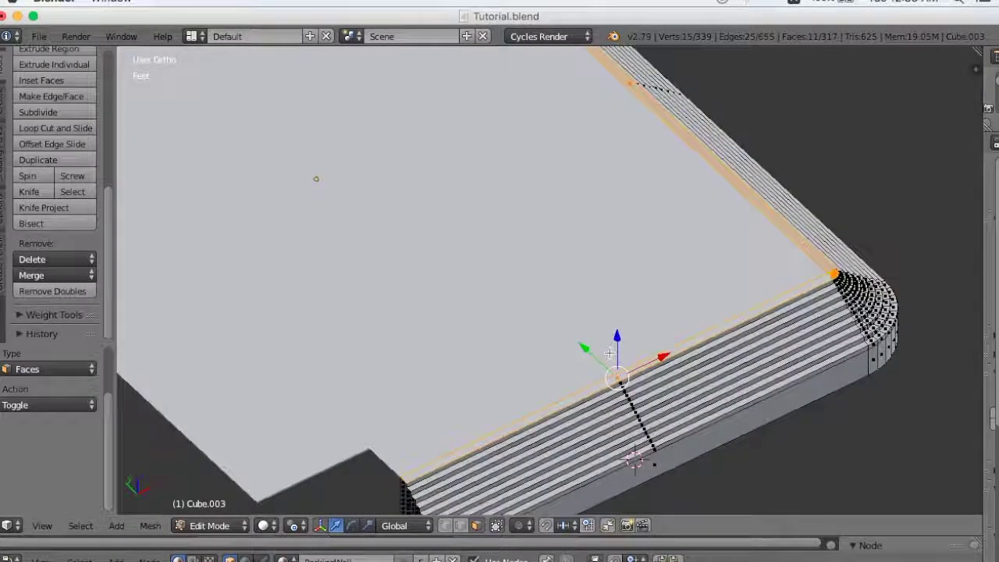
# Separate the selected top-edge strip into its own object and return to Object Mode.
pyautogui.press('p')
pyautogui.click(608, 353)
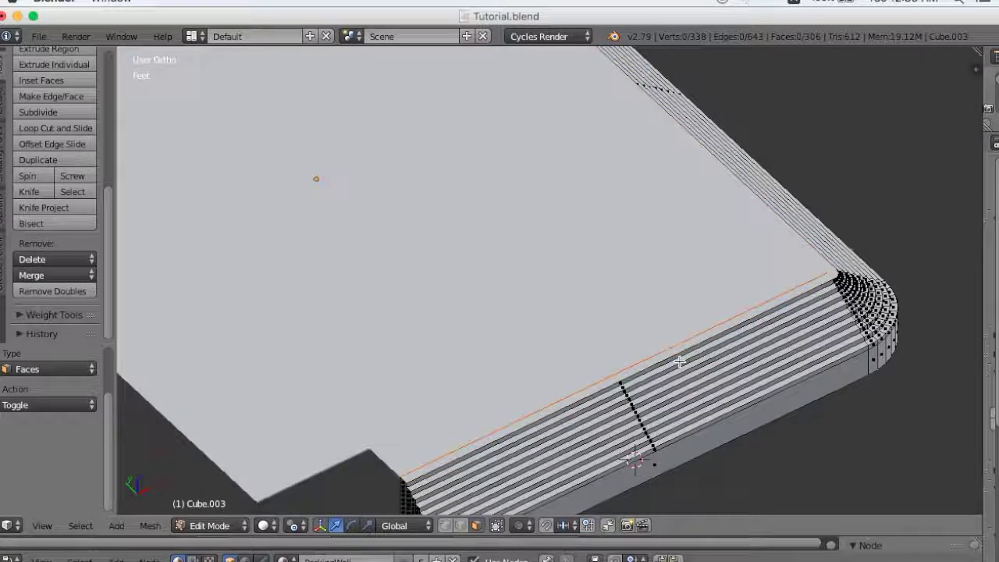
pyautogui.press('Tab')
pyautogui.scroll(-3, 699, 357)
pyautogui.scroll(4, 691, 357)
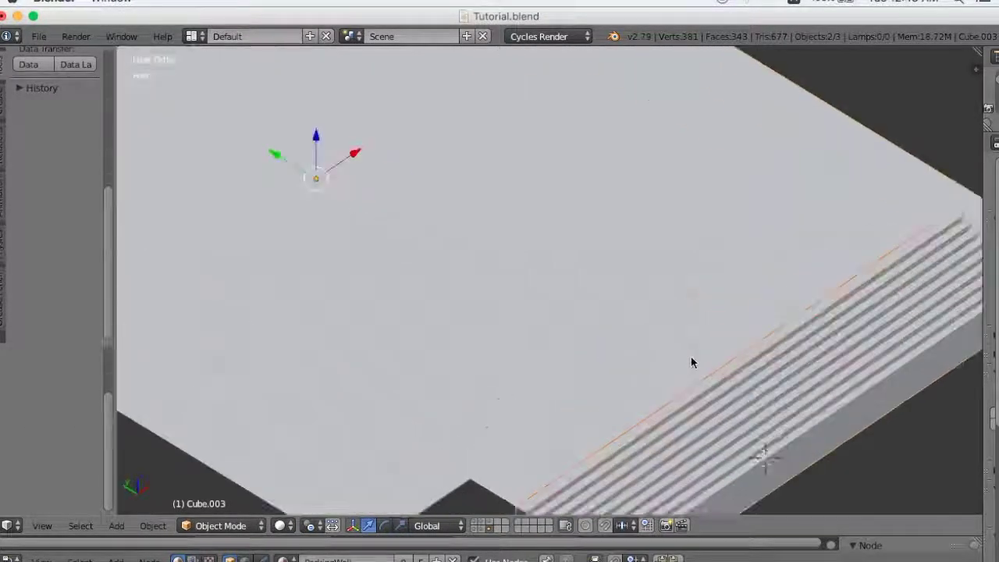
# Select the separated slab pieces Cube.005 and Cube.004.
pyautogui.rightClick(681, 402)
pyautogui.scroll(-4, 692, 406)
pyautogui.moveTo(726, 415); pyautogui.dragTo(747, 393, button='middle')
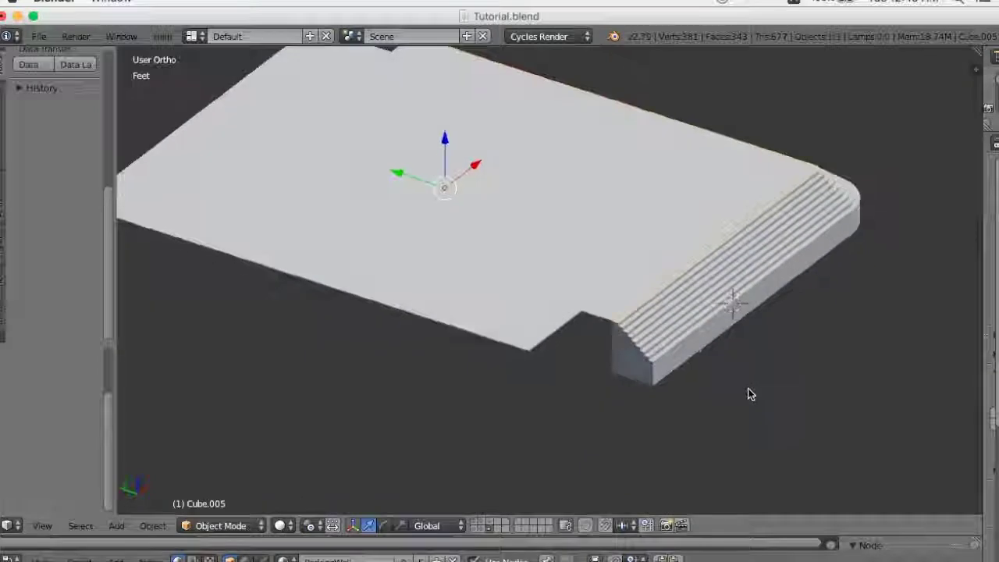
pyautogui.keyDown('shift'); pyautogui.rightClick(556, 281); pyautogui.keyUp('shift')
pyautogui.scroll(-2, 707, 379)
pyautogui.moveTo(707, 379)
pyautogui.mouseDown(button='middle')
pyautogui.moveTo(723, 339)
pyautogui.moveTo(669, 364)
pyautogui.mouseUp(button='middle')
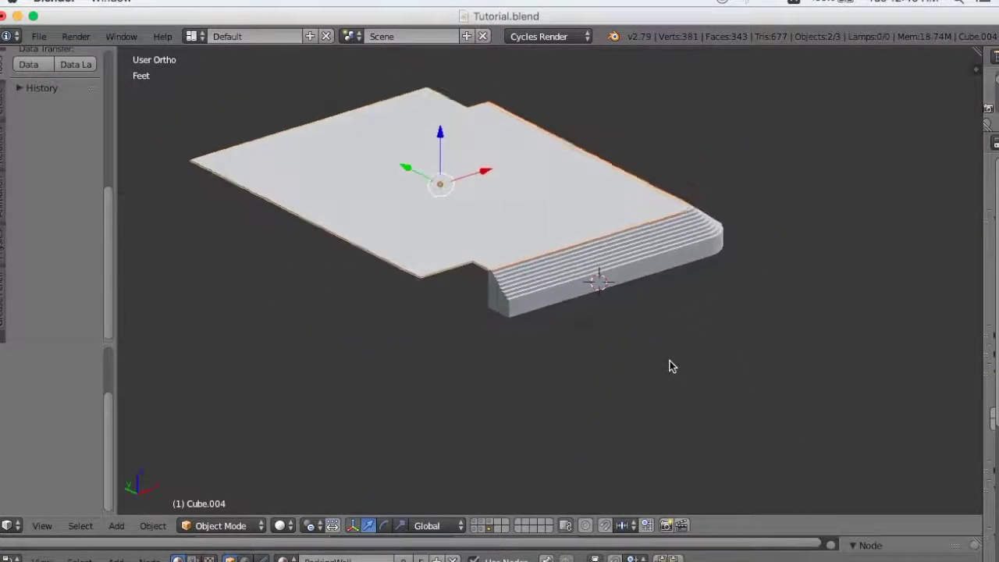
pyautogui.scroll(3, 670, 364)
pyautogui.scroll(3, 670, 366)
pyautogui.scroll(-2, 669, 369)
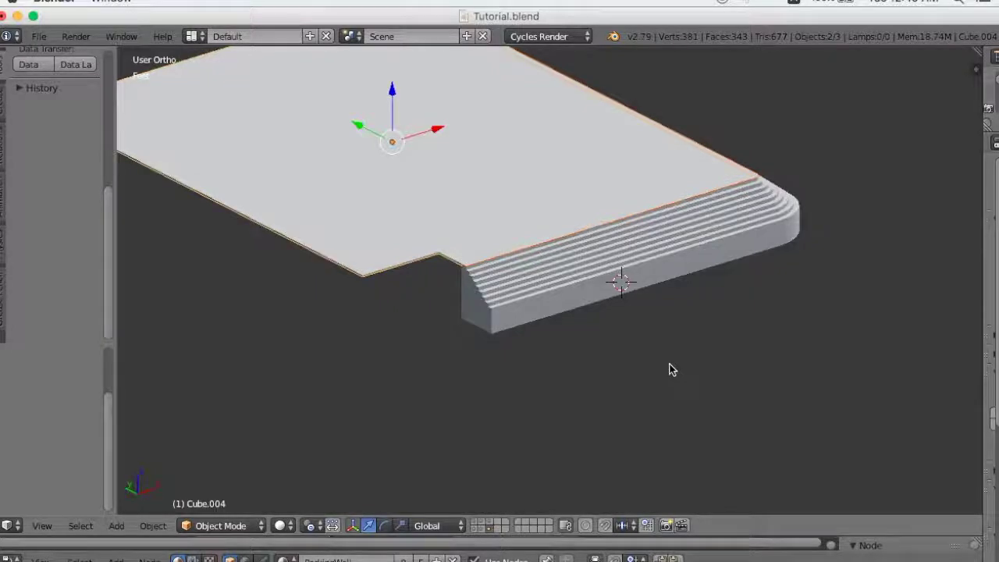
# Move the selected slab pieces to an empty layer and display that layer.
pyautogui.press('m')
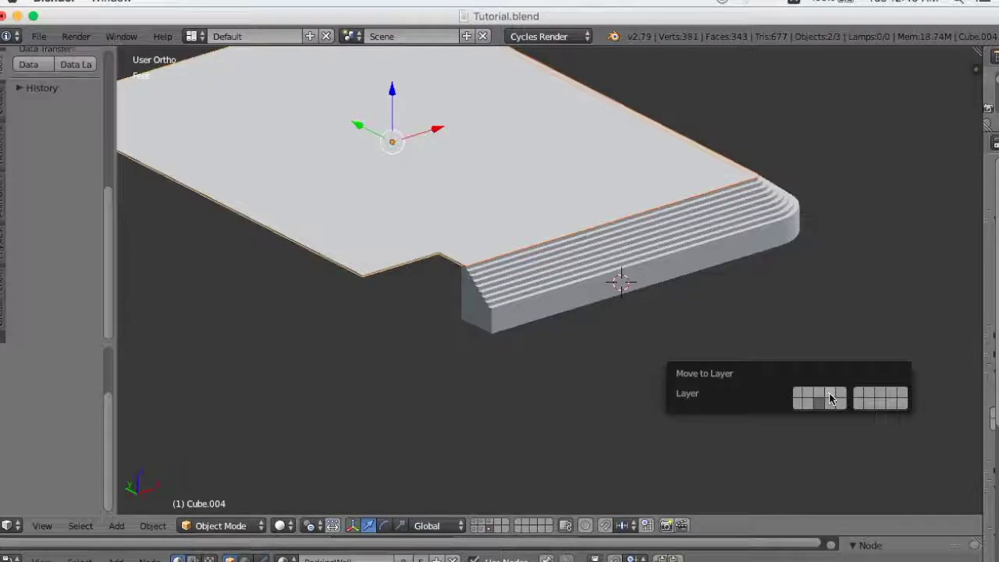
pyautogui.click(830, 399)
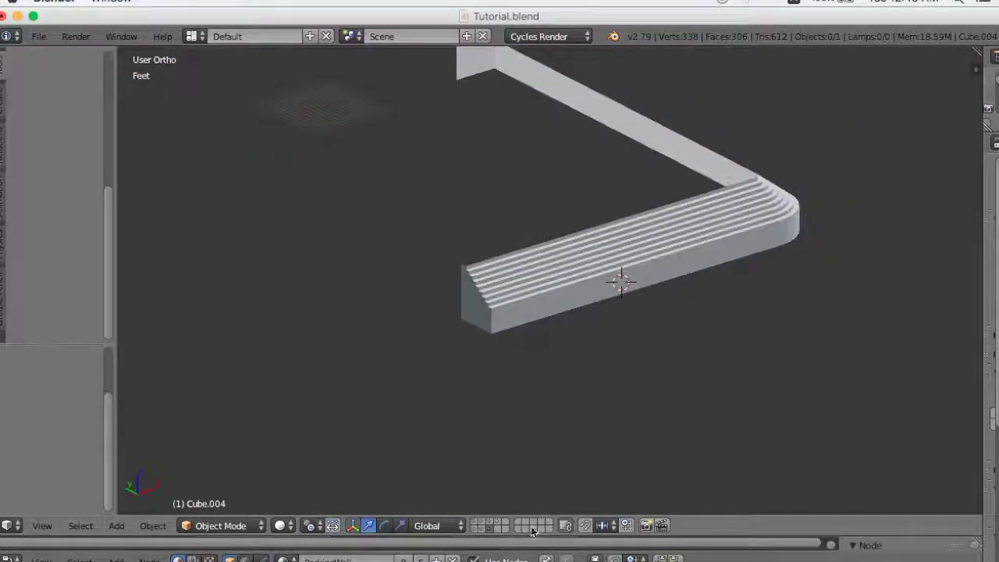
pyautogui.click(504, 525)
pyautogui.scroll(1, 631, 346)
pyautogui.scroll(3, 509, 357)
# In wireframe view, select both slab pieces and join them with Ctrl+J.
pyautogui.rightClick(538, 357)
pyautogui.scroll(3, 562, 363)
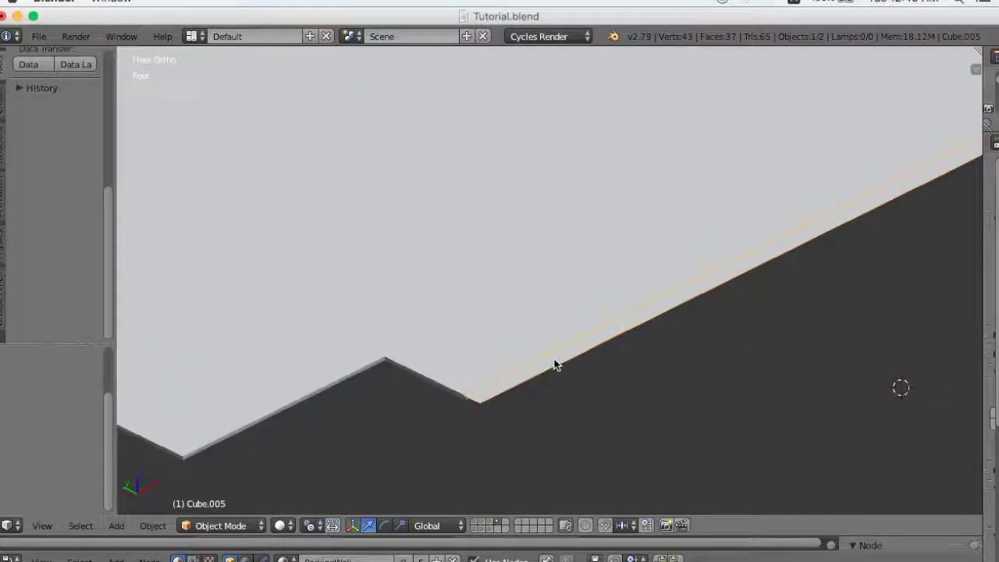
pyautogui.press('z')
pyautogui.moveTo(437, 367)
pyautogui.mouseDown(button='middle')
pyautogui.moveTo(516, 399)
pyautogui.moveTo(577, 379)
pyautogui.moveTo(536, 375)
pyautogui.moveTo(610, 273)
pyautogui.moveTo(527, 434)
pyautogui.mouseUp(button='middle')
pyautogui.keyDown('shift'); pyautogui.rightClick(480, 246); pyautogui.keyUp('shift')
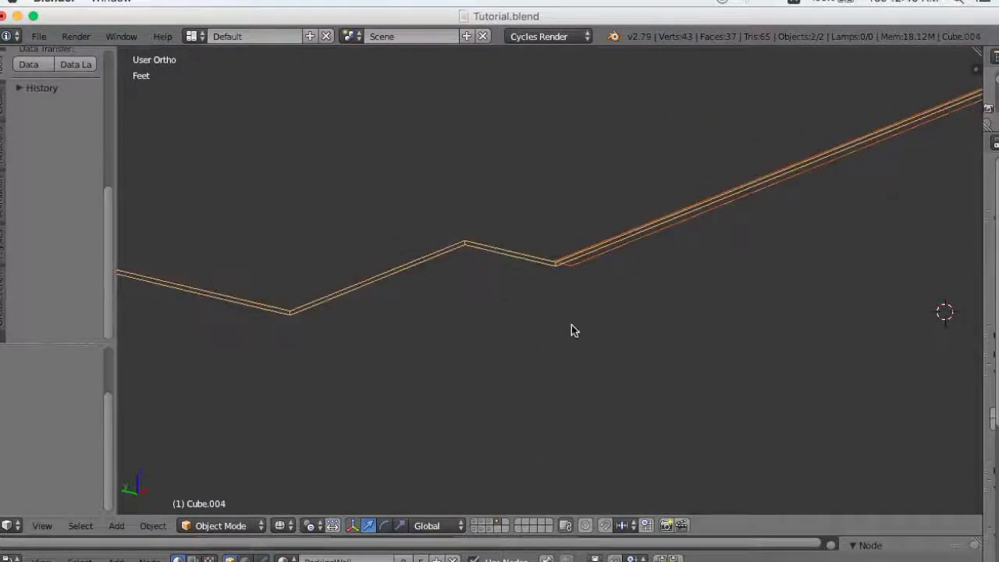
pyautogui.moveTo(571, 330); pyautogui.dragTo(584, 358, button='middle')
pyautogui.hotkey('ctrl', 'j')
# Edit the joined mesh in vertex select mode and select two corner vertices.
pyautogui.press('Tab')
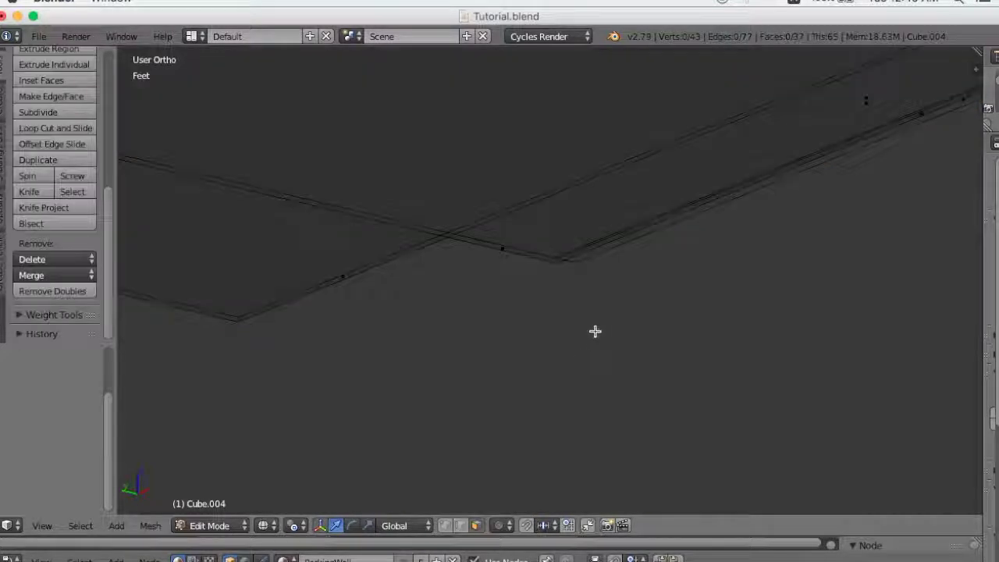
pyautogui.hotkey('ctrl', 'Tab')
pyautogui.click(591, 305)
pyautogui.moveTo(593, 304)
pyautogui.mouseDown(button='middle')
pyautogui.moveTo(610, 322)
pyautogui.moveTo(595, 308)
pyautogui.mouseUp(button='middle')
pyautogui.rightClick(574, 236)
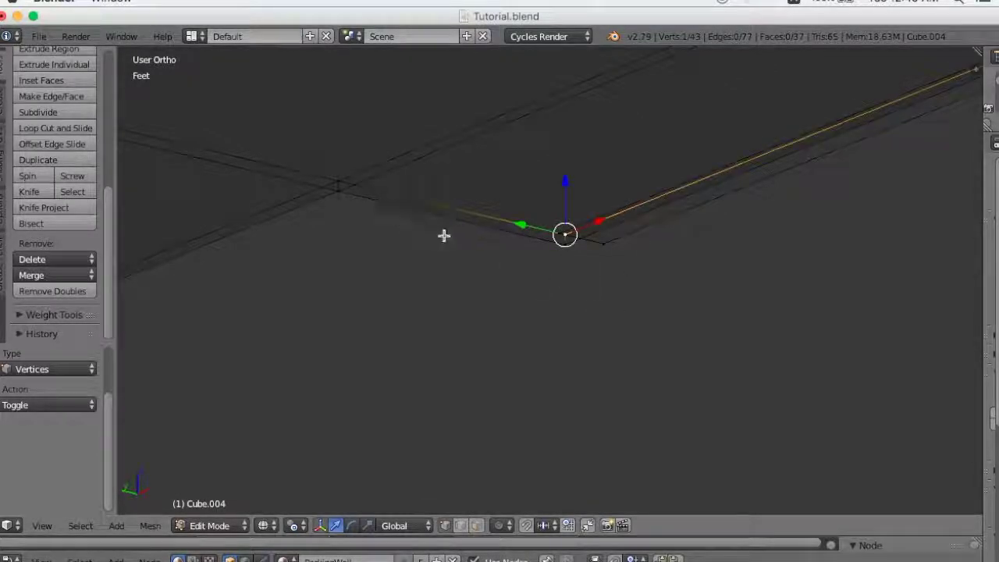
pyautogui.press('b')
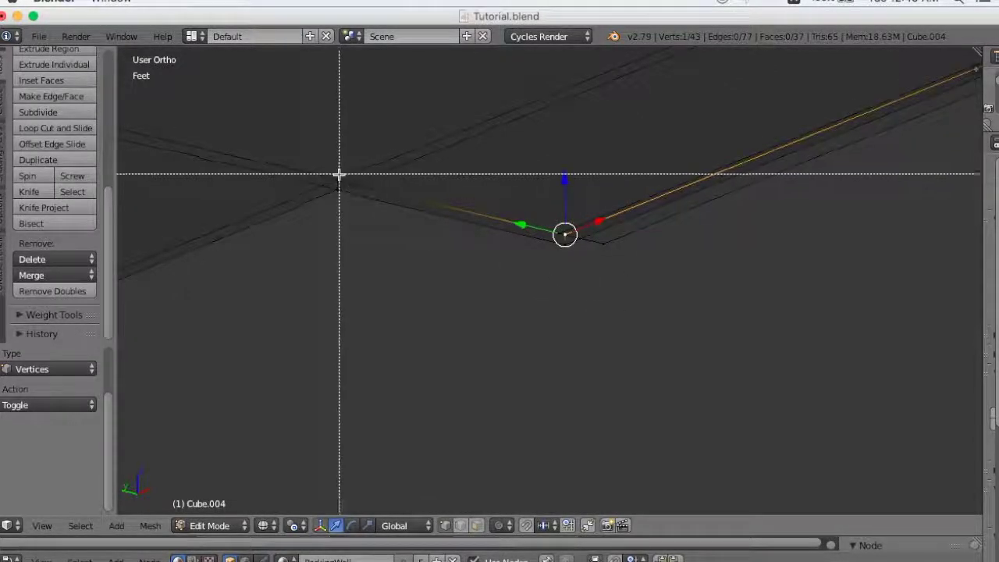
pyautogui.press('Escape')
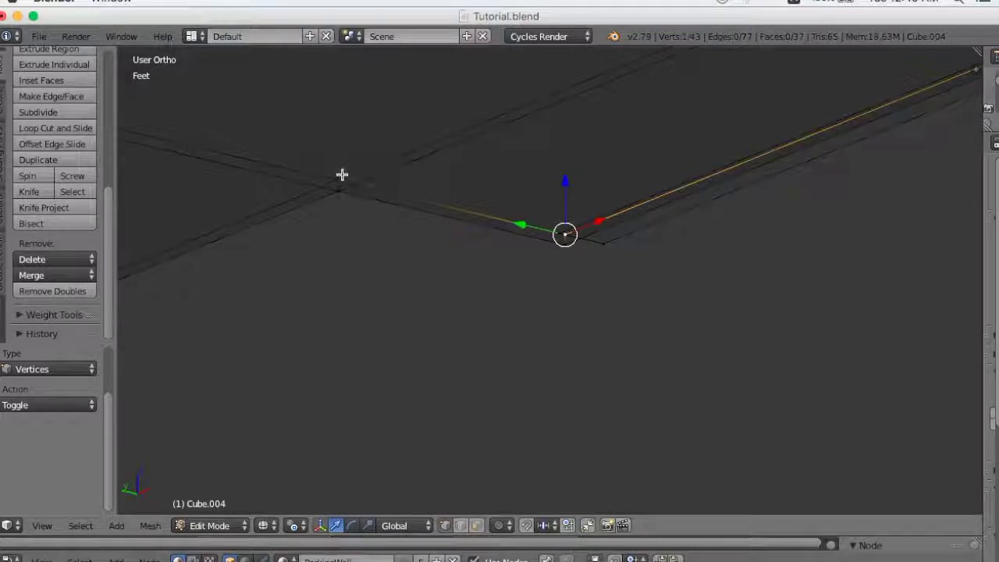
pyautogui.keyDown('shift'); pyautogui.rightClick(339, 173); pyautogui.keyUp('shift')
pyautogui.moveTo(339, 174)
pyautogui.mouseDown(button='middle')
pyautogui.moveTo(484, 285)
pyautogui.moveTo(515, 290)
pyautogui.mouseUp(button='middle')
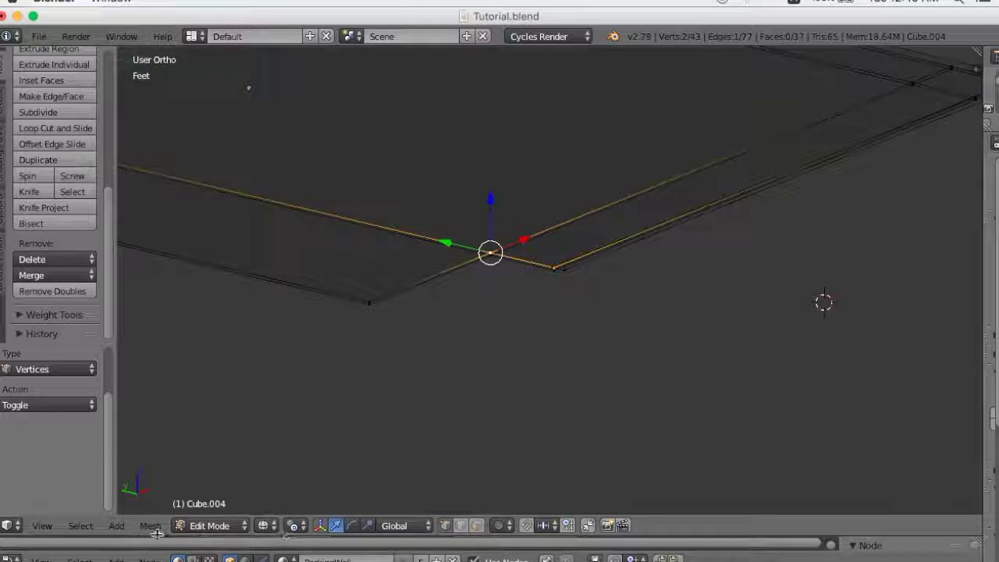
pyautogui.click(43, 529)
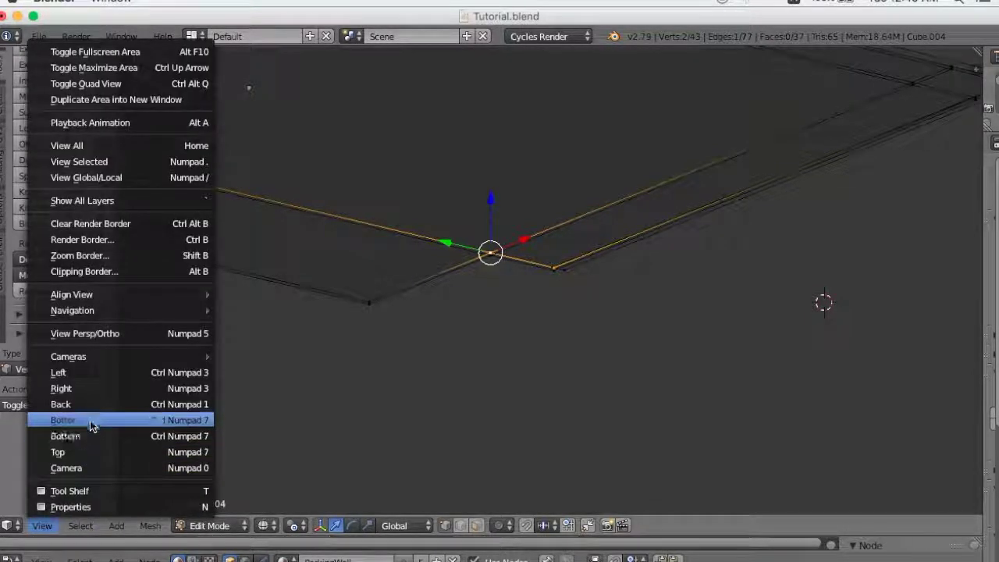
# Switch to the front view and frame the mesh's left end.
pyautogui.click(90, 417)
pyautogui.keyDown('shift'); pyautogui.moveTo(485, 278); pyautogui.dragTo(602, 320, button='middle'); pyautogui.keyUp('shift')
pyautogui.scroll(5, 602, 322)
pyautogui.scroll(3, 432, 259)
pyautogui.moveTo(433, 258)
pyautogui.keyDown('shift'); pyautogui.mouseDown(button='middle')
pyautogui.moveTo(668, 406)
pyautogui.moveTo(617, 390)
pyautogui.moveTo(663, 379)
pyautogui.mouseUp(button='middle'); pyautogui.keyUp('shift')
pyautogui.press('t')
pyautogui.moveTo(346, 383)
pyautogui.keyDown('shift'); pyautogui.mouseDown(button='middle')
pyautogui.moveTo(522, 388)
pyautogui.moveTo(584, 378)
pyautogui.mouseUp(button='middle'); pyautogui.keyUp('shift')
# Box-select the top vertices at the left end and further along the top edge.
pyautogui.press('b')
pyautogui.moveTo(235, 272); pyautogui.dragTo(299, 308)
pyautogui.moveTo(819, 372)
pyautogui.keyDown('shift'); pyautogui.mouseDown(button='middle')
pyautogui.moveTo(468, 361)
pyautogui.moveTo(553, 359)
pyautogui.mouseUp(button='middle'); pyautogui.keyUp('shift')
pyautogui.press('b')
pyautogui.moveTo(560, 279); pyautogui.dragTo(605, 309)
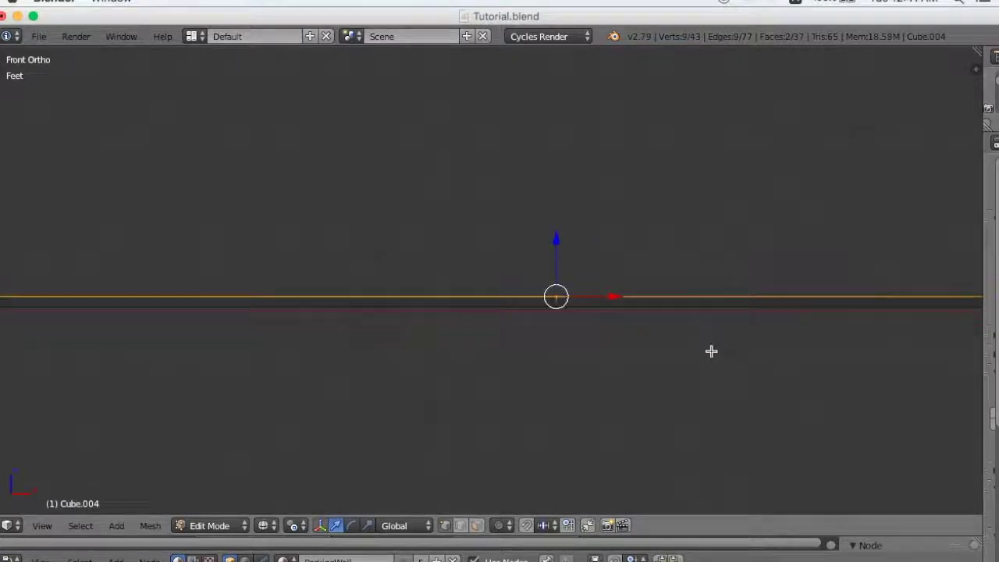
# Box-select the remaining top-edge vertices near the middle and at the right end.
pyautogui.keyDown('shift'); pyautogui.moveTo(786, 377); pyautogui.dragTo(252, 401, button='middle'); pyautogui.keyUp('shift')
pyautogui.scroll(-2, 886, 388)
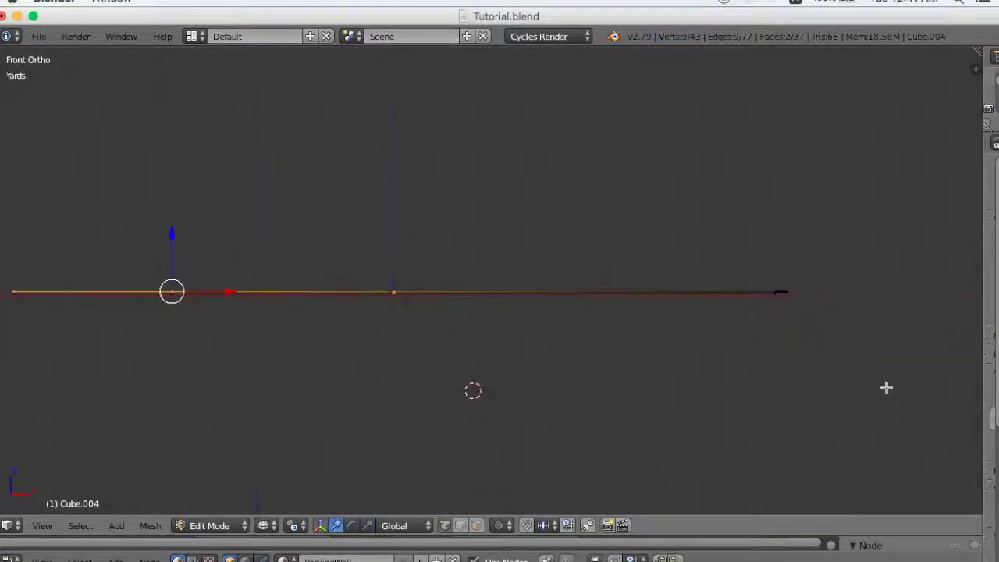
pyautogui.scroll(2, 888, 388)
pyautogui.scroll(2, 734, 380)
pyautogui.scroll(1, 473, 378)
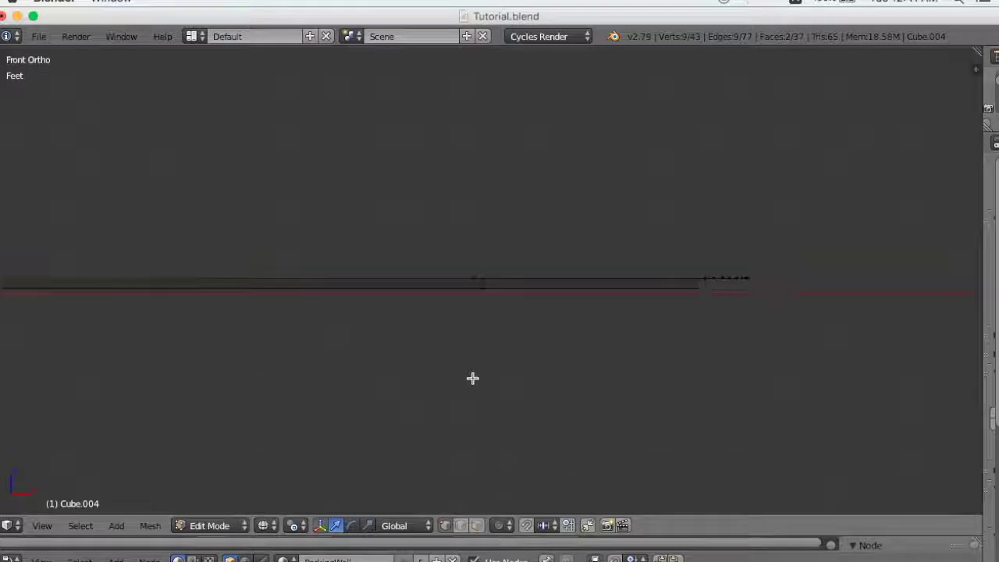
pyautogui.scroll(3, 601, 366)
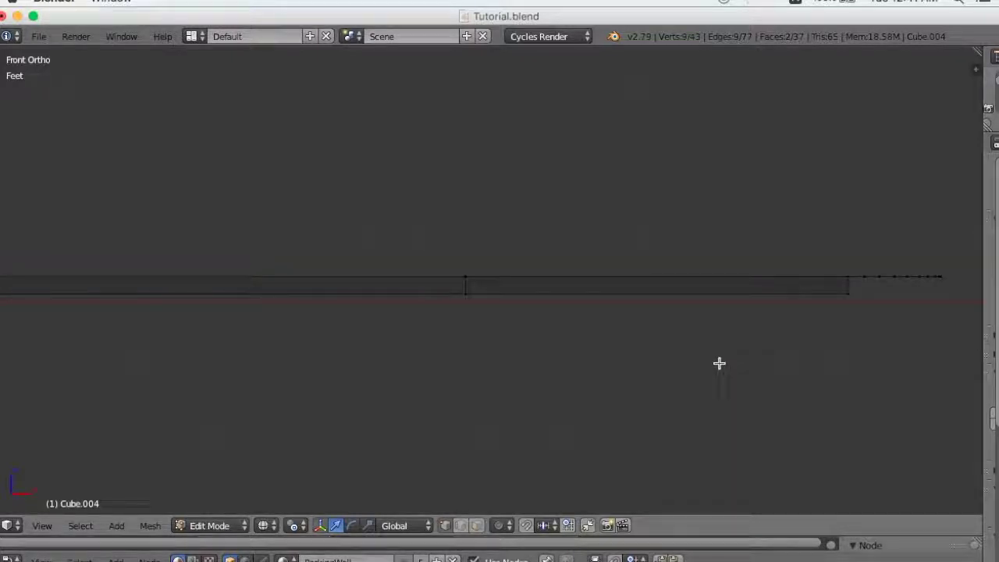
pyautogui.press('b')
pyautogui.moveTo(446, 238); pyautogui.dragTo(513, 285)
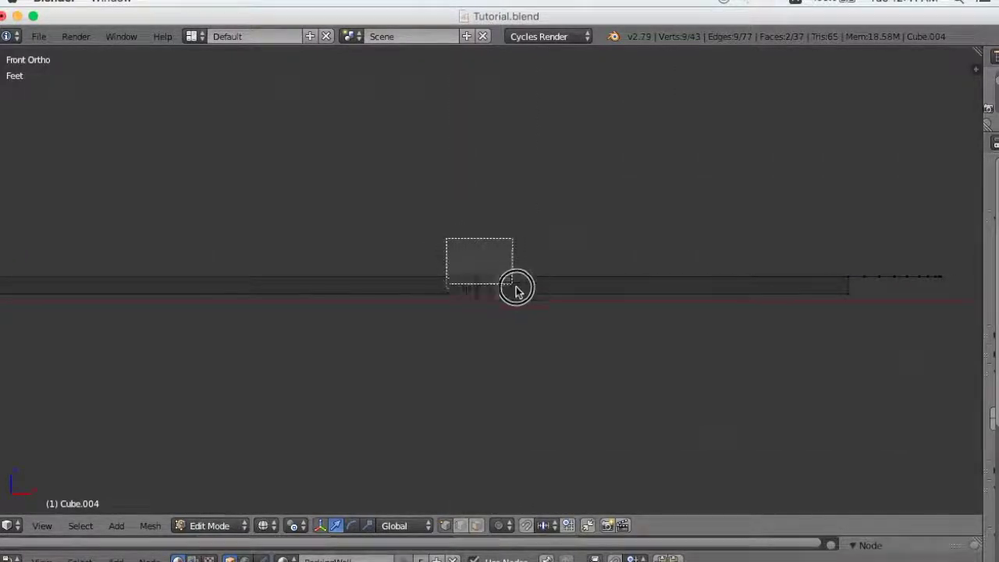
pyautogui.press('b')
pyautogui.moveTo(825, 257); pyautogui.dragTo(850, 286)
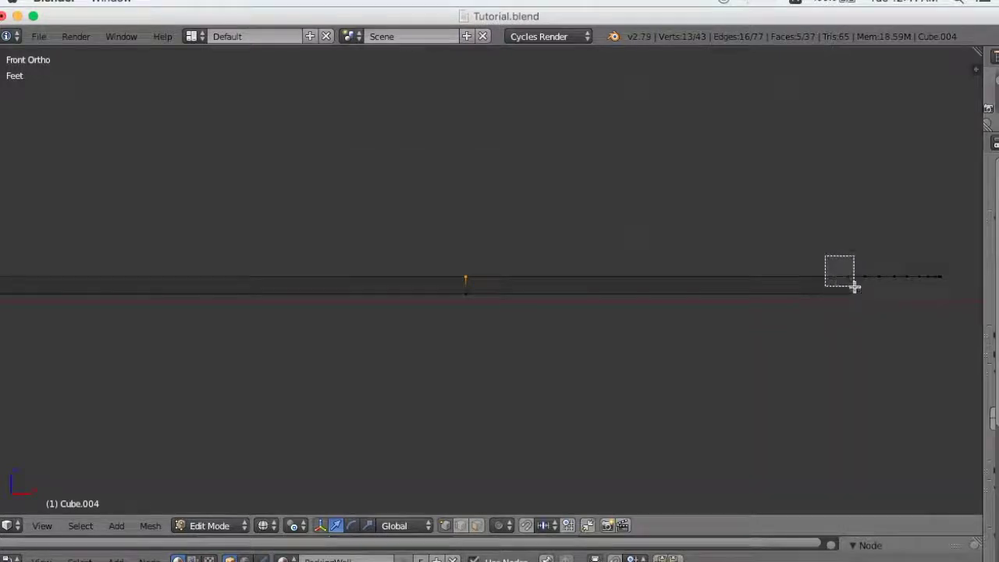
pyautogui.moveTo(874, 329)
pyautogui.mouseDown(button='middle')
pyautogui.moveTo(776, 315)
pyautogui.moveTo(801, 355)
pyautogui.mouseUp(button='middle')
pyautogui.moveTo(738, 413)
pyautogui.mouseDown(button='middle')
pyautogui.moveTo(736, 366)
pyautogui.moveTo(674, 319)
pyautogui.moveTo(756, 328)
pyautogui.moveTo(493, 350)
pyautogui.moveTo(479, 342)
pyautogui.mouseUp(button='middle')
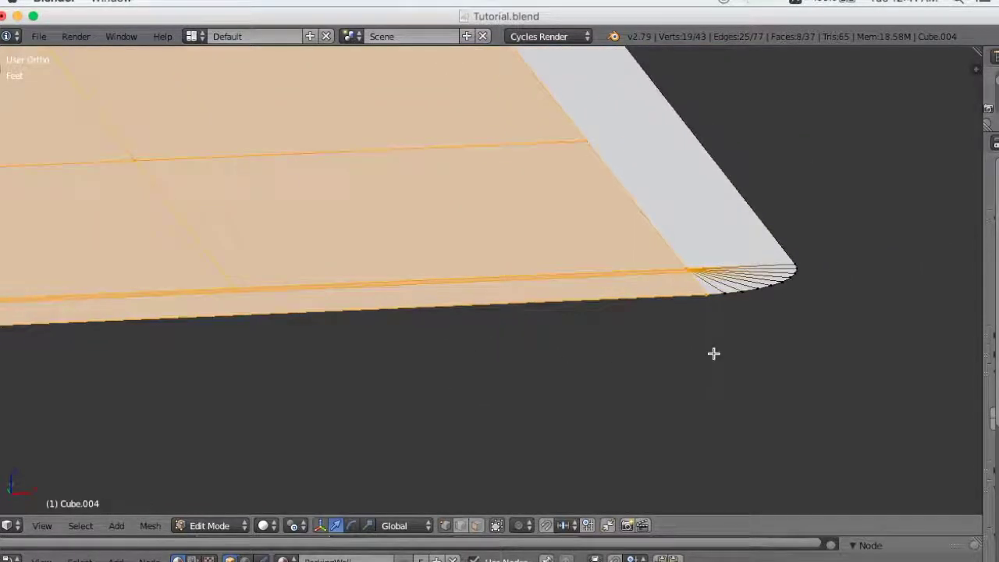
# Deselect the lower face and strip edges near the rounded corner.
pyautogui.scroll(1, 713, 354)
pyautogui.keyDown('shift'); pyautogui.moveTo(776, 364); pyautogui.dragTo(609, 368, button='middle'); pyautogui.keyUp('shift')
pyautogui.scroll(3, 609, 368)
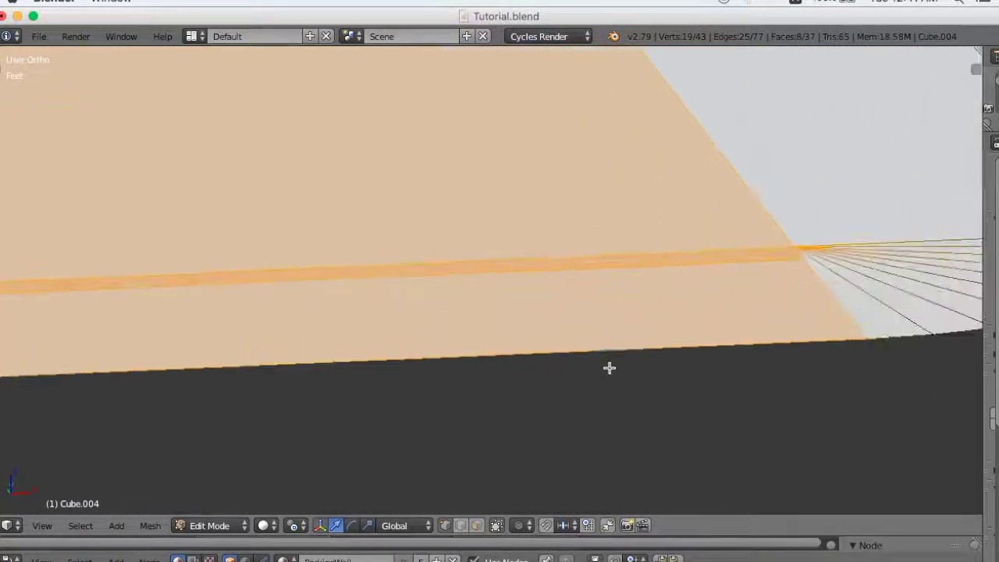
pyautogui.keyDown('shift'); pyautogui.moveTo(740, 362); pyautogui.dragTo(481, 379, button='middle'); pyautogui.keyUp('shift')
pyautogui.scroll(2, 626, 271)
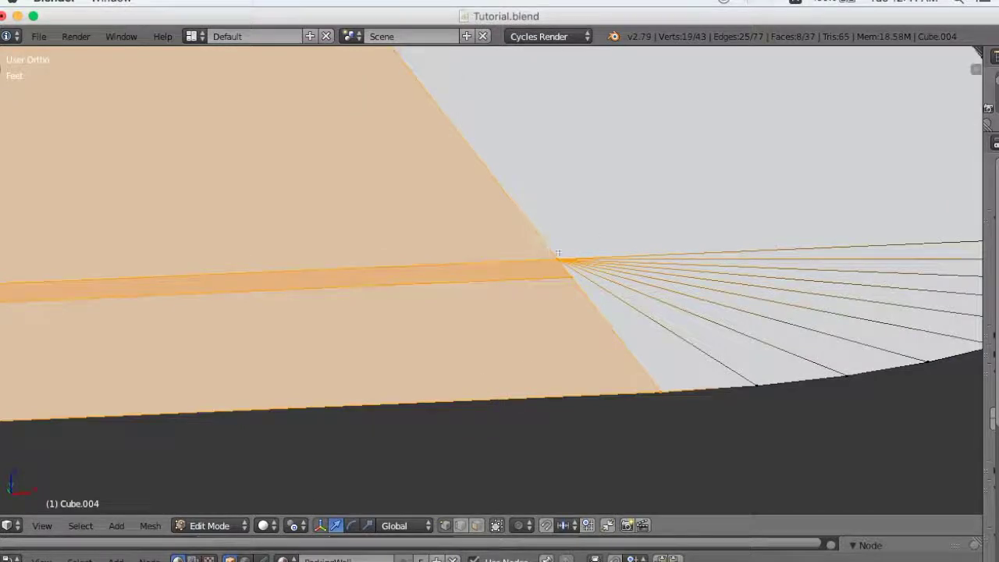
pyautogui.keyDown('shift'); pyautogui.rightClick(568, 256); pyautogui.keyUp('shift')
pyautogui.scroll(-2, 657, 352)
pyautogui.scroll(-2, 658, 350)
# Deselect the top edge running from the corner and one more corner vertex.
pyautogui.moveTo(331, 346)
pyautogui.keyDown('shift'); pyautogui.mouseDown(button='middle')
pyautogui.moveTo(723, 313)
pyautogui.moveTo(552, 329)
pyautogui.mouseUp(button='middle'); pyautogui.keyUp('shift')
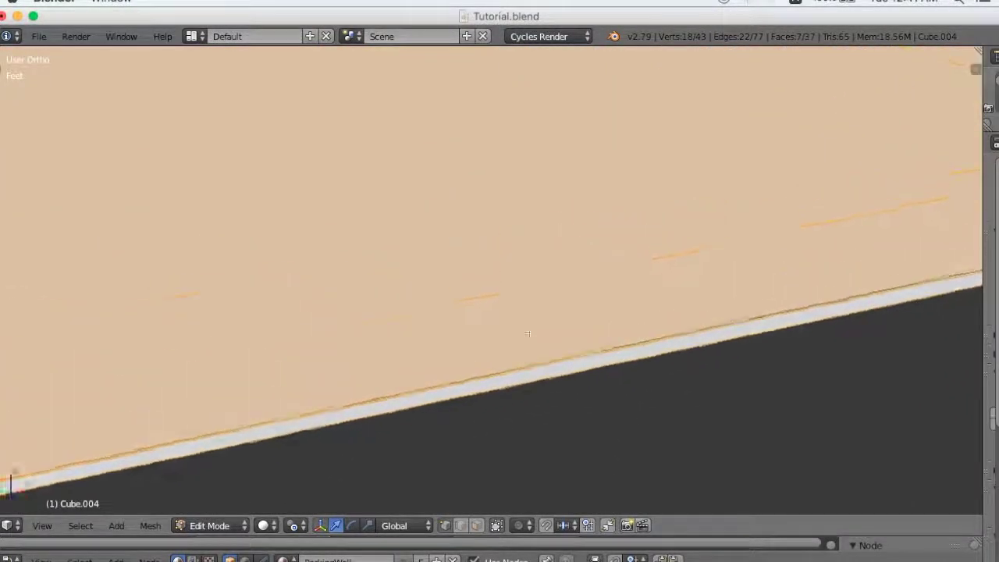
pyautogui.moveTo(575, 360)
pyautogui.keyDown('shift'); pyautogui.mouseDown(button='middle')
pyautogui.moveTo(488, 283)
pyautogui.moveTo(560, 330)
pyautogui.mouseUp(button='middle'); pyautogui.keyUp('shift')
pyautogui.moveTo(738, 299)
pyautogui.mouseDown(button='middle')
pyautogui.moveTo(727, 368)
pyautogui.moveTo(627, 424)
pyautogui.moveTo(610, 414)
pyautogui.mouseUp(button='middle')
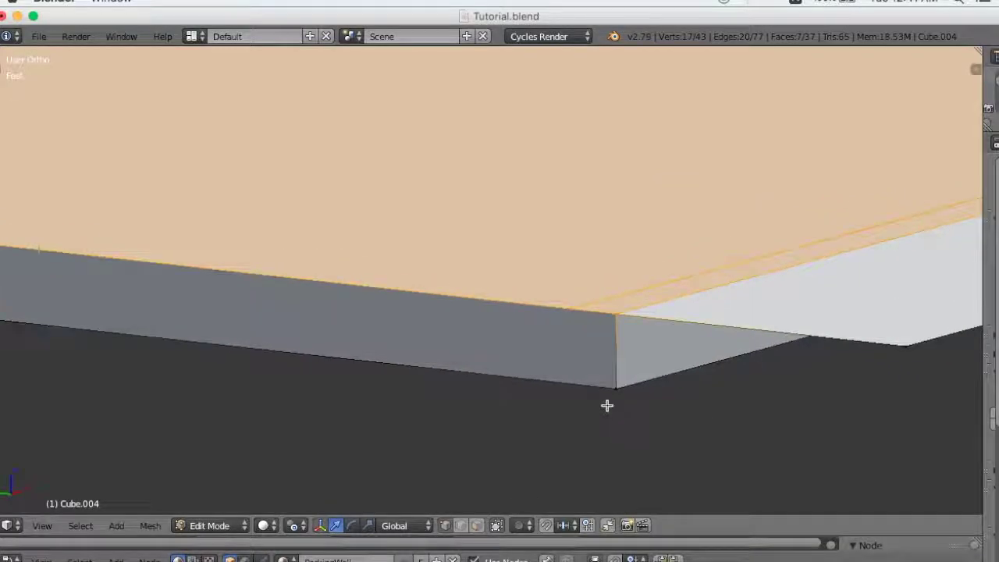
pyautogui.keyDown('shift'); pyautogui.rightClick(572, 290); pyautogui.keyUp('shift')
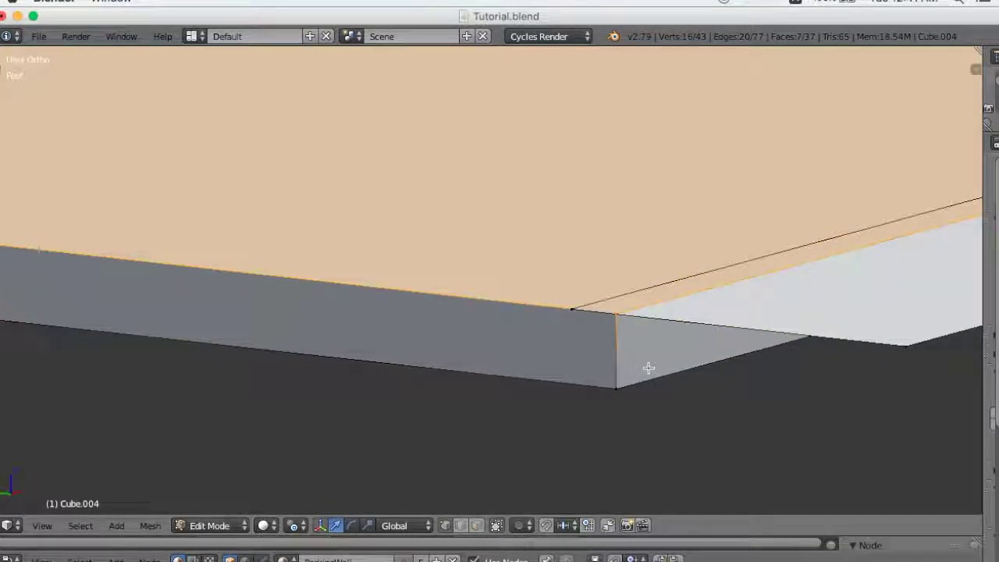
pyautogui.scroll(-3, 649, 367)
pyautogui.scroll(-1, 656, 367)
pyautogui.moveTo(674, 373); pyautogui.dragTo(567, 393, button='middle')
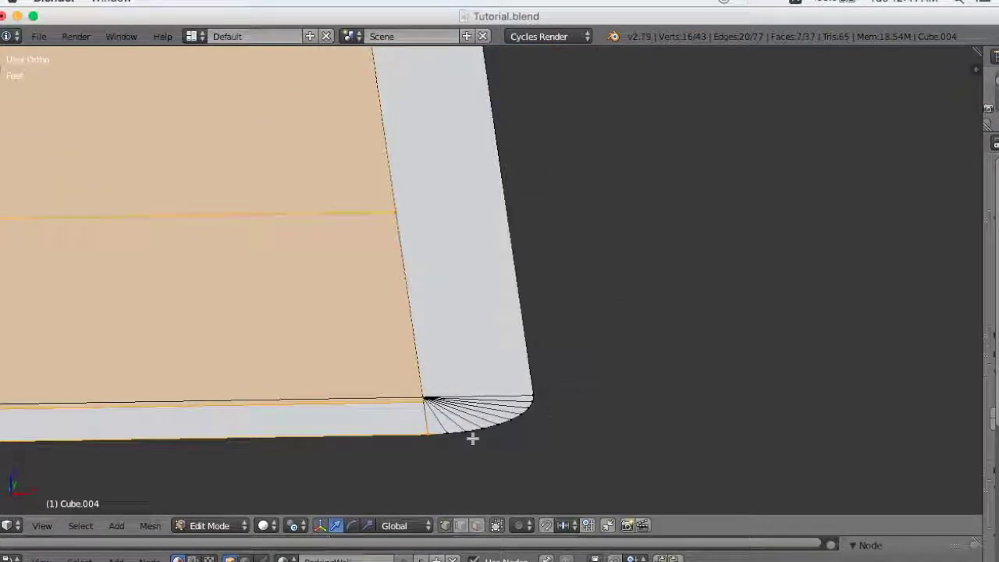
pyautogui.keyDown('shift'); pyautogui.rightClick(427, 439); pyautogui.keyUp('shift')
pyautogui.scroll(-2, 557, 442)
pyautogui.moveTo(558, 442)
pyautogui.mouseDown(button='middle')
pyautogui.moveTo(549, 415)
pyautogui.moveTo(393, 476)
pyautogui.moveTo(530, 326)
pyautogui.moveTo(631, 289)
pyautogui.moveTo(301, 290)
pyautogui.moveTo(413, 294)
pyautogui.mouseUp(button='middle')
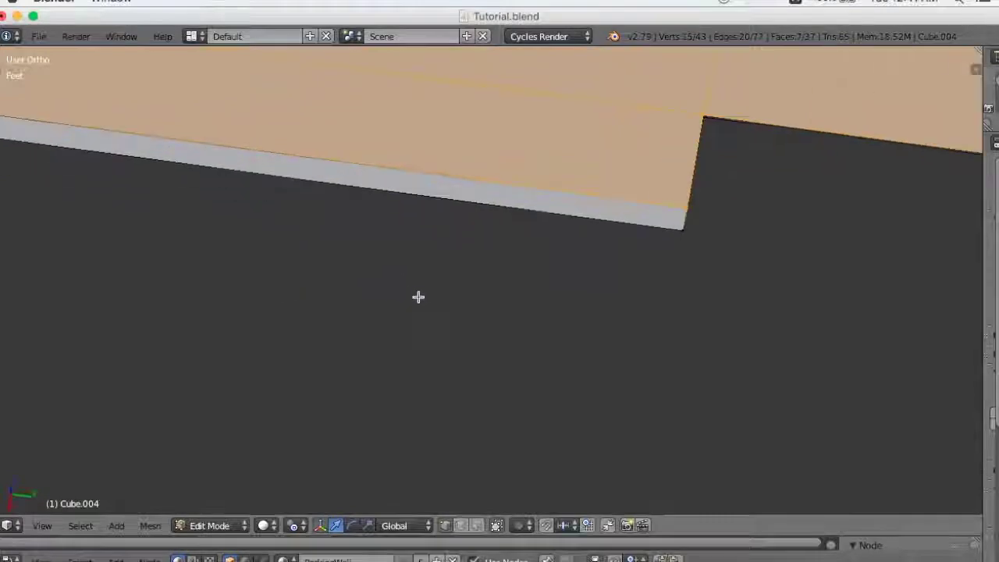
pyautogui.moveTo(595, 313)
pyautogui.mouseDown(button='middle')
pyautogui.moveTo(535, 317)
pyautogui.moveTo(544, 278)
pyautogui.moveTo(524, 243)
pyautogui.moveTo(506, 235)
pyautogui.moveTo(520, 225)
pyautogui.moveTo(473, 328)
pyautogui.moveTo(573, 230)
pyautogui.moveTo(499, 343)
pyautogui.moveTo(482, 274)
pyautogui.mouseUp(button='middle')
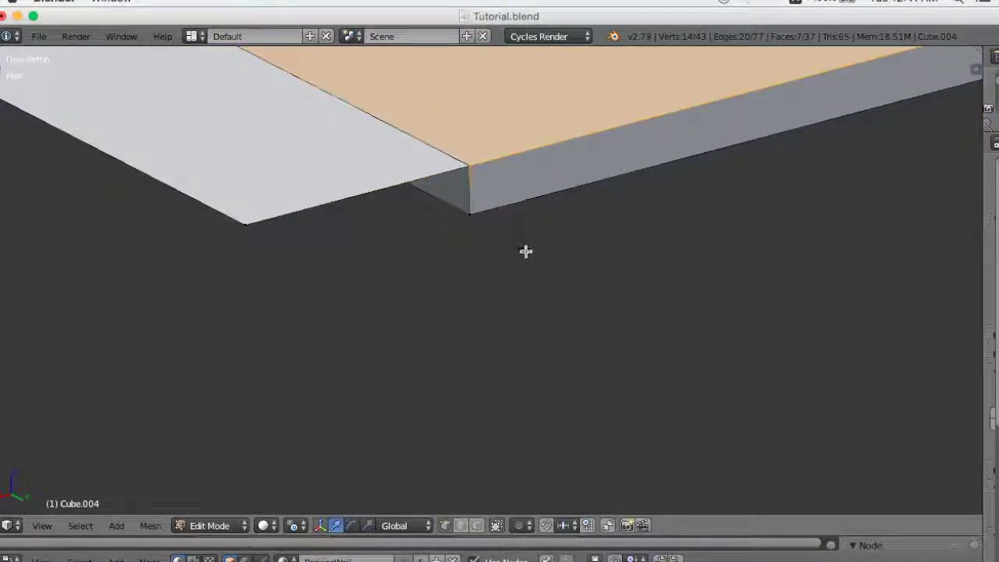
pyautogui.moveTo(526, 273); pyautogui.dragTo(480, 300, button='middle')
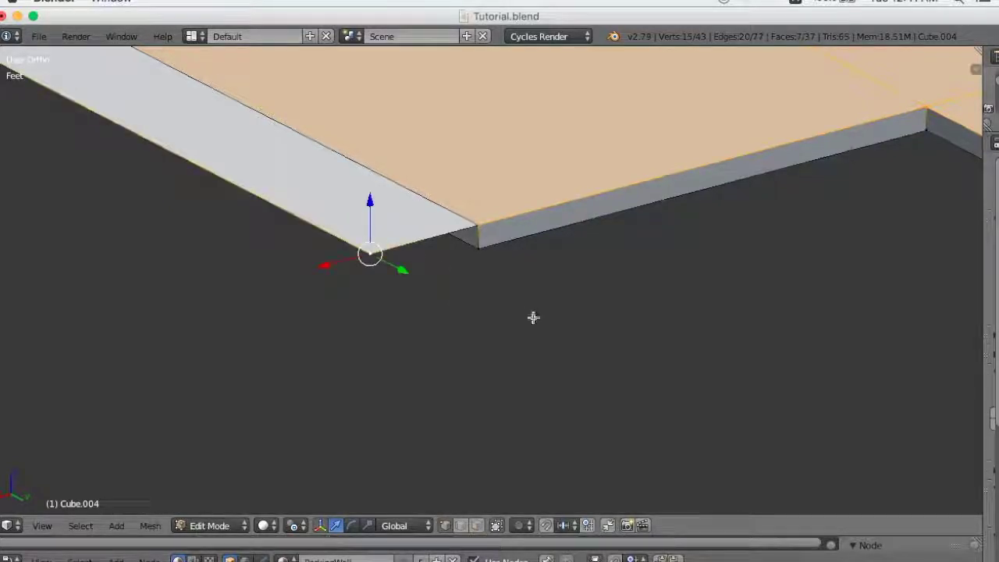
# Scale the selected vertices to flatten them to one height.
pyautogui.press('s')
pyautogui.write('0')
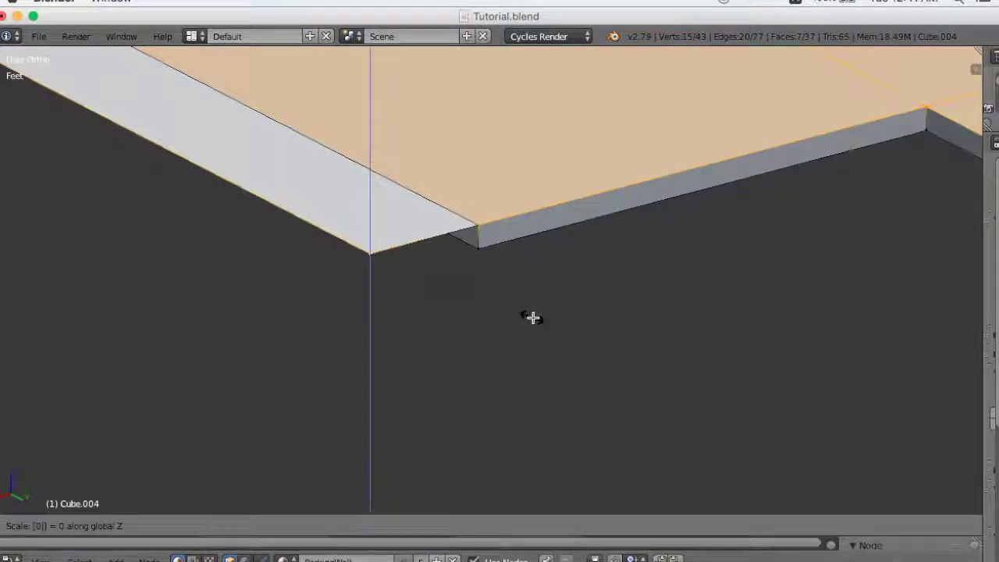
pyautogui.press('Return')
pyautogui.moveTo(533, 318)
pyautogui.mouseDown(button='middle')
pyautogui.moveTo(448, 349)
pyautogui.moveTo(546, 328)
pyautogui.moveTo(648, 359)
pyautogui.moveTo(474, 335)
pyautogui.moveTo(584, 384)
pyautogui.moveTo(536, 313)
pyautogui.moveTo(676, 288)
pyautogui.moveTo(398, 350)
pyautogui.mouseUp(button='middle')
pyautogui.scroll(-3, 355, 503)
pyautogui.scroll(3, 475, 334)
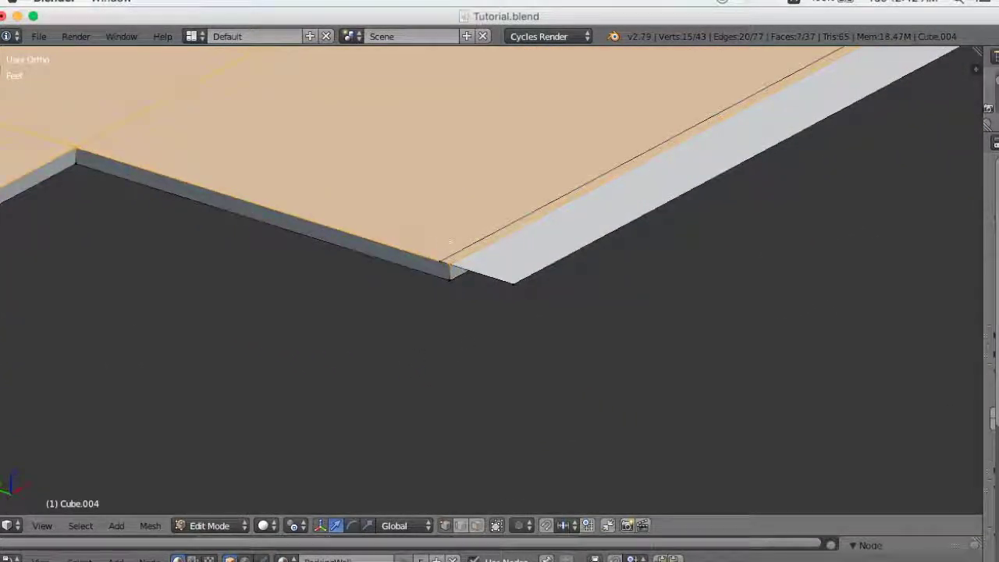
# Select the slab's corner vertex and a second nearby vertex.
pyautogui.rightClick(442, 255)
pyautogui.moveTo(518, 314)
pyautogui.mouseDown(button='middle')
pyautogui.moveTo(506, 314)
pyautogui.moveTo(469, 386)
pyautogui.mouseUp(button='middle')
pyautogui.scroll(3, 462, 383)
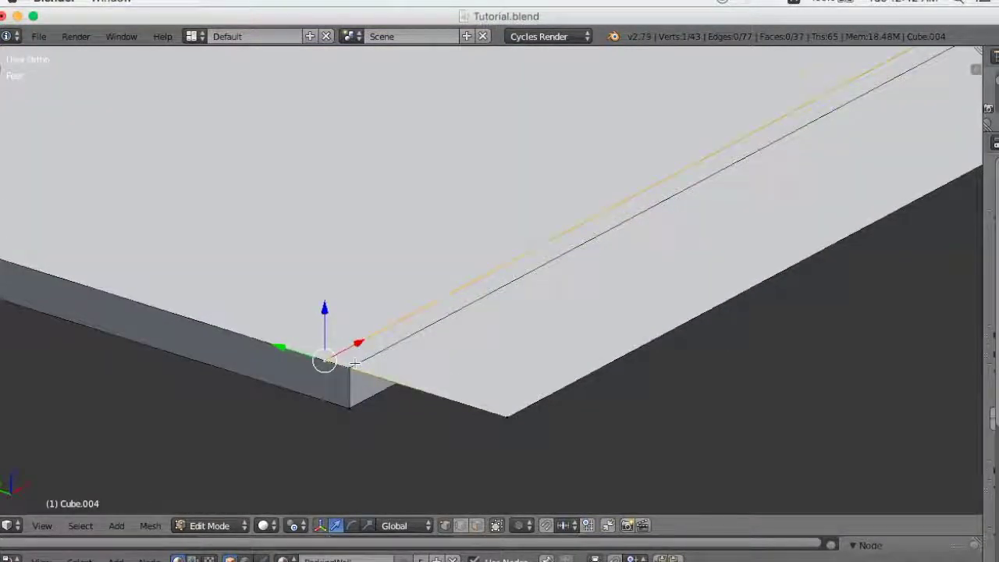
pyautogui.keyDown('shift'); pyautogui.rightClick(355, 363); pyautogui.keyUp('shift')
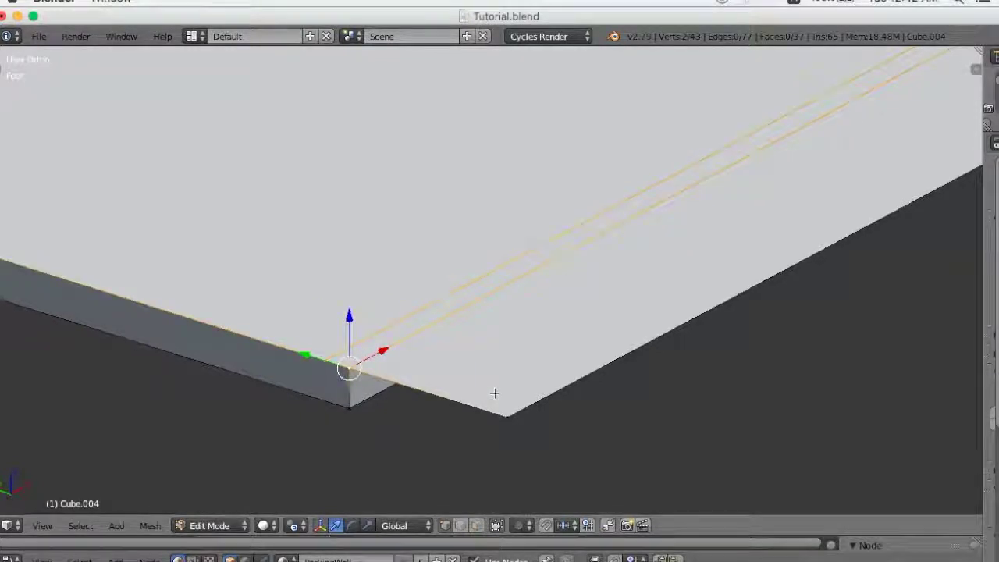
# Merge the two stray corner vertices at the last selected one with Alt+M.
pyautogui.hotkey('alt', 'm')
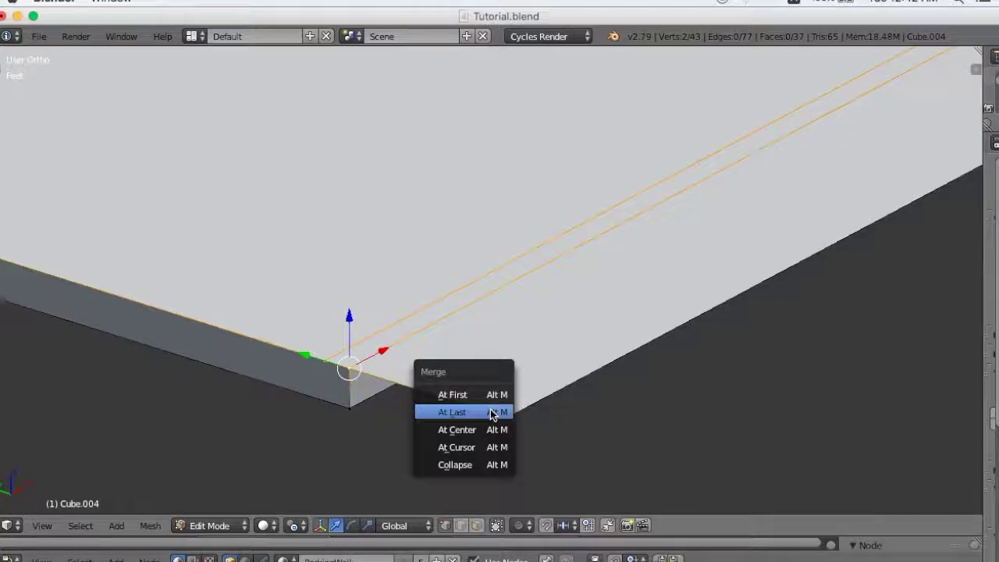
pyautogui.click(494, 414)
pyautogui.scroll(-2, 430, 417)
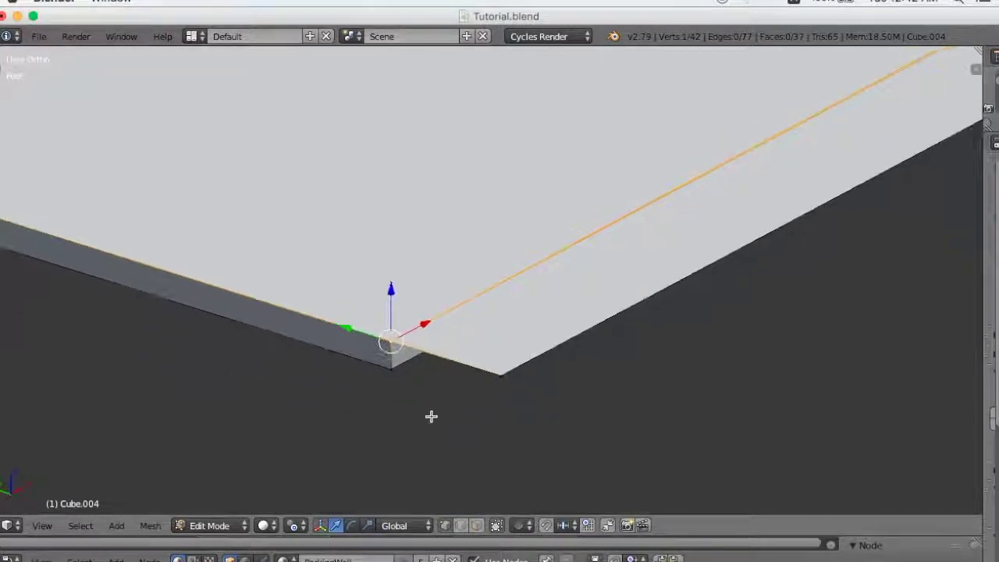
pyautogui.scroll(-2, 444, 417)
pyautogui.scroll(4, 578, 370)
# Add an edge loop along the slab's lower edge, running into the rounded corner.
pyautogui.moveTo(556, 376)
pyautogui.mouseDown(button='middle')
pyautogui.moveTo(500, 388)
pyautogui.moveTo(508, 388)
pyautogui.mouseUp(button='middle')
pyautogui.scroll(2, 507, 390)
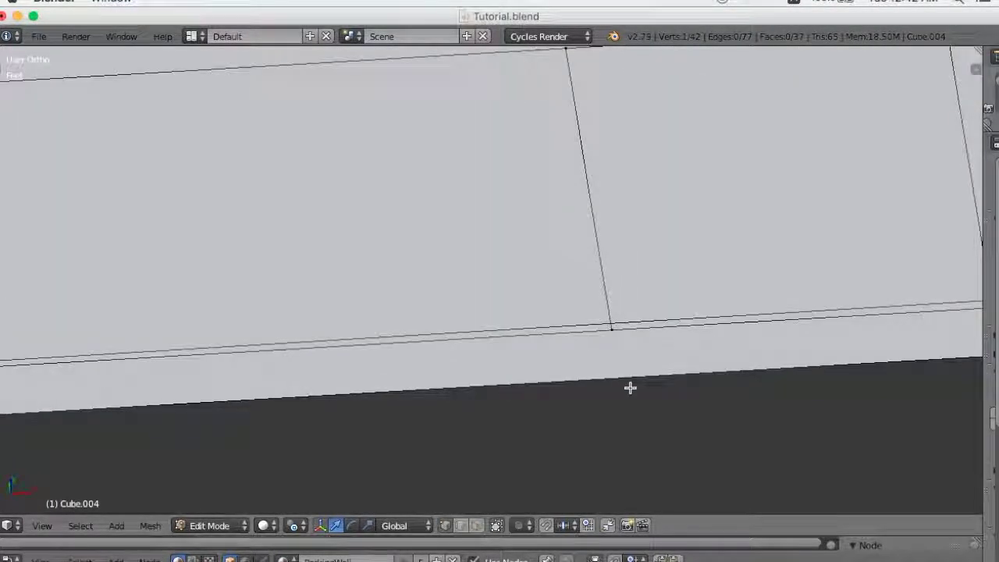
pyautogui.scroll(-3, 630, 388)
pyautogui.scroll(-2, 630, 388)
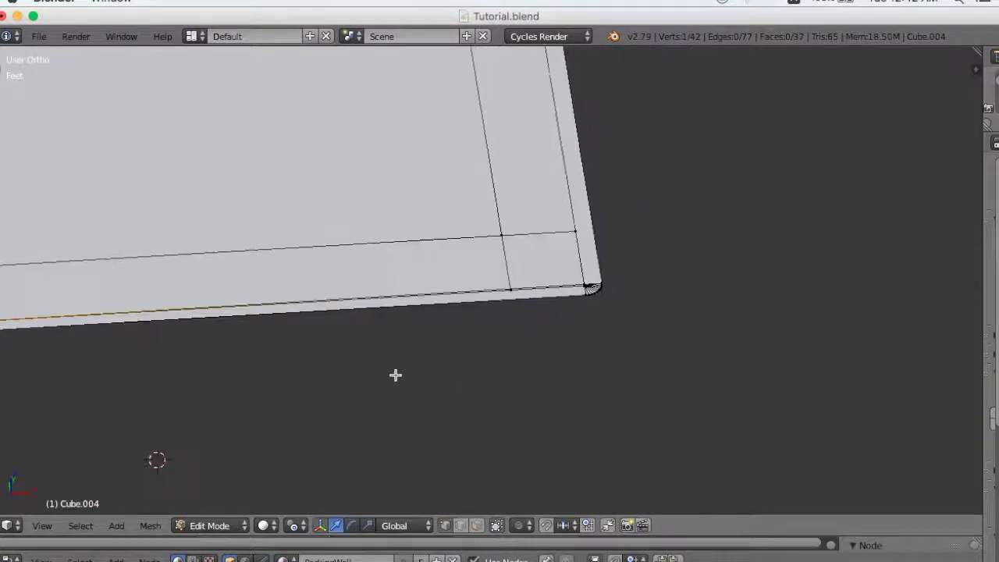
pyautogui.keyDown('shift'); pyautogui.moveTo(388, 373); pyautogui.dragTo(578, 382, button='middle'); pyautogui.keyUp('shift')
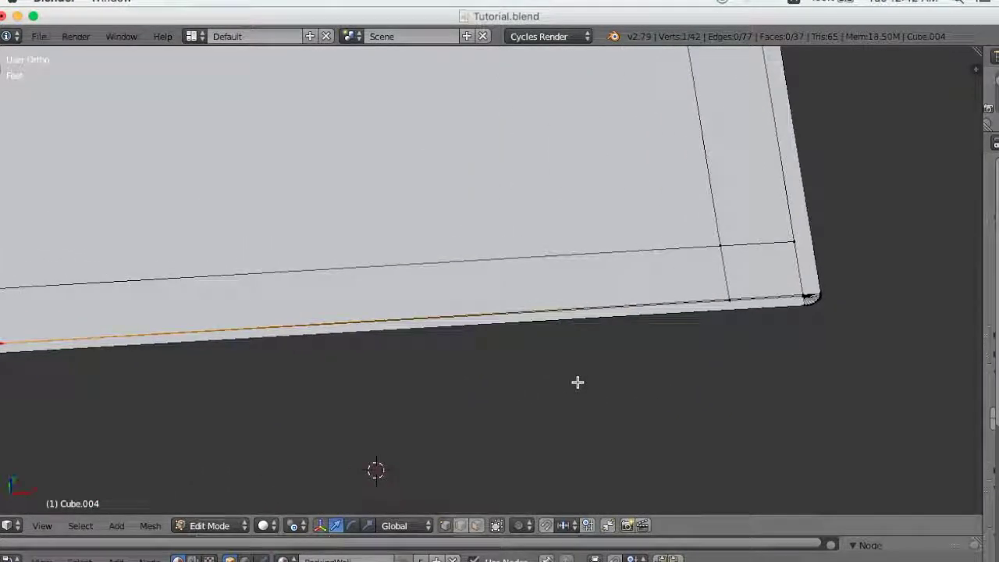
pyautogui.hotkey('ctrl', 'r')
pyautogui.click(336, 336)
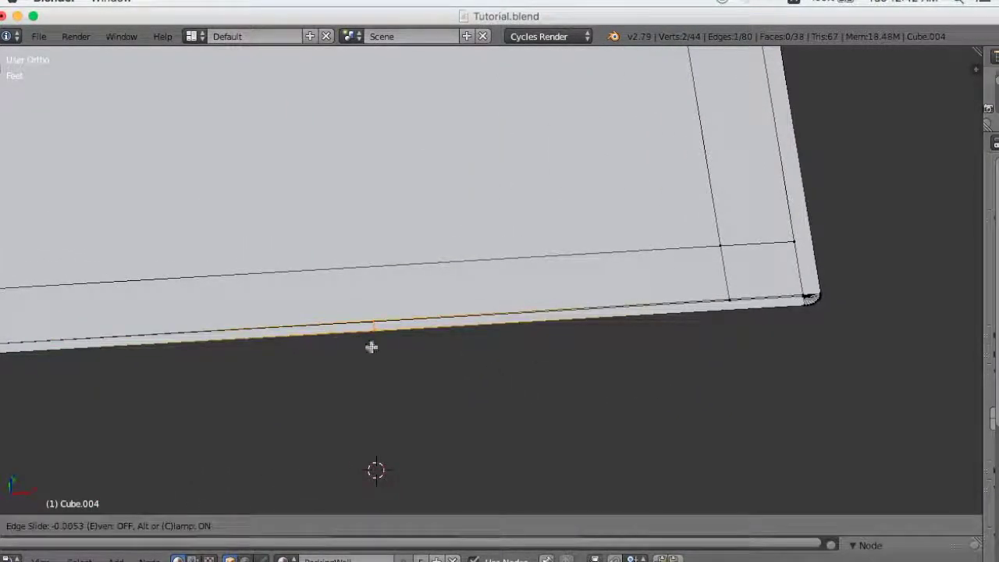
pyautogui.click(702, 434)
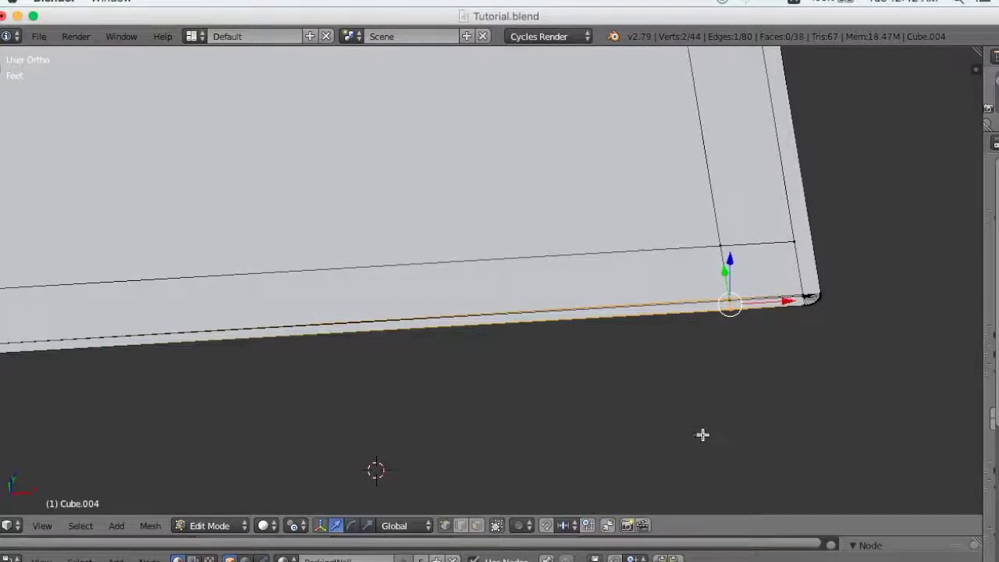
# Merge the new loop's end vertex with its neighbouring vertex, at the last one.
pyautogui.scroll(2, 707, 437)
pyautogui.scroll(-3, 180, 375)
pyautogui.scroll(1, 181, 375)
pyautogui.scroll(2, 201, 325)
pyautogui.moveTo(200, 325)
pyautogui.keyDown('shift'); pyautogui.mouseDown(button='middle')
pyautogui.moveTo(345, 414)
pyautogui.moveTo(516, 469)
pyautogui.mouseUp(button='middle'); pyautogui.keyUp('shift')
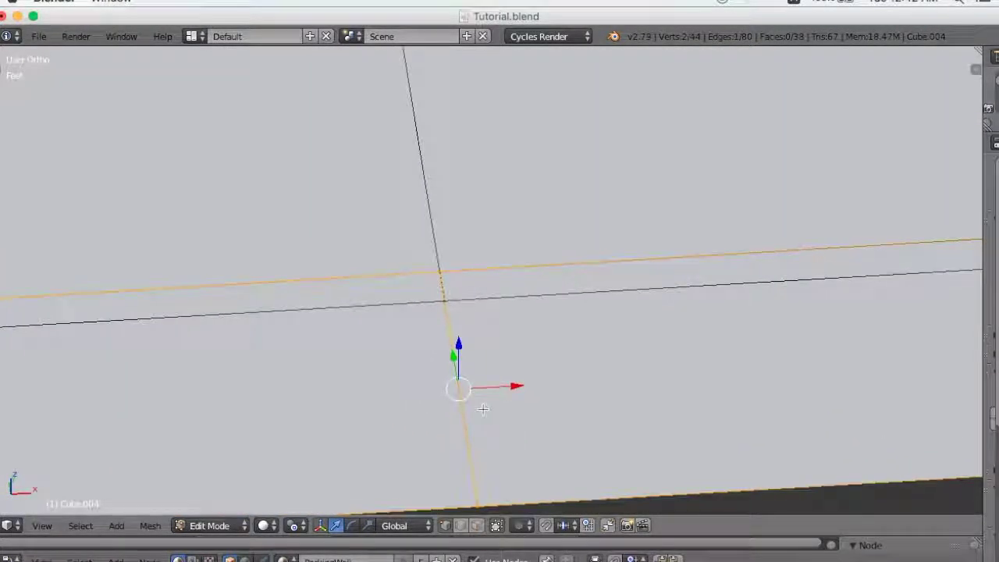
pyautogui.rightClick(442, 271)
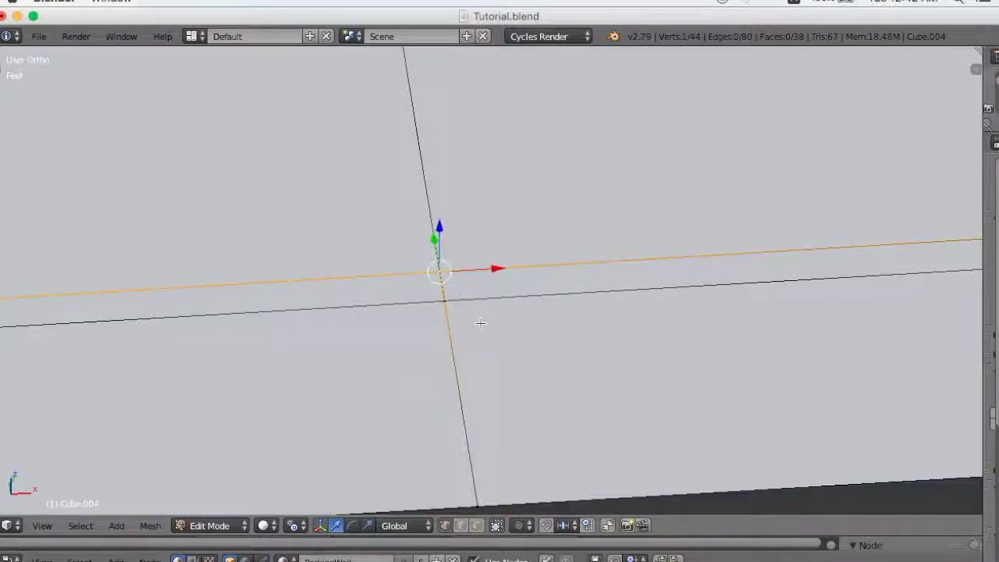
pyautogui.scroll(2, 468, 327)
pyautogui.keyDown('shift'); pyautogui.rightClick(411, 319); pyautogui.keyUp('shift')
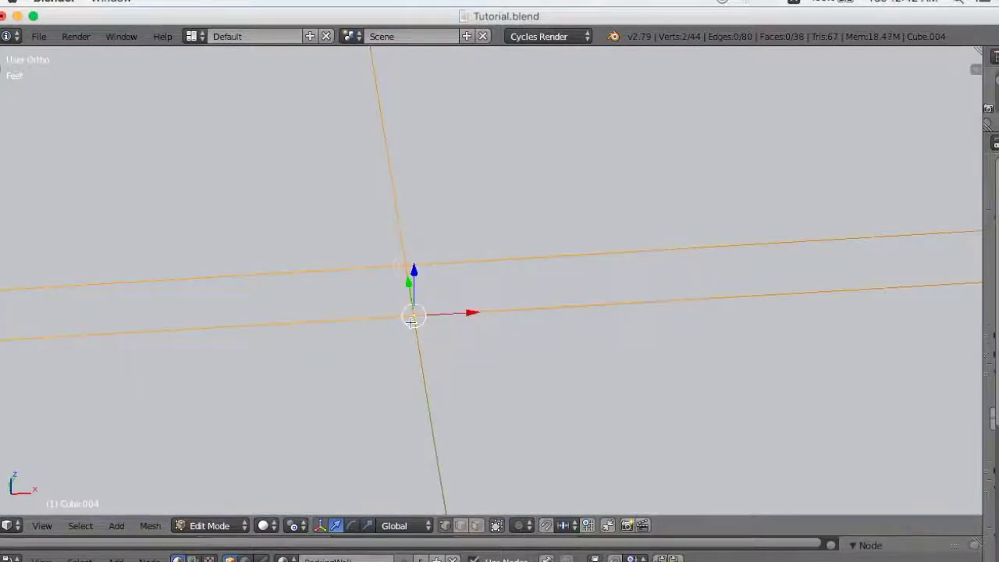
pyautogui.hotkey('alt', 'm')
pyautogui.click(519, 364)
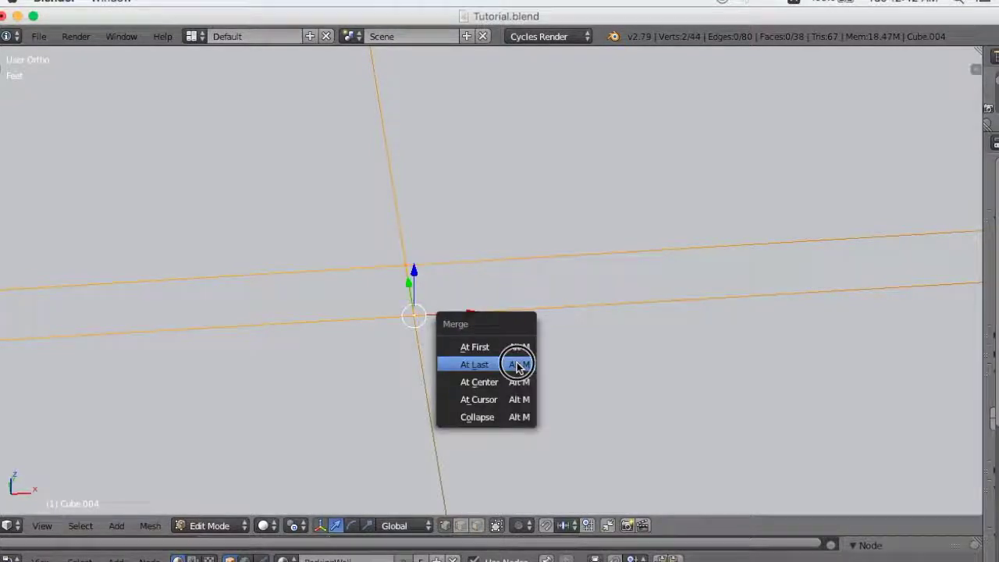
# Merge the corner fan's vertex into the lower vertex beside it.
pyautogui.scroll(3, 593, 357)
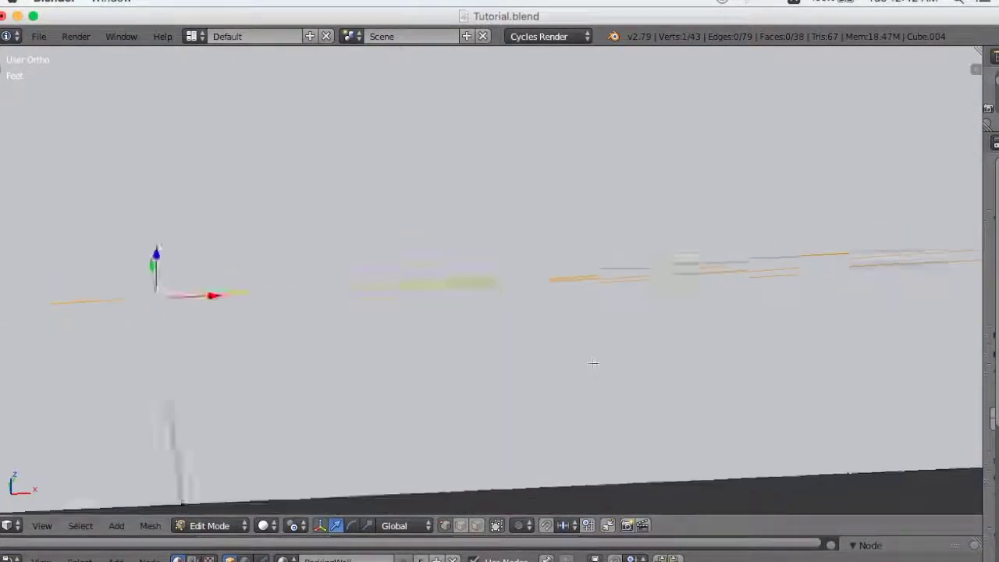
pyautogui.scroll(3, 582, 364)
pyautogui.keyDown('shift'); pyautogui.scroll(-3, 586, 364); pyautogui.keyUp('shift')
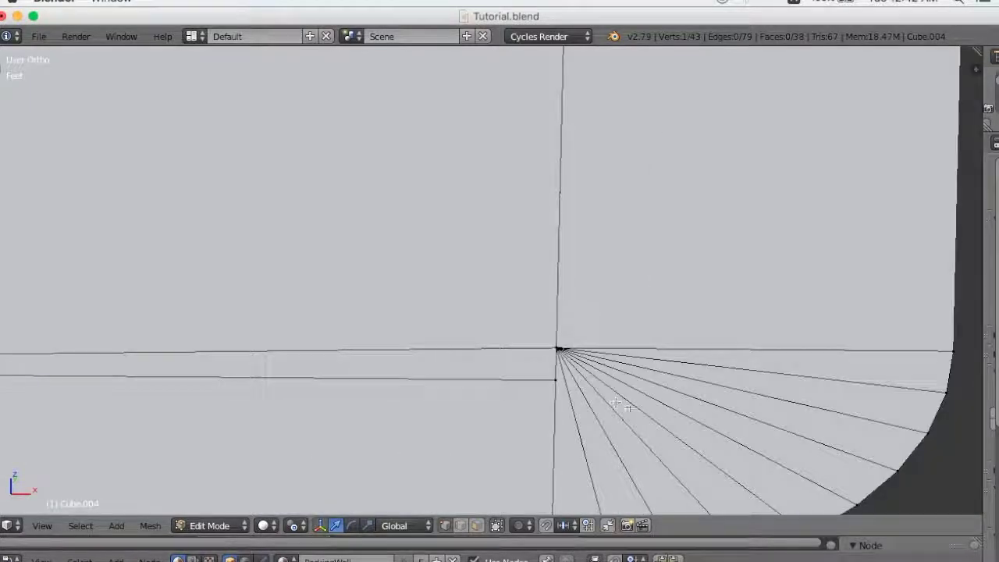
pyautogui.rightClick(551, 384)
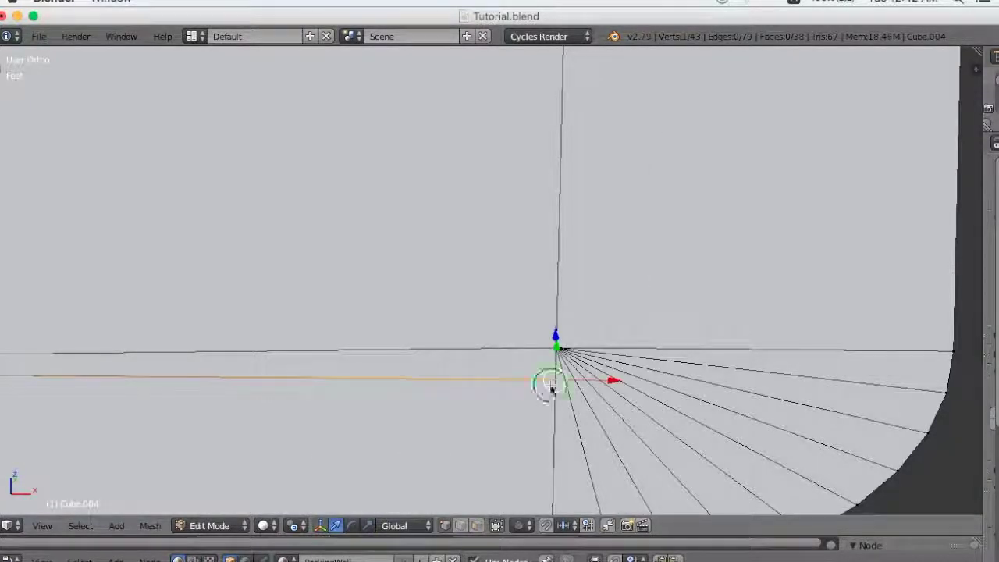
pyautogui.rightClick(557, 348)
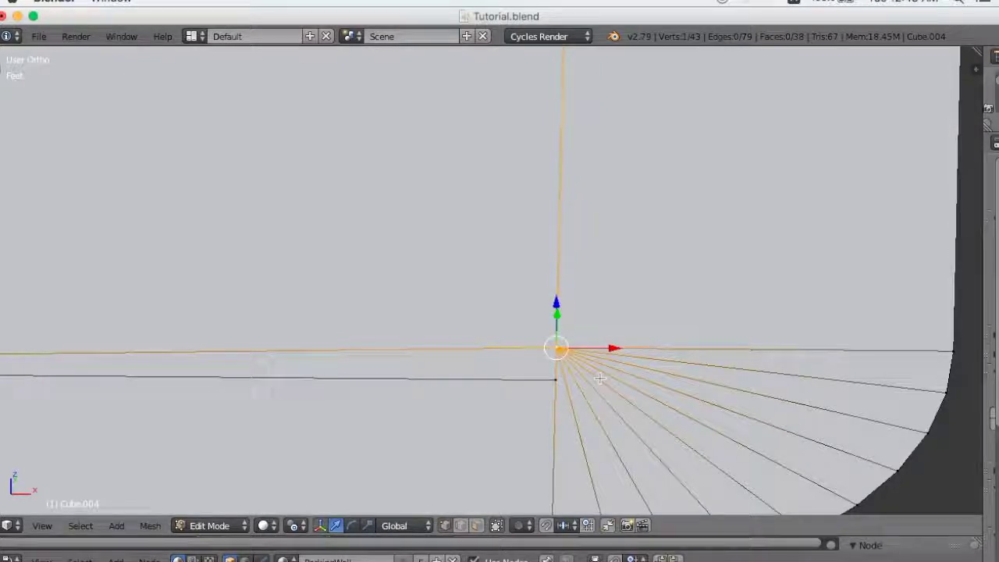
pyautogui.keyDown('shift'); pyautogui.rightClick(554, 381); pyautogui.keyUp('shift')
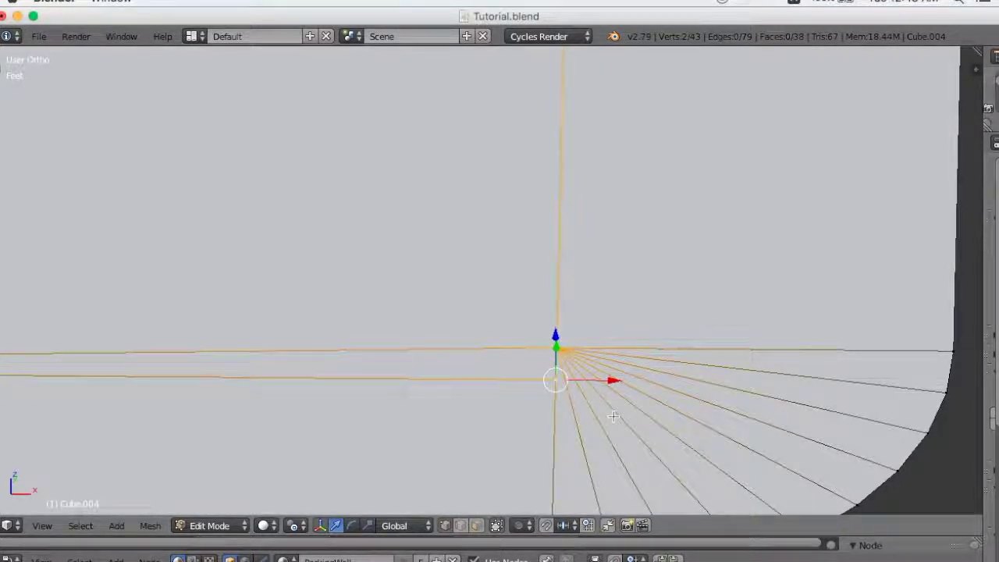
pyautogui.hotkey('alt', 'm')
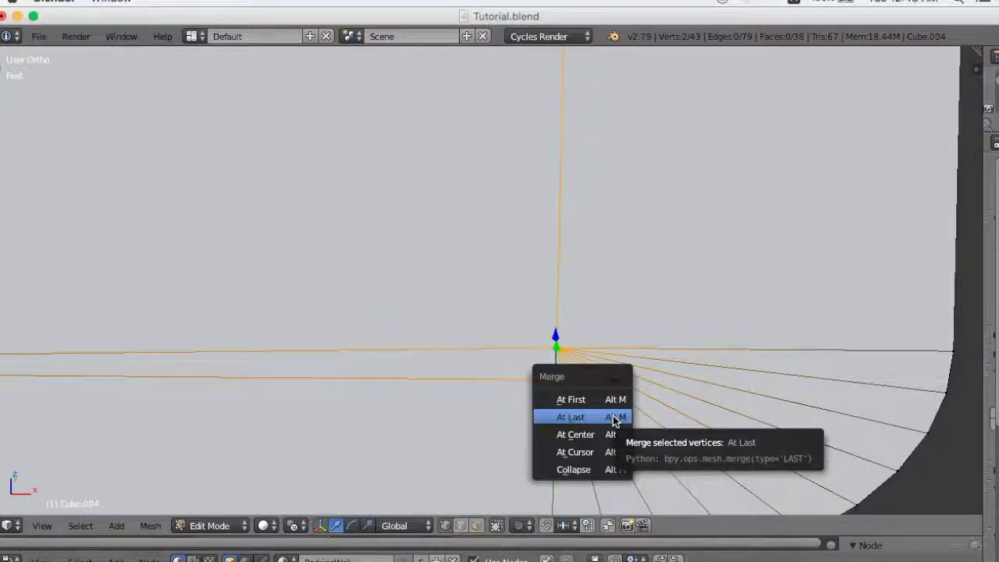
pyautogui.click(614, 415)
pyautogui.scroll(-4, 626, 421)
pyautogui.scroll(-2, 626, 420)
pyautogui.scroll(-1, 626, 420)
pyautogui.moveTo(626, 420)
pyautogui.mouseDown(button='middle')
pyautogui.moveTo(534, 439)
pyautogui.moveTo(508, 433)
pyautogui.mouseUp(button='middle')
# Cut another edge loop along the slab's near edge.
pyautogui.scroll(2, 562, 433)
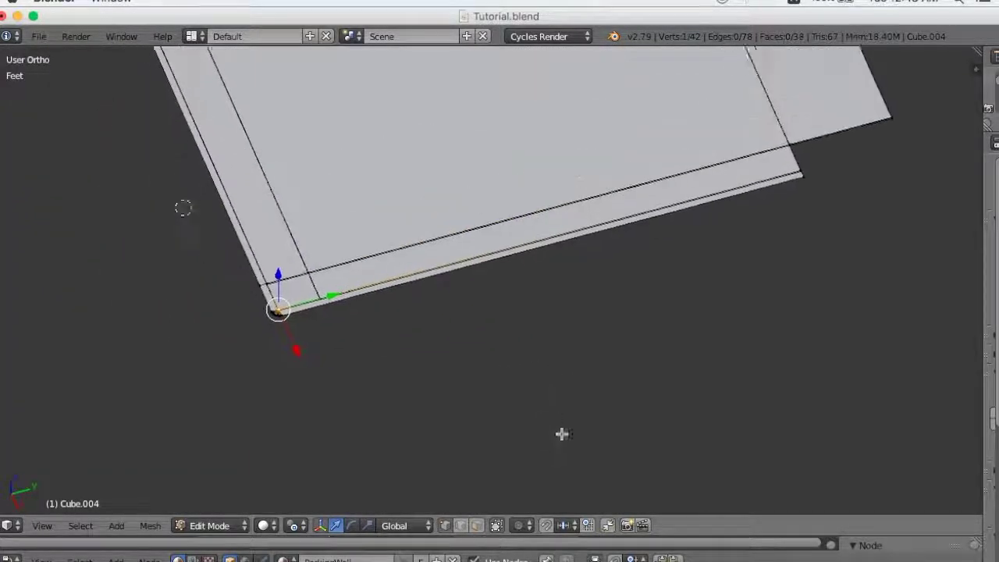
pyautogui.scroll(2, 399, 406)
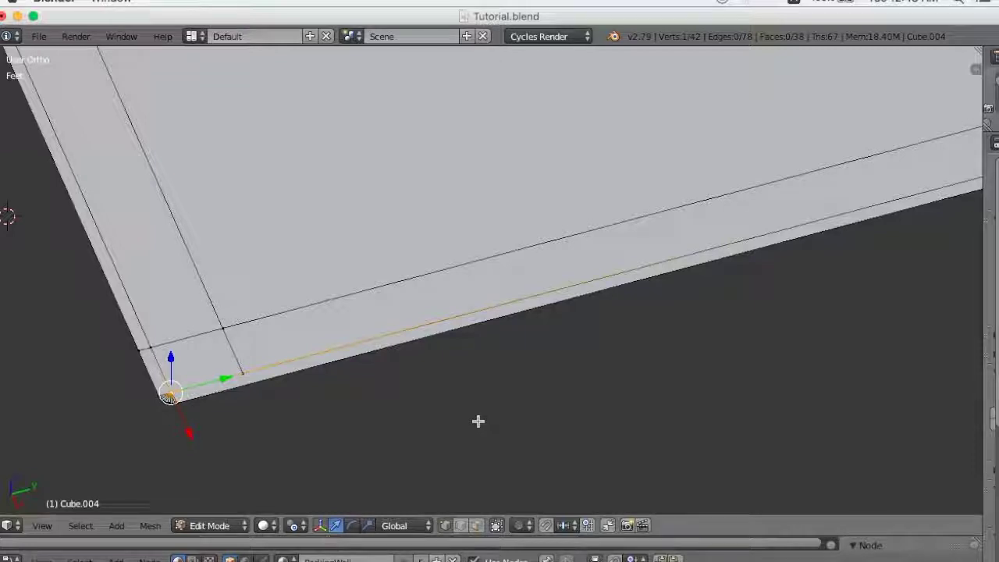
pyautogui.hotkey('ctrl', 'r')
pyautogui.click(781, 263)
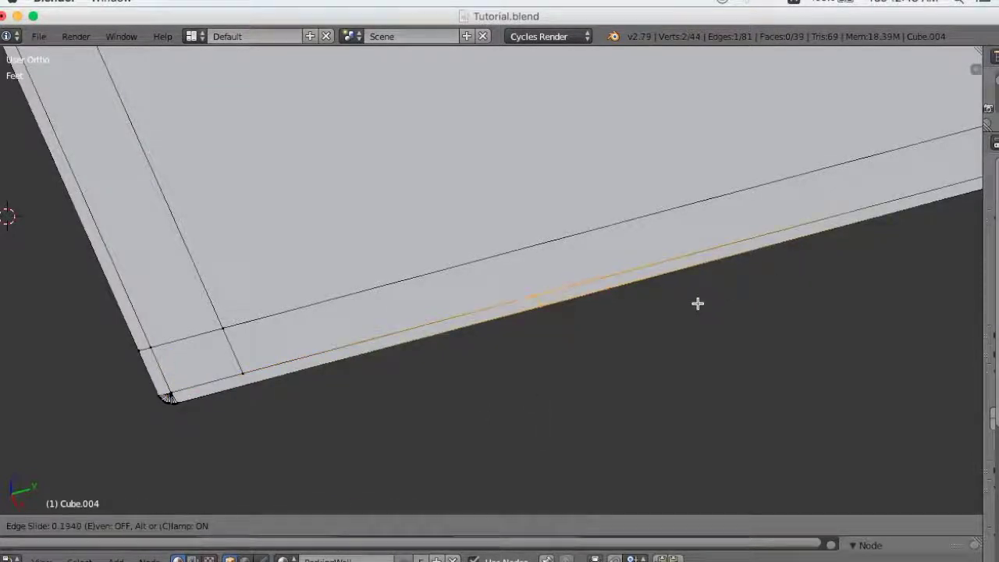
pyautogui.click(407, 383)
# Snap the cursor to the edge intersection and merge the loop's overlapping end vertices At Cursor.
pyautogui.moveTo(457, 386); pyautogui.dragTo(533, 353, button='middle')
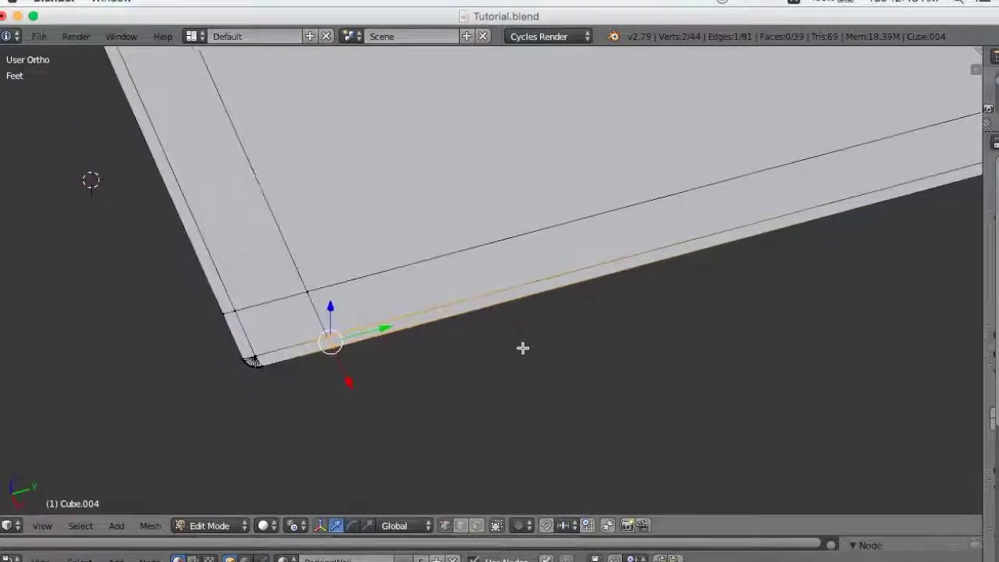
pyautogui.scroll(2, 532, 352)
pyautogui.scroll(-3, 357, 397)
pyautogui.scroll(2, 760, 250)
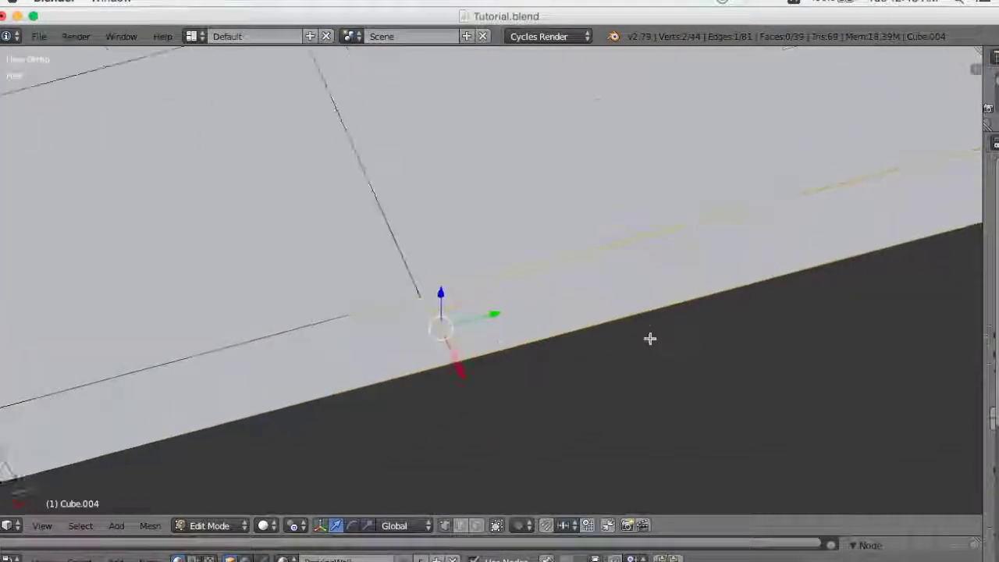
pyautogui.scroll(2, 648, 339)
pyautogui.keyDown('shift'); pyautogui.moveTo(596, 365); pyautogui.dragTo(632, 325, button='middle'); pyautogui.keyUp('shift')
pyautogui.scroll(2, 632, 325)
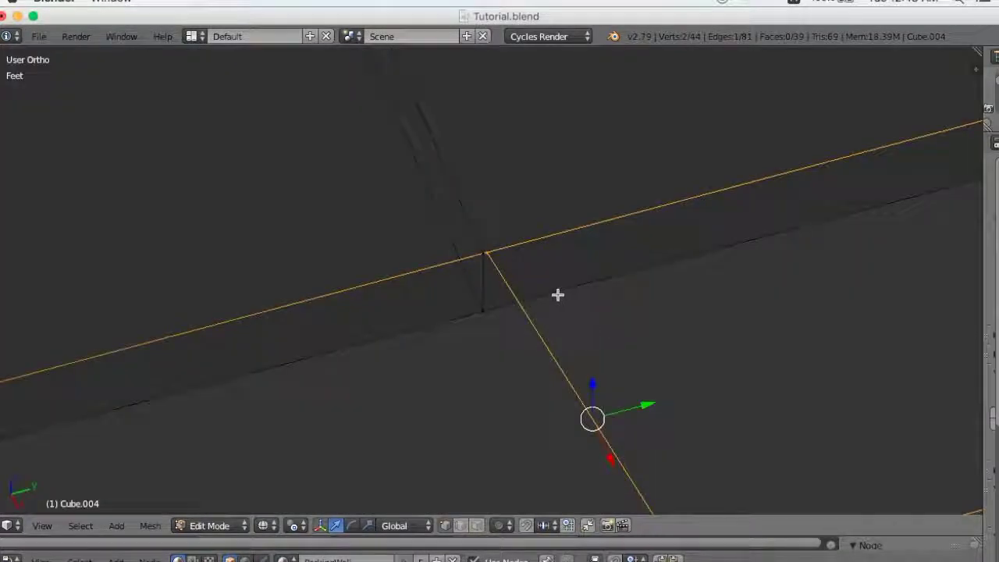
pyautogui.hotkey('shift', 's')
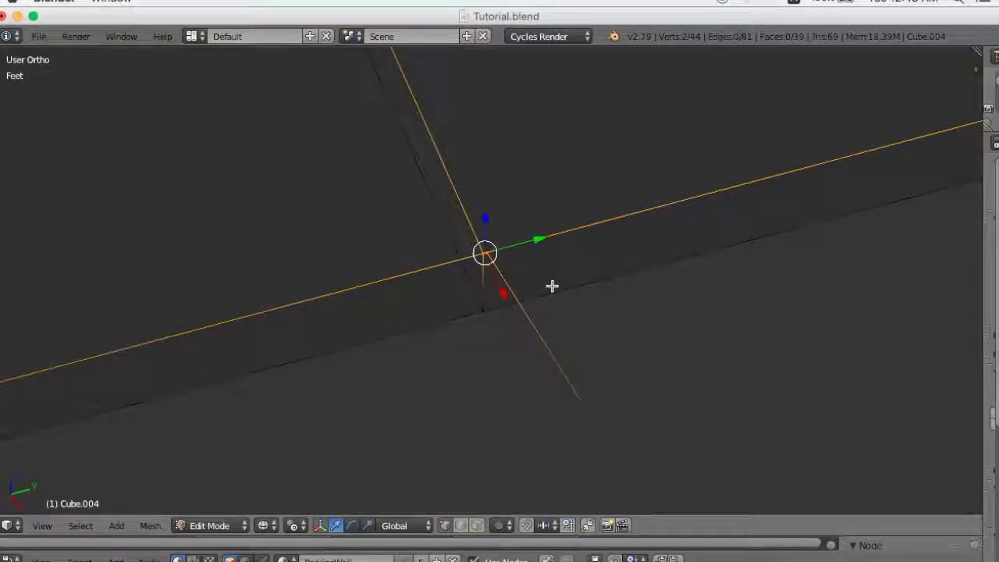
pyautogui.hotkey('alt', 'm')
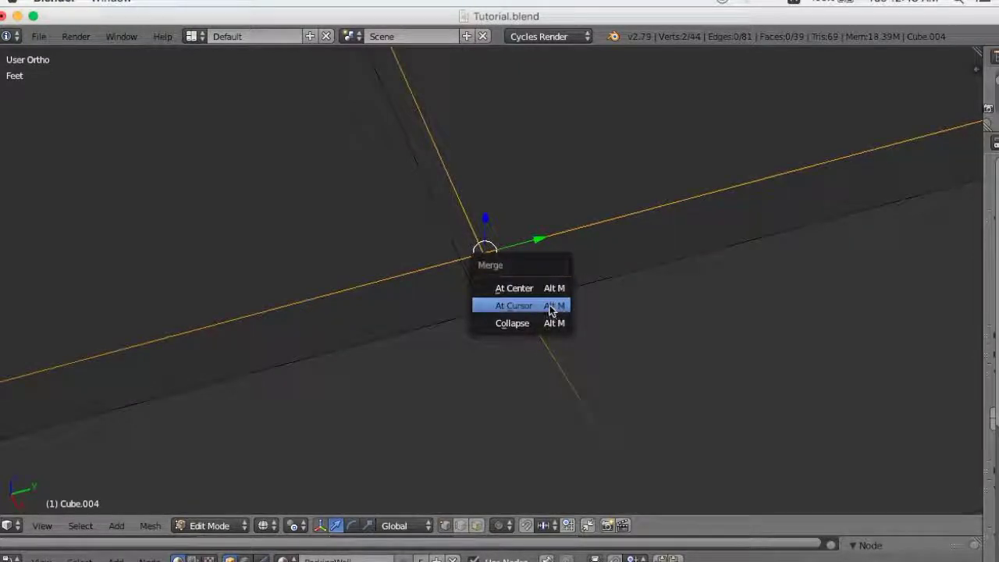
pyautogui.click(552, 286)
# Box-select the vertices at the slab corner and merge them At Center.
pyautogui.moveTo(615, 324)
pyautogui.mouseDown(button='middle')
pyautogui.moveTo(638, 326)
pyautogui.moveTo(593, 324)
pyautogui.moveTo(468, 268)
pyautogui.moveTo(562, 325)
pyautogui.moveTo(880, 433)
pyautogui.mouseUp(button='middle')
pyautogui.press('b')
pyautogui.moveTo(866, 417); pyautogui.dragTo(854, 454)
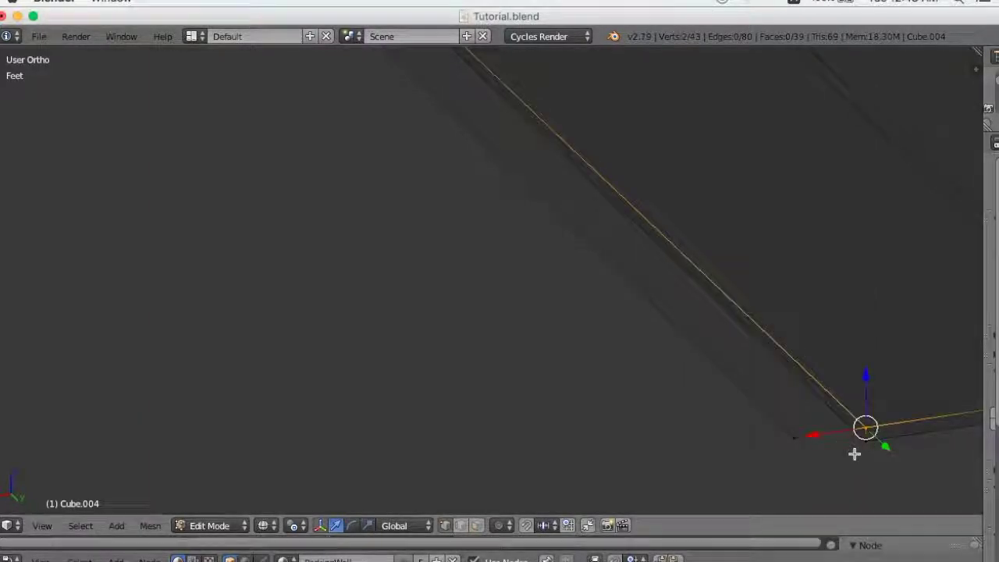
pyautogui.hotkey('alt', 'm')
pyautogui.click(857, 454)
pyautogui.scroll(-2, 855, 455)
pyautogui.scroll(-2, 854, 455)
pyautogui.scroll(-3, 853, 455)
pyautogui.scroll(-2, 702, 414)
# Look over the whole slab and return Cube.004 to Object Mode.
pyautogui.moveTo(604, 385)
pyautogui.mouseDown(button='middle')
pyautogui.moveTo(905, 395)
pyautogui.moveTo(809, 390)
pyautogui.mouseUp(button='middle')
pyautogui.scroll(5, 809, 390)
pyautogui.moveTo(633, 363)
pyautogui.mouseDown(button='middle')
pyautogui.moveTo(744, 384)
pyautogui.moveTo(598, 410)
pyautogui.moveTo(677, 392)
pyautogui.moveTo(729, 357)
pyautogui.mouseUp(button='middle')
pyautogui.scroll(-2, 743, 396)
pyautogui.scroll(1, 715, 410)
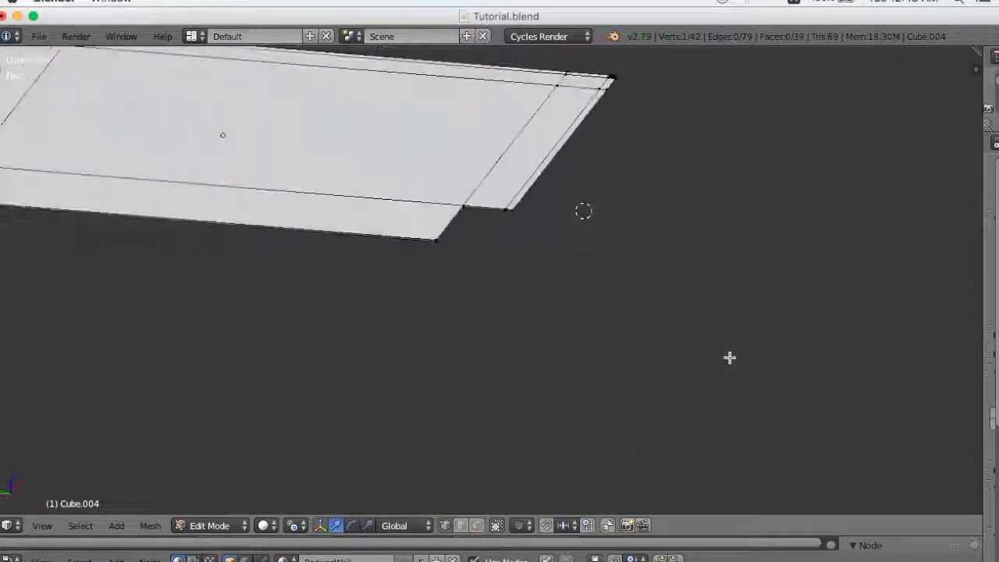
pyautogui.moveTo(613, 310)
pyautogui.keyDown('shift'); pyautogui.mouseDown(button='middle')
pyautogui.moveTo(698, 397)
pyautogui.moveTo(743, 350)
pyautogui.moveTo(683, 411)
pyautogui.moveTo(718, 417)
pyautogui.moveTo(732, 379)
pyautogui.moveTo(700, 380)
pyautogui.moveTo(750, 310)
pyautogui.moveTo(729, 349)
pyautogui.moveTo(736, 370)
pyautogui.moveTo(693, 397)
pyautogui.moveTo(738, 319)
pyautogui.moveTo(707, 352)
pyautogui.moveTo(780, 306)
pyautogui.moveTo(793, 220)
pyautogui.moveTo(720, 348)
pyautogui.moveTo(698, 404)
pyautogui.moveTo(707, 415)
pyautogui.mouseUp(button='middle'); pyautogui.keyUp('shift')
pyautogui.scroll(3, 698, 396)
pyautogui.press('Tab')
pyautogui.scroll(-3, 707, 409)
pyautogui.scroll(3, 708, 415)
# Enter Edit Mode on Cube.004 and switch to face selection.
pyautogui.scroll(-3, 606, 368)
pyautogui.scroll(1, 622, 359)
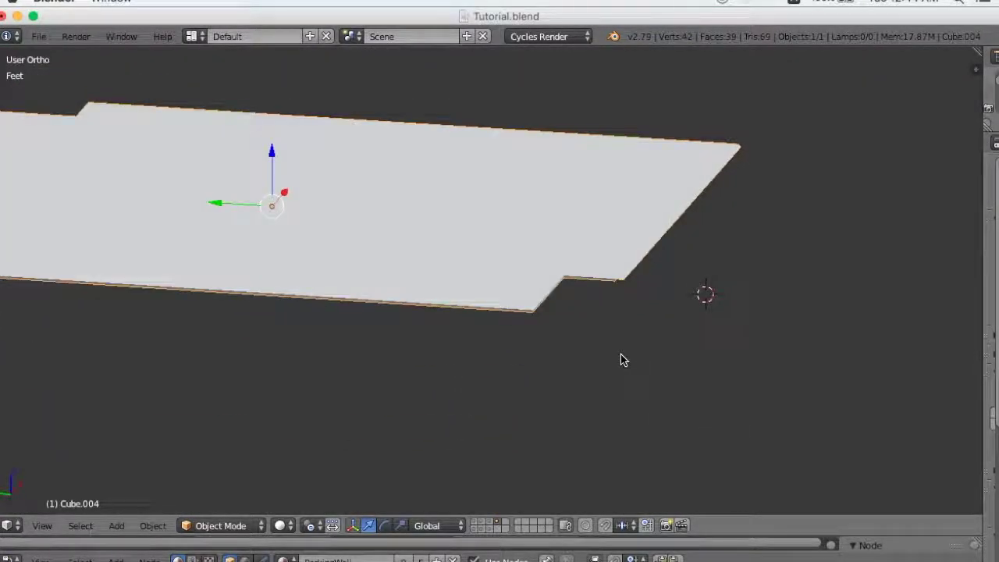
pyautogui.press('Tab')
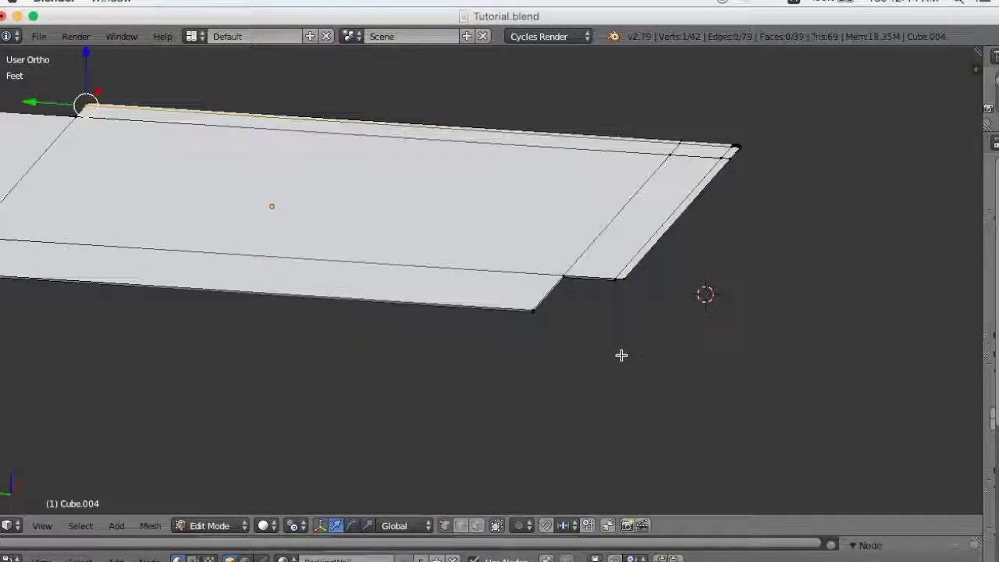
pyautogui.hotkey('ctrl', 'Tab')
pyautogui.click(609, 392)
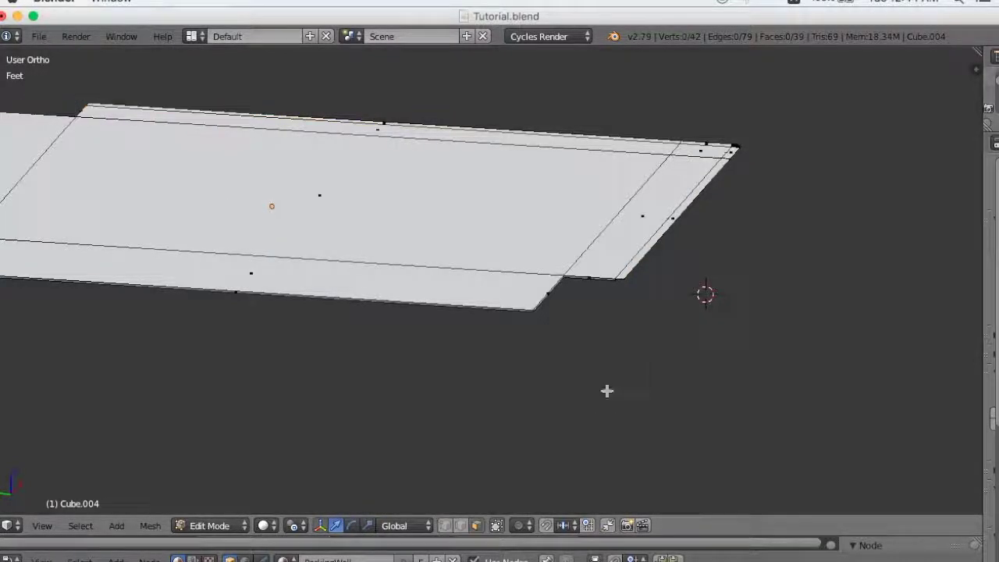
pyautogui.scroll(2, 648, 357)
pyautogui.scroll(2, 714, 351)
pyautogui.scroll(2, 803, 285)
pyautogui.moveTo(803, 286); pyautogui.dragTo(504, 419, button='middle')
pyautogui.scroll(3, 471, 439)
pyautogui.scroll(-3, 592, 411)
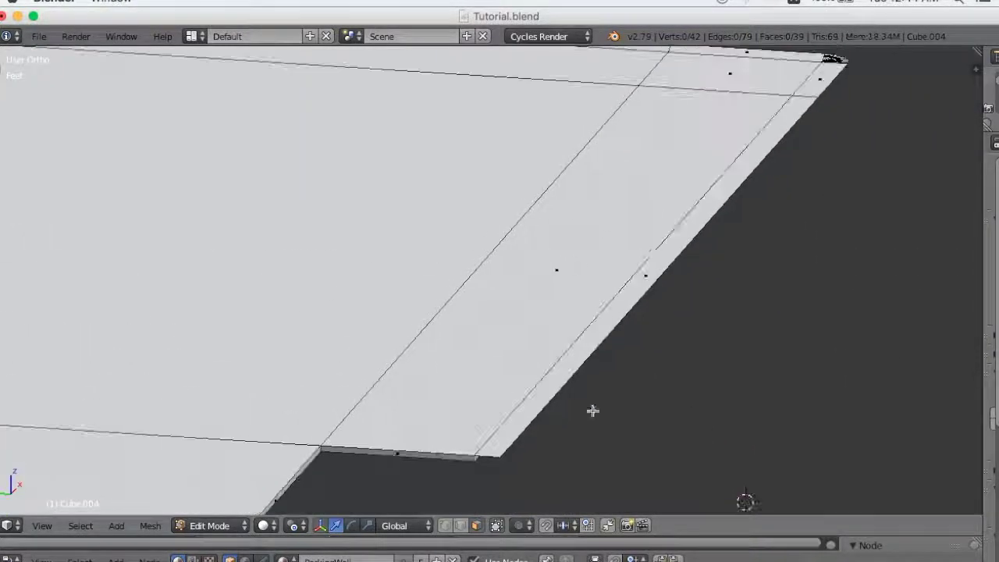
# Select the side strip, top strip, left, large top and corner faces of the slab.
pyautogui.click(647, 279)
pyautogui.keyDown('shift'); pyautogui.click(550, 275); pyautogui.keyUp('shift')
pyautogui.keyDown('shift'); pyautogui.click(384, 273); pyautogui.keyUp('shift')
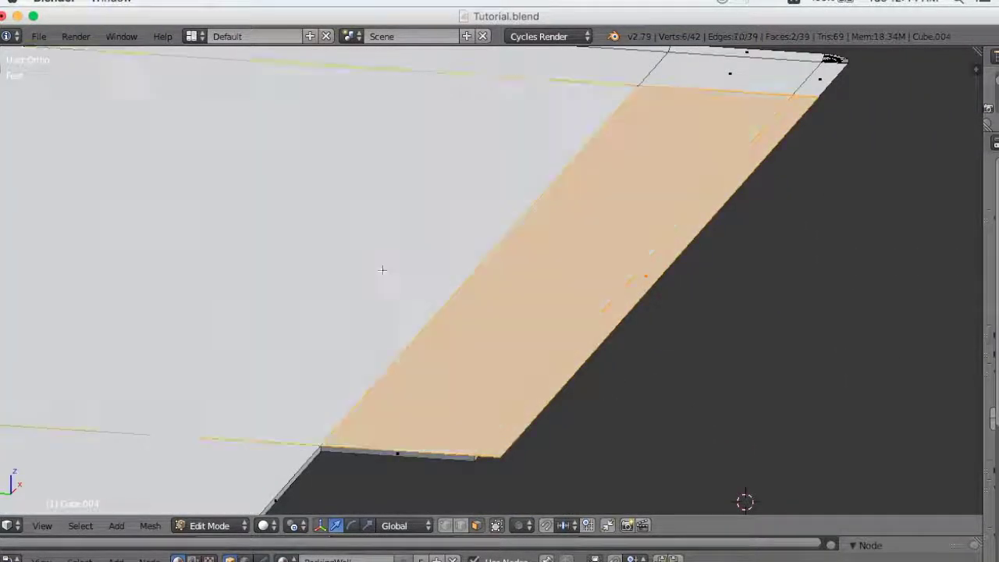
pyautogui.scroll(-2, 405, 317)
pyautogui.keyDown('shift'); pyautogui.click(313, 356); pyautogui.keyUp('shift')
pyautogui.scroll(3, 412, 395)
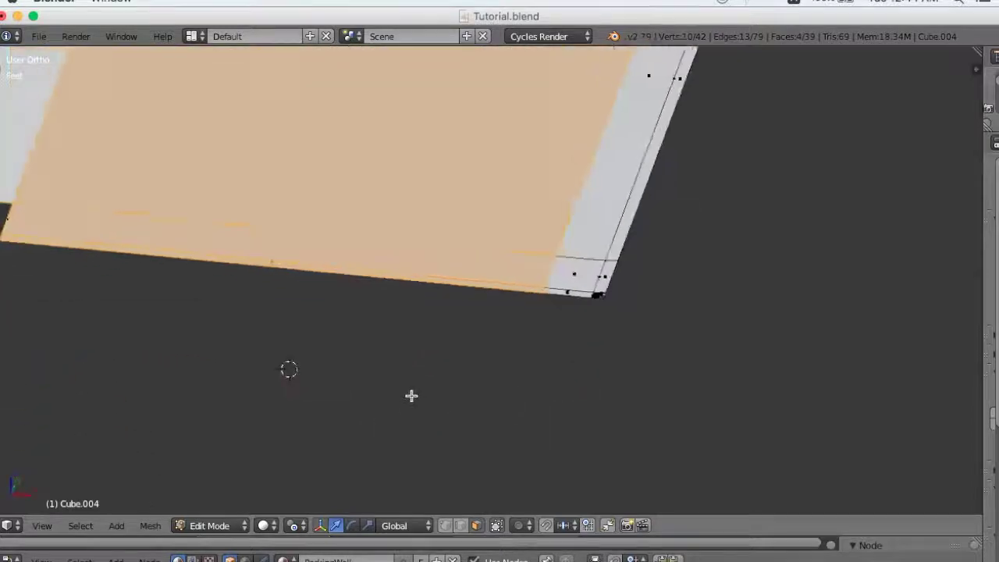
pyautogui.scroll(2, 472, 395)
pyautogui.keyDown('shift'); pyautogui.click(622, 300); pyautogui.keyUp('shift')
pyautogui.keyDown('shift'); pyautogui.click(637, 275); pyautogui.keyUp('shift')
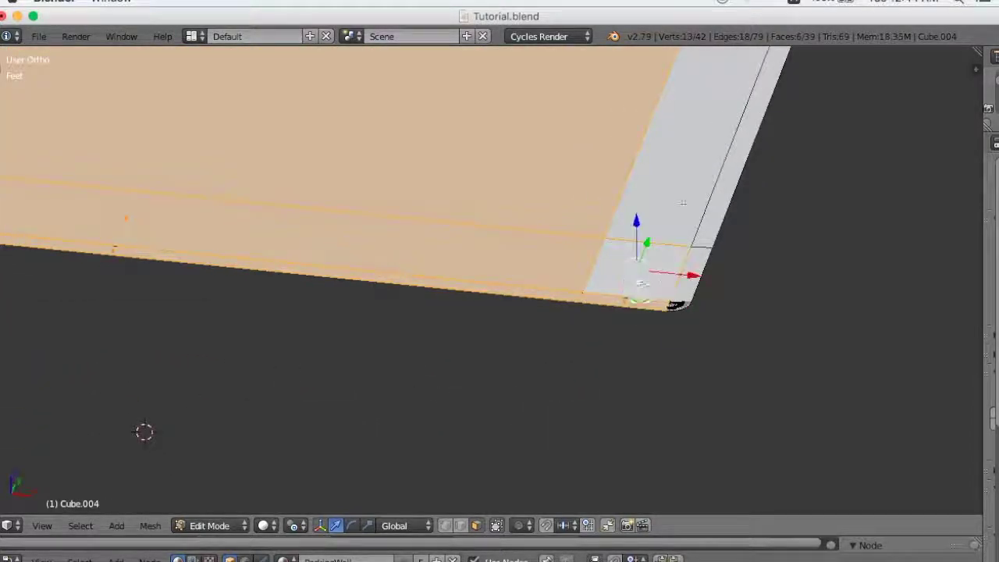
pyautogui.keyDown('shift'); pyautogui.click(681, 204); pyautogui.keyUp('shift')
pyautogui.moveTo(701, 329); pyautogui.dragTo(585, 384, button='middle')
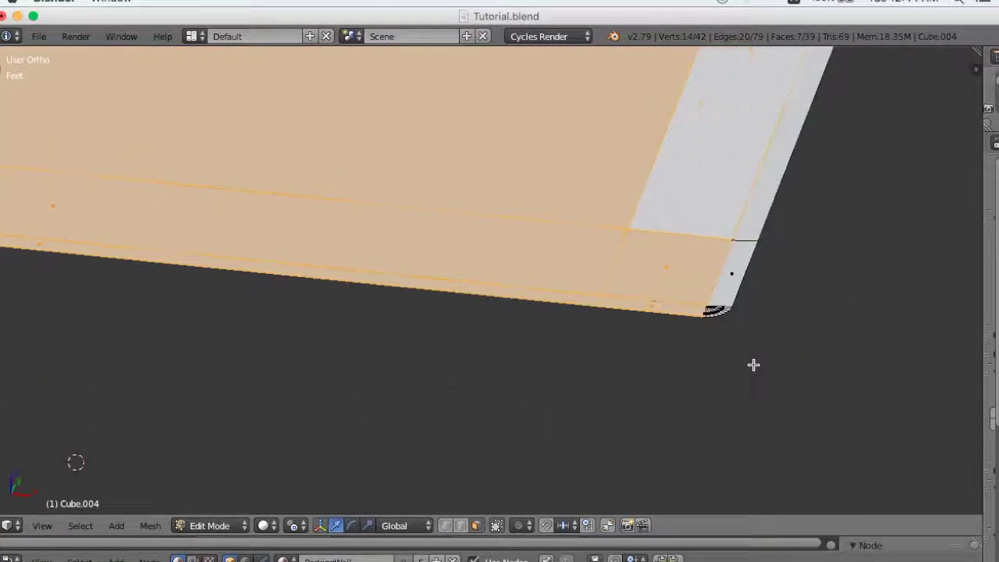
pyautogui.scroll(1, 557, 383)
pyautogui.scroll(4, 622, 415)
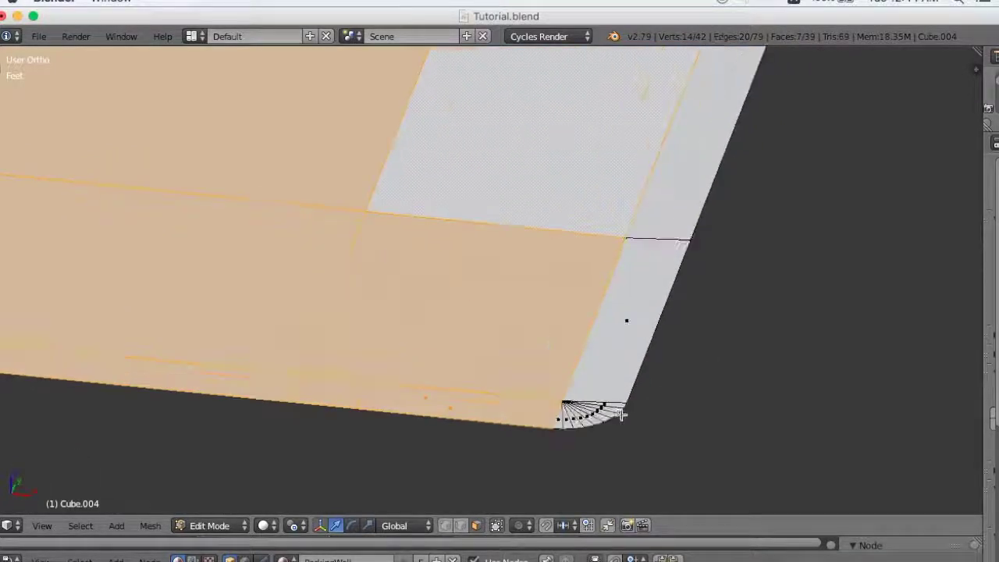
# Circle-select the remaining side strip and corner faces and add the grey faces.
pyautogui.press('c')
pyautogui.click(591, 407)
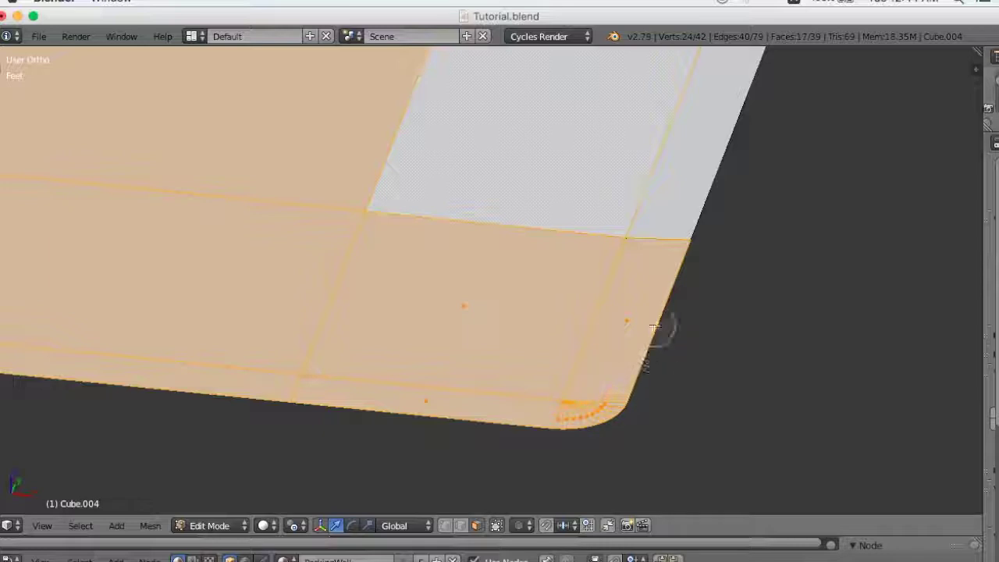
pyautogui.press('Escape')
pyautogui.moveTo(742, 377)
pyautogui.mouseDown(button='middle')
pyautogui.moveTo(628, 383)
pyautogui.moveTo(816, 237)
pyautogui.moveTo(881, 258)
pyautogui.moveTo(781, 276)
pyautogui.moveTo(393, 493)
pyautogui.moveTo(658, 404)
pyautogui.moveTo(619, 393)
pyautogui.moveTo(560, 403)
pyautogui.mouseUp(button='middle')
pyautogui.scroll(-3, 881, 258)
pyautogui.scroll(4, 781, 277)
pyautogui.scroll(-3, 393, 493)
pyautogui.scroll(3, 619, 393)
pyautogui.keyDown('shift'); pyautogui.rightClick(828, 286); pyautogui.keyUp('shift')
pyautogui.keyDown('shift'); pyautogui.rightClick(830, 290); pyautogui.keyUp('shift')
# Check the slab edge from the side, then toggle selection of all faces with A.
pyautogui.scroll(-3, 716, 357)
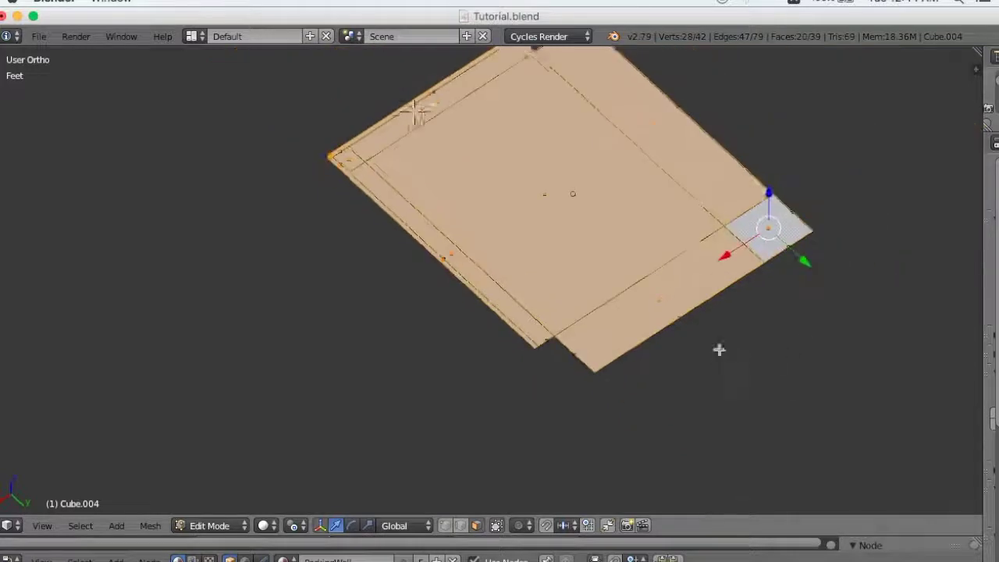
pyautogui.moveTo(716, 357); pyautogui.dragTo(792, 223, button='middle')
pyautogui.scroll(2, 723, 356)
pyautogui.scroll(1, 759, 404)
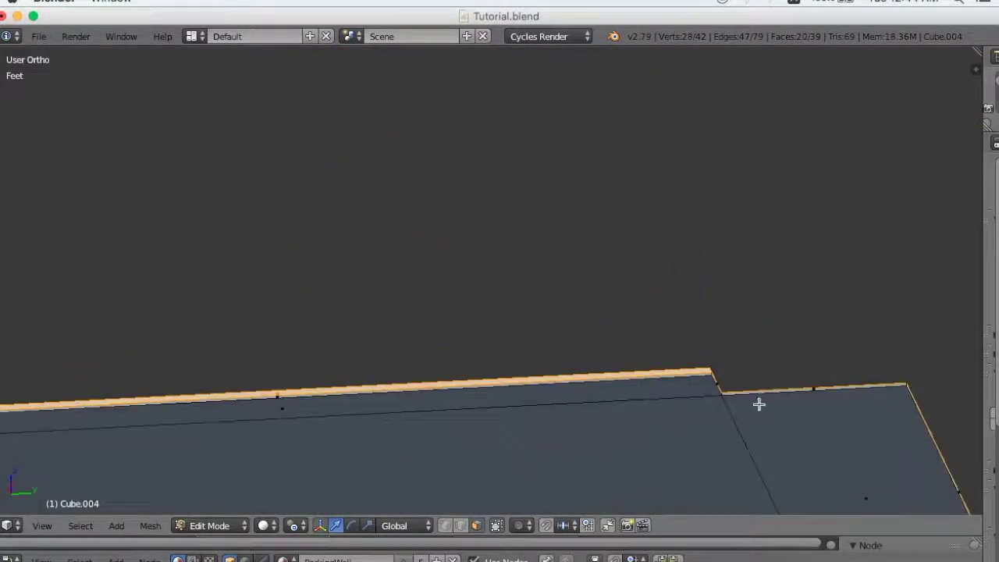
pyautogui.scroll(2, 669, 208)
pyautogui.scroll(1, 681, 245)
pyautogui.moveTo(681, 245)
pyautogui.mouseDown(button='middle')
pyautogui.moveTo(707, 273)
pyautogui.moveTo(761, 288)
pyautogui.moveTo(830, 290)
pyautogui.moveTo(842, 272)
pyautogui.mouseUp(button='middle')
pyautogui.scroll(-2, 598, 349)
pyautogui.scroll(-2, 656, 294)
pyautogui.scroll(-1, 459, 310)
pyautogui.press('a')
pyautogui.moveTo(621, 301)
pyautogui.mouseDown(button='middle')
pyautogui.moveTo(494, 366)
pyautogui.moveTo(395, 349)
pyautogui.moveTo(421, 268)
pyautogui.moveTo(398, 313)
pyautogui.moveTo(351, 362)
pyautogui.moveTo(299, 381)
pyautogui.mouseUp(button='middle')
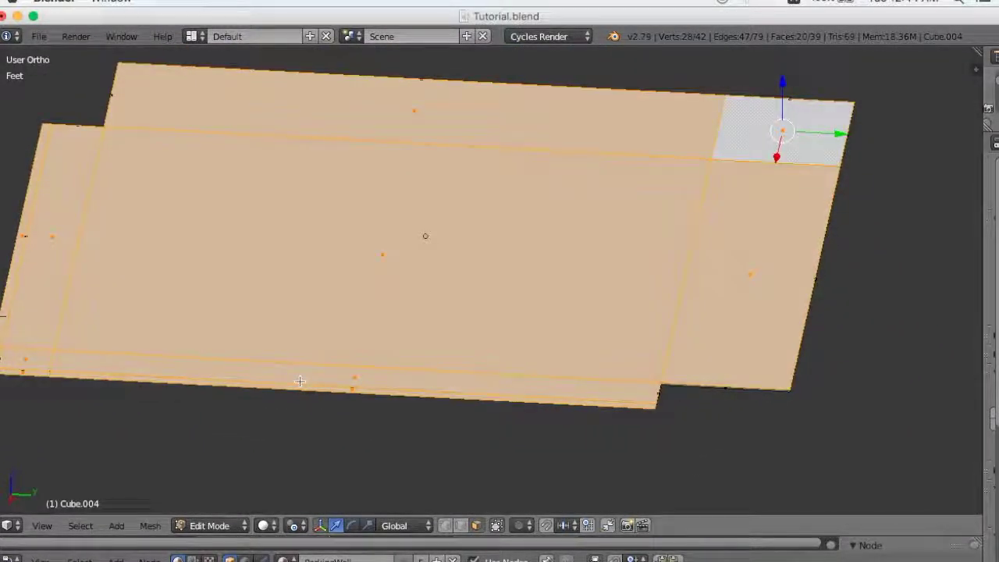
# Separate the selected faces into Cube.005, return to Object Mode, and raise it.
pyautogui.press('p')
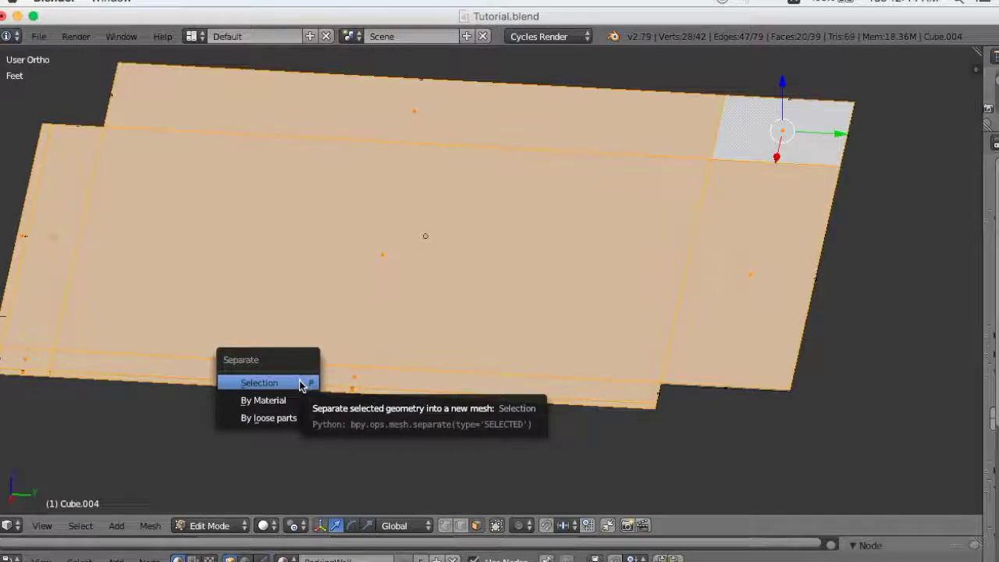
pyautogui.click(302, 382)
pyautogui.scroll(-3, 529, 415)
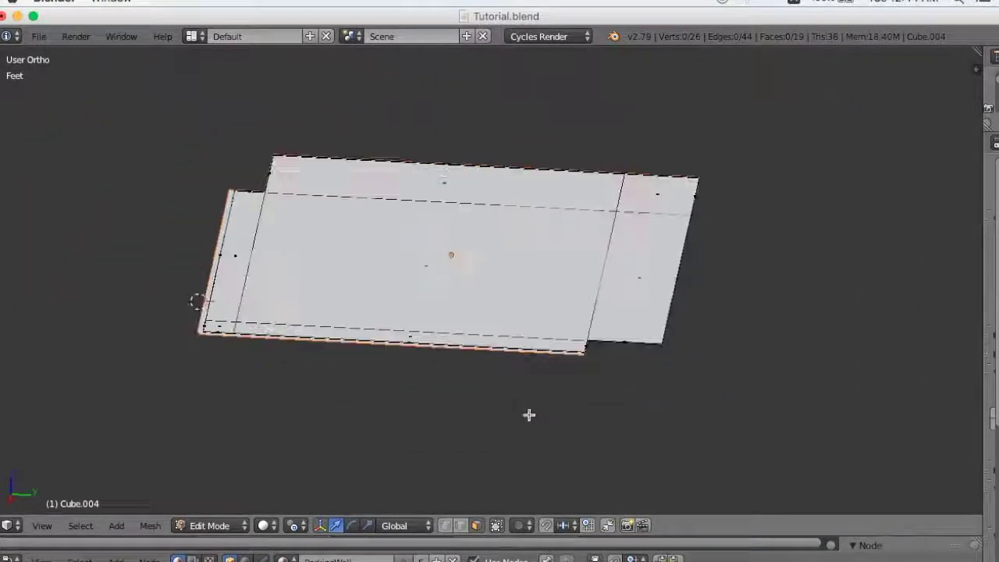
pyautogui.press('Tab')
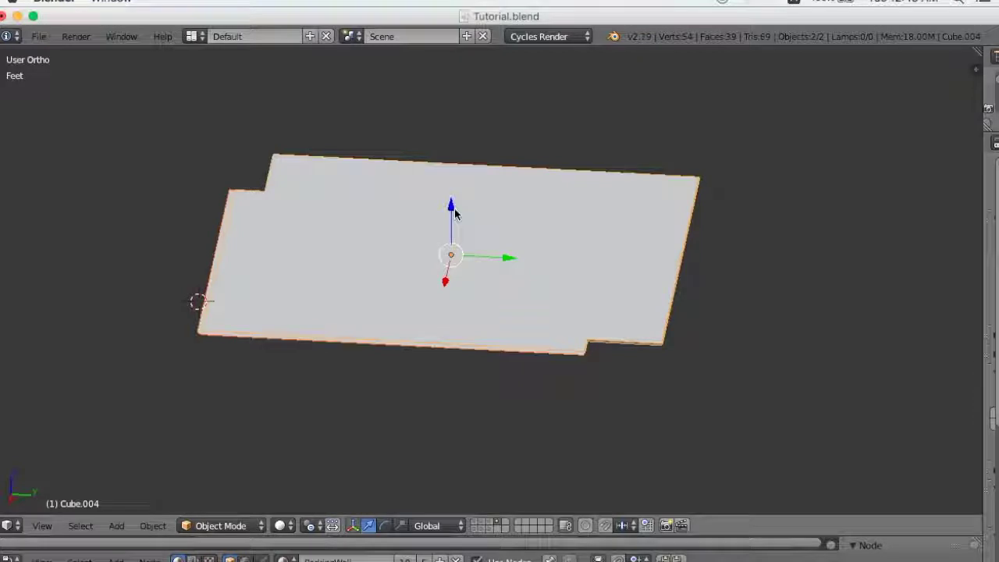
pyautogui.rightClick(554, 297)
pyautogui.moveTo(451, 206); pyautogui.dragTo(468, 116)
pyautogui.moveTo(601, 366)
pyautogui.mouseDown(button='middle')
pyautogui.moveTo(580, 287)
pyautogui.moveTo(517, 274)
pyautogui.moveTo(326, 306)
pyautogui.moveTo(223, 305)
pyautogui.moveTo(518, 299)
pyautogui.mouseUp(button='middle')
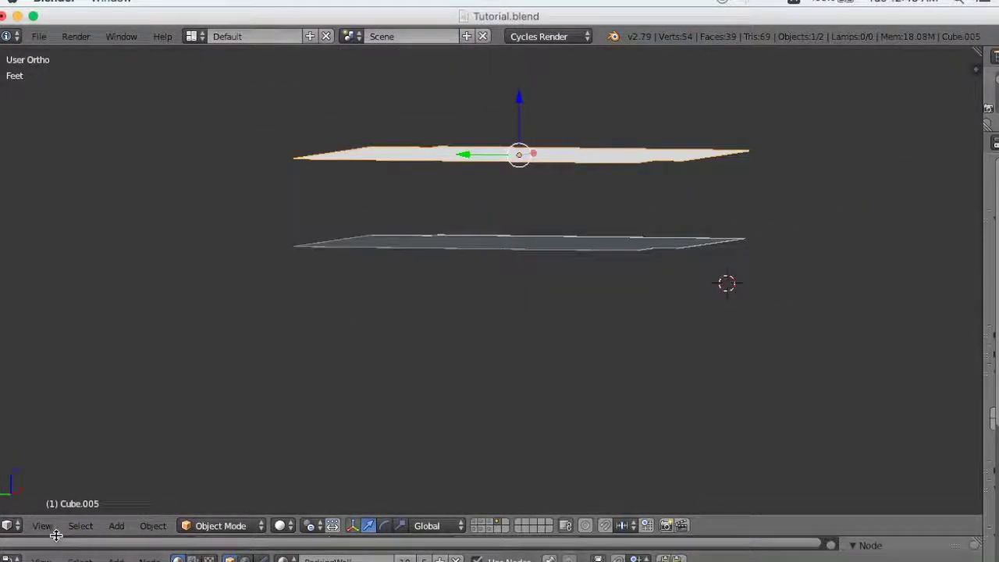
# Check Cube.005 in Front view, clear its location, and switch to solid shading.
pyautogui.click(42, 526)
pyautogui.click(61, 421)
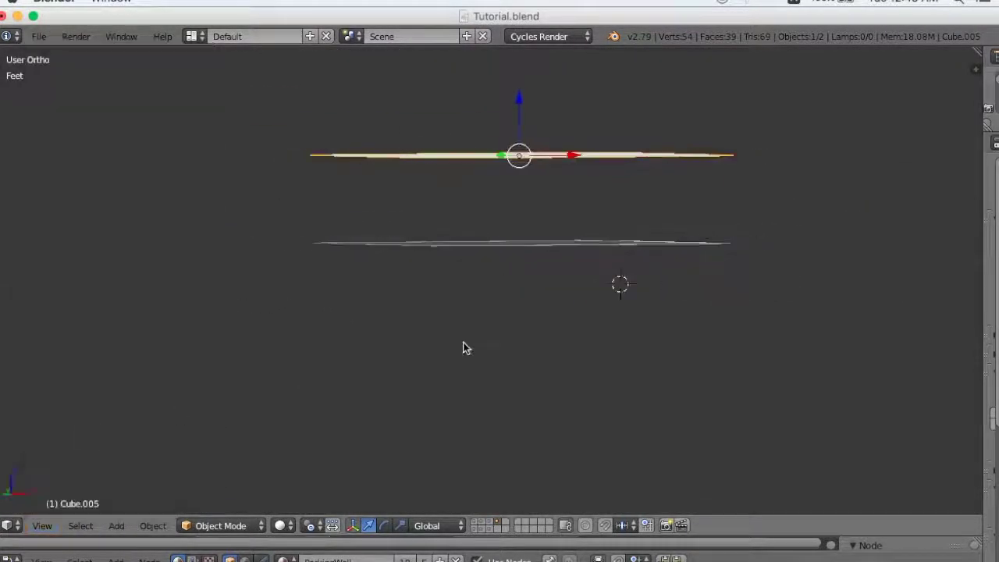
pyautogui.scroll(3, 661, 220)
pyautogui.scroll(-3, 660, 219)
pyautogui.hotkey('alt', 'g')
pyautogui.moveTo(660, 221)
pyautogui.mouseDown(button='middle')
pyautogui.moveTo(629, 286)
pyautogui.moveTo(726, 348)
pyautogui.mouseUp(button='middle')
pyautogui.press('z')
pyautogui.moveTo(673, 374)
pyautogui.mouseDown(button='middle')
pyautogui.moveTo(854, 339)
pyautogui.moveTo(850, 257)
pyautogui.moveTo(833, 353)
pyautogui.mouseUp(button='middle')
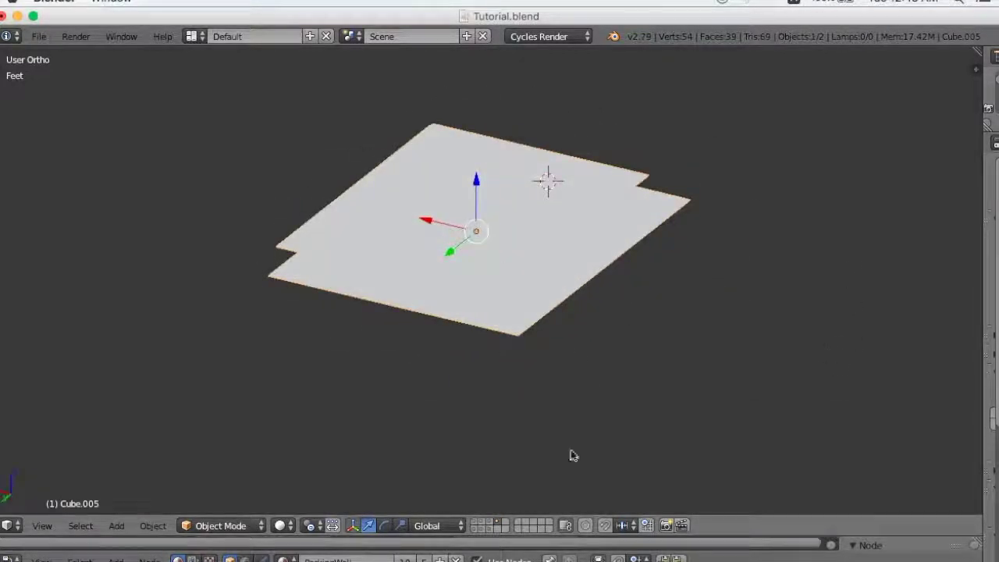
pyautogui.moveTo(698, 537); pyautogui.dragTo(712, 428)
# Replace Cube.005's ParkingWall material with a new GroundFloor material, then select Cube.004.
pyautogui.moveTo(501, 266)
pyautogui.mouseDown(button='middle')
pyautogui.moveTo(611, 200)
pyautogui.moveTo(598, 243)
pyautogui.mouseUp(button='middle')
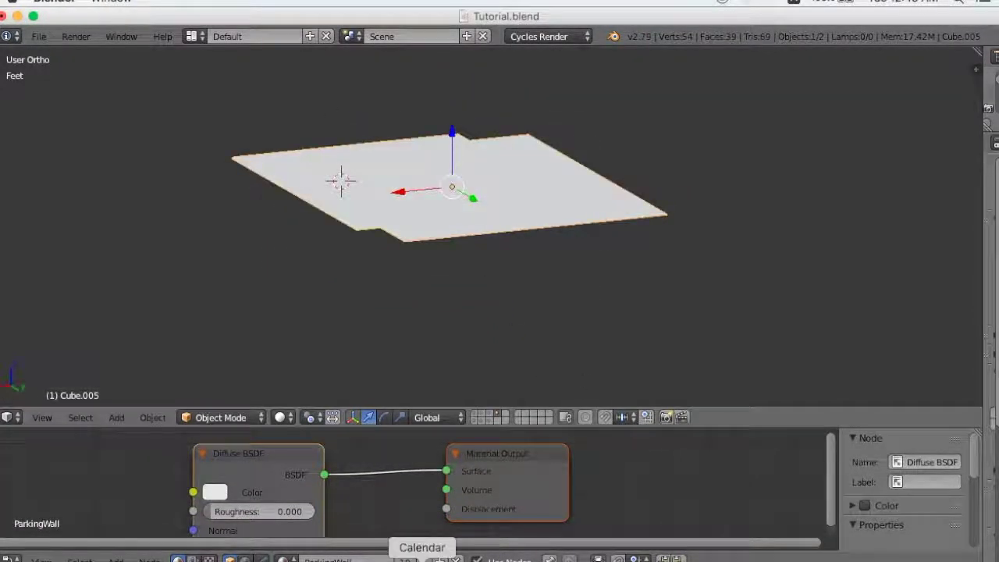
pyautogui.click(455, 560)
pyautogui.click(336, 560)
pyautogui.write('GroundFloor')
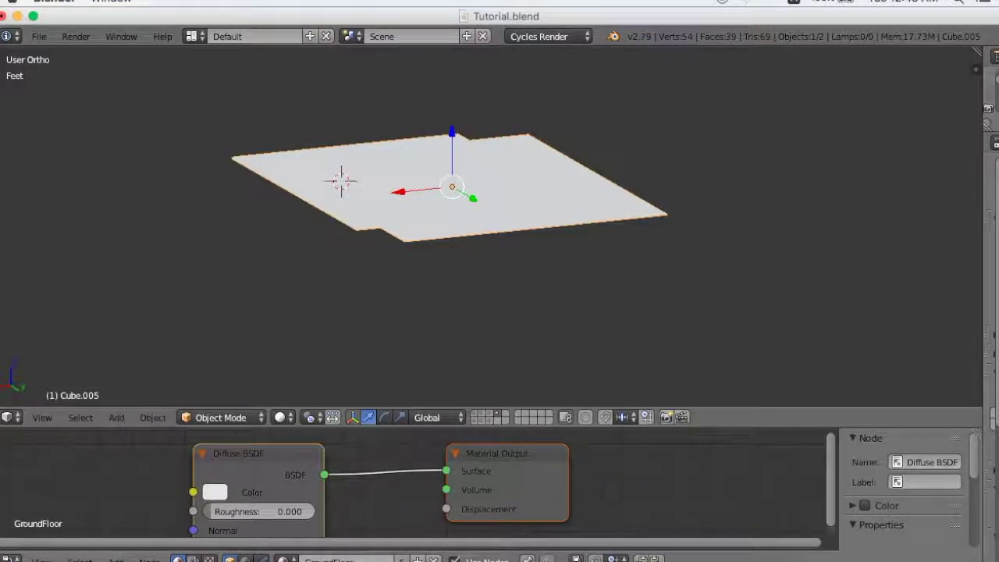
pyautogui.moveTo(430, 372); pyautogui.dragTo(448, 297, button='middle')
pyautogui.scroll(2, 449, 301)
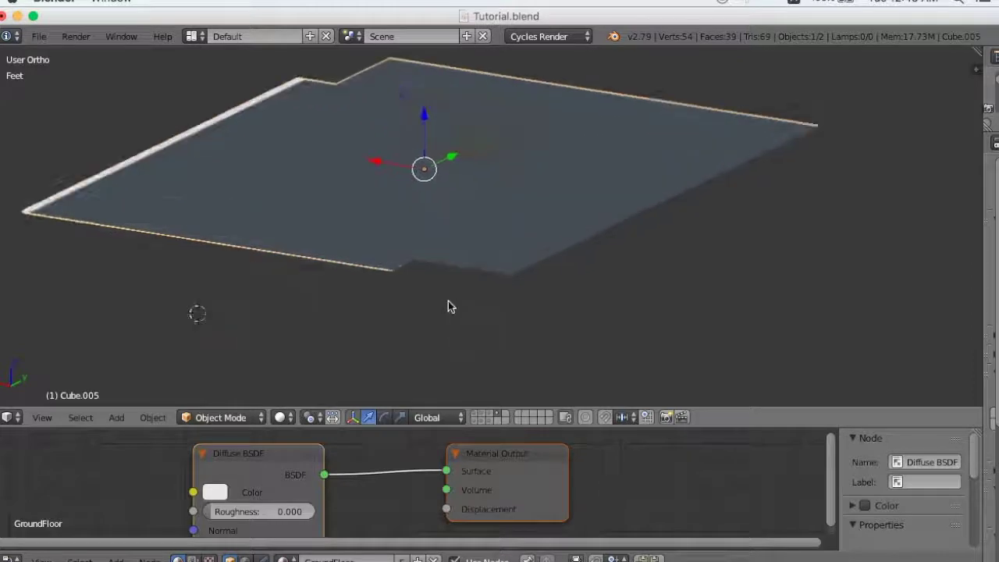
pyautogui.rightClick(352, 125)
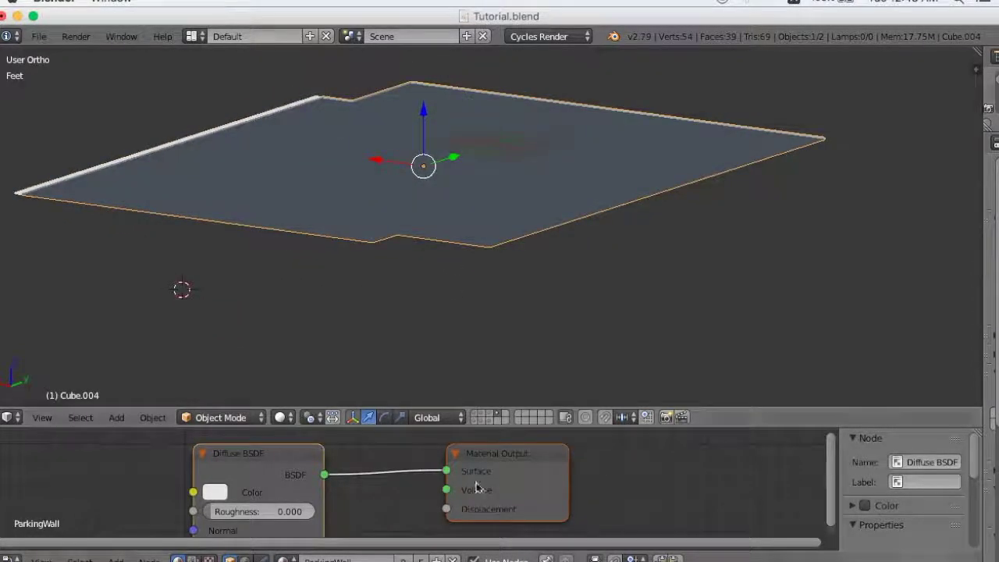
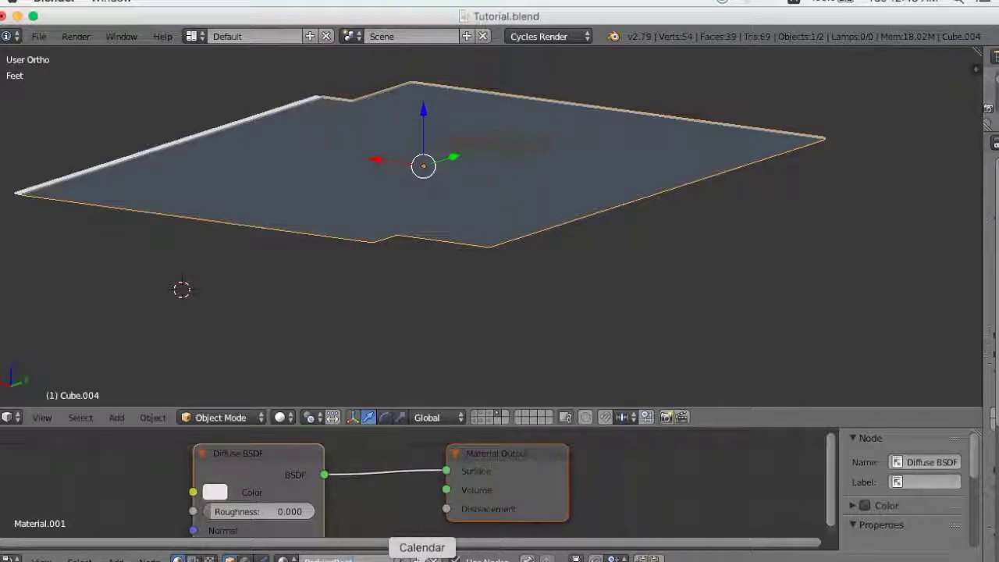
# Select the GroundFloor plane and its companion floor object, then move both to another layer with M.
pyautogui.moveTo(457, 319)
pyautogui.mouseDown(button='middle')
pyautogui.moveTo(403, 362)
pyautogui.moveTo(456, 370)
pyautogui.moveTo(459, 344)
pyautogui.mouseUp(button='middle')
pyautogui.scroll(3, 430, 368)
pyautogui.rightClick(468, 242)
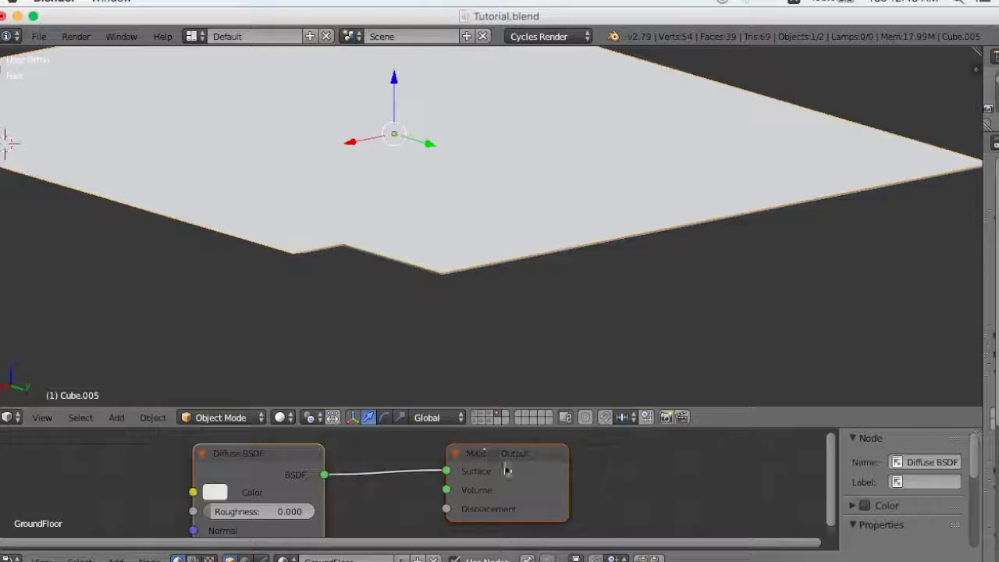
pyautogui.moveTo(676, 426); pyautogui.dragTo(679, 503)
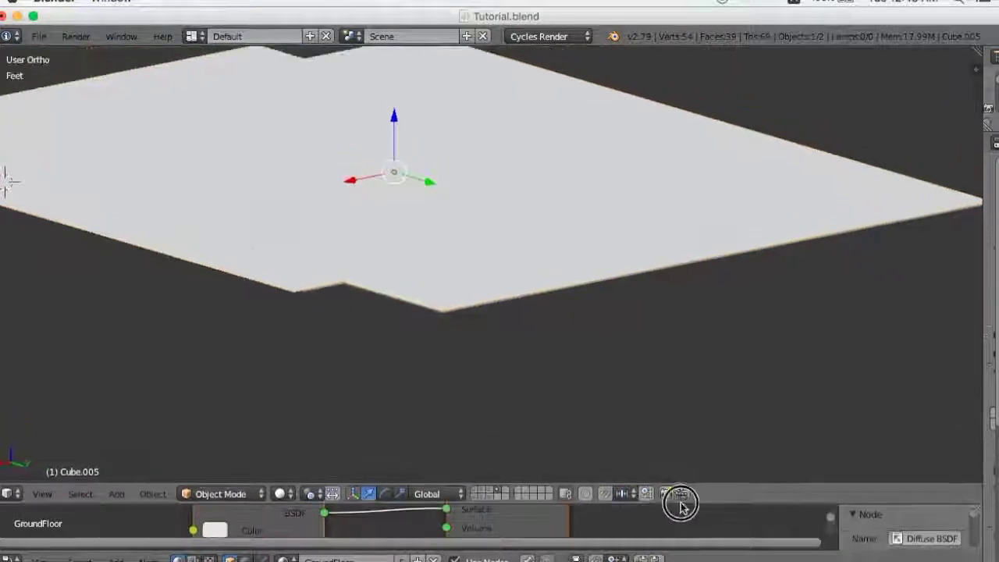
pyautogui.moveTo(535, 399); pyautogui.dragTo(601, 391, button='middle')
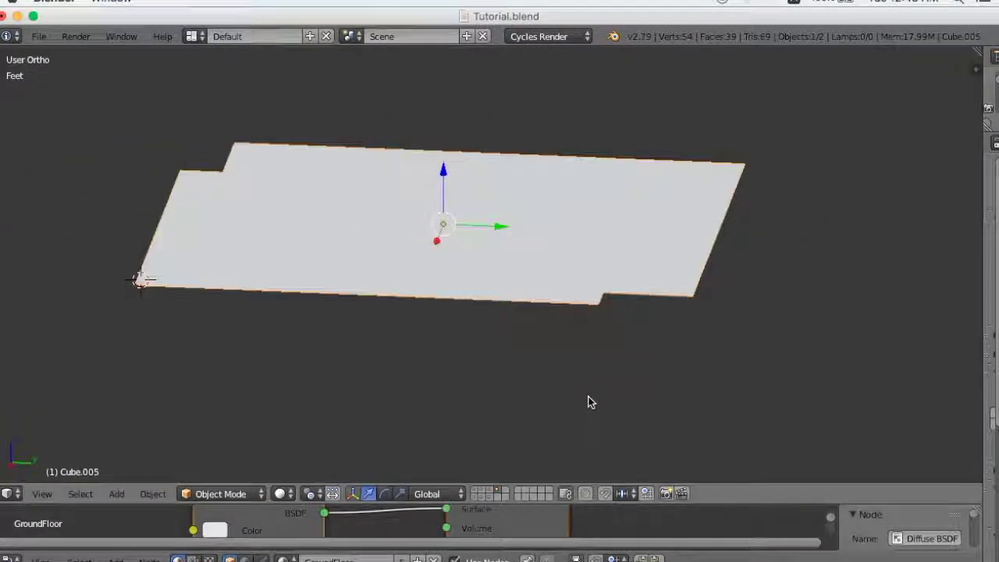
pyautogui.keyDown('shift'); pyautogui.click(497, 498); pyautogui.keyUp('shift')
pyautogui.hotkey('ctrl', 'z')
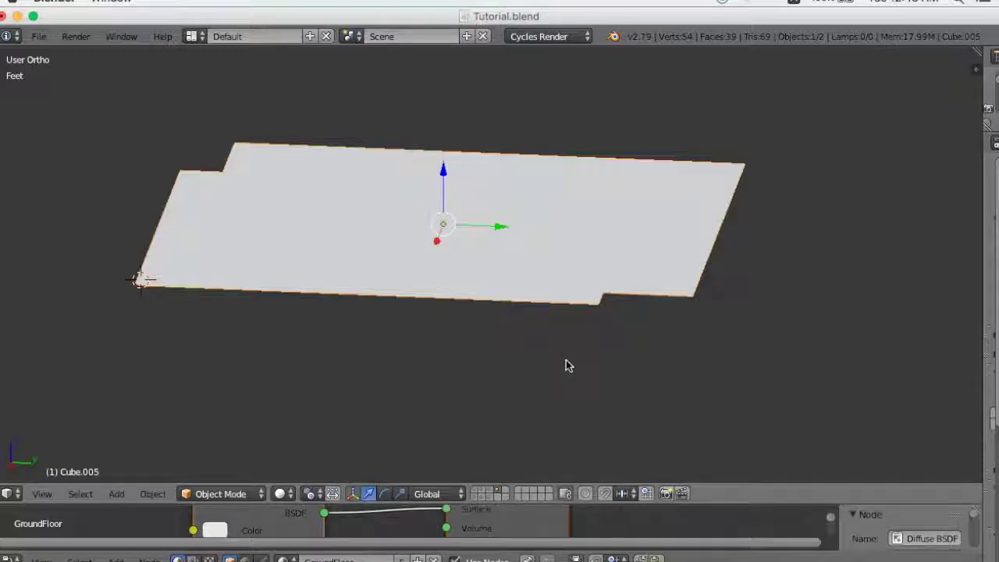
pyautogui.hotkey('ctrl', 'z')
pyautogui.hotkey('ctrl', 'z')
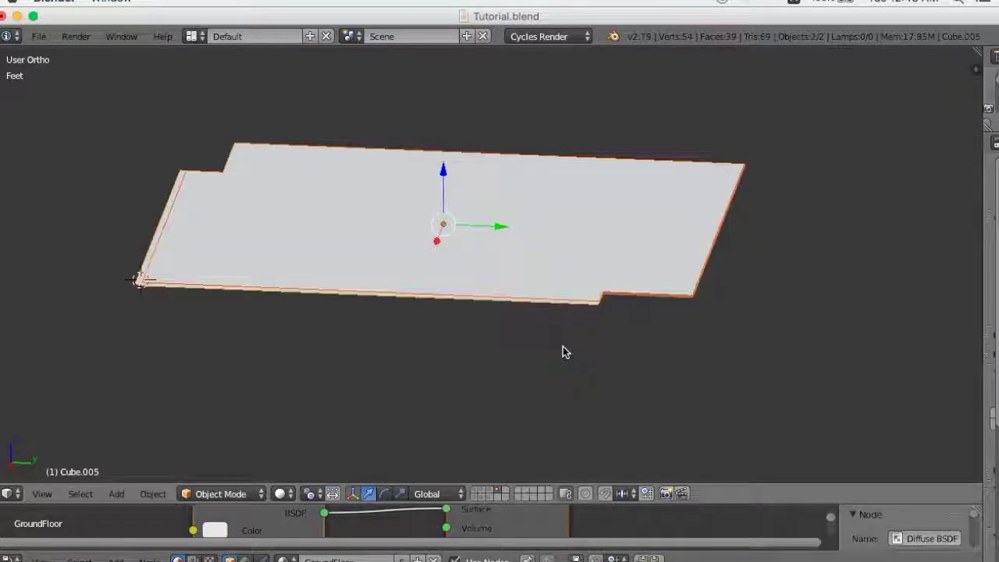
pyautogui.press('m')
pyautogui.click(731, 400)
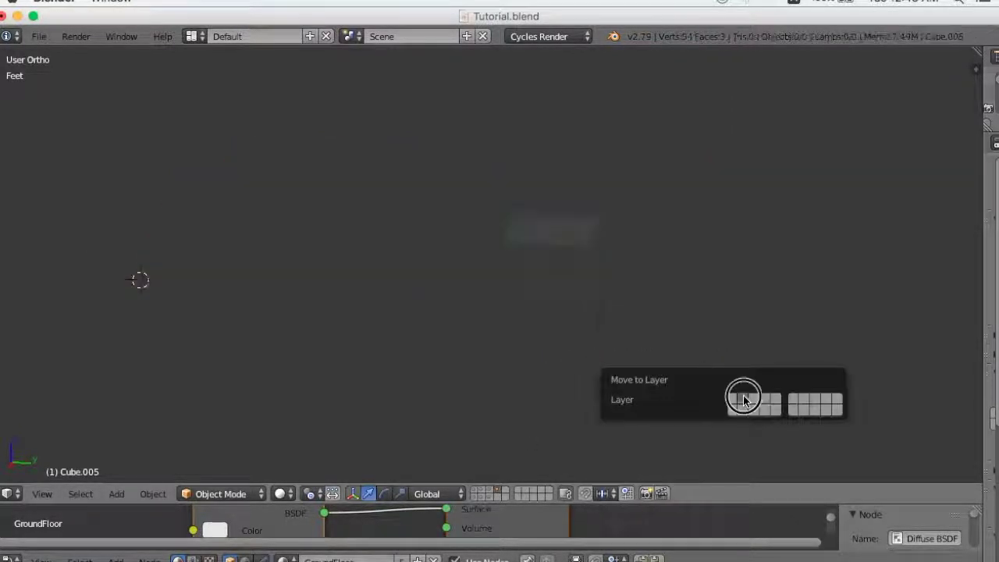
# Show the floor objects' layer and inspect the floor, ramp and large plane from several angles.
pyautogui.click(484, 493)
pyautogui.moveTo(499, 455)
pyautogui.mouseDown(button='middle')
pyautogui.moveTo(624, 375)
pyautogui.moveTo(707, 369)
pyautogui.moveTo(570, 360)
pyautogui.moveTo(531, 382)
pyautogui.moveTo(625, 386)
pyautogui.moveTo(564, 402)
pyautogui.mouseUp(button='middle')
pyautogui.scroll(5, 563, 396)
pyautogui.scroll(-4, 645, 388)
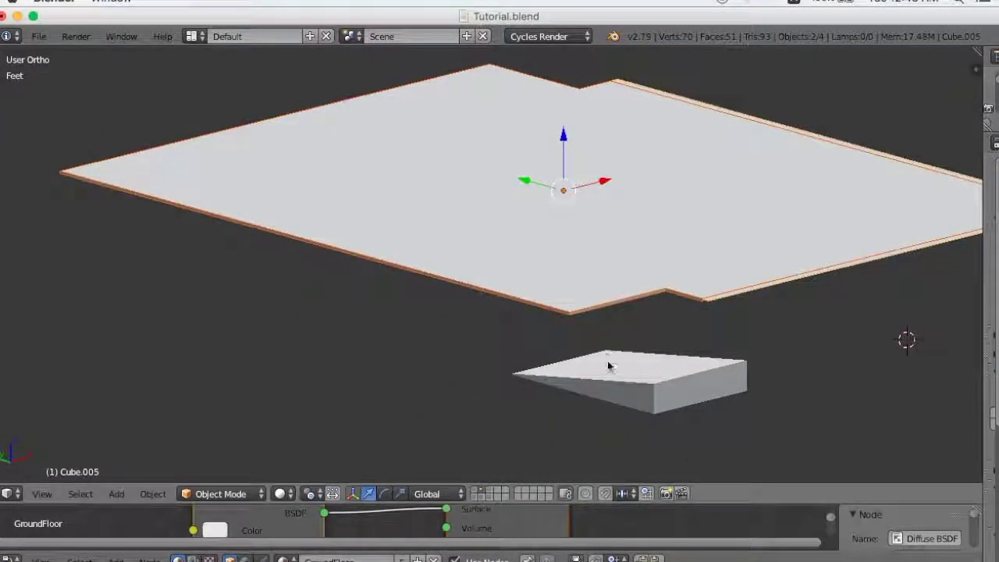
pyautogui.scroll(-2, 622, 393)
pyautogui.moveTo(631, 391)
pyautogui.mouseDown(button='middle')
pyautogui.moveTo(637, 335)
pyautogui.moveTo(600, 377)
pyautogui.moveTo(585, 434)
pyautogui.mouseUp(button='middle')
pyautogui.moveTo(548, 396); pyautogui.dragTo(497, 495, button='middle')
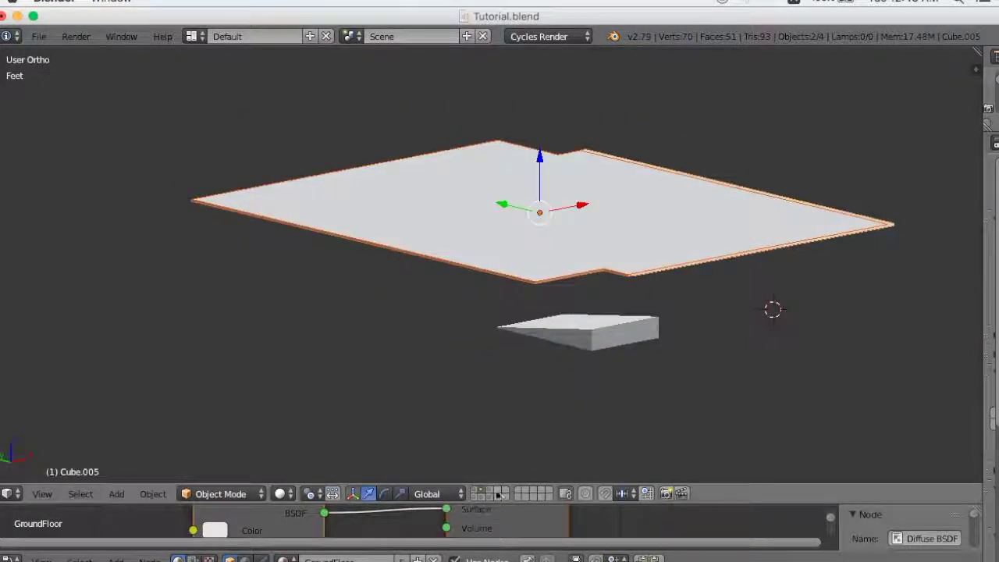
pyautogui.click(493, 495)
pyautogui.moveTo(547, 414)
pyautogui.mouseDown(button='middle')
pyautogui.moveTo(617, 386)
pyautogui.moveTo(572, 397)
pyautogui.moveTo(663, 346)
pyautogui.mouseUp(button='middle')
# Add the second floor's layer, select ParkingFloor, hide the lower floor layer and add the columns layer.
pyautogui.keyDown('shift'); pyautogui.click(483, 497); pyautogui.keyUp('shift')
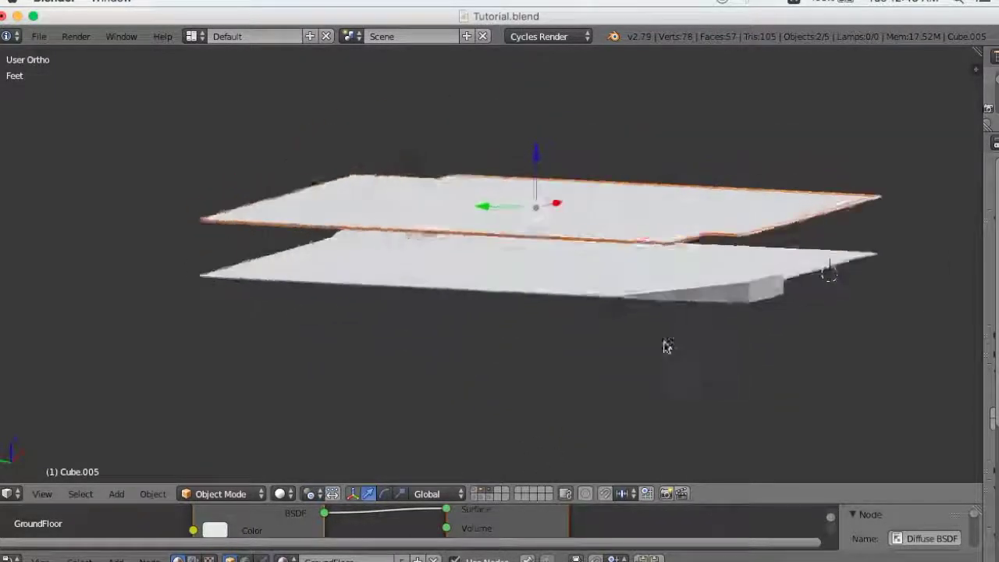
pyautogui.rightClick(726, 282)
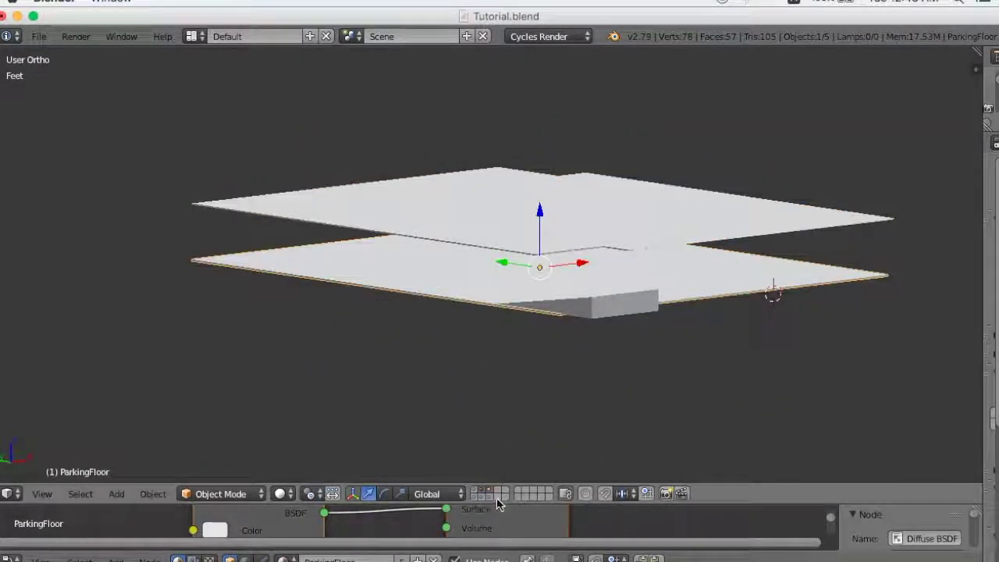
pyautogui.keyDown('shift'); pyautogui.click(484, 497); pyautogui.keyUp('shift')
pyautogui.moveTo(544, 398)
pyautogui.mouseDown(button='middle')
pyautogui.moveTo(618, 346)
pyautogui.moveTo(714, 308)
pyautogui.moveTo(616, 343)
pyautogui.mouseUp(button='middle')
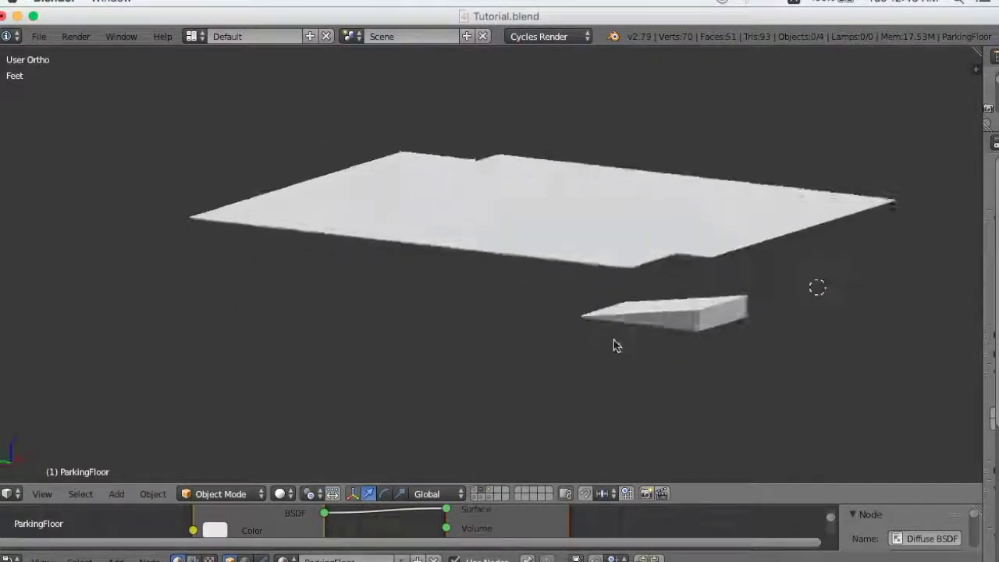
pyautogui.keyDown('shift'); pyautogui.click(478, 504); pyautogui.keyUp('shift')
pyautogui.moveTo(568, 414)
pyautogui.mouseDown(button='middle')
pyautogui.moveTo(562, 399)
pyautogui.moveTo(515, 391)
pyautogui.moveTo(709, 395)
pyautogui.moveTo(544, 411)
pyautogui.moveTo(509, 471)
pyautogui.moveTo(403, 453)
pyautogui.mouseUp(button='middle')
pyautogui.click(476, 498)
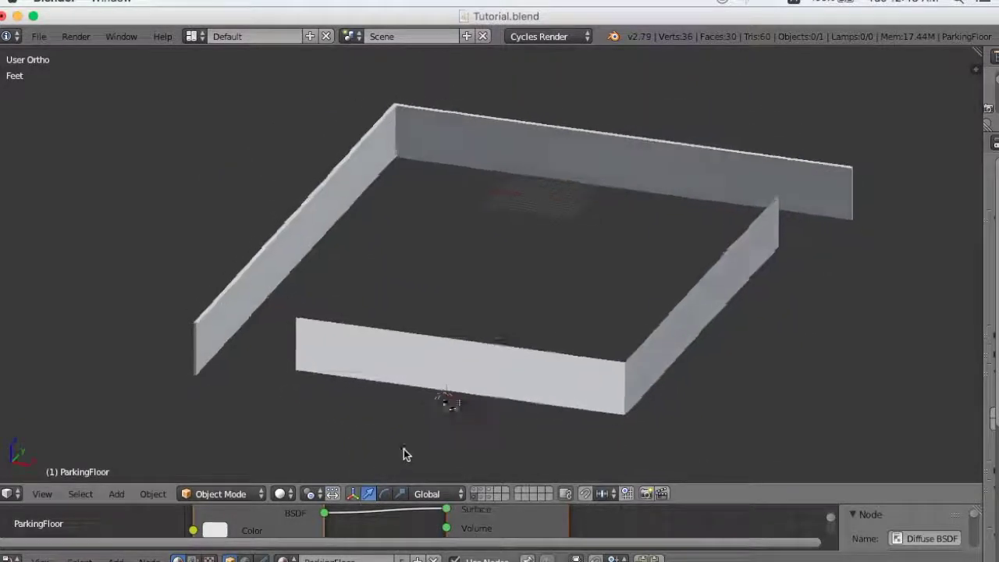
# Select the ParkingWall object (Cube.001) and enter Edit Mode on its mesh.
pyautogui.rightClick(601, 400)
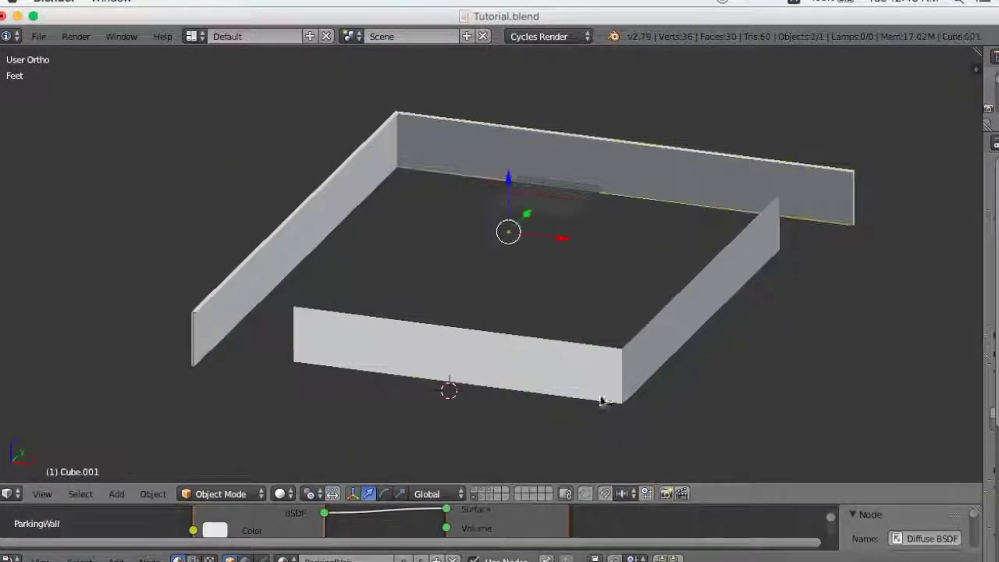
pyautogui.press('Tab')
pyautogui.moveTo(616, 413)
pyautogui.mouseDown(button='middle')
pyautogui.moveTo(585, 414)
pyautogui.moveTo(648, 388)
pyautogui.moveTo(545, 401)
pyautogui.moveTo(495, 375)
pyautogui.moveTo(442, 377)
pyautogui.moveTo(444, 350)
pyautogui.mouseUp(button='middle')
pyautogui.scroll(3, 634, 392)
pyautogui.scroll(-3, 633, 392)
pyautogui.scroll(3, 442, 370)
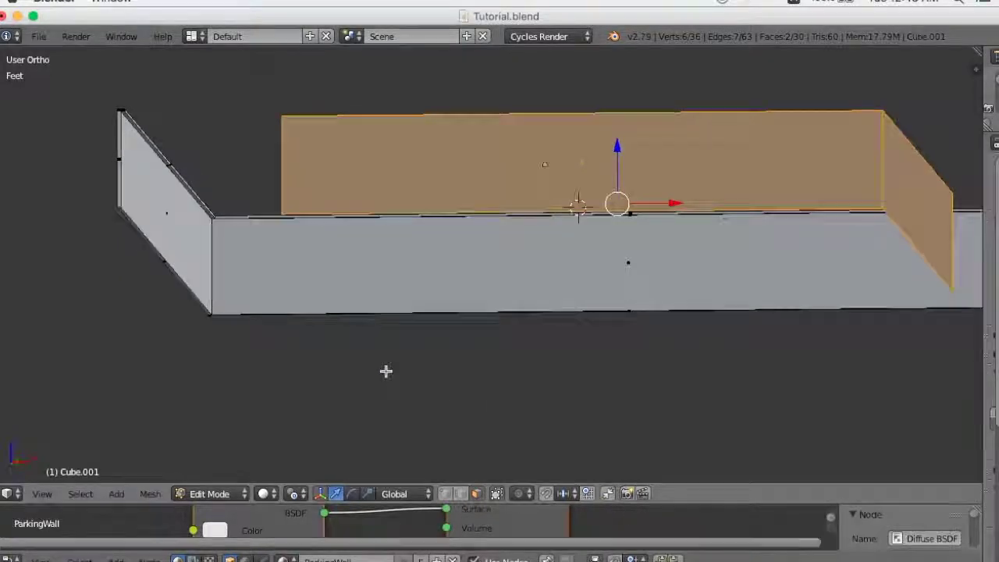
# Select the slanted wall face, the front face, the top faces and the top edge strip of the walls.
pyautogui.keyDown('shift'); pyautogui.moveTo(386, 371); pyautogui.dragTo(558, 352, button='middle'); pyautogui.keyUp('shift')
pyautogui.scroll(3, 426, 330)
pyautogui.keyDown('shift'); pyautogui.moveTo(386, 328); pyautogui.dragTo(532, 419, button='middle'); pyautogui.keyUp('shift')
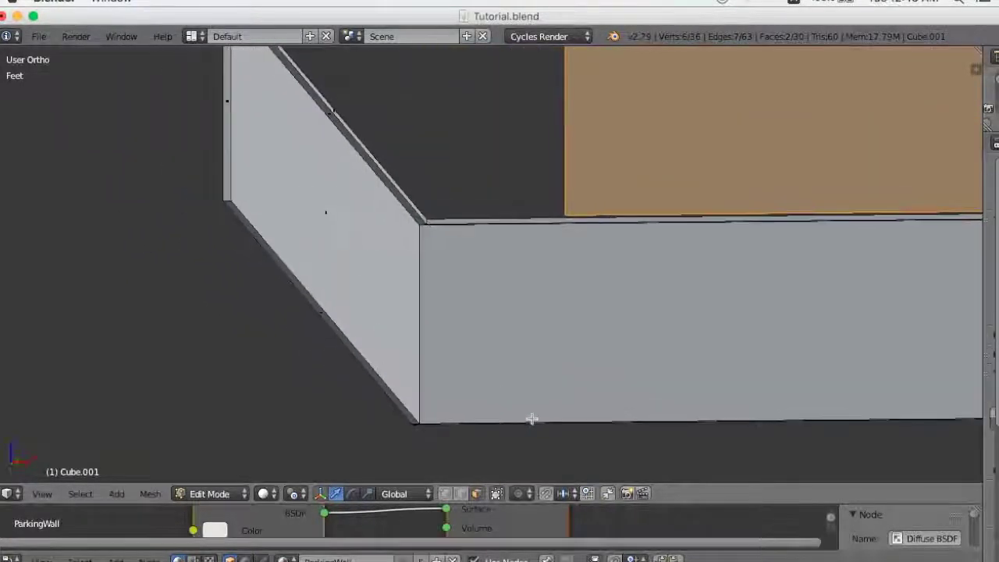
pyautogui.scroll(1, 498, 400)
pyautogui.scroll(-1, 377, 287)
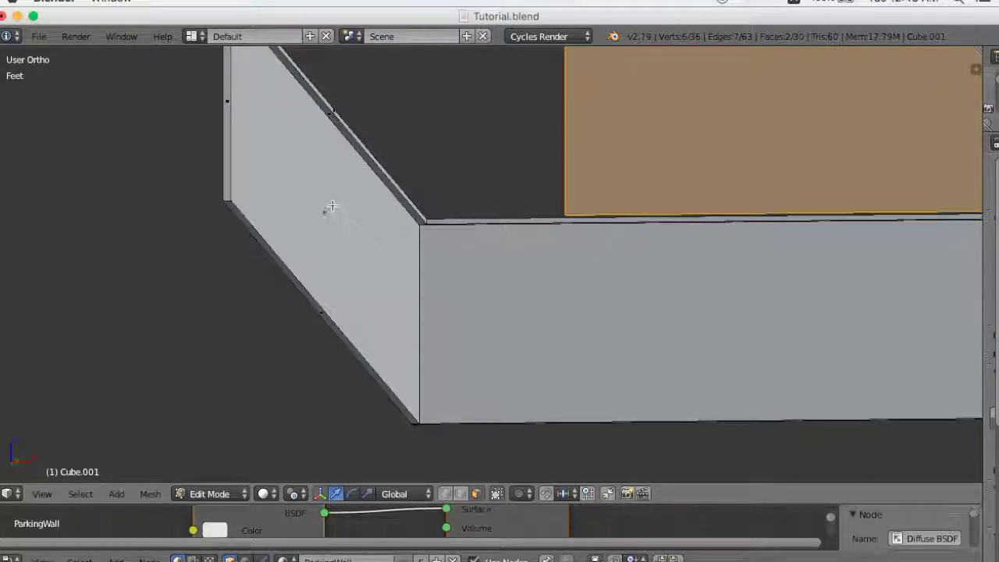
pyautogui.keyDown('shift'); pyautogui.rightClick(313, 224); pyautogui.keyUp('shift')
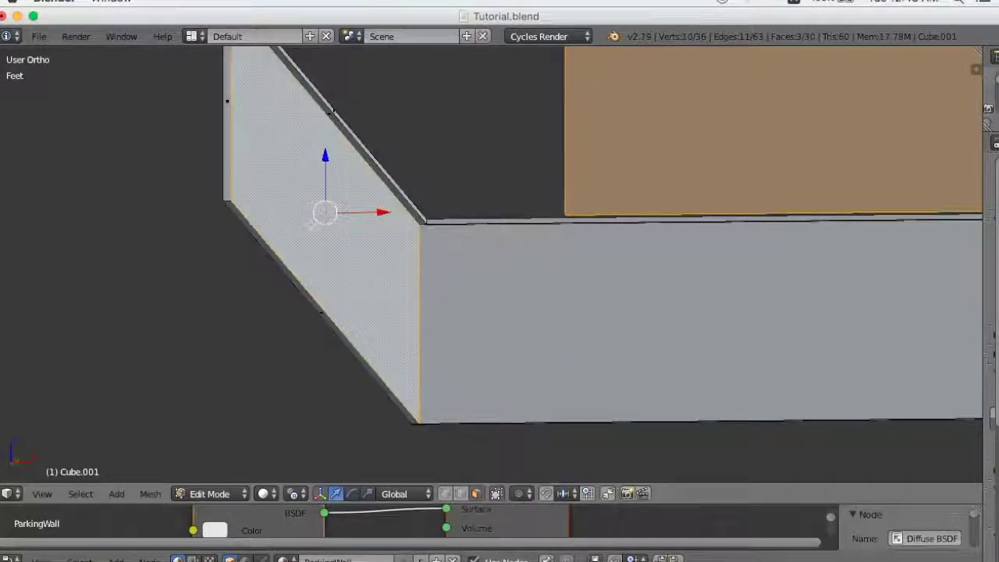
pyautogui.keyDown('shift'); pyautogui.rightClick(664, 330); pyautogui.keyUp('shift')
pyautogui.keyDown('shift'); pyautogui.rightClick(328, 114); pyautogui.keyUp('shift')
pyautogui.keyDown('shift'); pyautogui.rightClick(463, 207); pyautogui.keyUp('shift')
pyautogui.moveTo(597, 291)
pyautogui.mouseDown(button='middle')
pyautogui.moveTo(598, 273)
pyautogui.moveTo(450, 121)
pyautogui.moveTo(544, 326)
pyautogui.moveTo(560, 233)
pyautogui.mouseUp(button='middle')
pyautogui.keyDown('shift'); pyautogui.rightClick(559, 228); pyautogui.keyUp('shift')
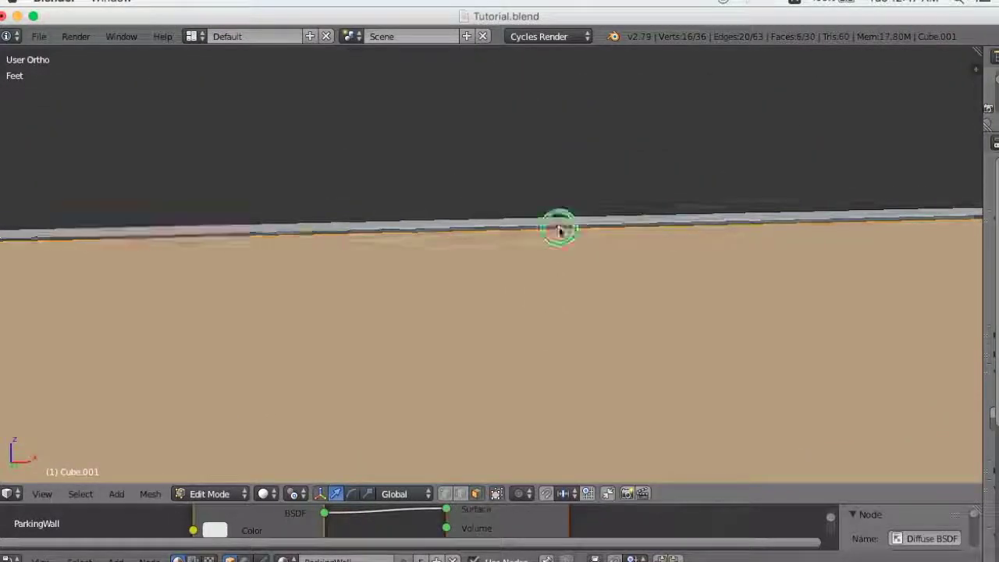
# Add the vertical end, corner, thin edge and top end faces to the wall selection.
pyautogui.moveTo(546, 291)
pyautogui.mouseDown(button='middle')
pyautogui.moveTo(540, 327)
pyautogui.moveTo(640, 402)
pyautogui.moveTo(618, 252)
pyautogui.mouseUp(button='middle')
pyautogui.scroll(2, 640, 402)
pyautogui.scroll(2, 589, 409)
pyautogui.scroll(2, 506, 359)
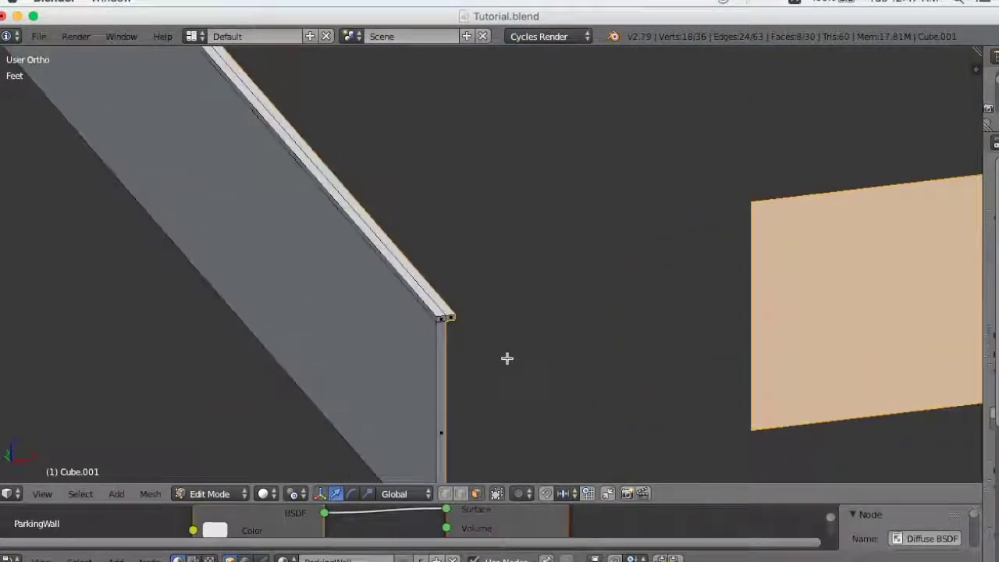
pyautogui.keyDown('shift'); pyautogui.rightClick(447, 352); pyautogui.keyUp('shift')
pyautogui.scroll(2, 474, 363)
pyautogui.keyDown('shift'); pyautogui.rightClick(435, 341); pyautogui.keyUp('shift')
pyautogui.scroll(-4, 547, 379)
pyautogui.moveTo(553, 382)
pyautogui.mouseDown(button='middle')
pyautogui.moveTo(580, 379)
pyautogui.moveTo(475, 377)
pyautogui.moveTo(558, 346)
pyautogui.mouseUp(button='middle')
pyautogui.scroll(3, 557, 346)
pyautogui.moveTo(440, 346)
pyautogui.mouseDown(button='middle')
pyautogui.moveTo(614, 328)
pyautogui.moveTo(440, 324)
pyautogui.moveTo(643, 278)
pyautogui.mouseUp(button='middle')
pyautogui.keyDown('shift'); pyautogui.rightClick(682, 292); pyautogui.keyUp('shift')
pyautogui.keyDown('shift'); pyautogui.rightClick(678, 196); pyautogui.keyUp('shift')
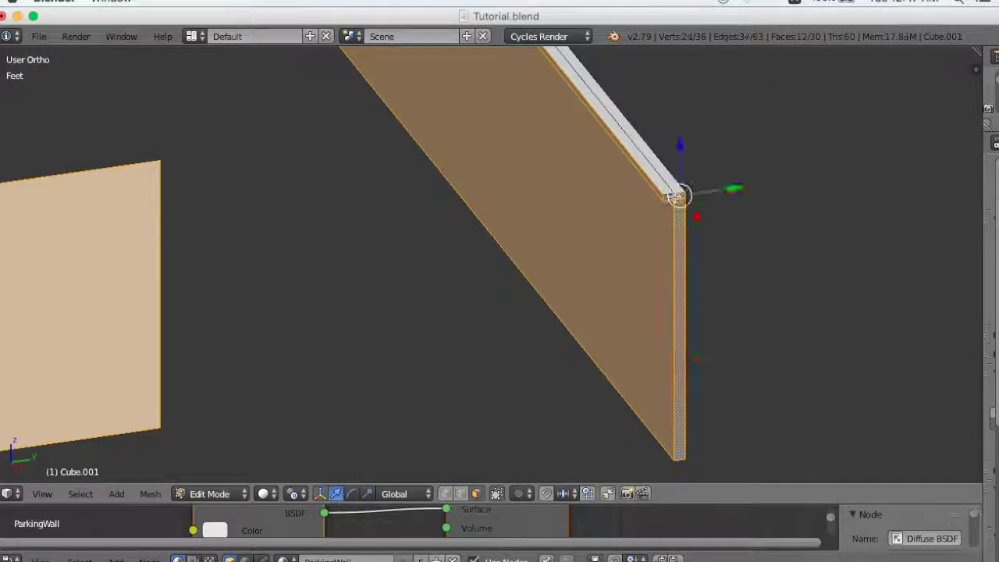
pyautogui.keyDown('shift'); pyautogui.rightClick(668, 196); pyautogui.keyUp('shift')
pyautogui.moveTo(661, 280)
pyautogui.mouseDown(button='middle')
pyautogui.moveTo(558, 296)
pyautogui.moveTo(888, 297)
pyautogui.moveTo(839, 299)
pyautogui.mouseUp(button='middle')
pyautogui.scroll(-3, 708, 342)
pyautogui.moveTo(708, 342); pyautogui.dragTo(636, 374, button='middle')
pyautogui.scroll(3, 698, 348)
pyautogui.scroll(-3, 660, 362)
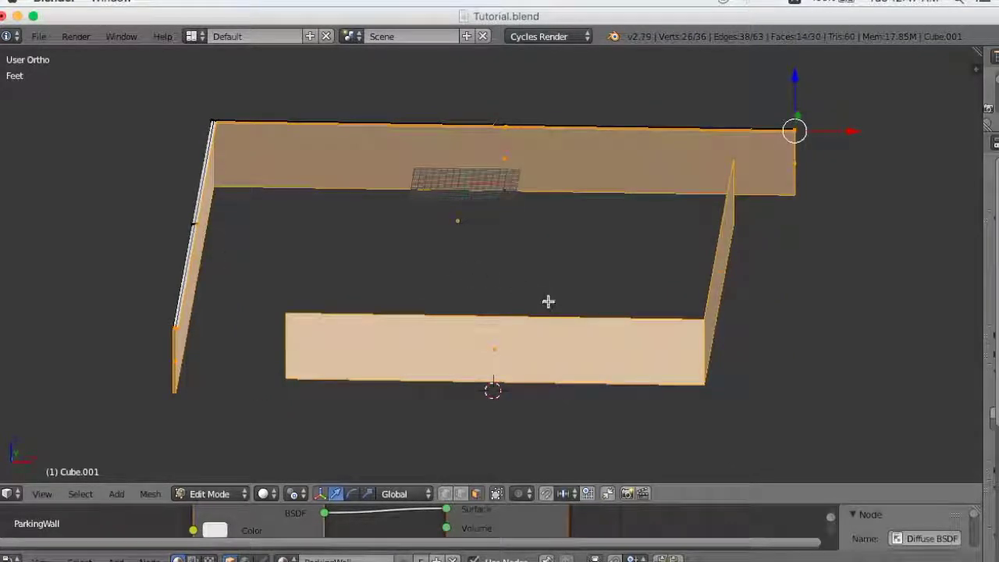
# Apply rotation and scale to the walls in Object Mode, then return to Edit Mode.
pyautogui.press('Tab')
pyautogui.hotkey('ctrl', 'a')
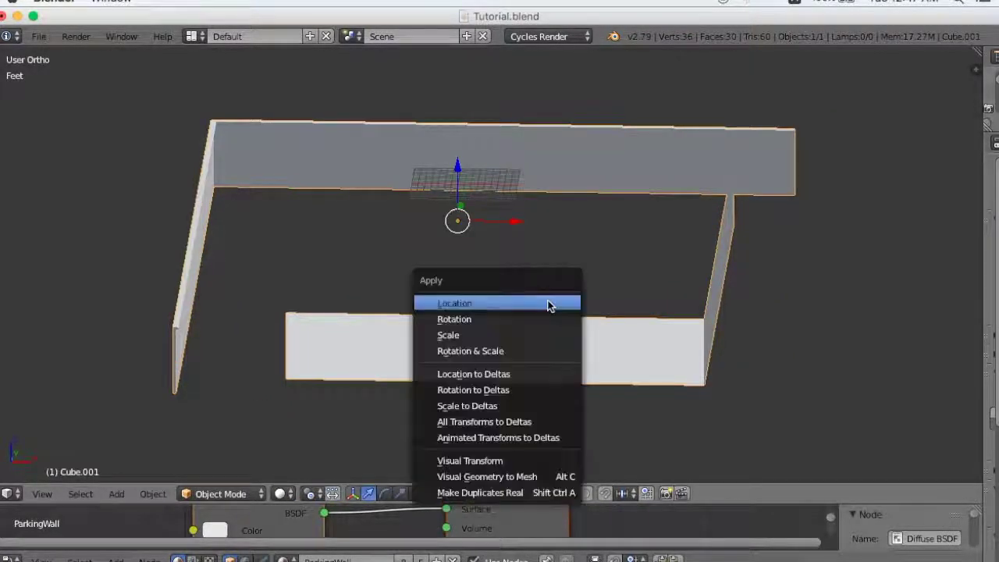
pyautogui.click(521, 347)
pyautogui.press('Tab')
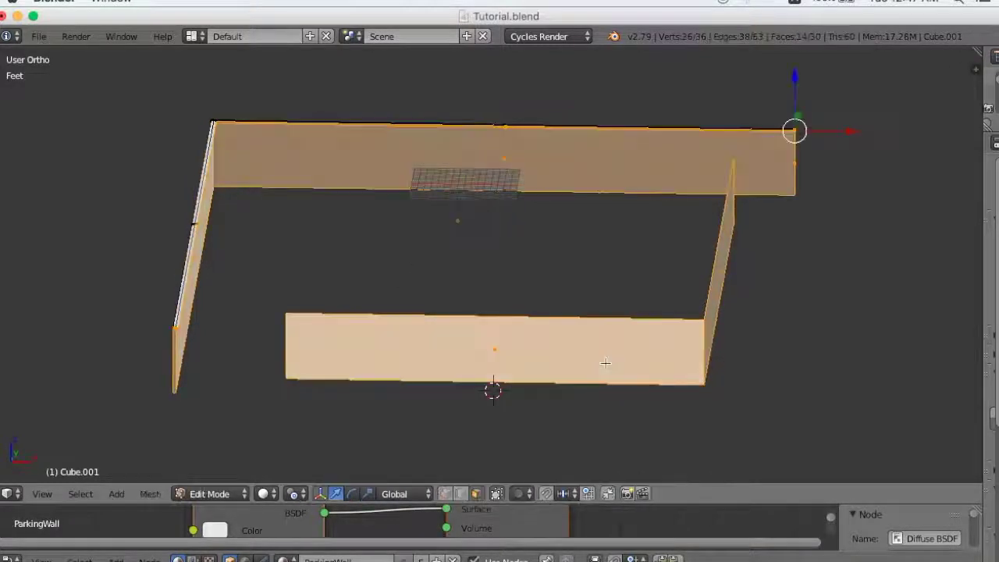
pyautogui.click(215, 37)
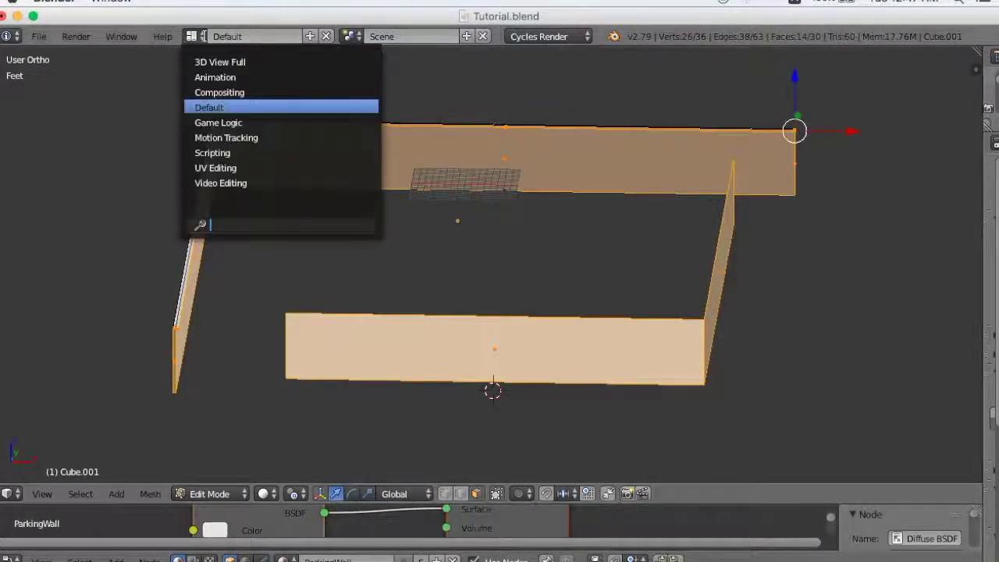
# Switch to UV Editing and unwrap the wall faces with Smart UV Project at default settings.
pyautogui.click(253, 171)
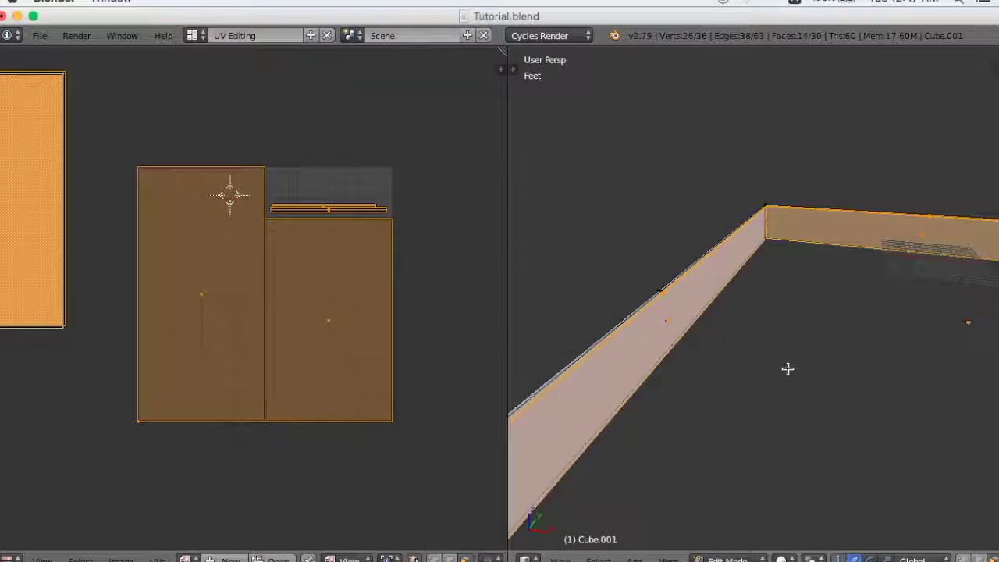
pyautogui.moveTo(781, 368); pyautogui.dragTo(790, 368, button='middle')
pyautogui.press('u')
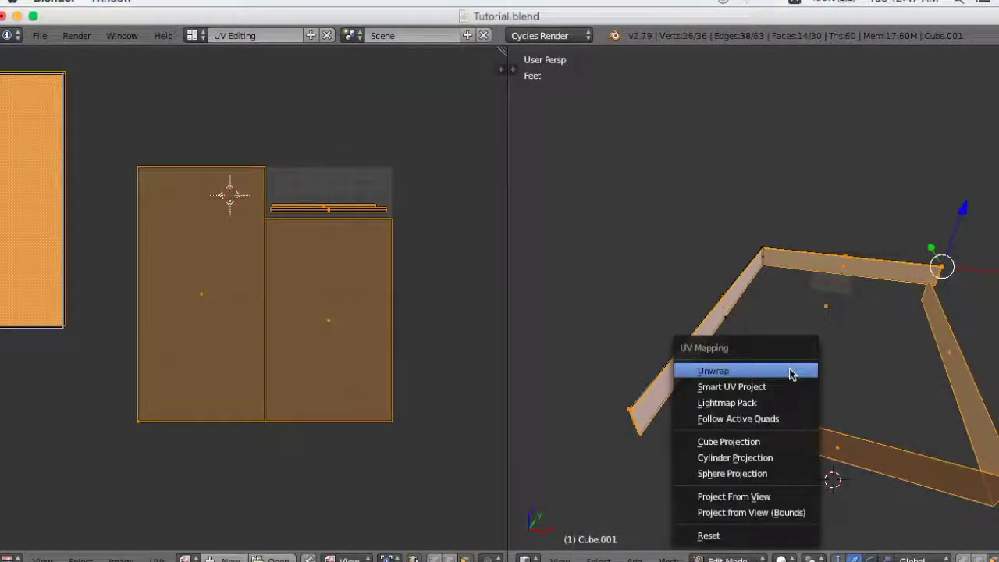
pyautogui.click(787, 388)
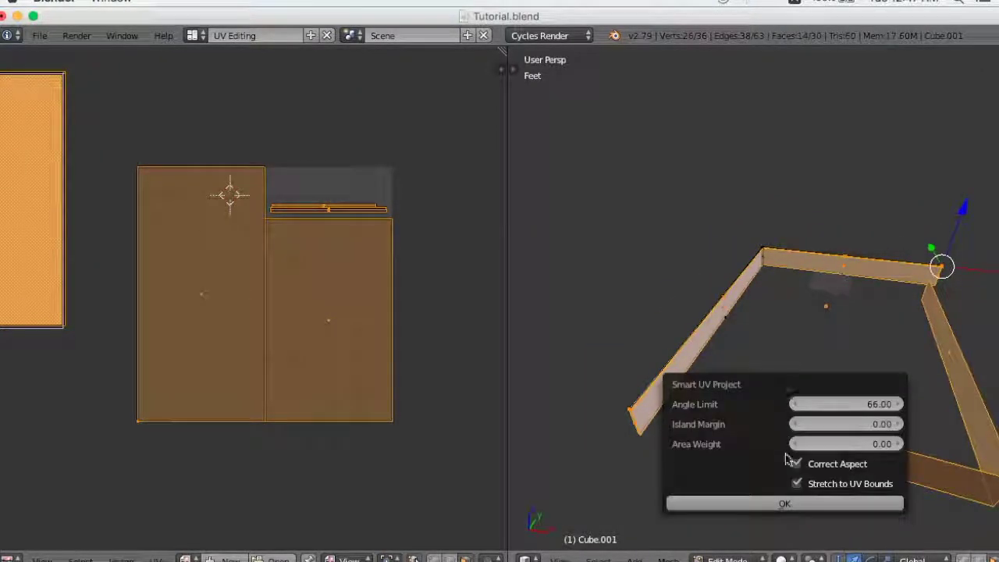
pyautogui.click(812, 505)
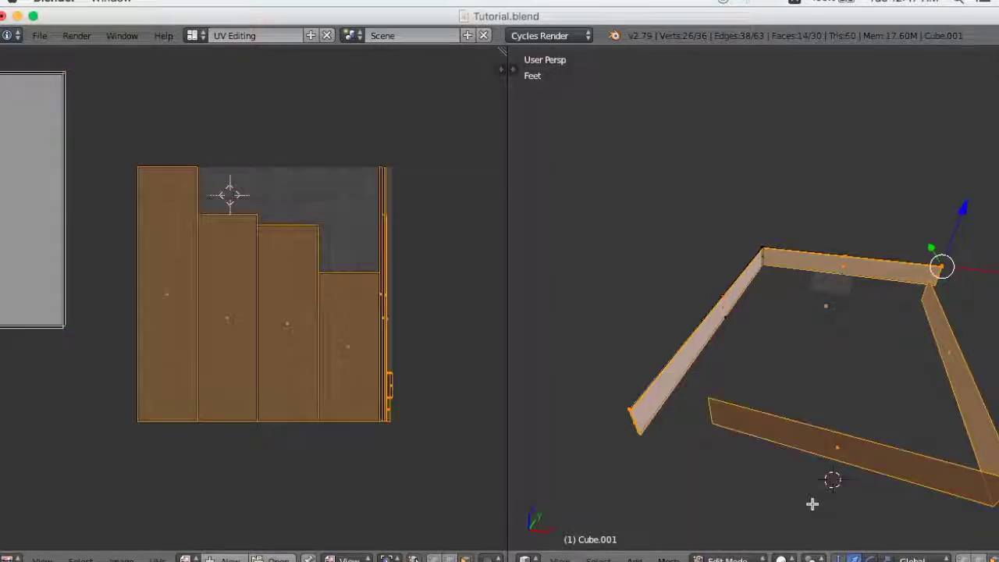
pyautogui.moveTo(897, 424)
pyautogui.mouseDown(button='middle')
pyautogui.moveTo(852, 393)
pyautogui.moveTo(788, 395)
pyautogui.moveTo(933, 402)
pyautogui.mouseUp(button='middle')
pyautogui.scroll(3, 382, 346)
pyautogui.scroll(-3, 380, 340)
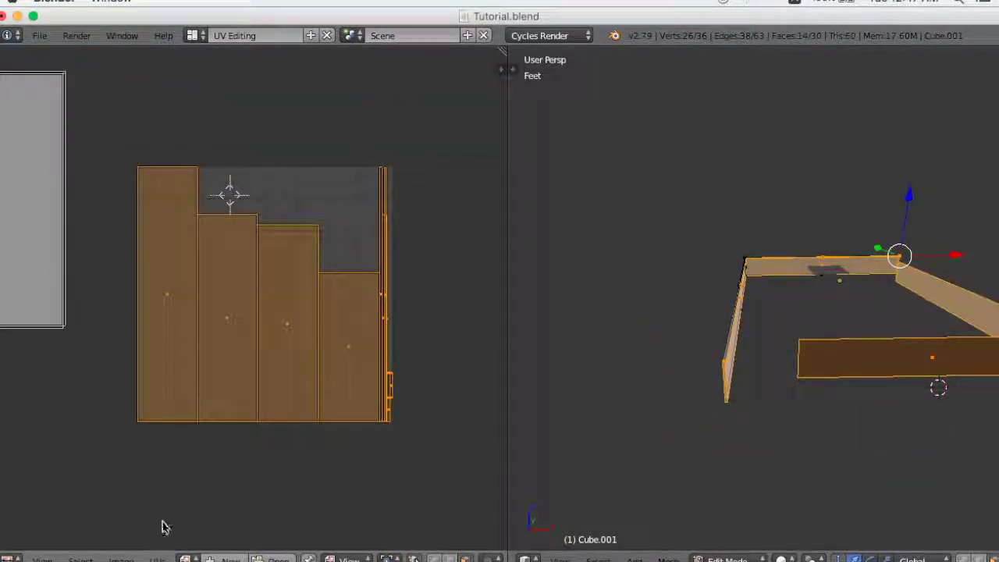
pyautogui.click(157, 559)
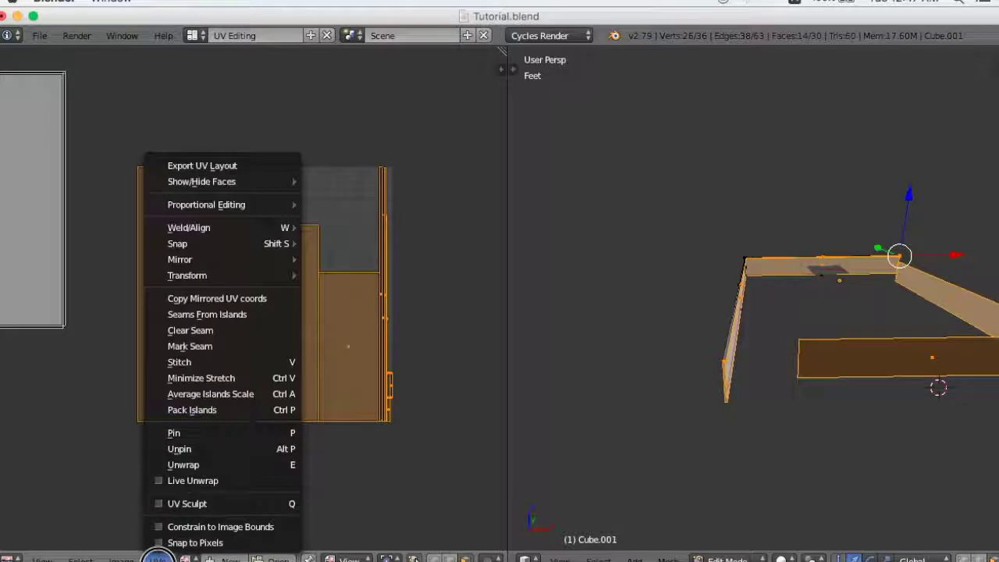
# Export the wall UV layout at 2048×2048 to the Desktop as UV_ParkingWall.png.
pyautogui.click(213, 165)
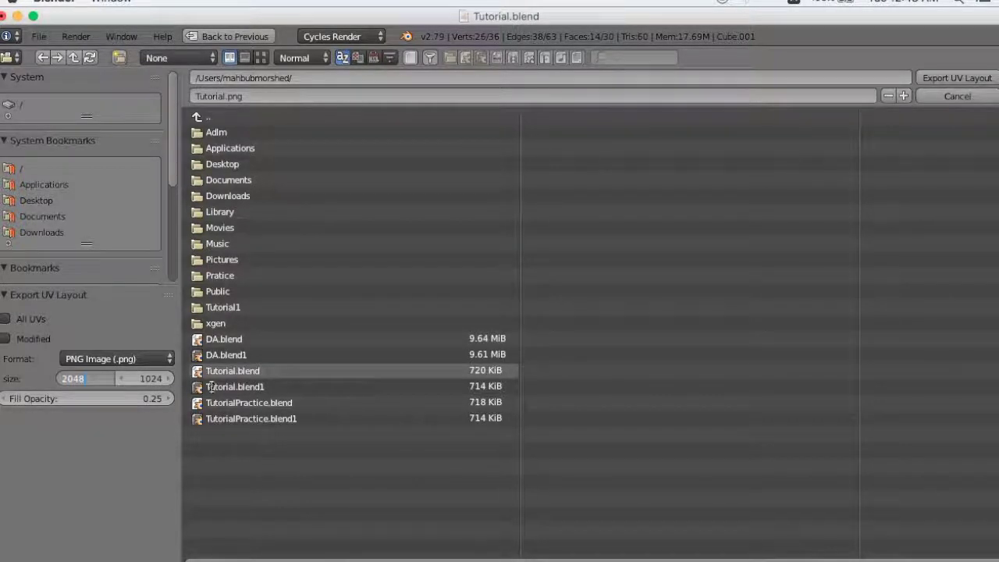
pyautogui.click(158, 379)
pyautogui.write('2048')
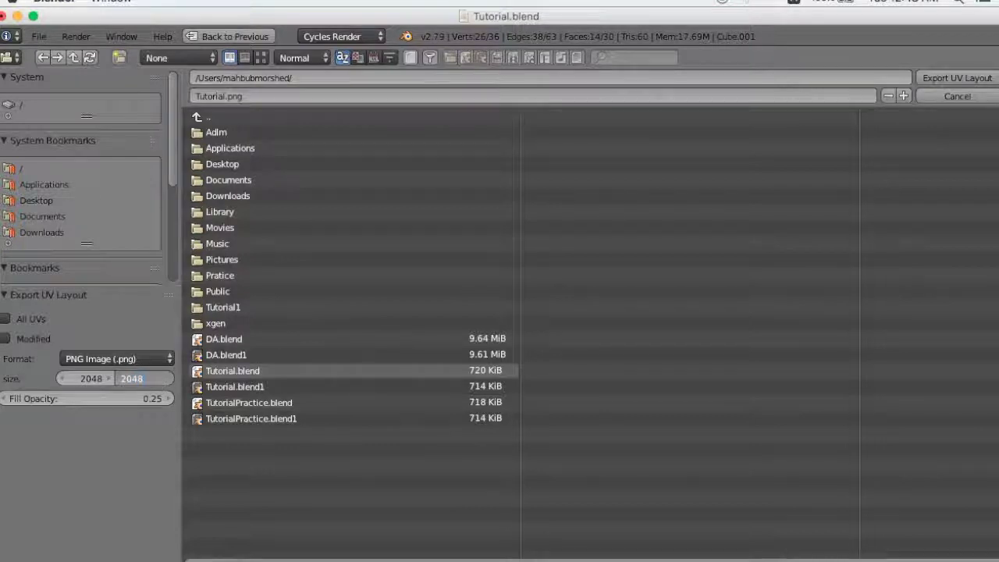
pyautogui.click(218, 99)
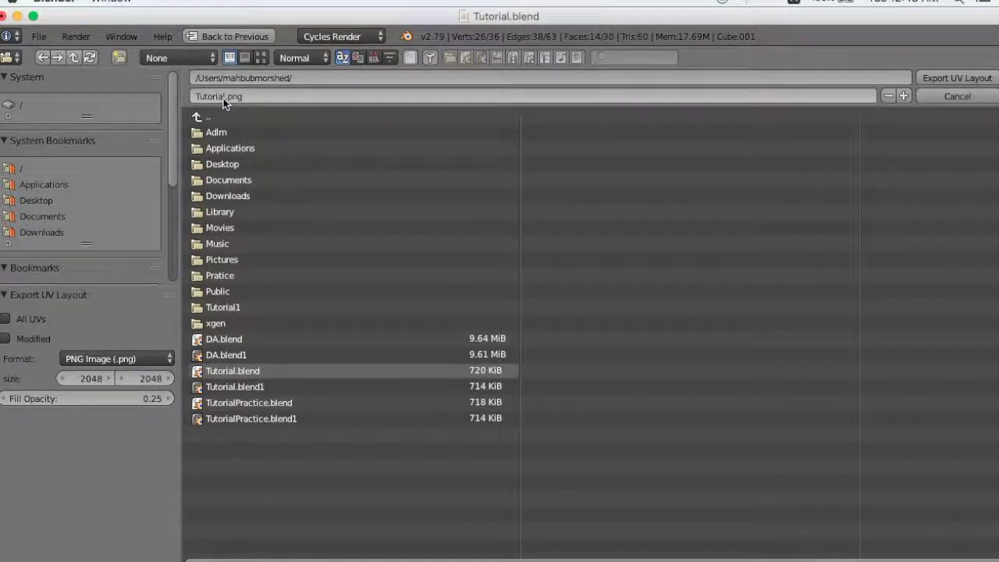
pyautogui.click(223, 99)
pyautogui.write('UV_')
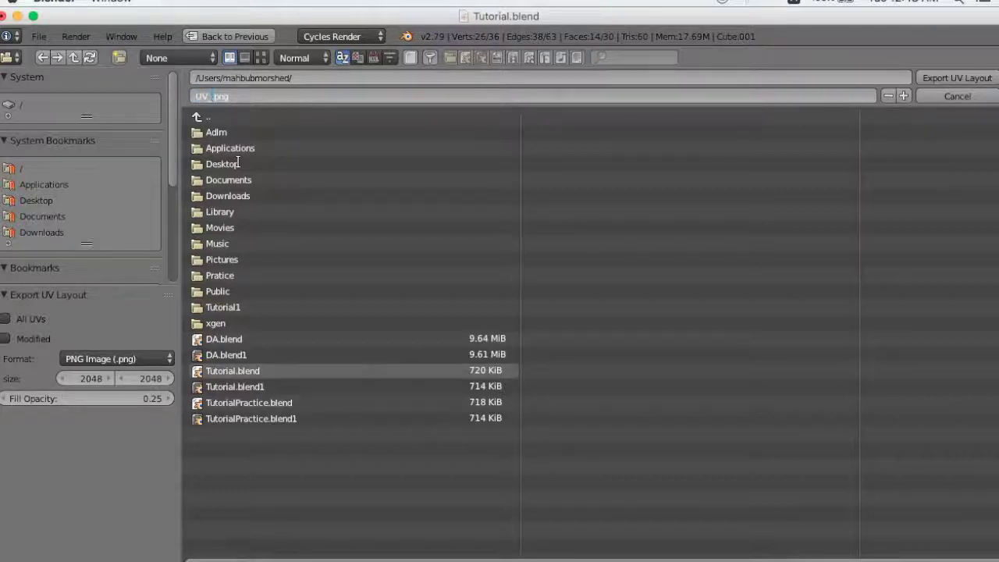
pyautogui.write('ParkingWall')
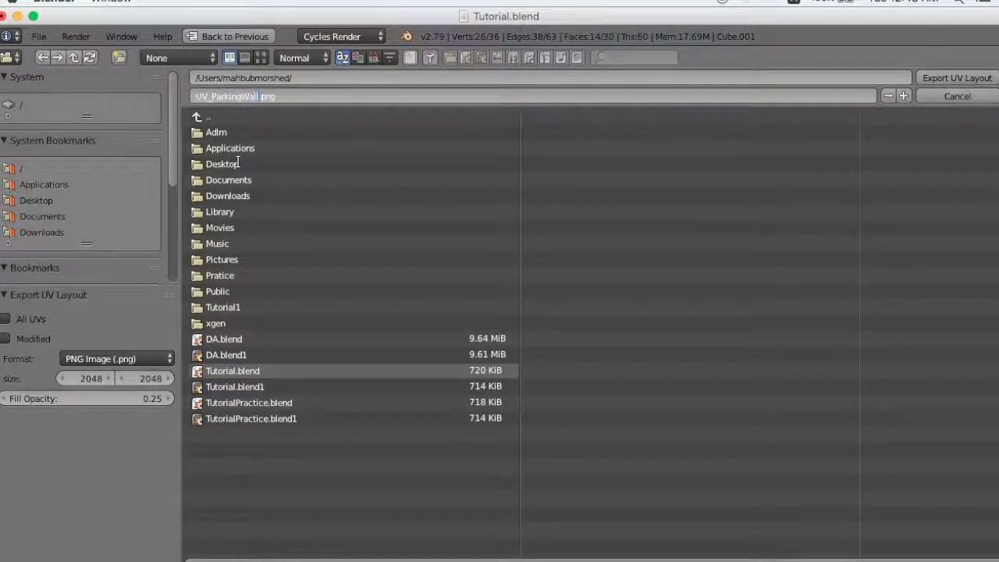
pyautogui.click(47, 195)
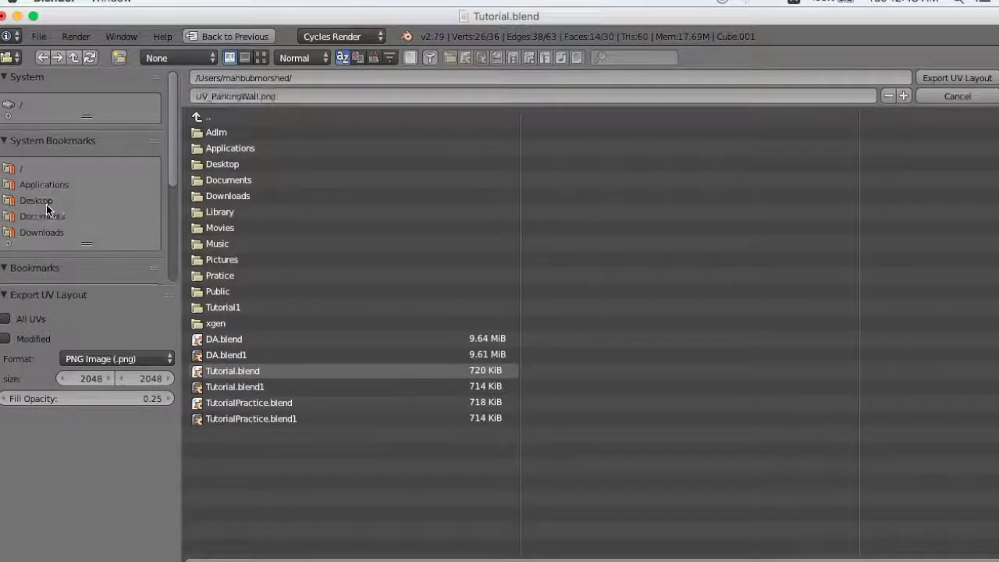
pyautogui.click(48, 203)
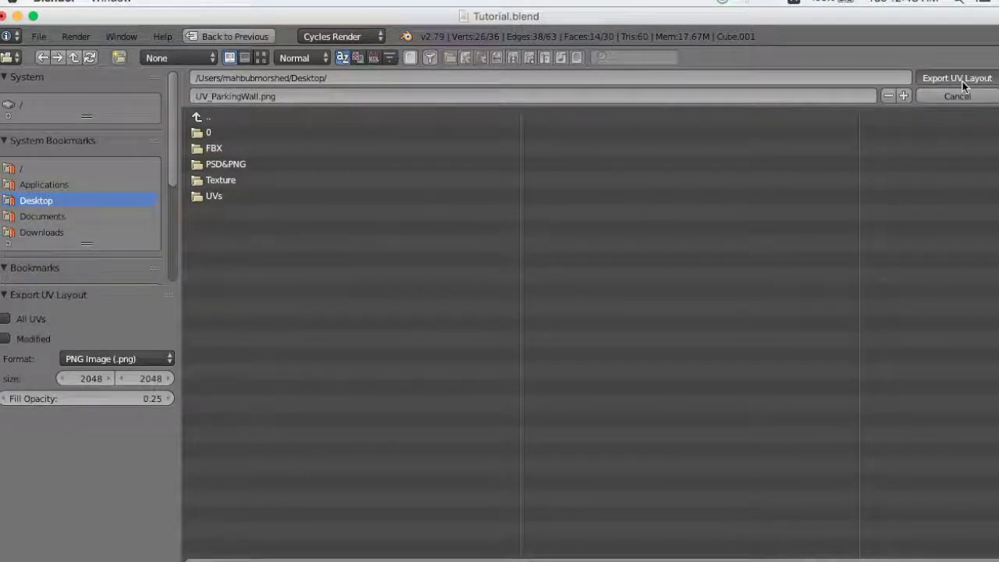
pyautogui.click(964, 81)
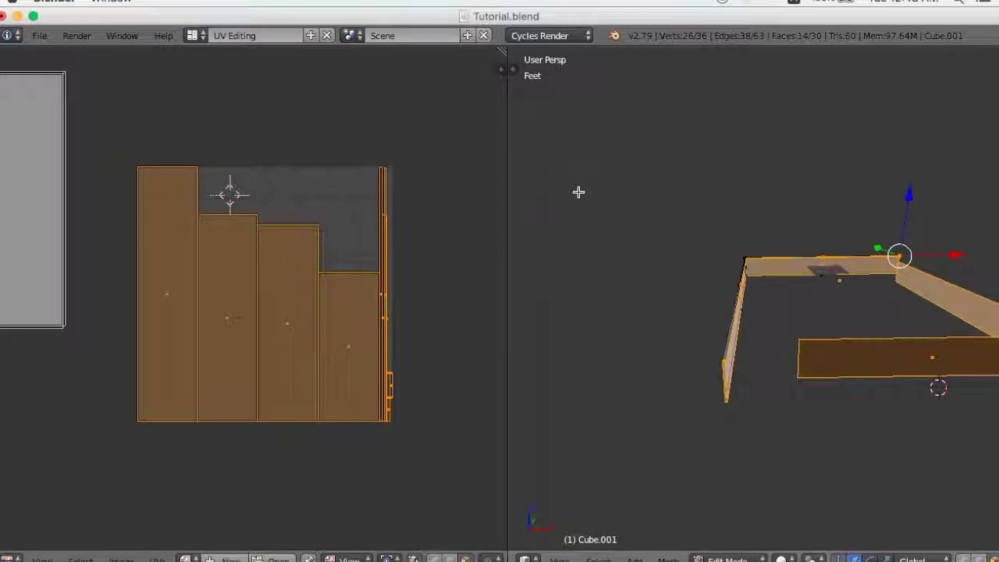
# Switch to the Default layout, return to Object Mode and move the walls to another layer.
pyautogui.click(197, 36)
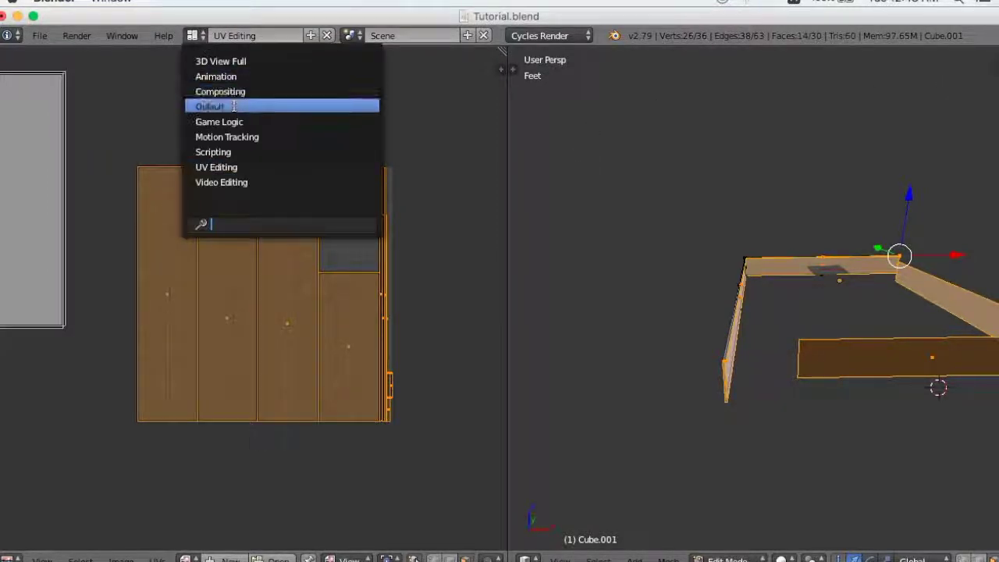
pyautogui.click(210, 107)
pyautogui.scroll(-3, 547, 242)
pyautogui.moveTo(587, 261)
pyautogui.mouseDown(button='middle')
pyautogui.moveTo(641, 274)
pyautogui.moveTo(622, 270)
pyautogui.mouseUp(button='middle')
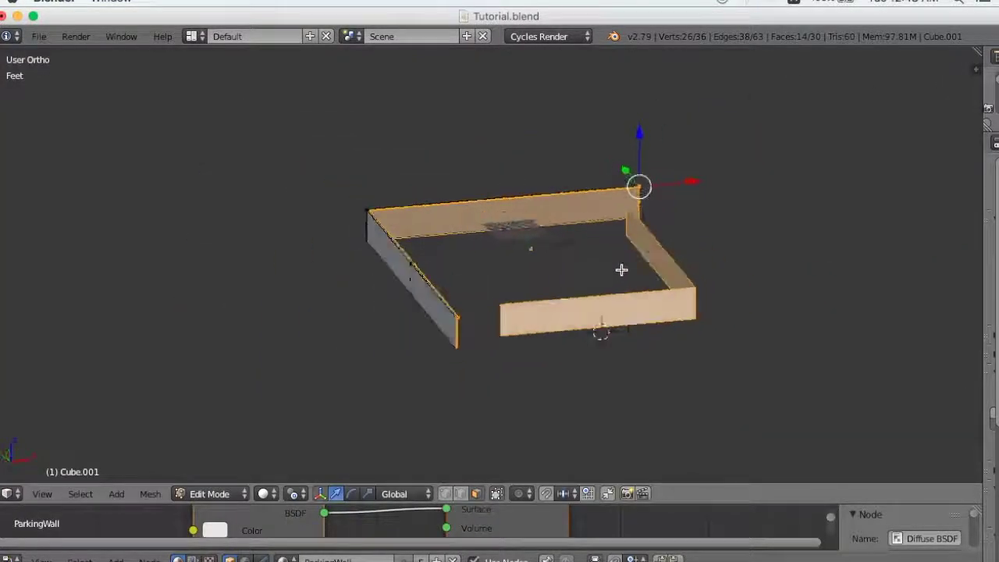
pyautogui.press('Tab')
pyautogui.moveTo(677, 299); pyautogui.dragTo(667, 297, button='middle')
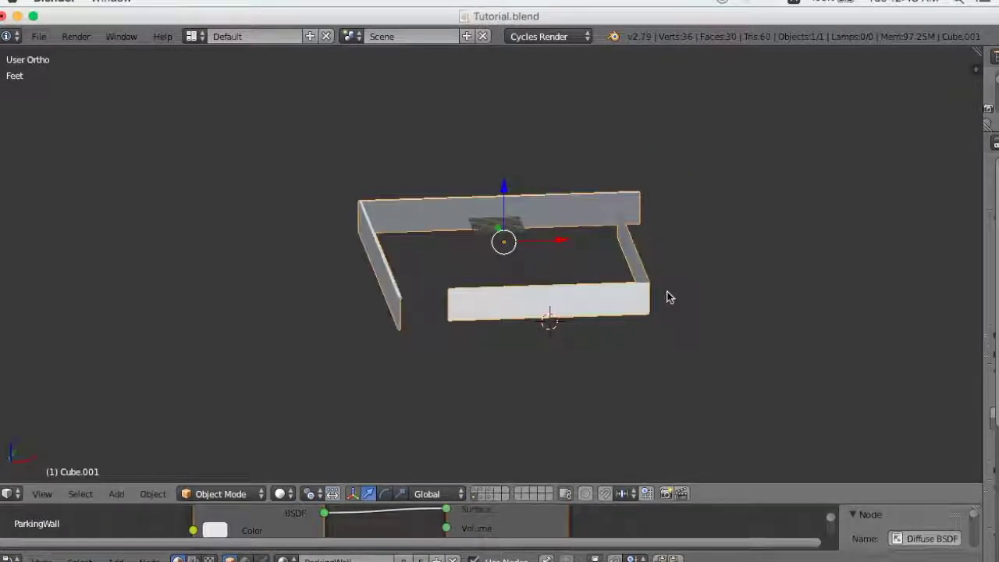
pyautogui.press('m')
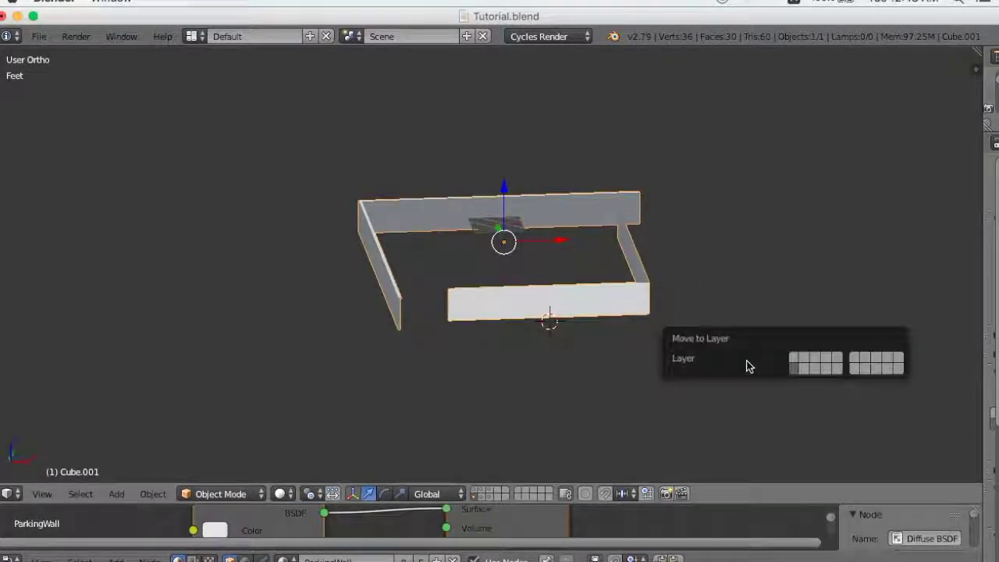
pyautogui.click(807, 367)
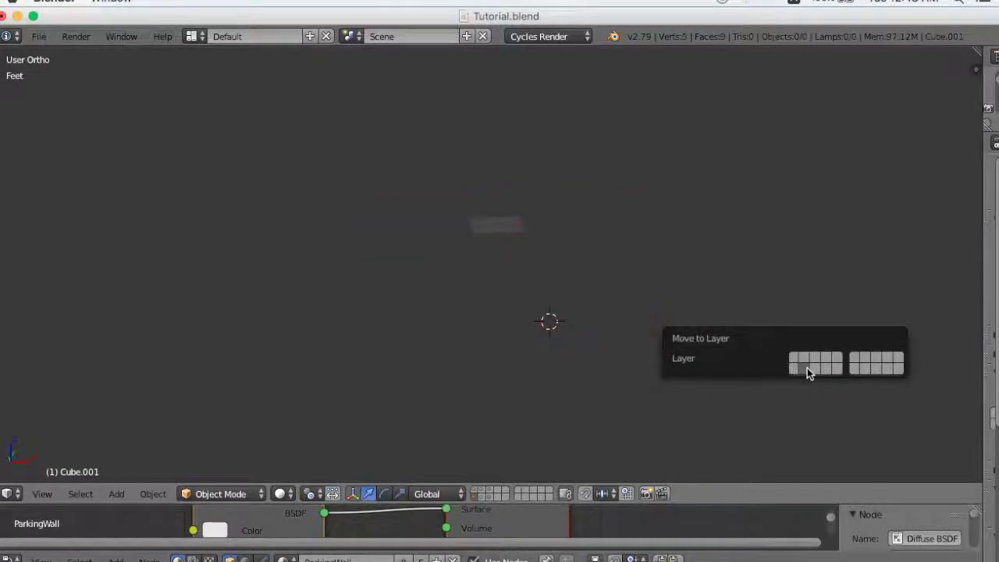
# Toggle through the scene layers until the flat roof is shown, and select the roof object.
pyautogui.click(479, 493)
pyautogui.moveTo(540, 349)
pyautogui.mouseDown(button='middle')
pyautogui.moveTo(489, 351)
pyautogui.moveTo(522, 370)
pyautogui.moveTo(606, 349)
pyautogui.mouseUp(button='middle')
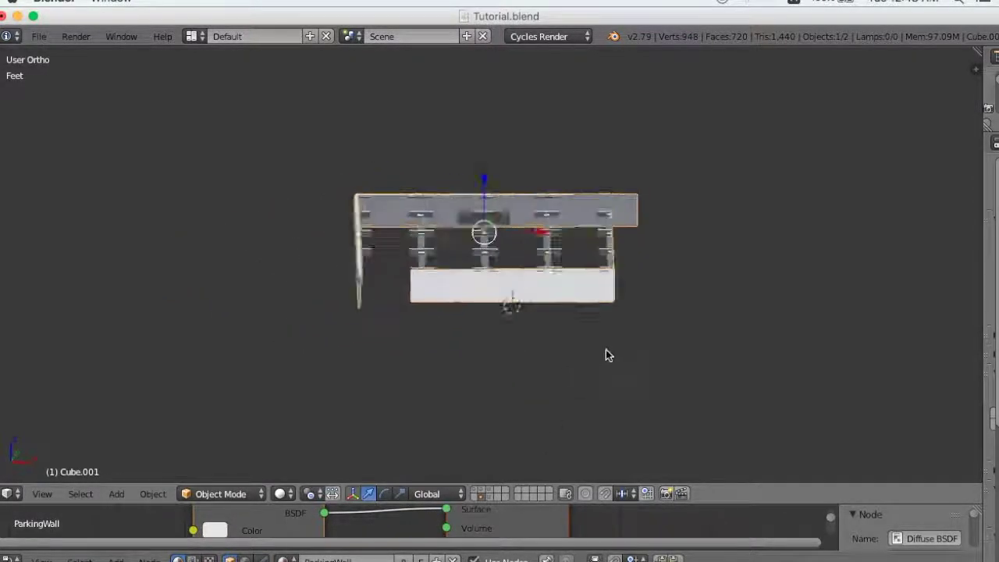
pyautogui.click(493, 490)
pyautogui.moveTo(530, 453); pyautogui.dragTo(569, 382, button='middle')
pyautogui.click(489, 495)
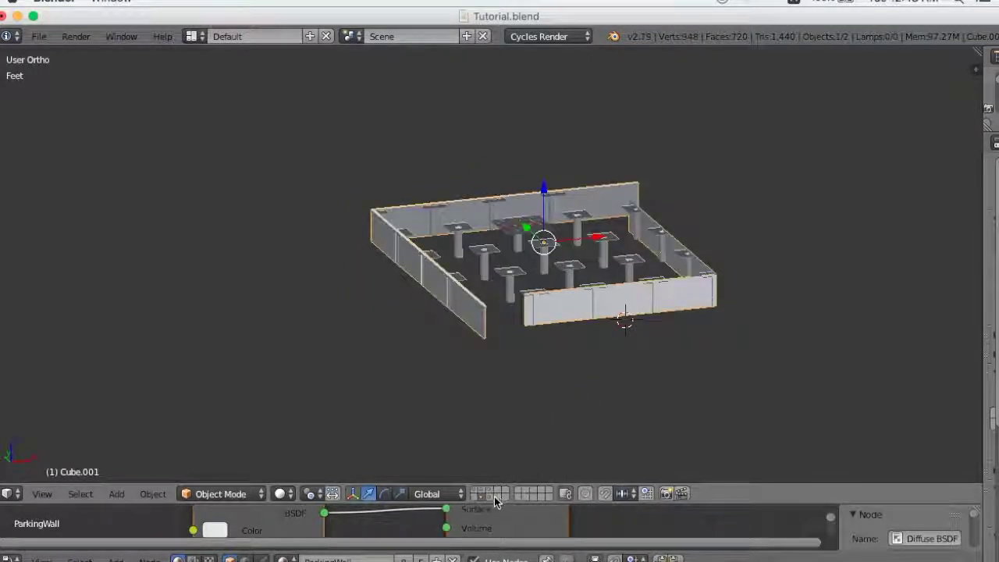
pyautogui.click(494, 497)
pyautogui.moveTo(535, 445)
pyautogui.mouseDown(button='middle')
pyautogui.moveTo(625, 390)
pyautogui.moveTo(598, 395)
pyautogui.mouseUp(button='middle')
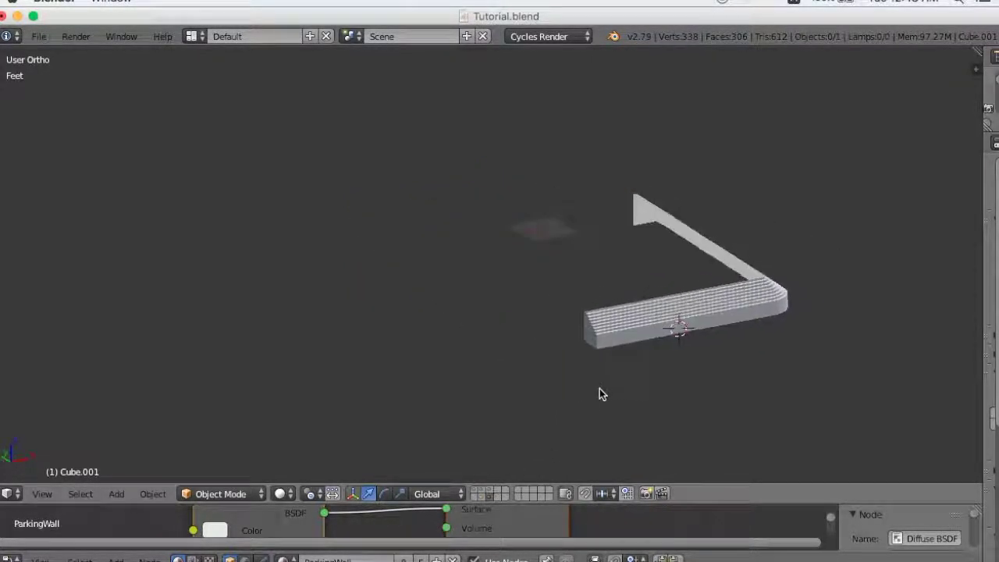
pyautogui.click(485, 501)
pyautogui.moveTo(500, 406)
pyautogui.mouseDown(button='middle')
pyautogui.moveTo(526, 351)
pyautogui.moveTo(547, 341)
pyautogui.mouseUp(button='middle')
pyautogui.rightClick(593, 299)
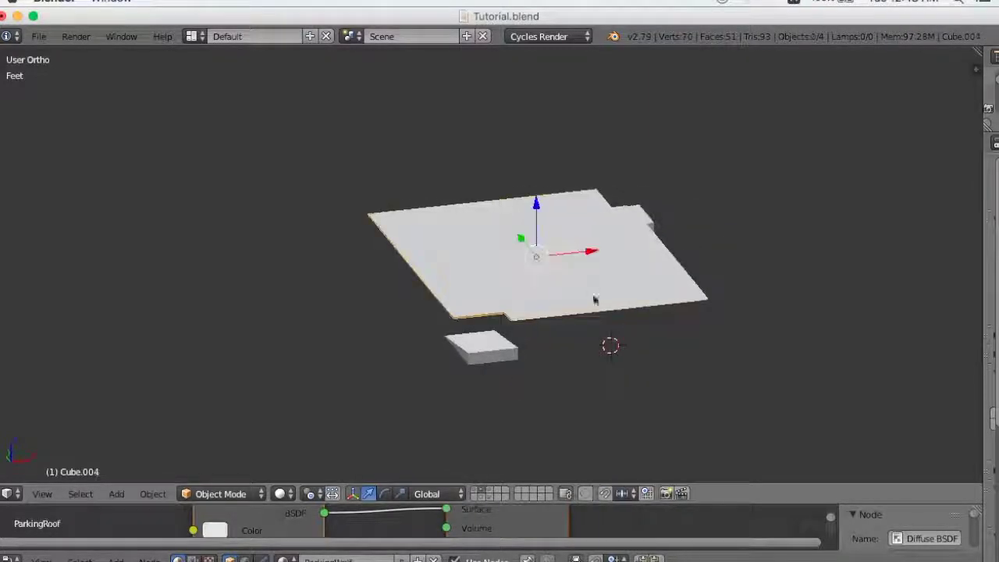
# Select one face of the roof mesh in Edit Mode, then return to Object Mode.
pyautogui.press('Tab')
pyautogui.scroll(3, 617, 352)
pyautogui.moveTo(627, 359)
pyautogui.mouseDown(button='middle')
pyautogui.moveTo(645, 278)
pyautogui.moveTo(632, 321)
pyautogui.moveTo(621, 226)
pyautogui.mouseUp(button='middle')
pyautogui.rightClick(621, 227)
pyautogui.press('Tab')
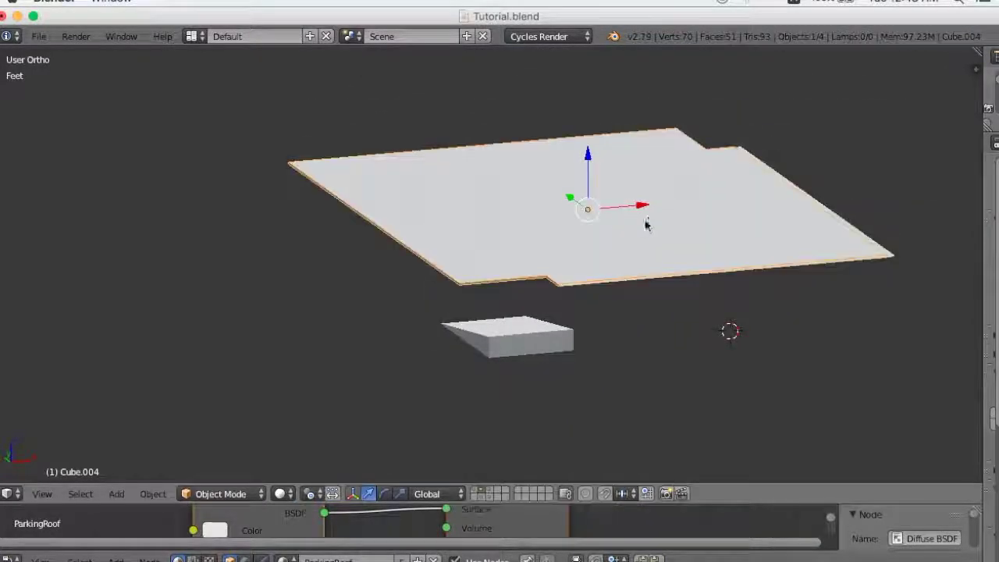
# Duplicate the roof plane, undo its vertical move, and select all of the copy's geometry.
pyautogui.hotkey('shift', 'd')
pyautogui.press('z')
pyautogui.click(587, 95)
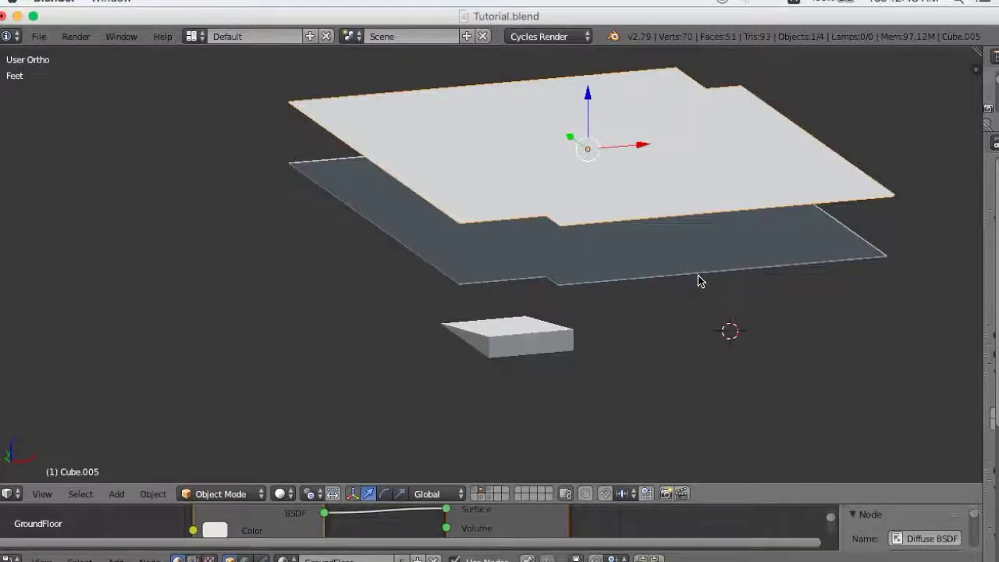
pyautogui.hotkey('ctrl', 'z')
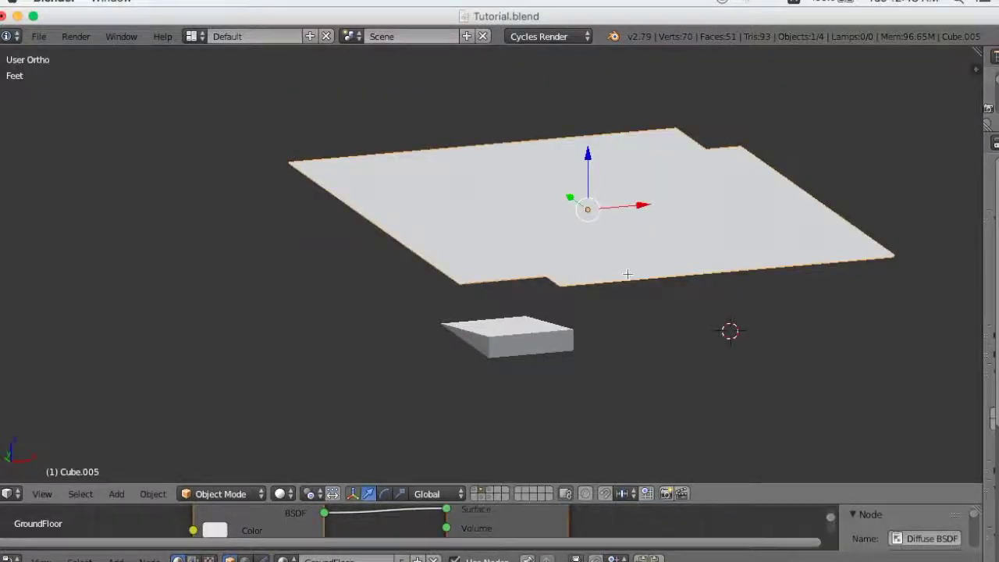
pyautogui.press('Tab')
pyautogui.press('a')
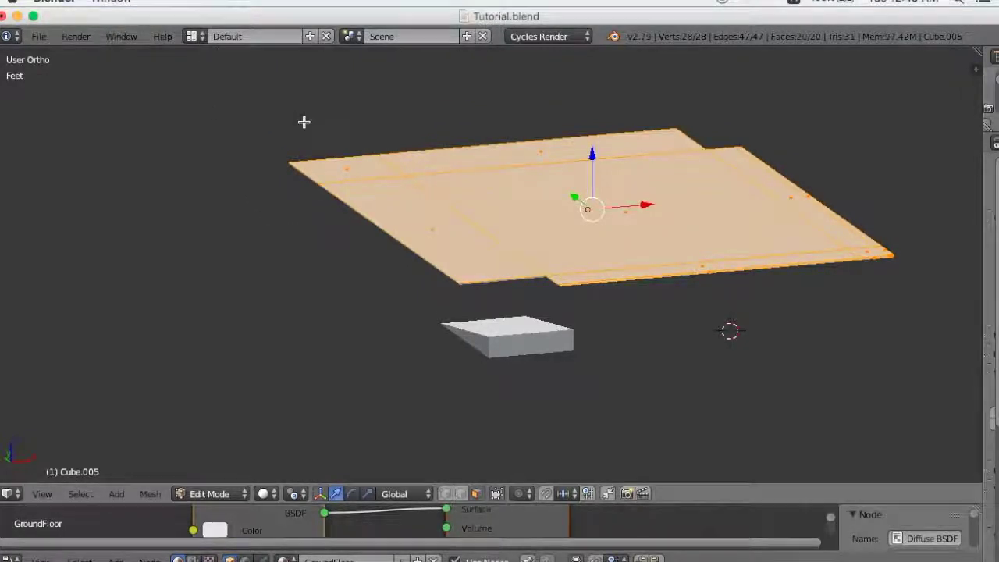
pyautogui.press('Tab')
# Apply rotation and scale to Cube.005 and switch to the UV Editing layout.
pyautogui.hotkey('ctrl', 'a')
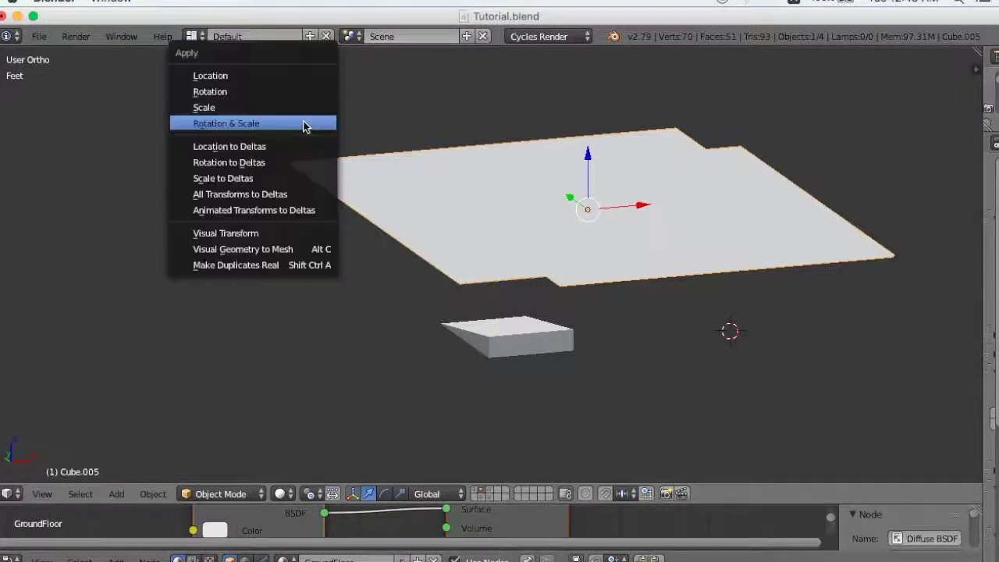
pyautogui.click(304, 127)
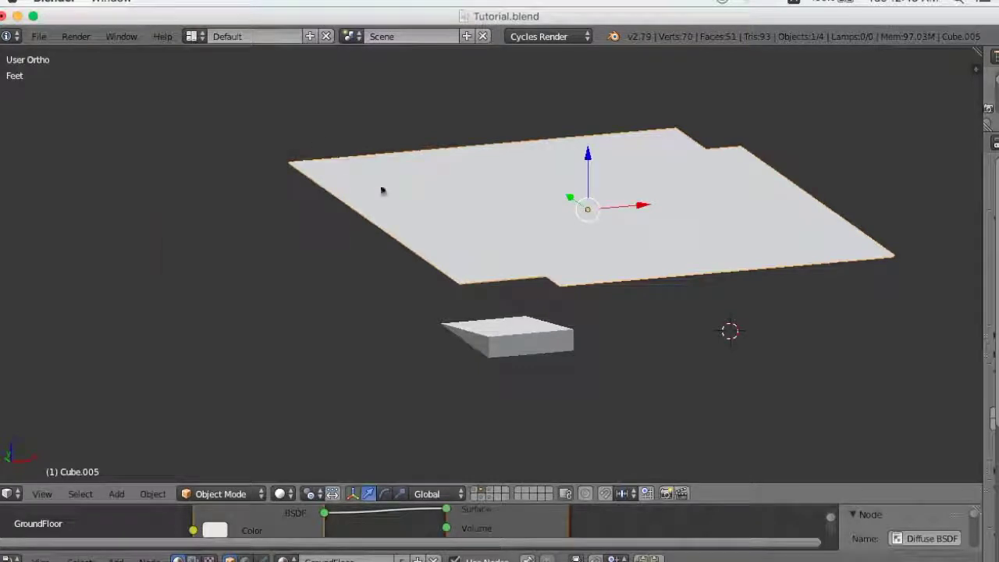
pyautogui.click(199, 37)
pyautogui.click(257, 163)
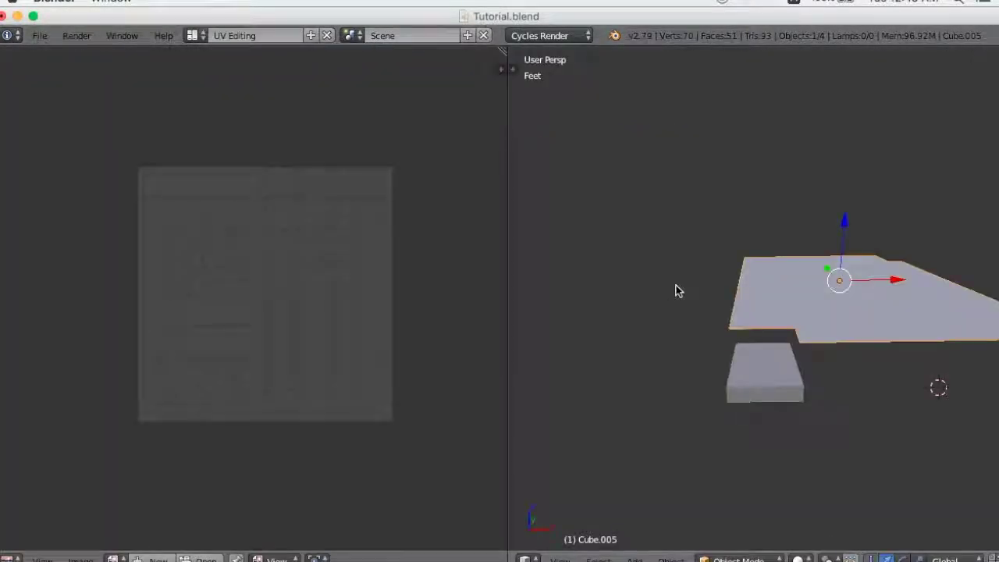
# Enter Edit Mode on the Cube.005 slab, resize the editor split and unwrap its UVs.
pyautogui.press('Tab')
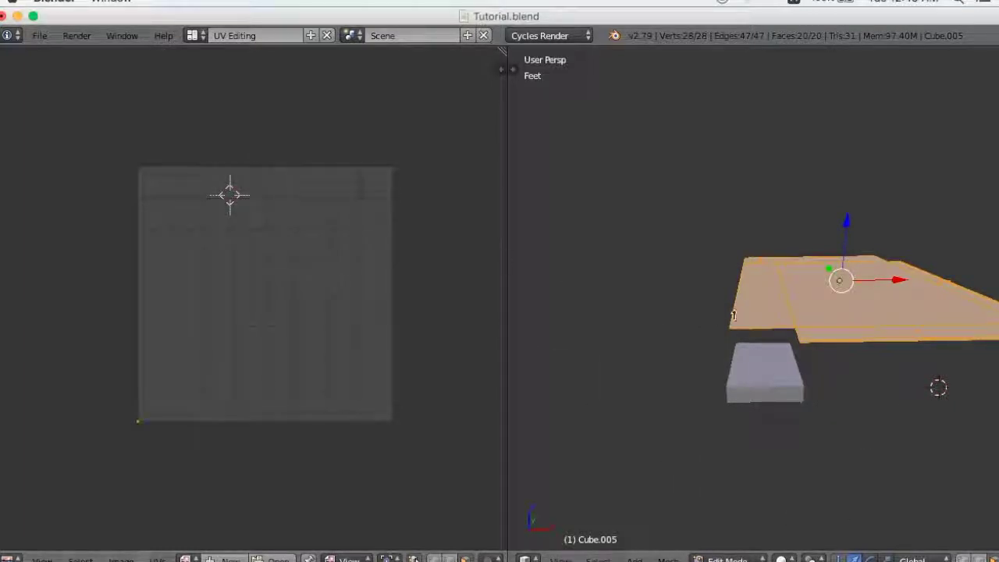
pyautogui.click(508, 236)
pyautogui.moveTo(507, 235); pyautogui.dragTo(350, 236)
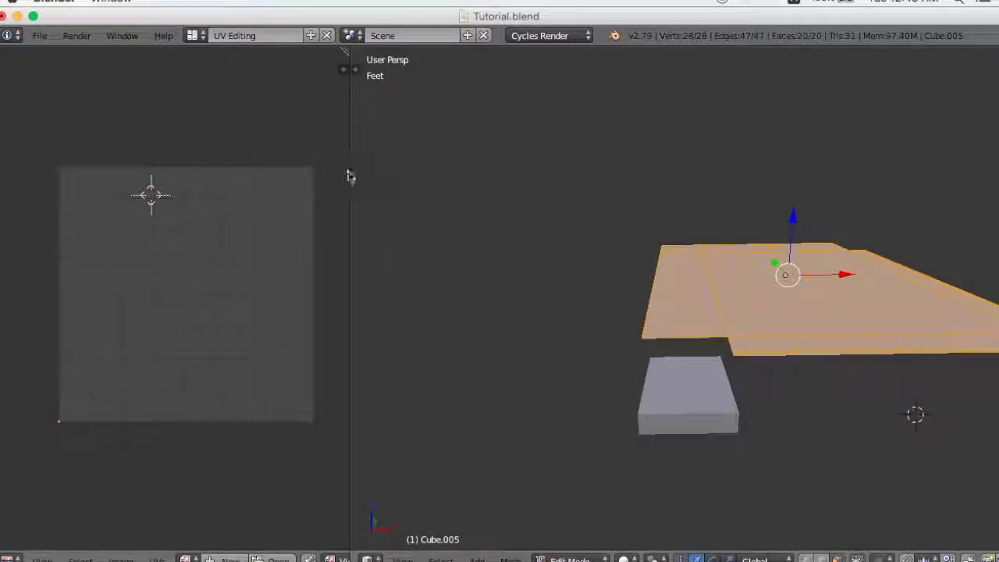
pyautogui.moveTo(351, 171); pyautogui.dragTo(495, 219)
pyautogui.press('u')
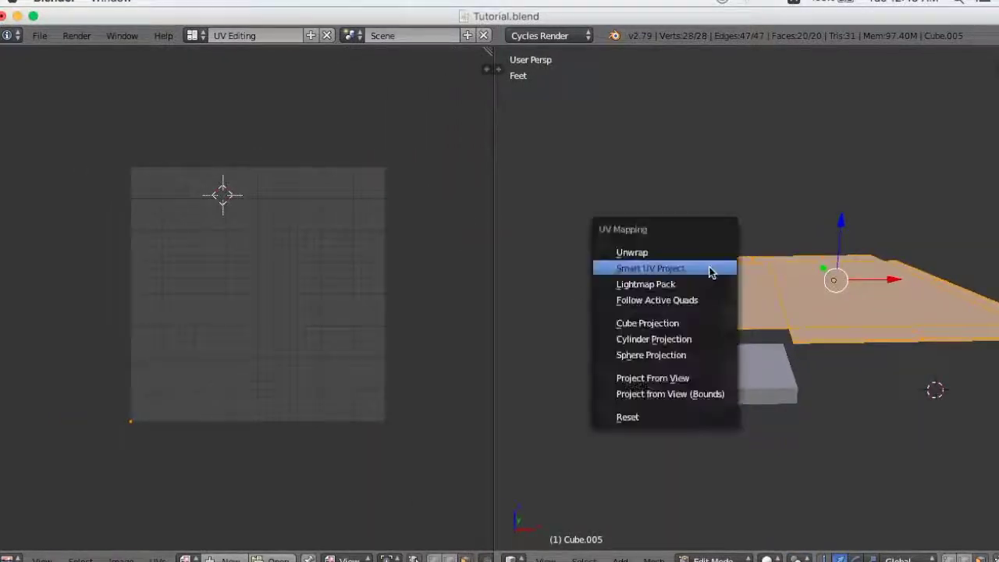
pyautogui.click(705, 252)
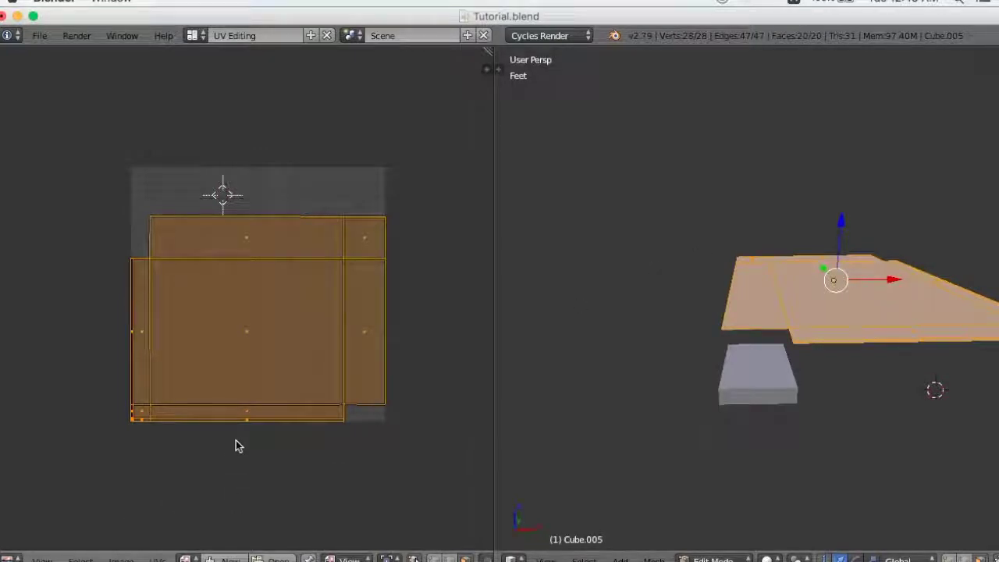
pyautogui.scroll(3, 204, 445)
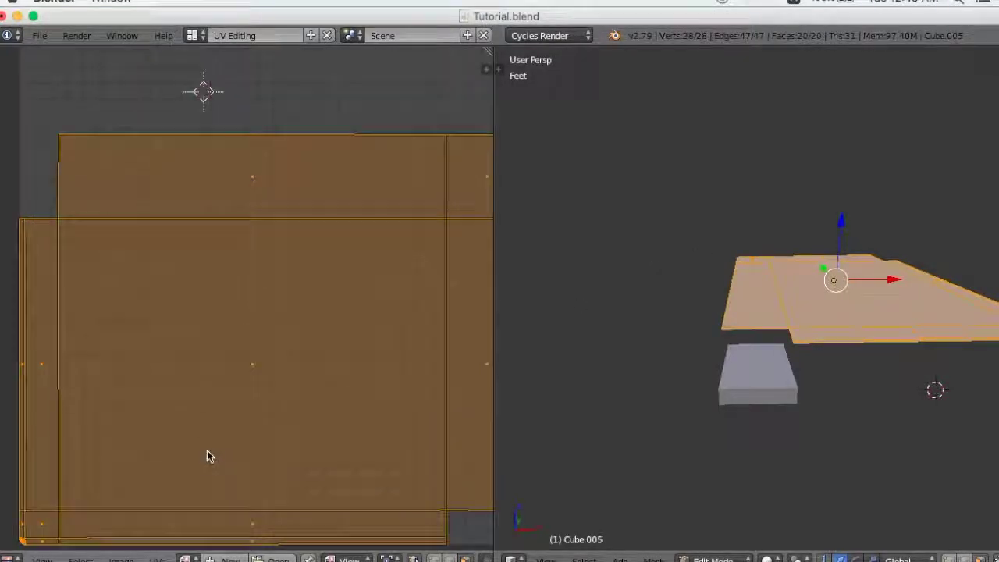
pyautogui.scroll(-3, 714, 419)
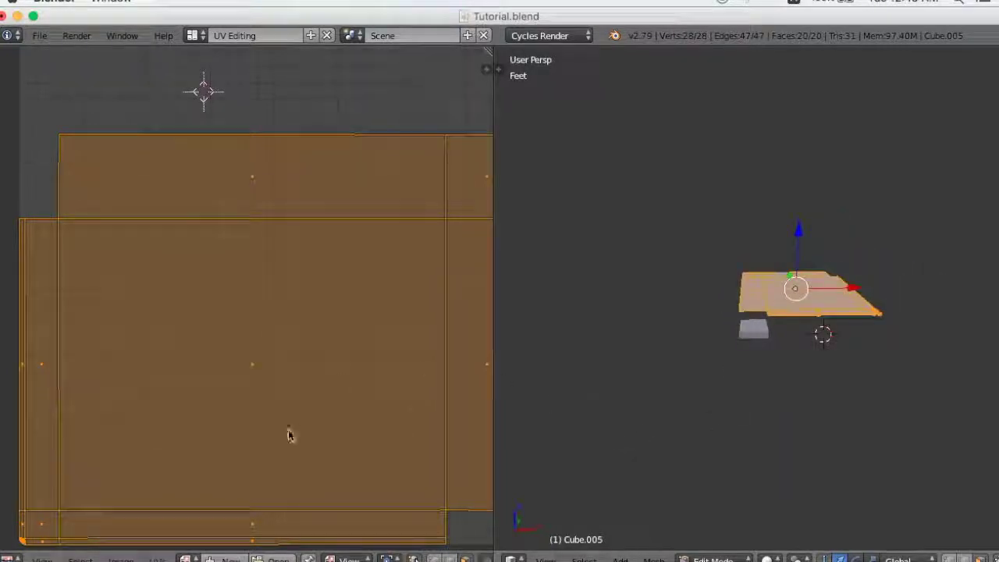
pyautogui.click(159, 559)
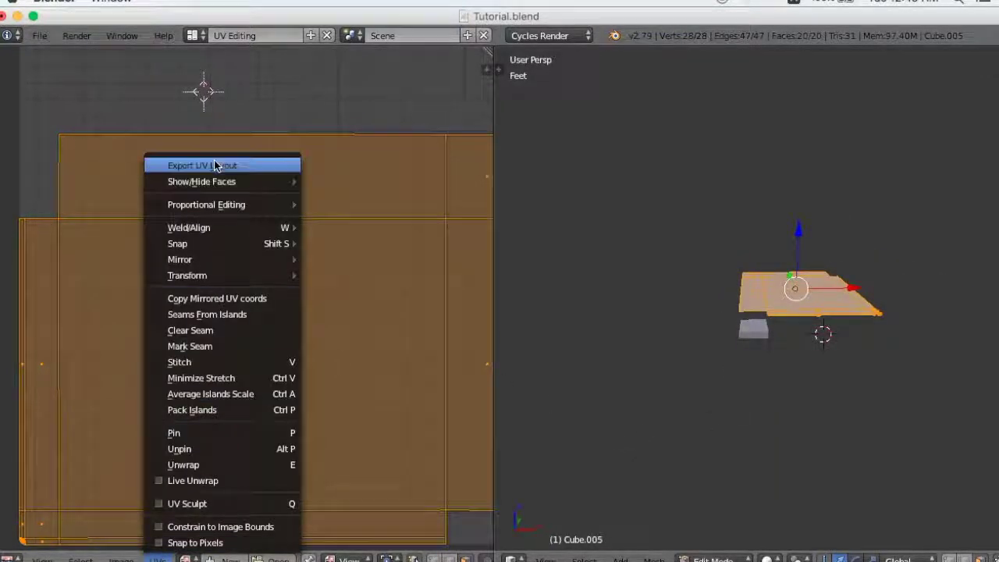
# Export the floor UV layout at 2048×2048 to the Desktop as UV_GroundFloor.png.
pyautogui.click(212, 162)
pyautogui.click(98, 379)
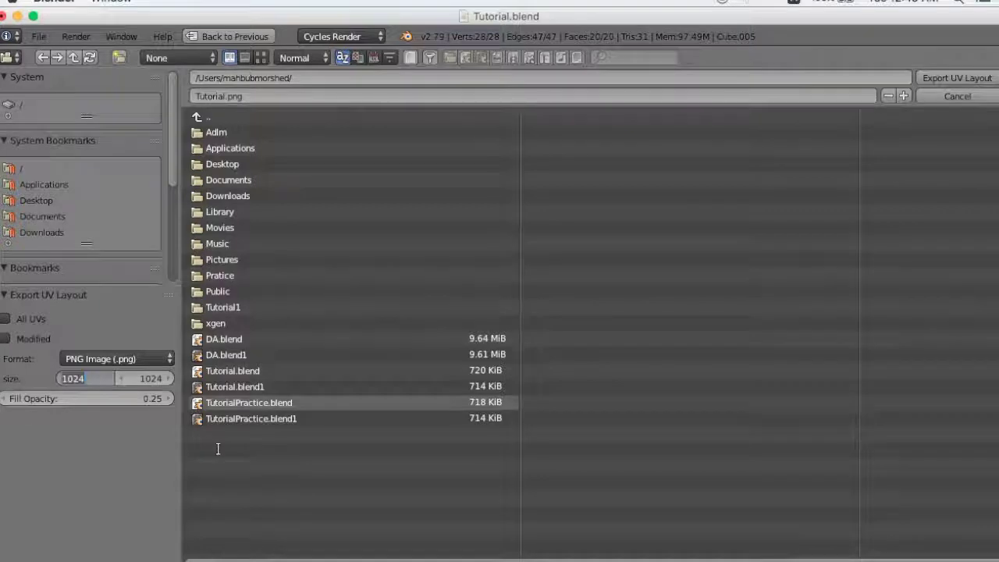
pyautogui.write('2048')
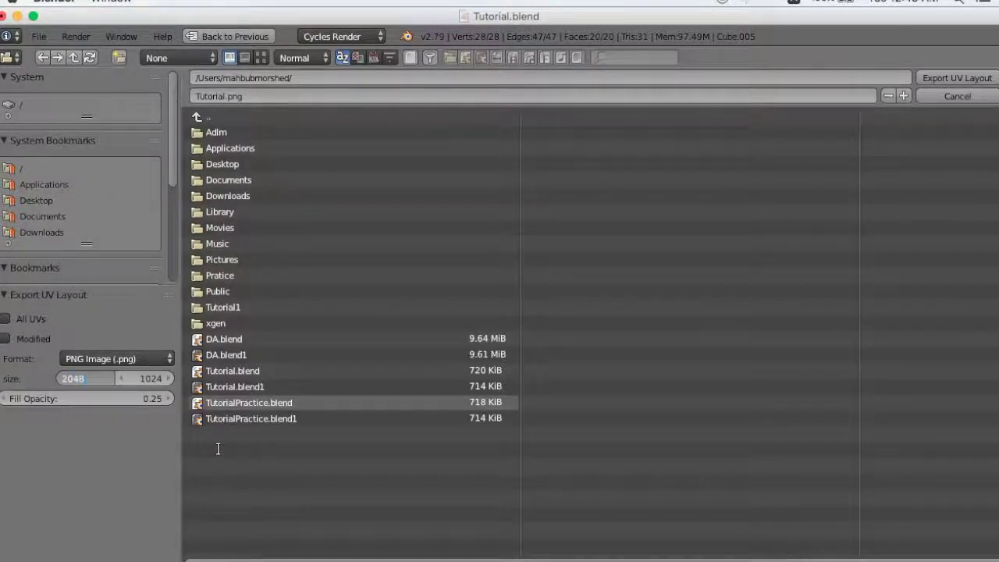
pyautogui.click(145, 381)
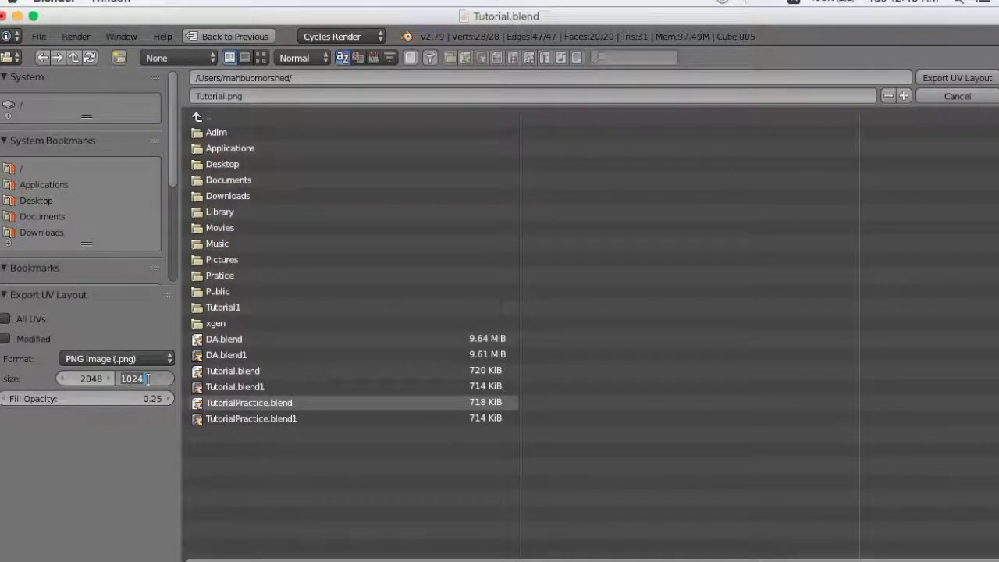
pyautogui.write('2048')
pyautogui.click(224, 96)
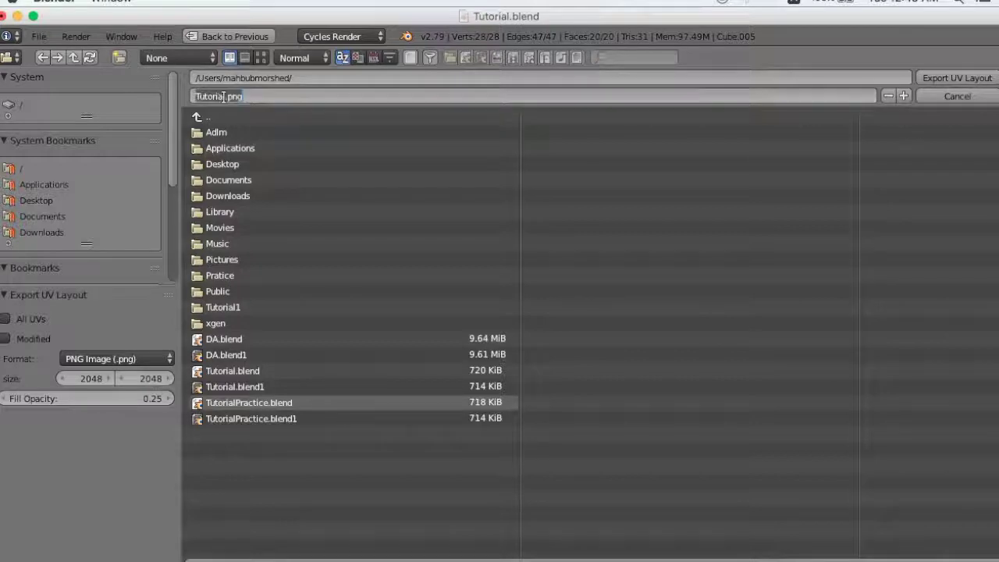
pyautogui.moveTo(224, 97); pyautogui.dragTo(179, 95)
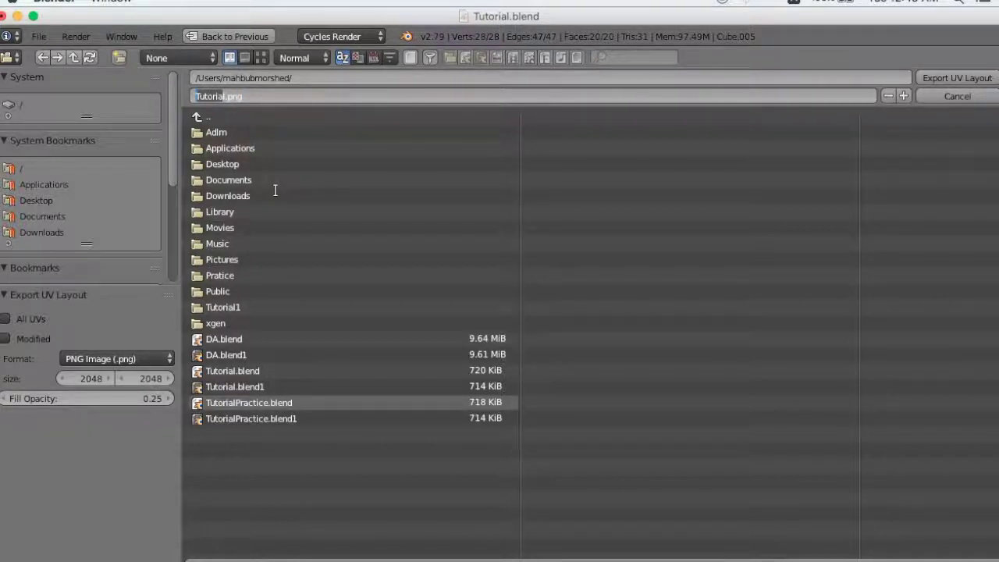
pyautogui.write('Gri')
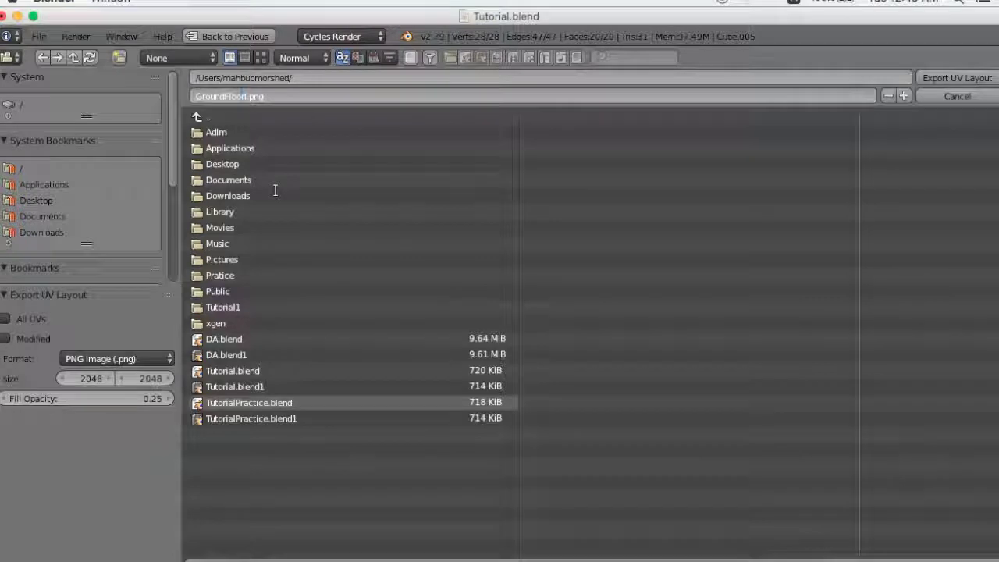
pyautogui.write('0')
pyautogui.write('_')
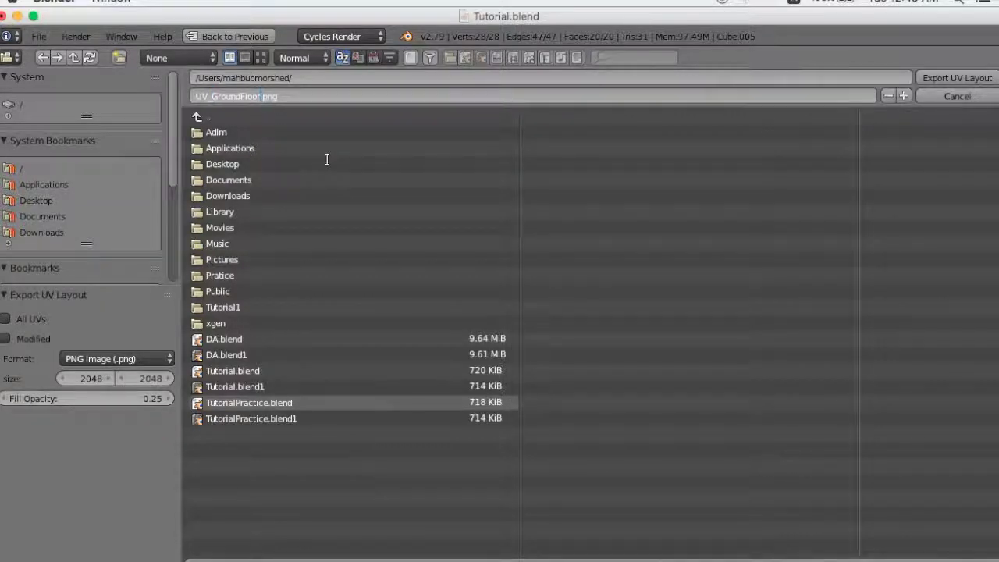
pyautogui.click(60, 202)
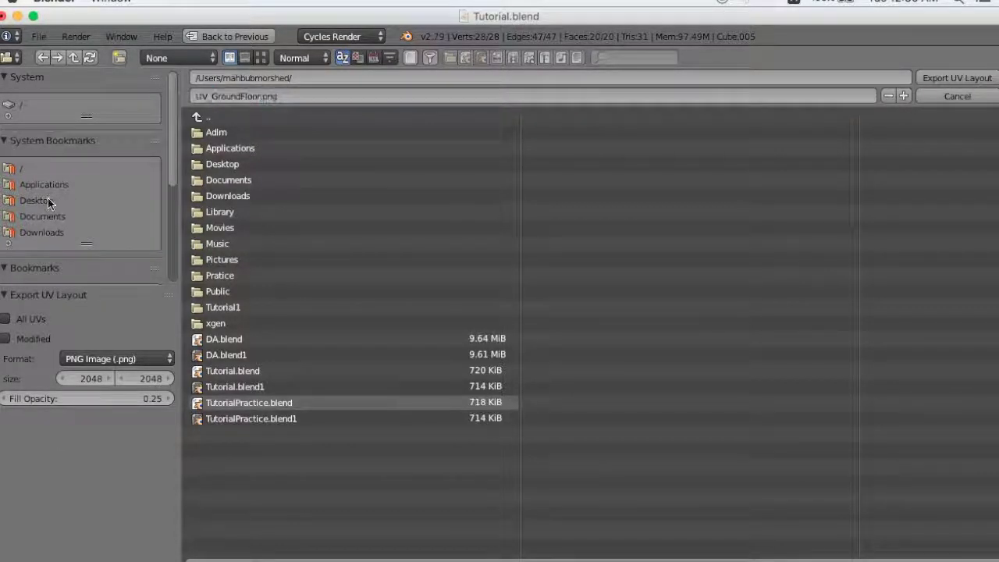
pyautogui.click(49, 200)
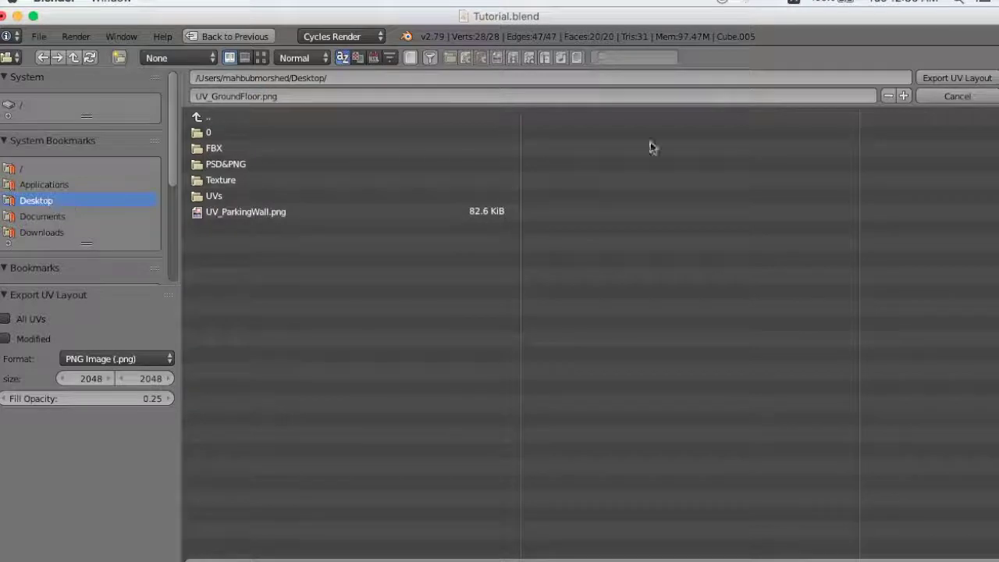
pyautogui.click(973, 81)
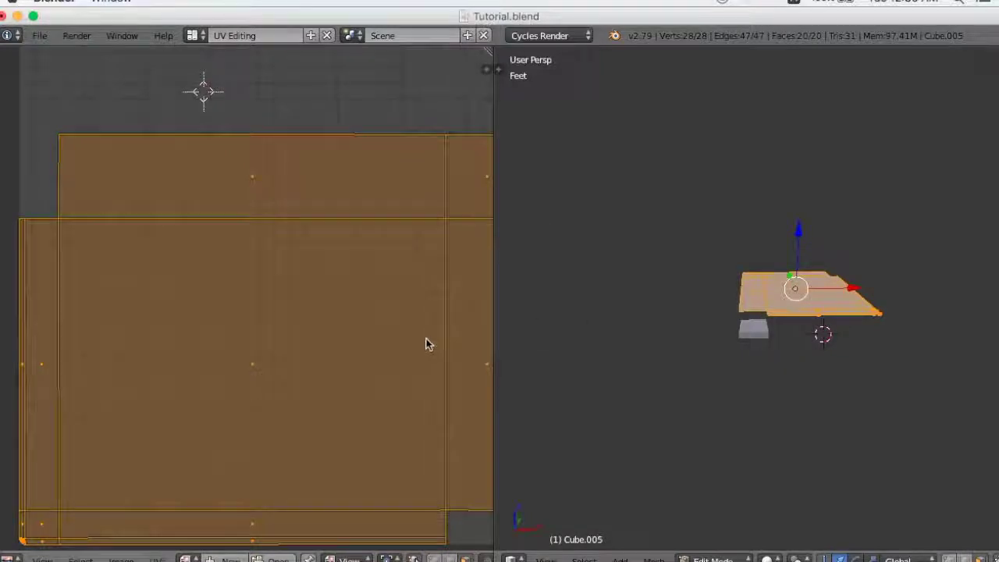
# Return the floor mesh to Object Mode and switch the 3D view to orthographic.
pyautogui.scroll(-1, 426, 341)
pyautogui.moveTo(812, 404)
pyautogui.mouseDown(button='middle')
pyautogui.moveTo(830, 361)
pyautogui.moveTo(805, 320)
pyautogui.mouseUp(button='middle')
pyautogui.scroll(3, 794, 320)
pyautogui.press('Tab')
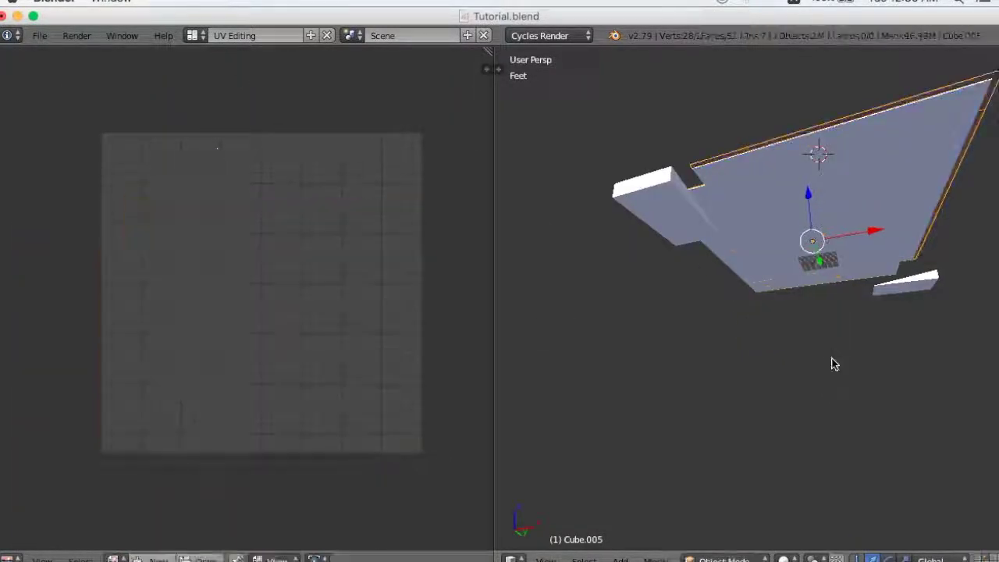
pyautogui.click(545, 560)
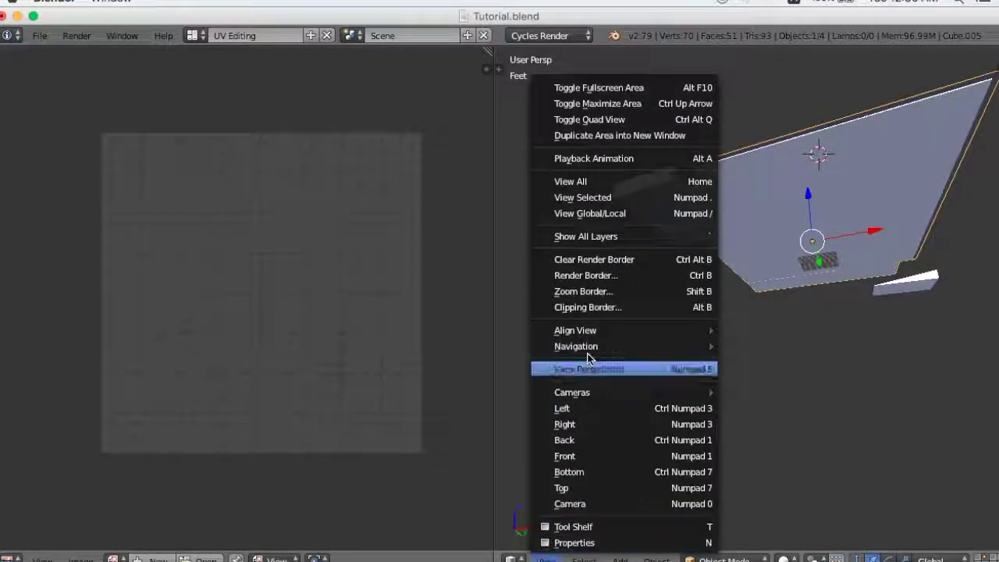
pyautogui.click(591, 365)
# Select the lower plane, Cube.004, and enter Edit Mode on it.
pyautogui.moveTo(591, 373)
pyautogui.mouseDown(button='middle')
pyautogui.moveTo(854, 388)
pyautogui.moveTo(797, 362)
pyautogui.mouseUp(button='middle')
pyautogui.scroll(3, 790, 366)
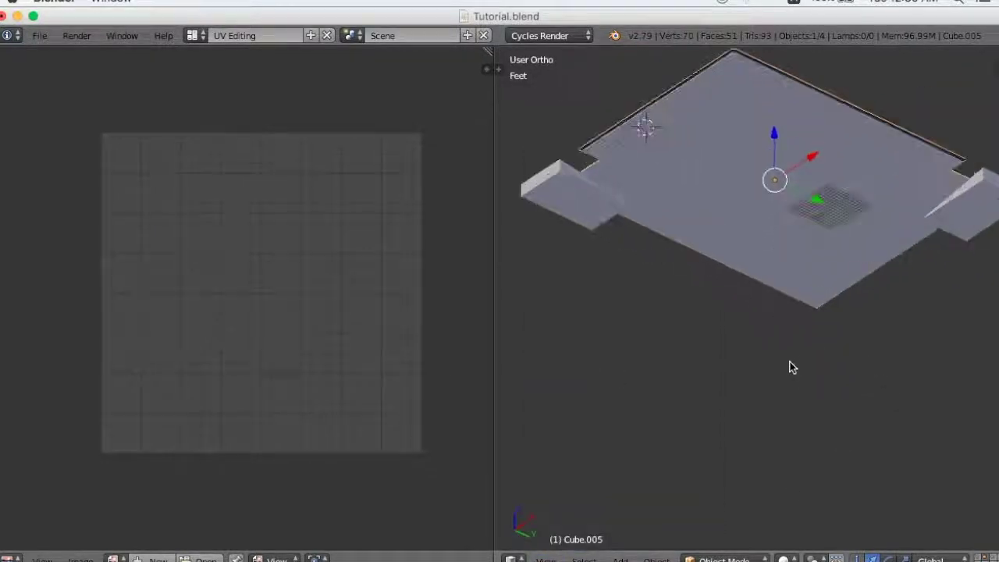
pyautogui.rightClick(708, 153)
pyautogui.moveTo(746, 335)
pyautogui.mouseDown(button='middle')
pyautogui.moveTo(762, 360)
pyautogui.moveTo(756, 399)
pyautogui.moveTo(795, 428)
pyautogui.mouseUp(button='middle')
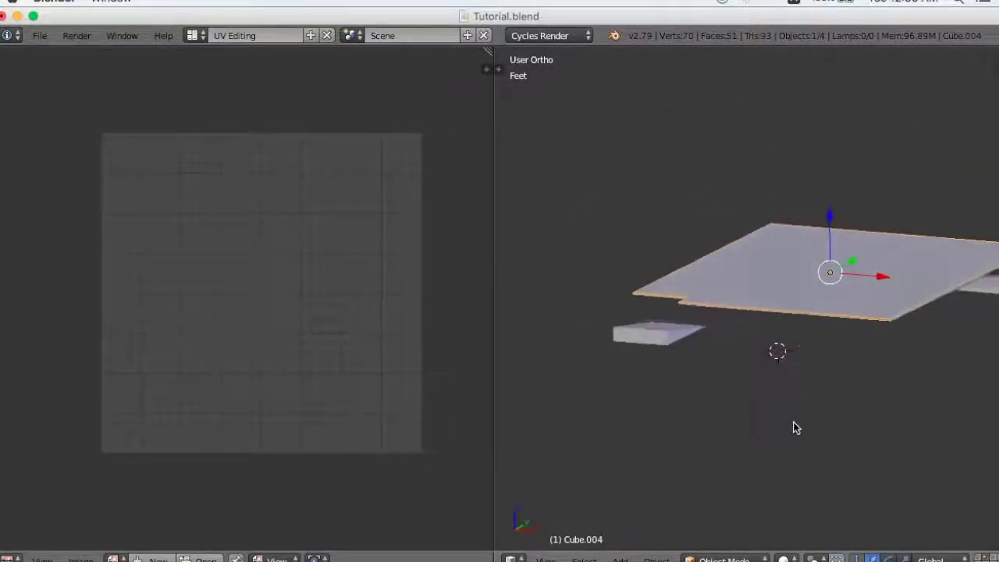
pyautogui.scroll(4, 794, 435)
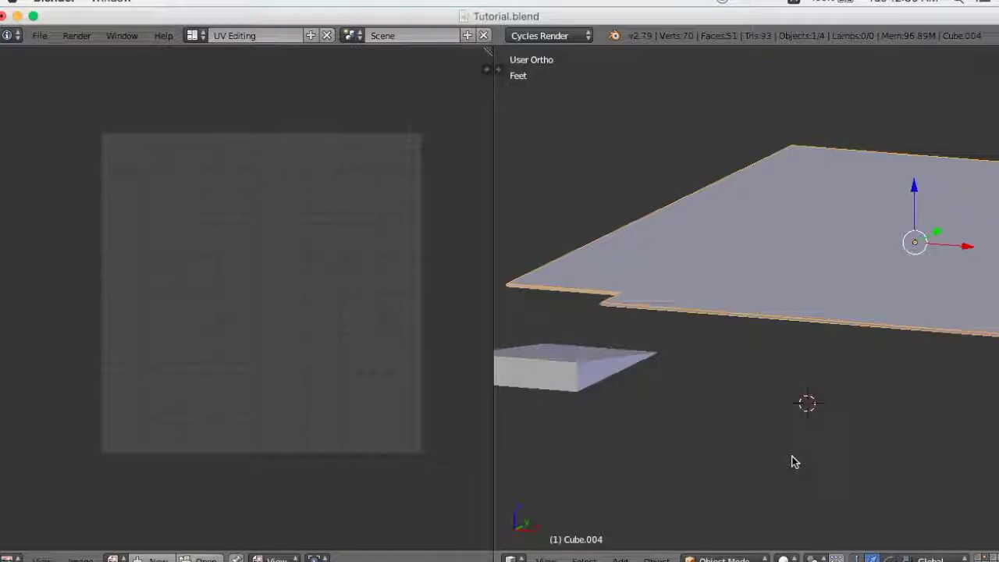
pyautogui.press('Tab')
pyautogui.moveTo(792, 457); pyautogui.dragTo(787, 415, button='middle')
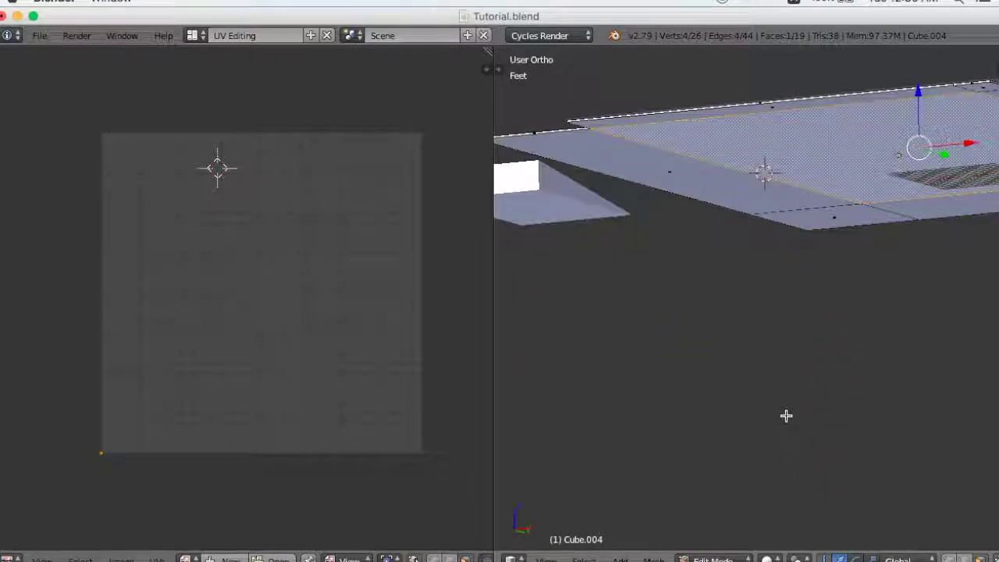
# Select all of Cube.004's geometry and apply a standard Unwrap.
pyautogui.press('a')
pyautogui.press('a')
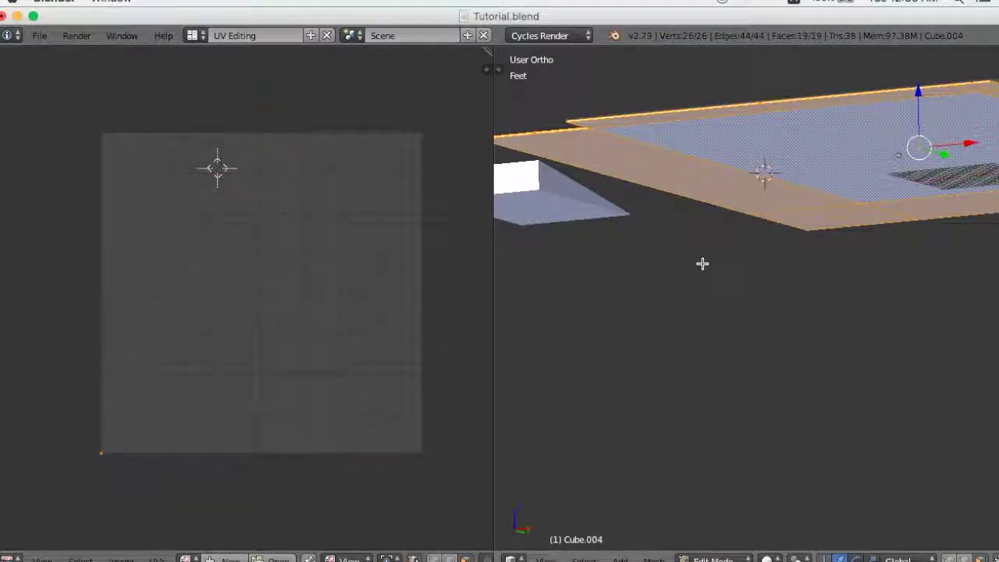
pyautogui.press('u')
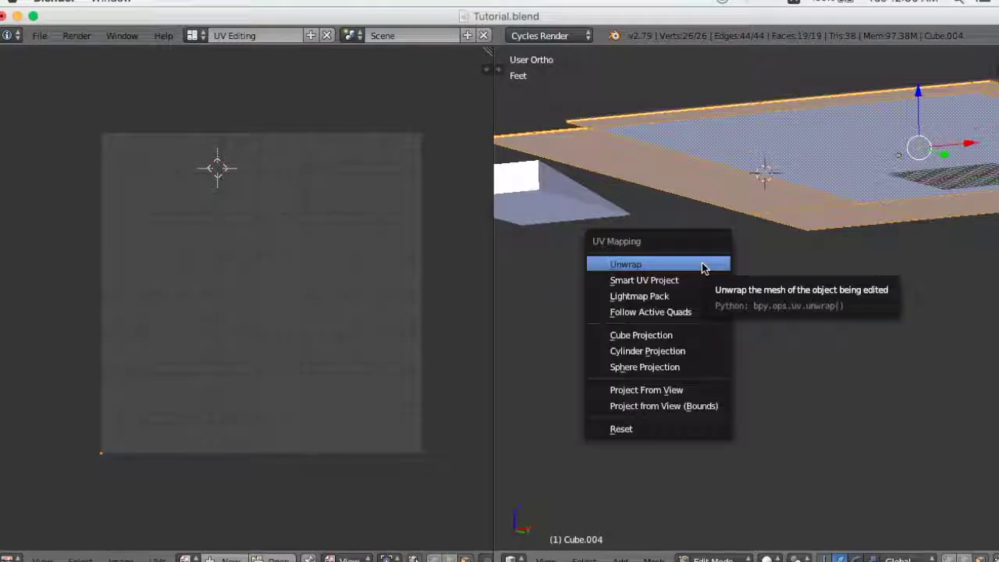
pyautogui.click(703, 266)
pyautogui.moveTo(766, 283)
pyautogui.mouseDown(button='middle')
pyautogui.moveTo(726, 300)
pyautogui.moveTo(727, 317)
pyautogui.moveTo(774, 336)
pyautogui.moveTo(822, 330)
pyautogui.moveTo(810, 330)
pyautogui.moveTo(802, 351)
pyautogui.mouseUp(button='middle')
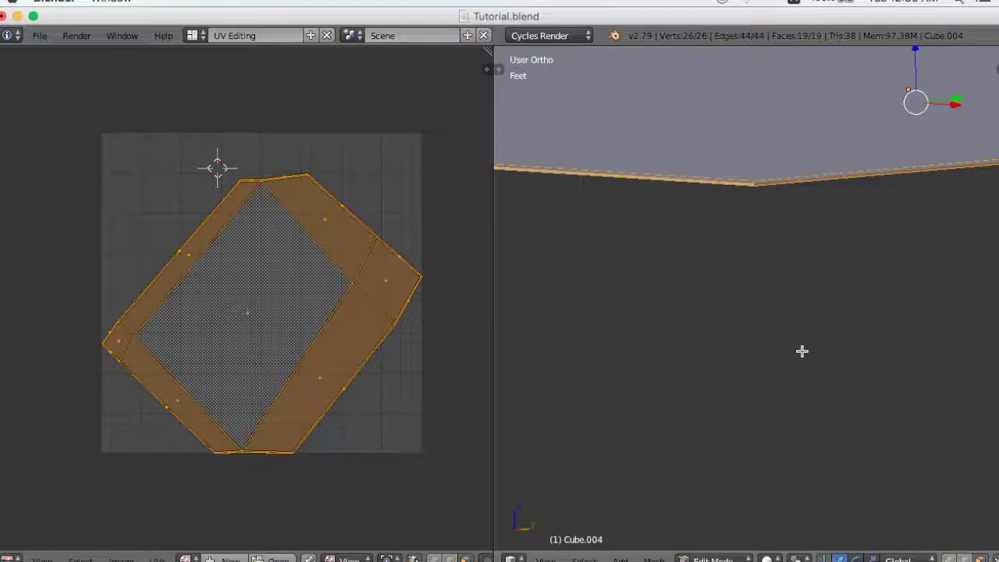
# Re-project the roof plane's UVs with Smart UV Project at default settings.
pyautogui.press('u')
pyautogui.click(800, 367)
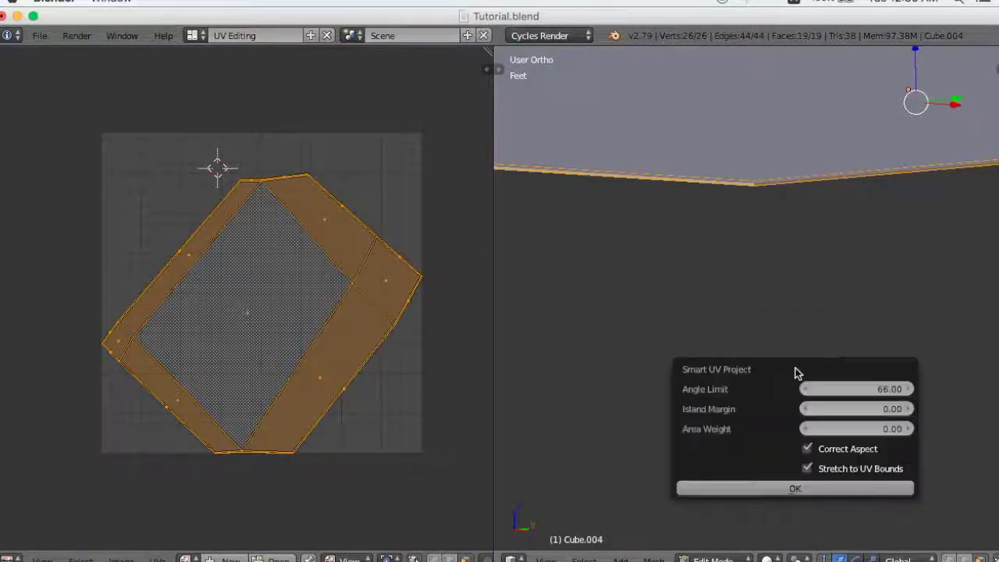
pyautogui.click(805, 504)
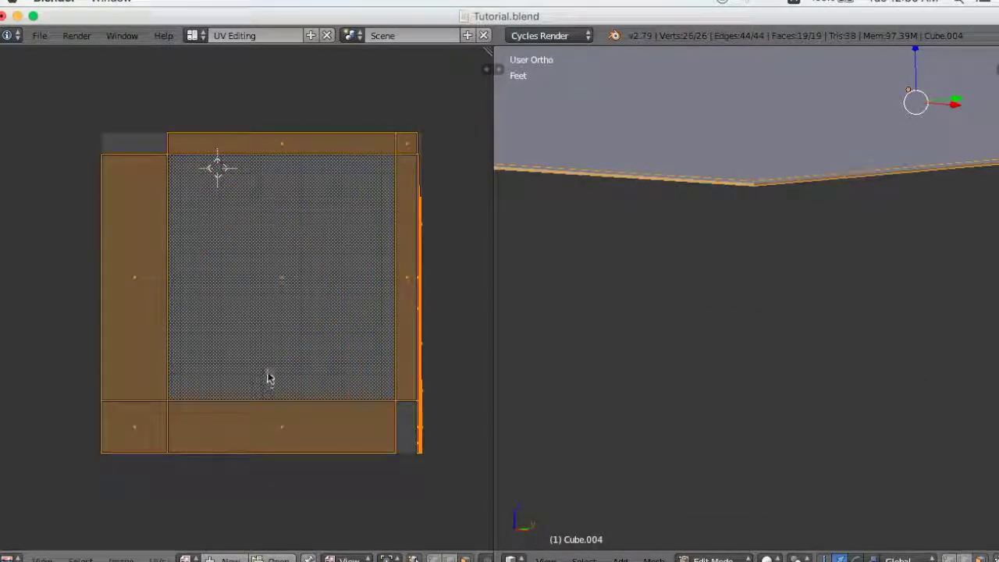
pyautogui.moveTo(814, 330)
pyautogui.mouseDown(button='middle')
pyautogui.moveTo(848, 313)
pyautogui.moveTo(841, 339)
pyautogui.moveTo(859, 366)
pyautogui.moveTo(738, 392)
pyautogui.moveTo(924, 410)
pyautogui.moveTo(910, 338)
pyautogui.moveTo(810, 352)
pyautogui.moveTo(725, 385)
pyautogui.moveTo(752, 405)
pyautogui.mouseUp(button='middle')
# Reselect the whole roof mesh and start a UV layout export at 2048×2048.
pyautogui.press('a')
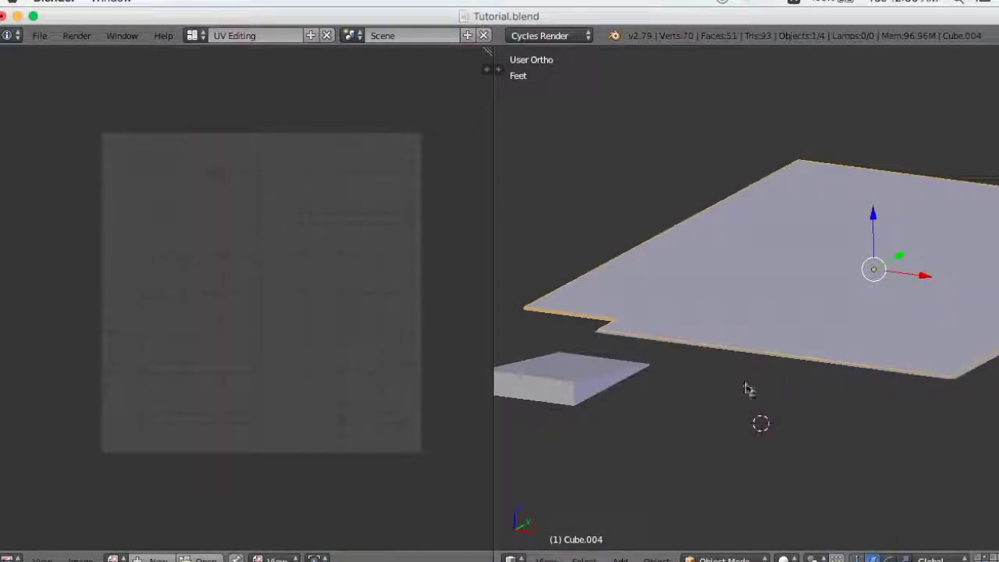
pyautogui.press('a')
pyautogui.click(157, 559)
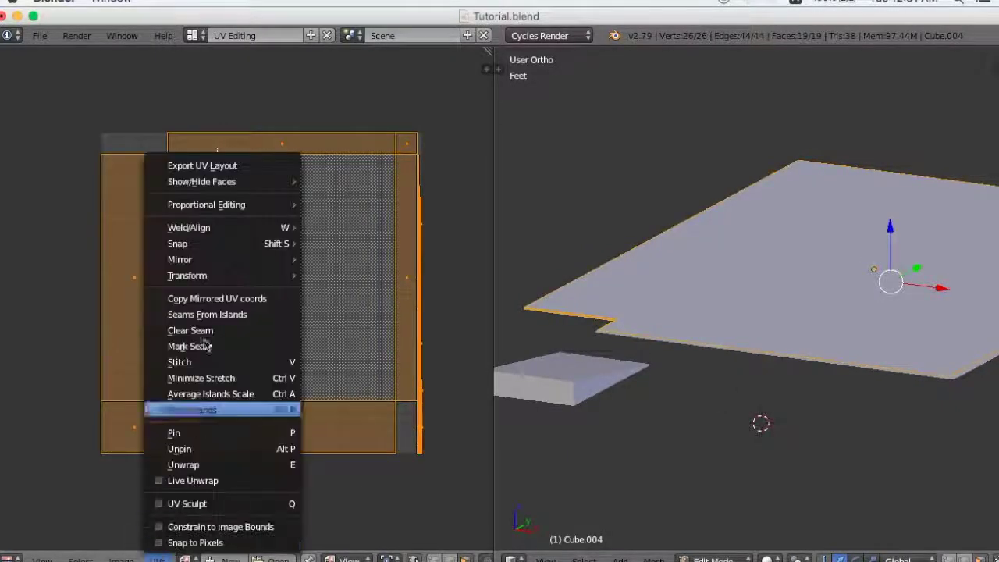
pyautogui.click(212, 162)
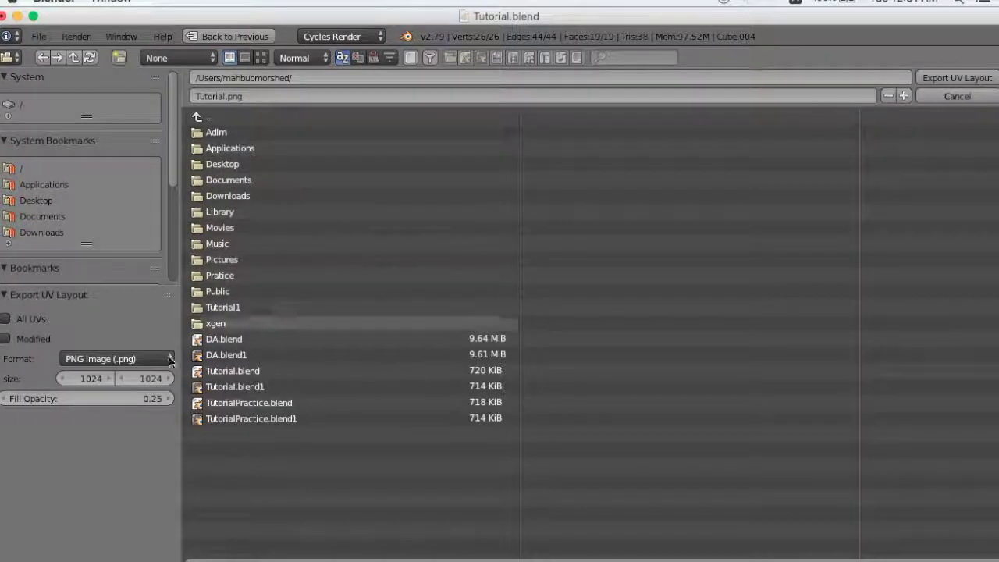
pyautogui.click(86, 378)
pyautogui.write('48')
pyautogui.click(154, 380)
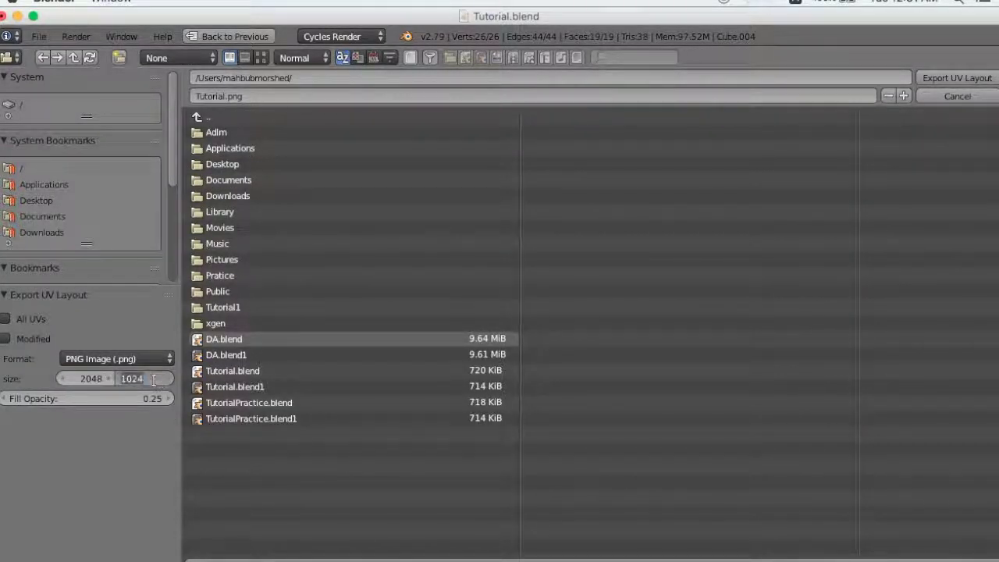
pyautogui.write('2048')
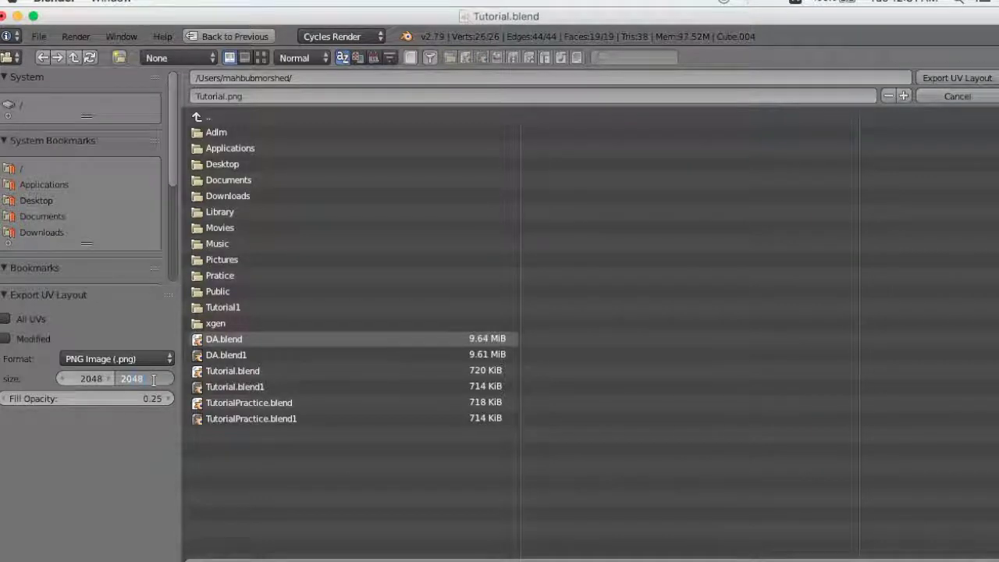
pyautogui.click(217, 100)
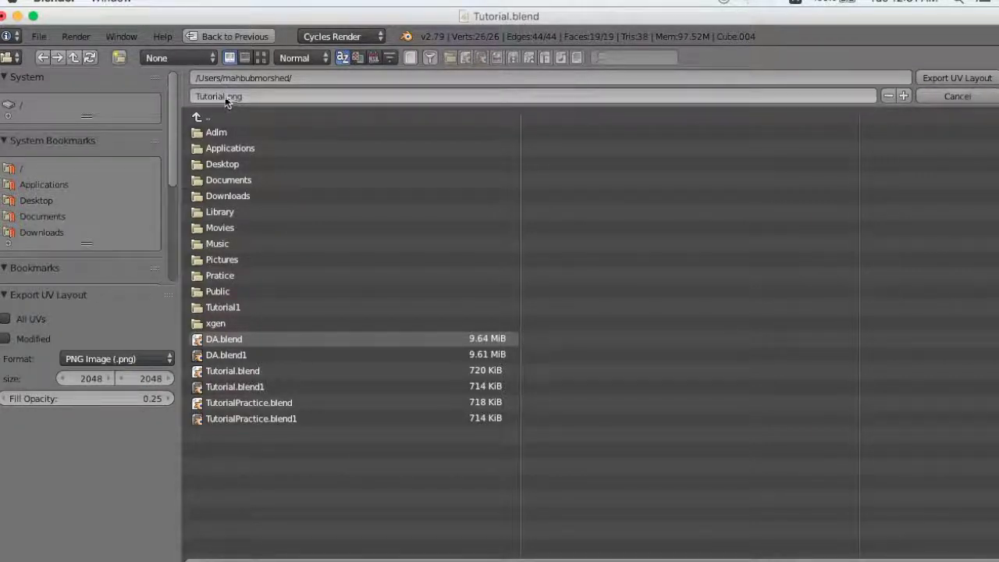
# Name the file UV_ParkingRoof.png and export it to the Desktop.
pyautogui.doubleClick(227, 100)
pyautogui.write('U')
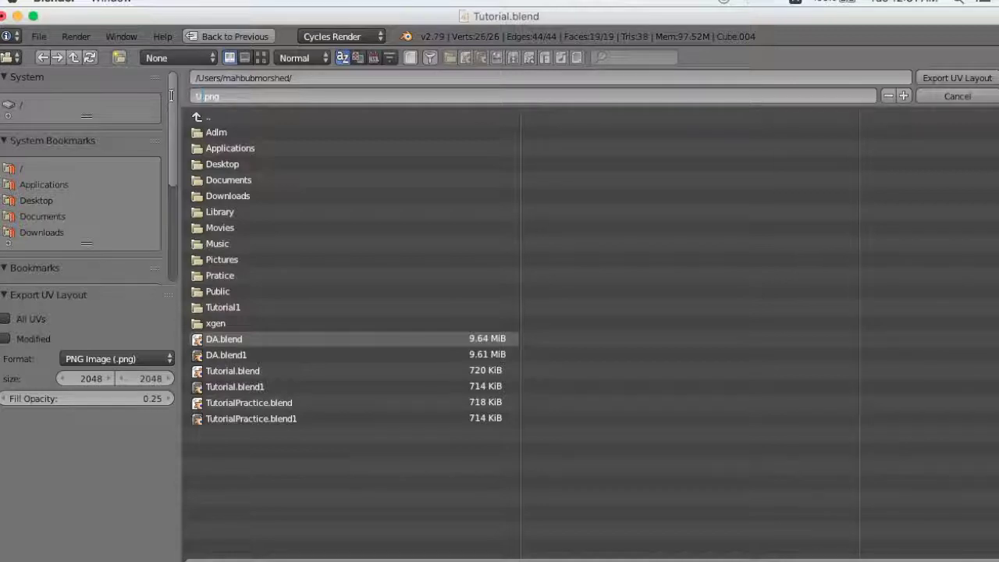
pyautogui.write('V_Par')
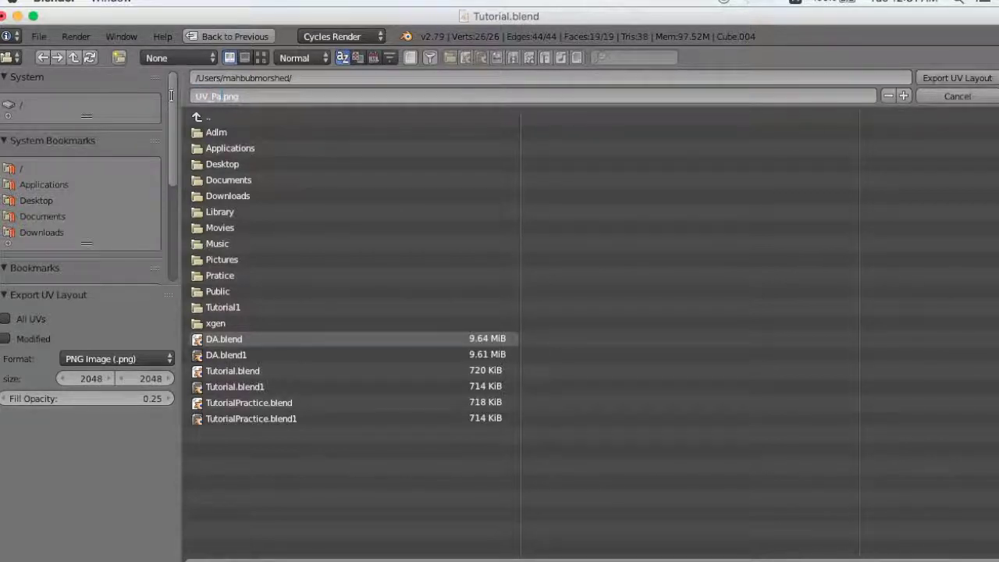
pyautogui.write('kingRoof')
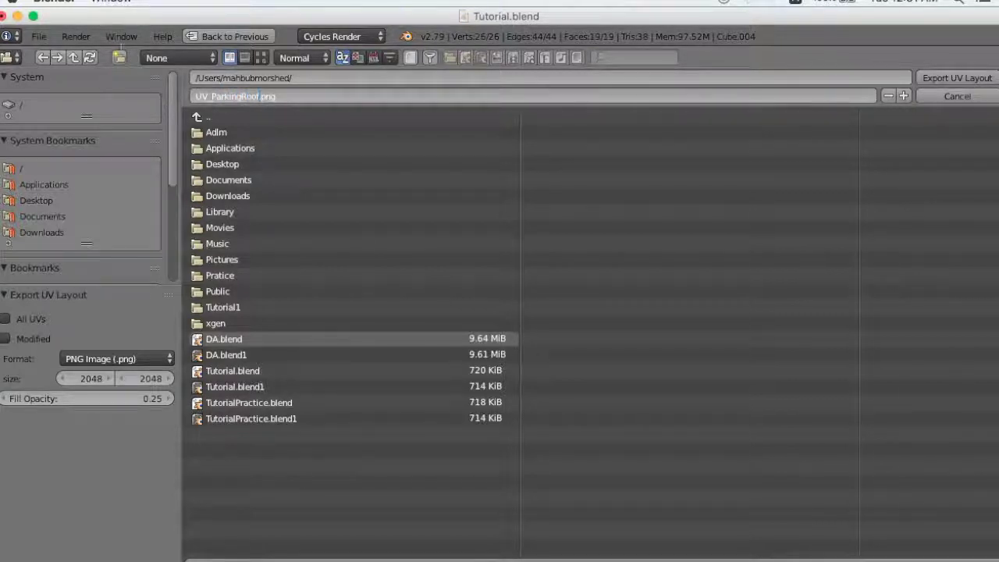
pyautogui.click(39, 201)
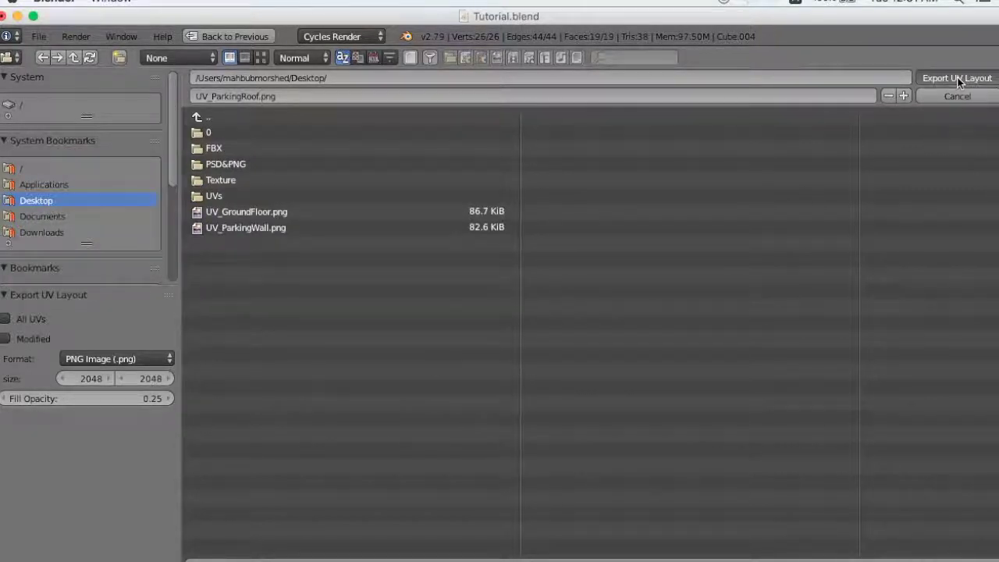
pyautogui.click(959, 79)
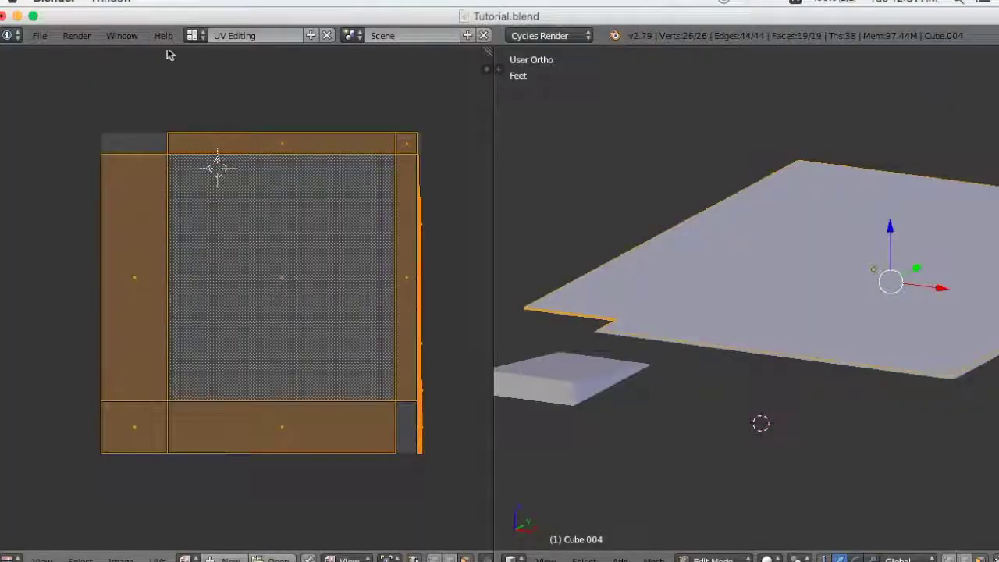
# Switch to the Default screen layout and look down on the roof plane.
pyautogui.click(203, 33)
pyautogui.click(234, 104)
pyautogui.scroll(-3, 642, 304)
pyautogui.moveTo(642, 304)
pyautogui.mouseDown(button='middle')
pyautogui.moveTo(554, 333)
pyautogui.moveTo(645, 333)
pyautogui.mouseUp(button='middle')
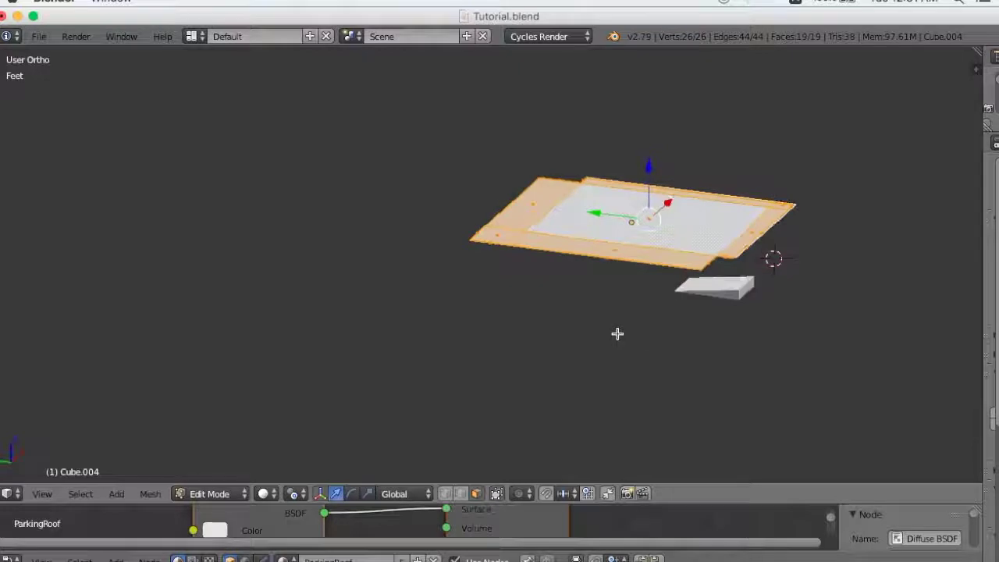
pyautogui.moveTo(591, 297)
pyautogui.mouseDown(button='middle')
pyautogui.moveTo(577, 314)
pyautogui.moveTo(580, 339)
pyautogui.mouseUp(button='middle')
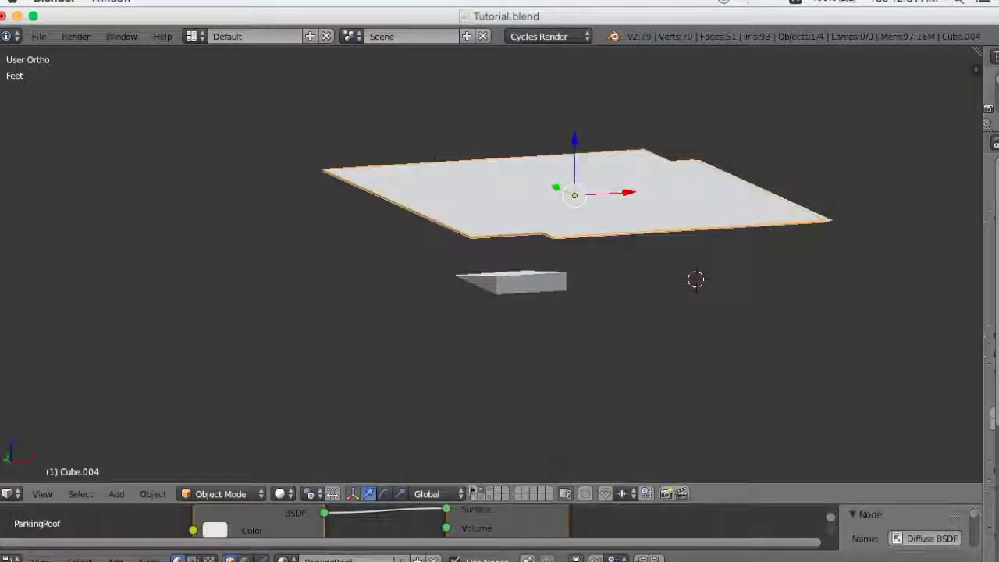
# Reveal the building's walls, columns and ramp, then inspect the whole parking structure from several angles.
pyautogui.keyDown('shift'); pyautogui.click(490, 504); pyautogui.keyUp('shift')
pyautogui.moveTo(538, 376); pyautogui.dragTo(591, 382, button='middle')
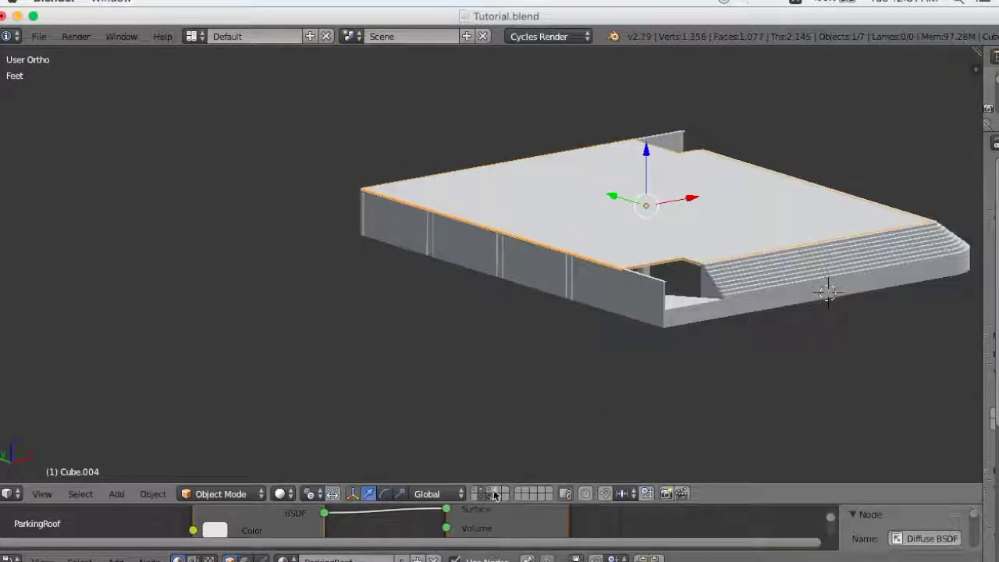
pyautogui.moveTo(689, 377)
pyautogui.mouseDown(button='middle')
pyautogui.moveTo(664, 383)
pyautogui.moveTo(698, 399)
pyautogui.moveTo(781, 377)
pyautogui.moveTo(694, 359)
pyautogui.moveTo(645, 395)
pyautogui.moveTo(682, 401)
pyautogui.moveTo(603, 376)
pyautogui.moveTo(710, 352)
pyautogui.moveTo(517, 399)
pyautogui.moveTo(558, 406)
pyautogui.moveTo(576, 389)
pyautogui.moveTo(765, 348)
pyautogui.moveTo(728, 359)
pyautogui.mouseUp(button='middle')
pyautogui.scroll(3, 576, 387)
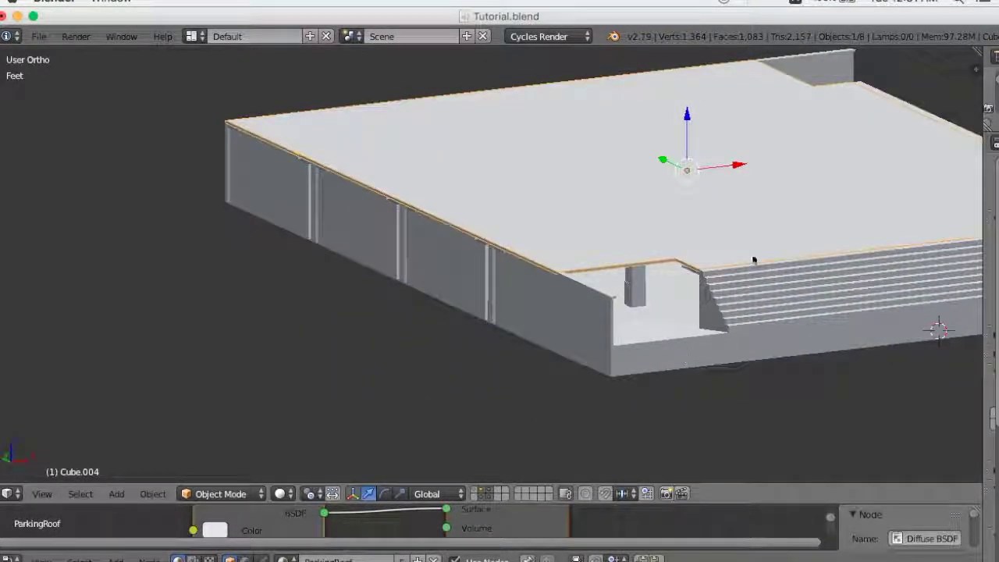
pyautogui.scroll(-3, 687, 317)
pyautogui.moveTo(694, 312)
pyautogui.mouseDown(button='middle')
pyautogui.moveTo(742, 328)
pyautogui.moveTo(734, 314)
pyautogui.moveTo(602, 355)
pyautogui.moveTo(508, 363)
pyautogui.moveTo(428, 295)
pyautogui.moveTo(546, 308)
pyautogui.moveTo(682, 305)
pyautogui.moveTo(670, 266)
pyautogui.moveTo(585, 272)
pyautogui.moveTo(737, 279)
pyautogui.moveTo(654, 303)
pyautogui.moveTo(408, 270)
pyautogui.moveTo(457, 243)
pyautogui.moveTo(580, 237)
pyautogui.moveTo(586, 212)
pyautogui.moveTo(580, 367)
pyautogui.mouseUp(button='middle')
pyautogui.scroll(4, 559, 234)
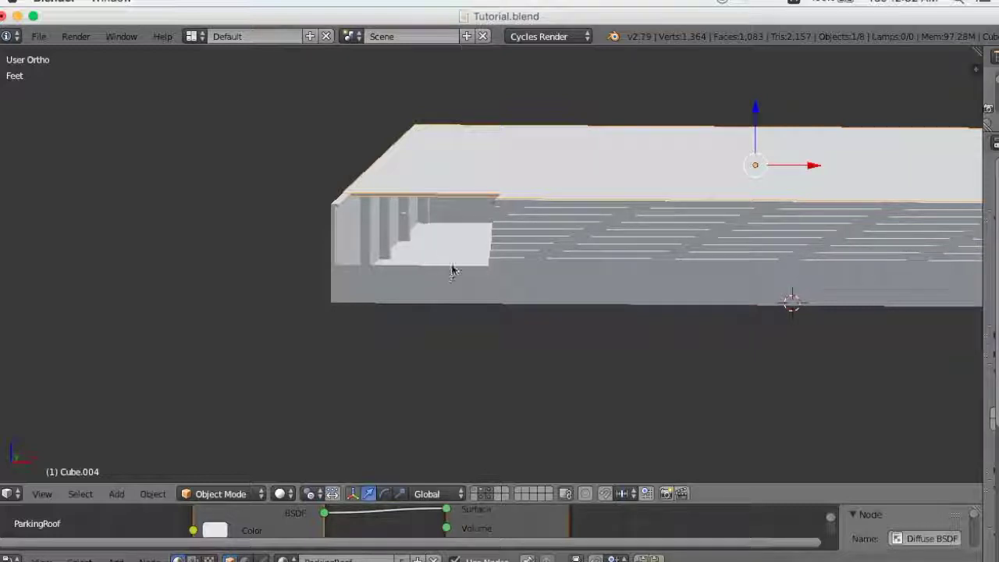
pyautogui.moveTo(450, 269)
pyautogui.mouseDown(button='middle')
pyautogui.moveTo(441, 263)
pyautogui.moveTo(461, 283)
pyautogui.moveTo(620, 358)
pyautogui.mouseUp(button='middle')
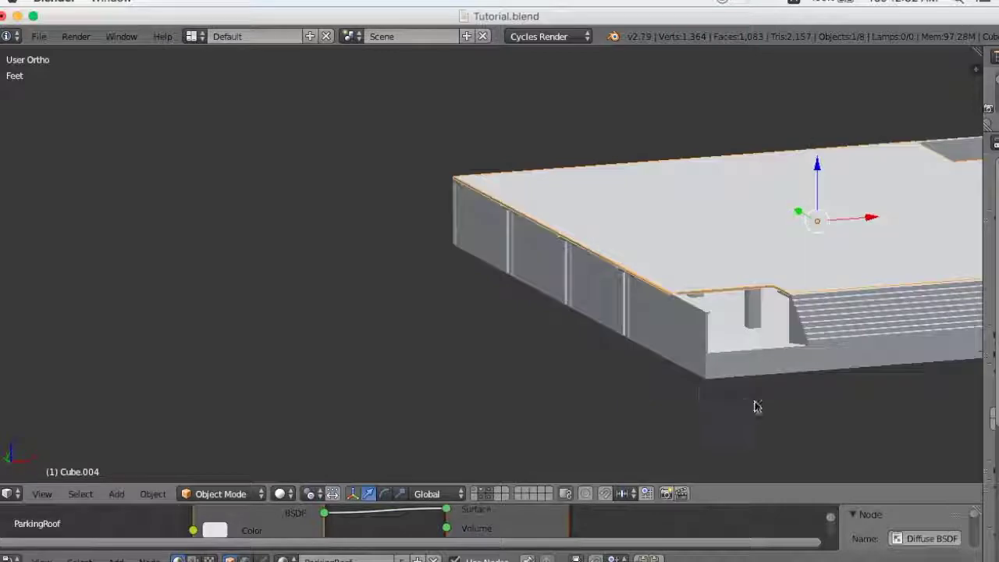
pyautogui.keyDown('shift'); pyautogui.moveTo(756, 403); pyautogui.dragTo(498, 380, button='middle'); pyautogui.keyUp('shift')
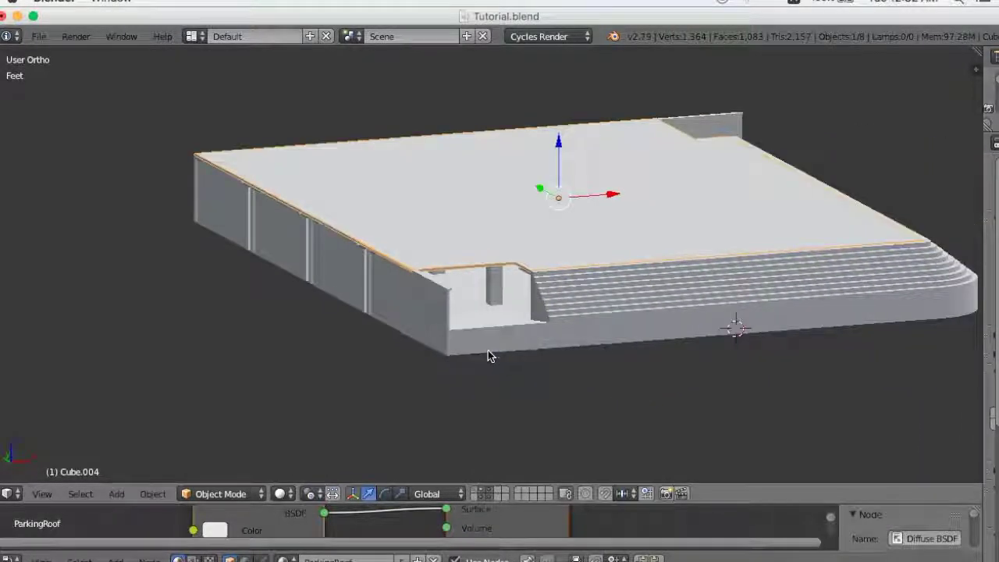